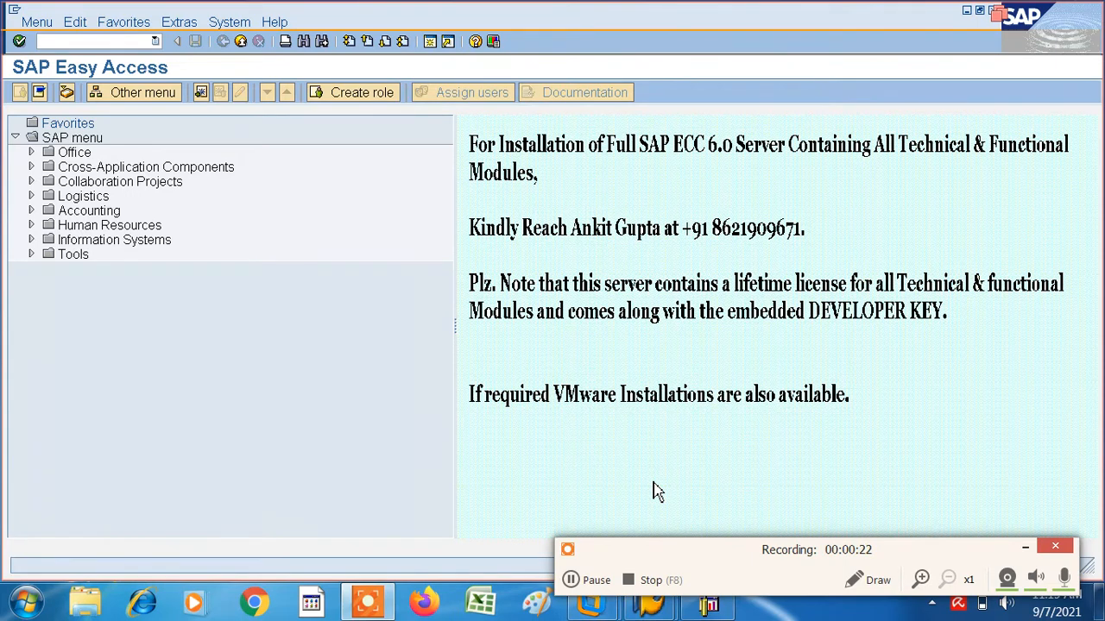
- Run transaction SPRO and display the SAP Reference IMG
{"action": "left_click", "coordinate": [654, 490]}
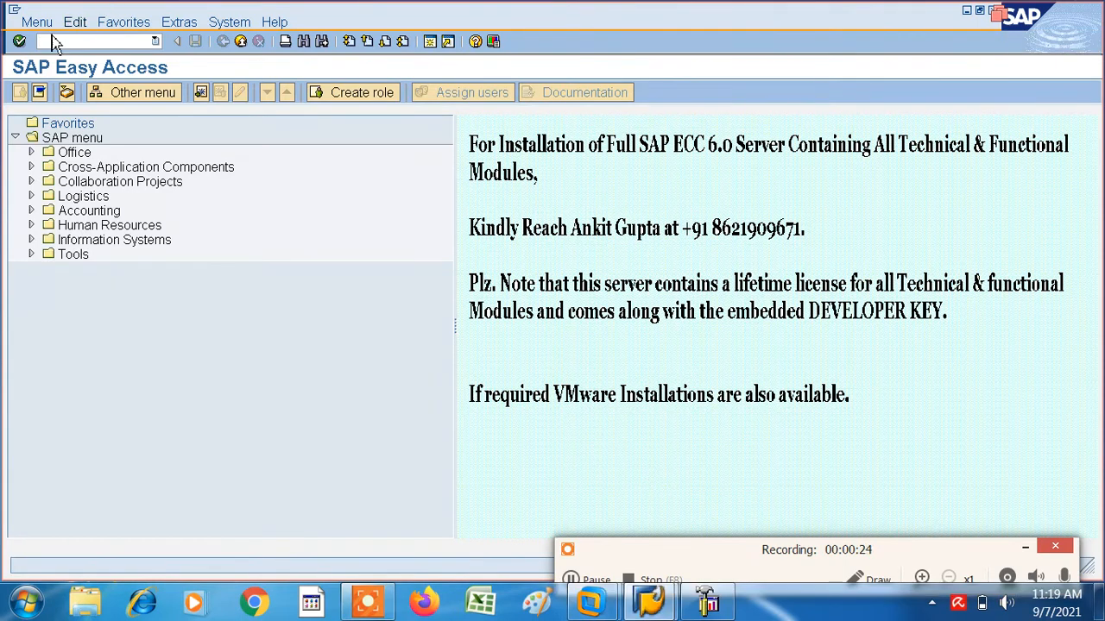
{"action": "type", "text": "spro"}
{"action": "key", "text": "Return"}
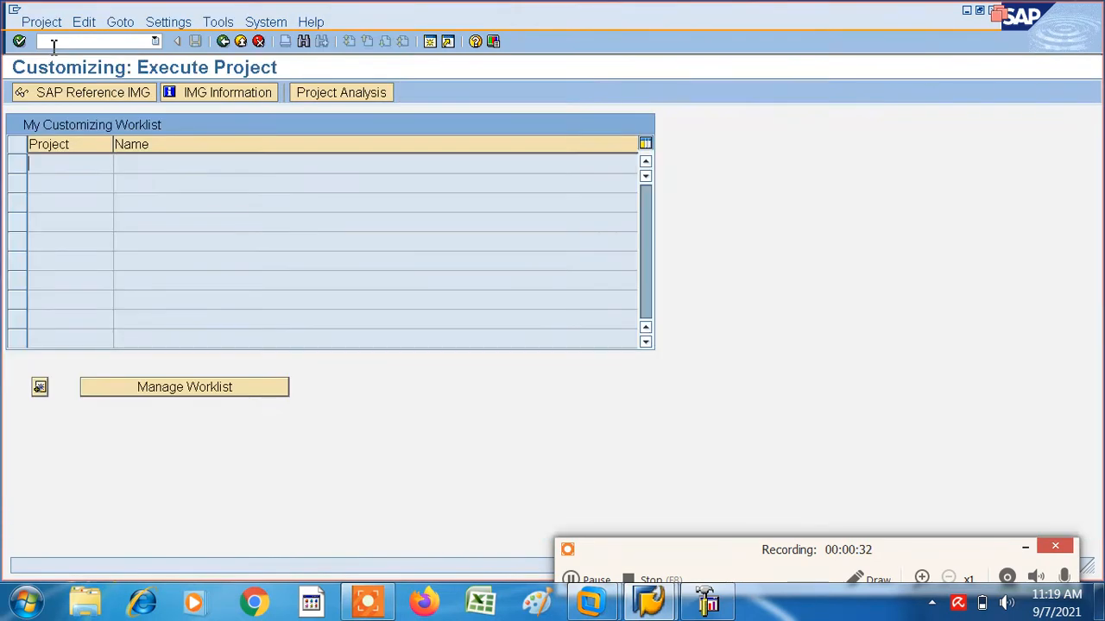
{"action": "left_click", "coordinate": [118, 99]}
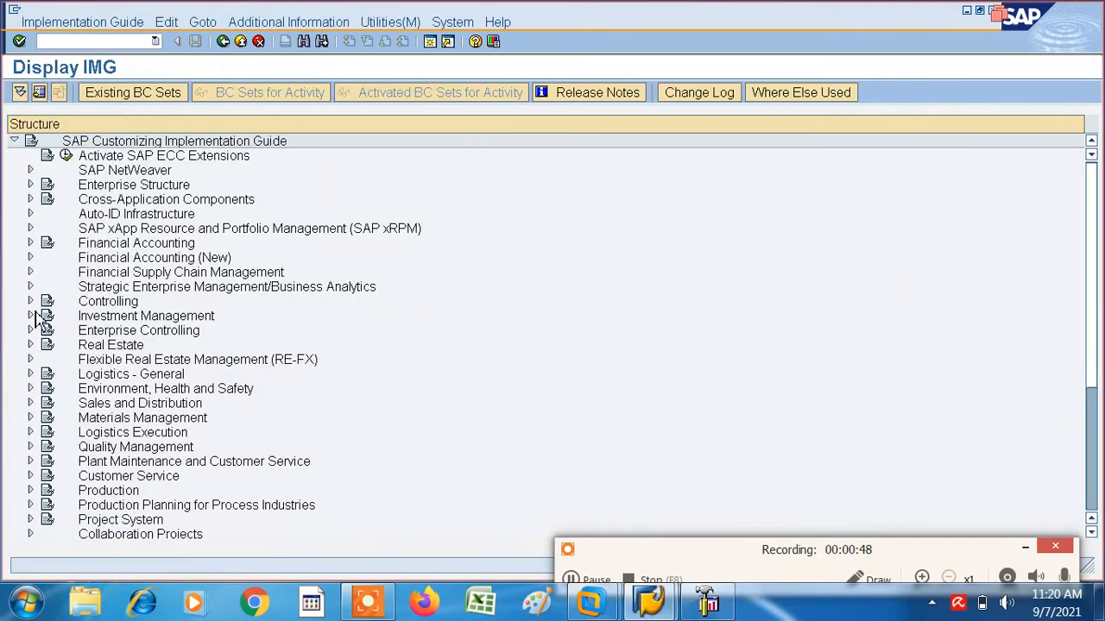
- Under Financial Accounting, Accounts Receivable and Accounts Payable, expand the vendor master data preparations and open Define Account Groups with Screen Layout (Vendors)
{"action": "left_click", "coordinate": [31, 243]}
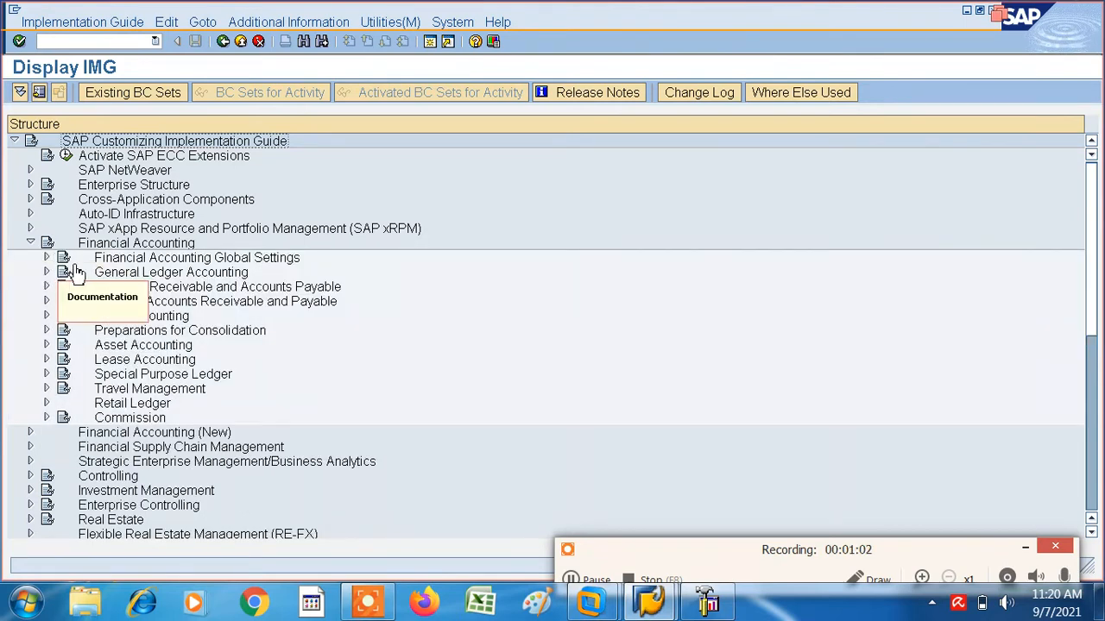
{"action": "left_click", "coordinate": [48, 288]}
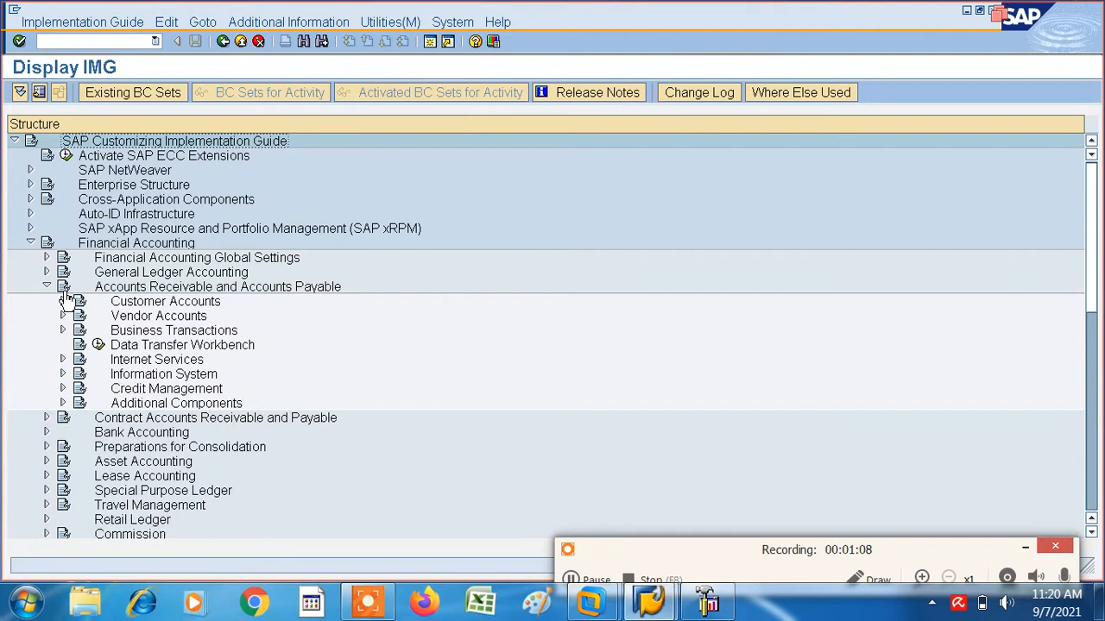
{"action": "left_click", "coordinate": [62, 316]}
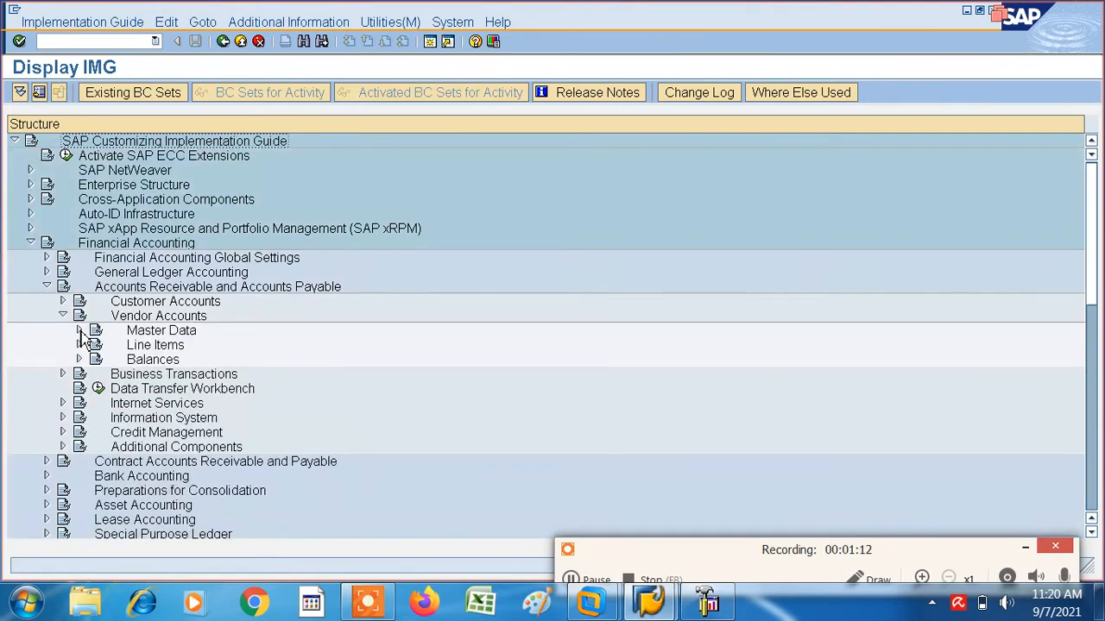
{"action": "left_click", "coordinate": [79, 331]}
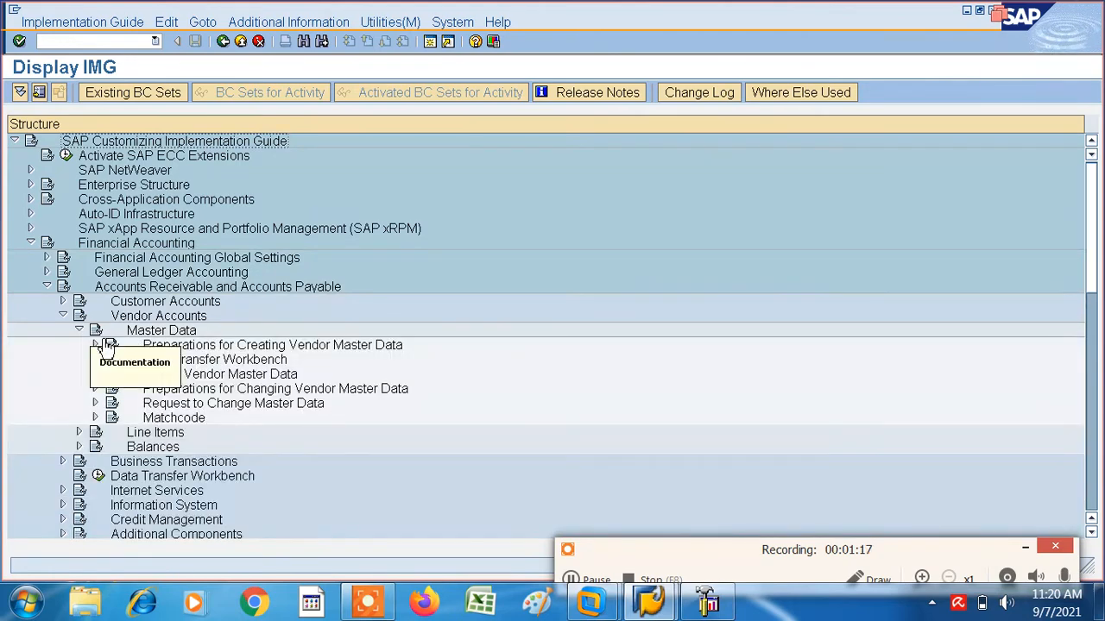
{"action": "left_click", "coordinate": [95, 344]}
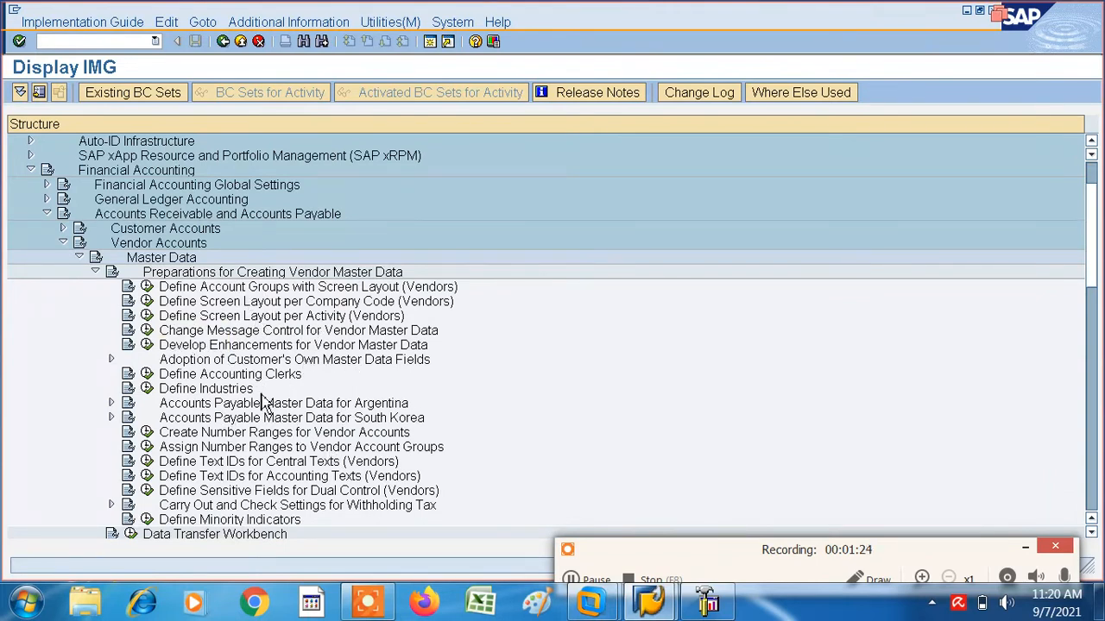
{"action": "left_click", "coordinate": [146, 289]}
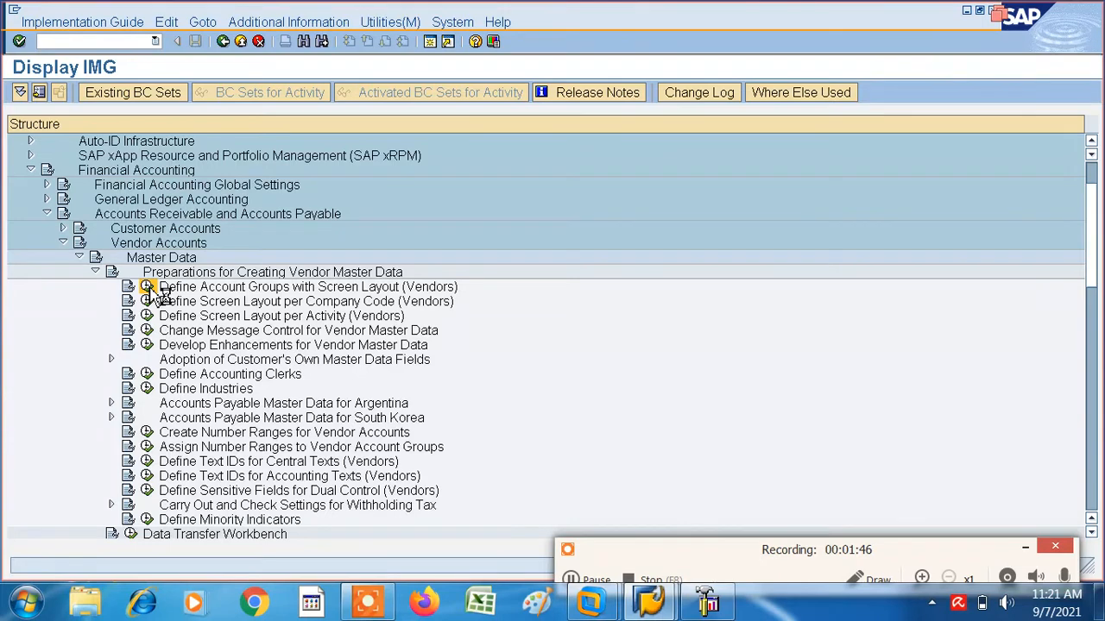
{"action": "left_click", "coordinate": [147, 287]}
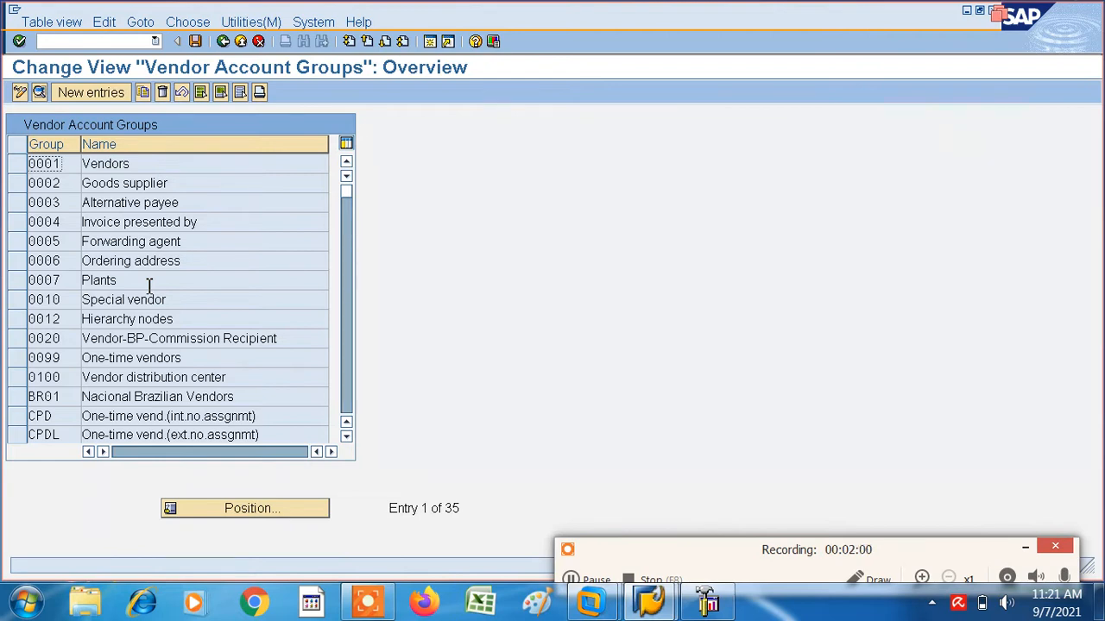
- Add a new vendor account group VAIT with the name MATERIAL VENDOR
{"action": "left_click", "coordinate": [99, 93]}
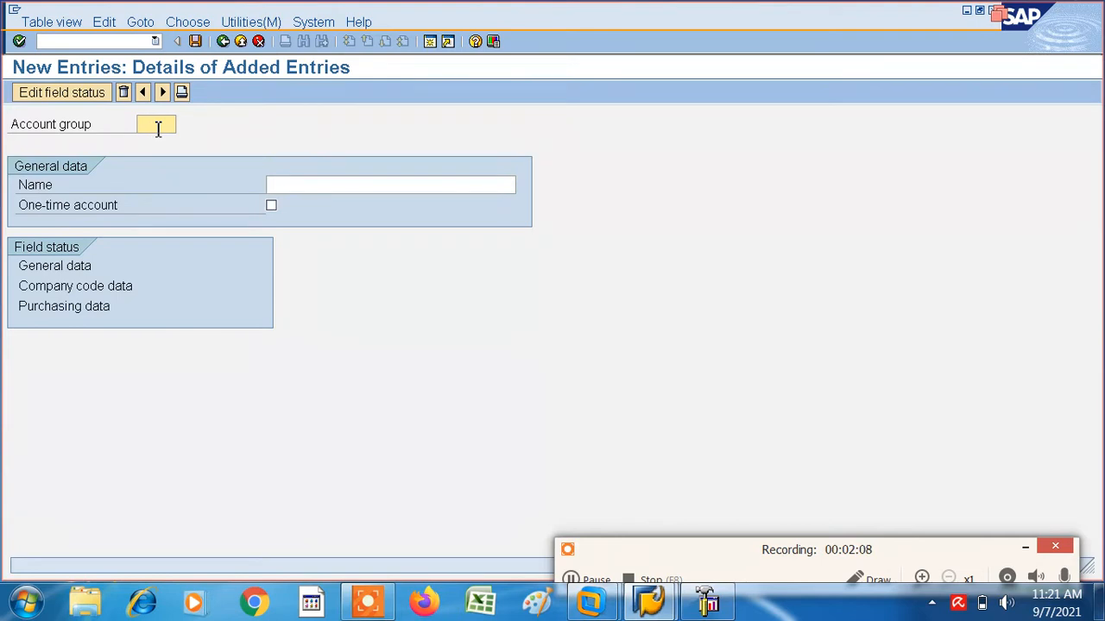
{"action": "type", "text": "VAIT"}
{"action": "left_click", "coordinate": [278, 188]}
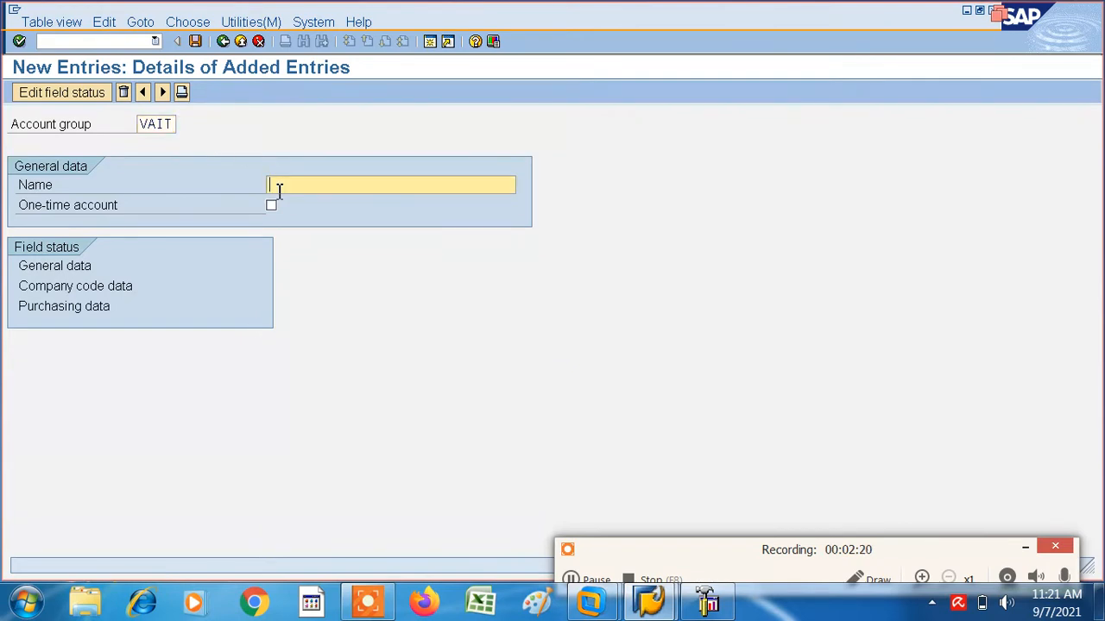
{"action": "type", "text": "M"}
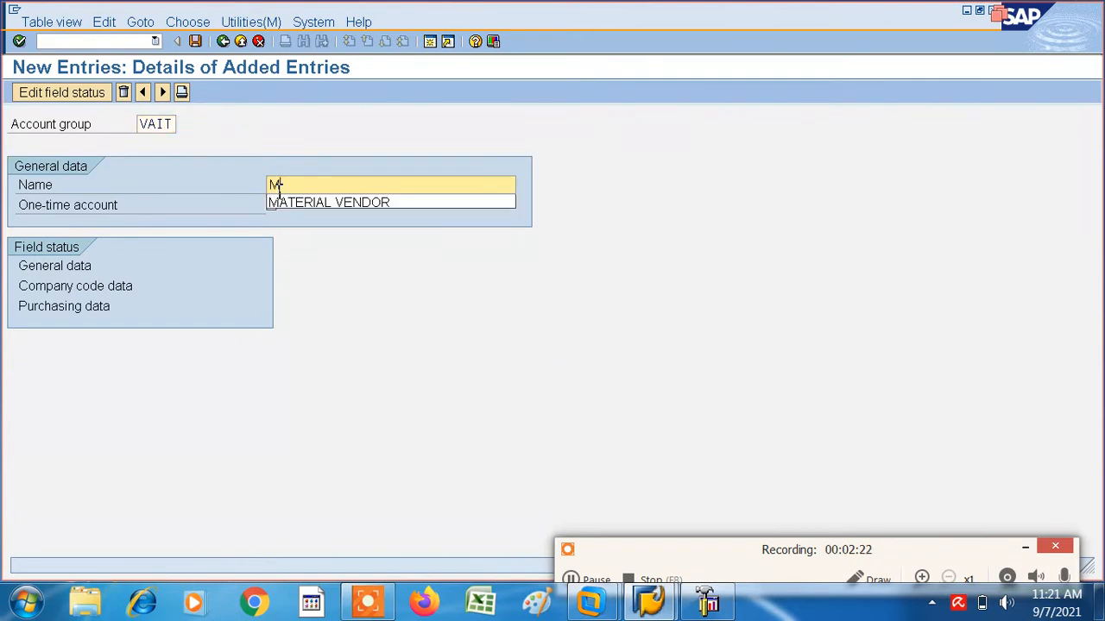
{"action": "left_click", "coordinate": [288, 203]}
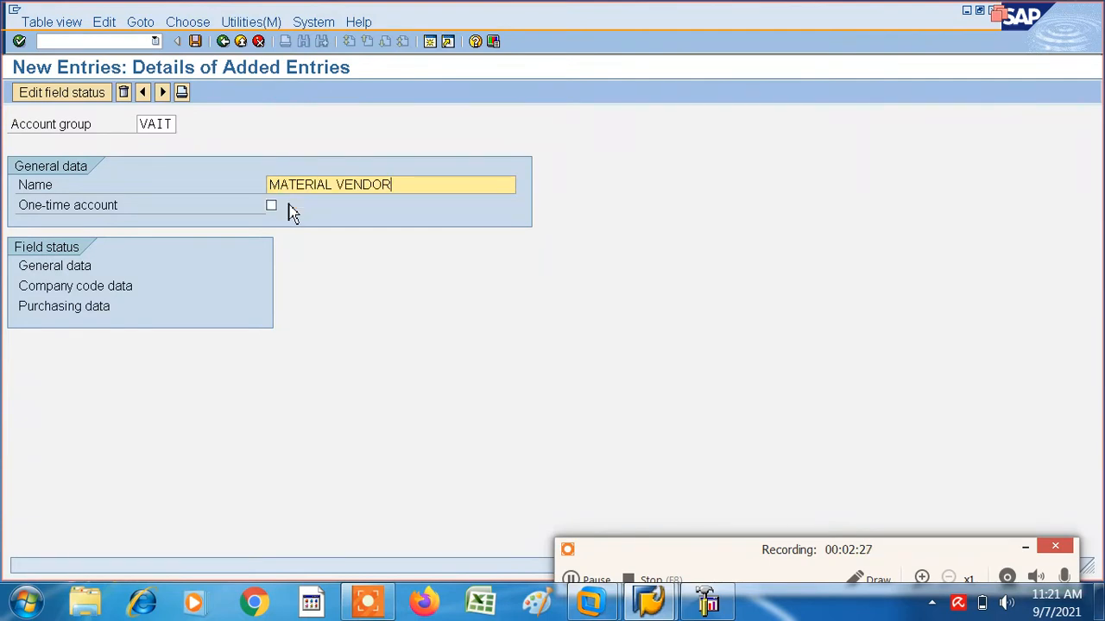
- Save the account group in a new customizing request described as ISHAN AND RUDRANSH COMPANY, and return to the IMG structure
{"action": "left_click", "coordinate": [196, 42]}
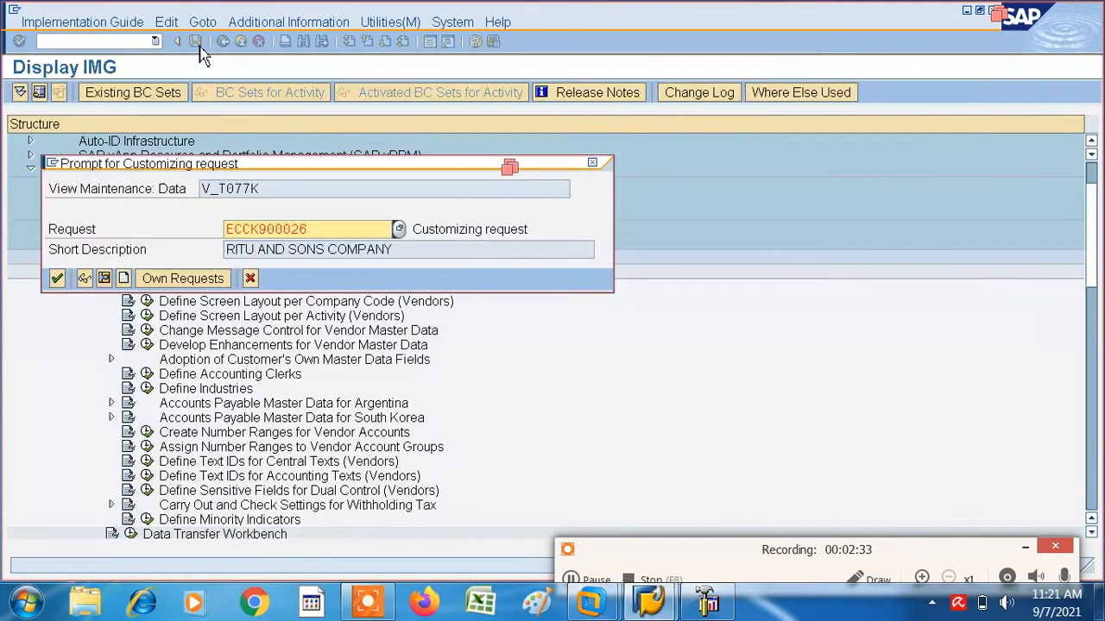
{"action": "left_click", "coordinate": [124, 280]}
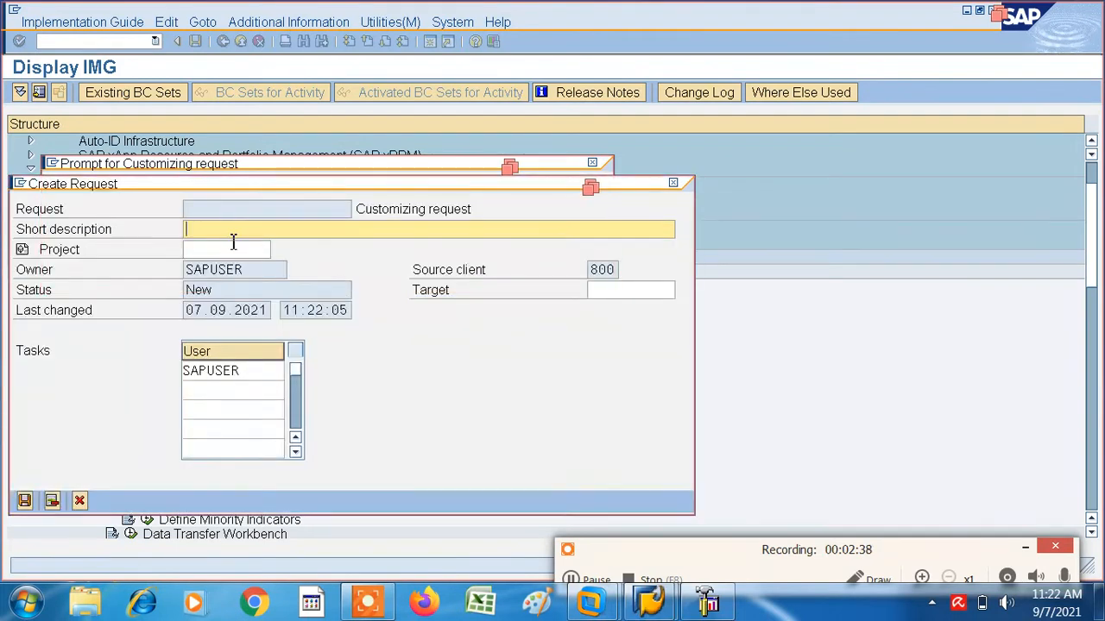
{"action": "type", "text": "l"}
{"action": "type", "text": "SHAN "}
{"action": "type", "text": "AND RU"}
{"action": "type", "text": "DRAN"}
{"action": "type", "text": "S"}
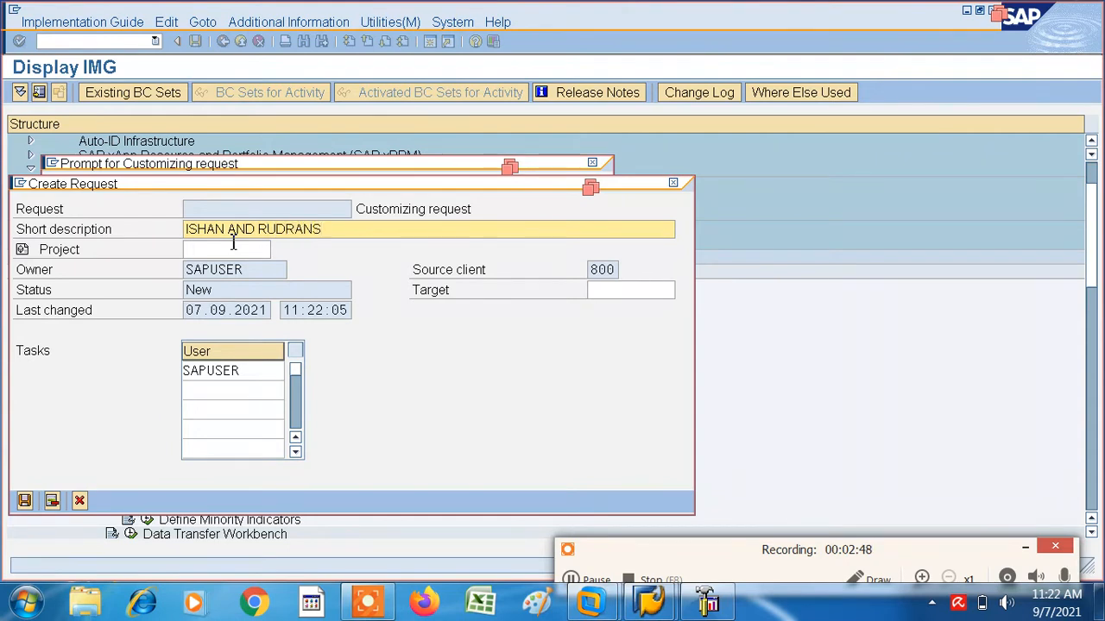
{"action": "type", "text": "HCOMPANY"}
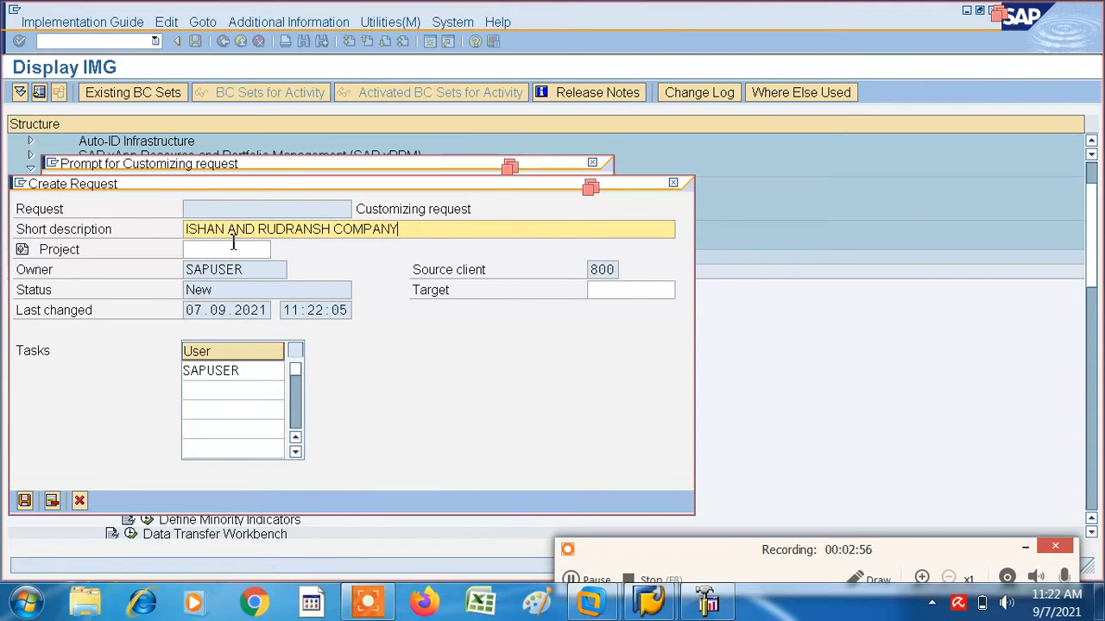
{"action": "left_click", "coordinate": [25, 503]}
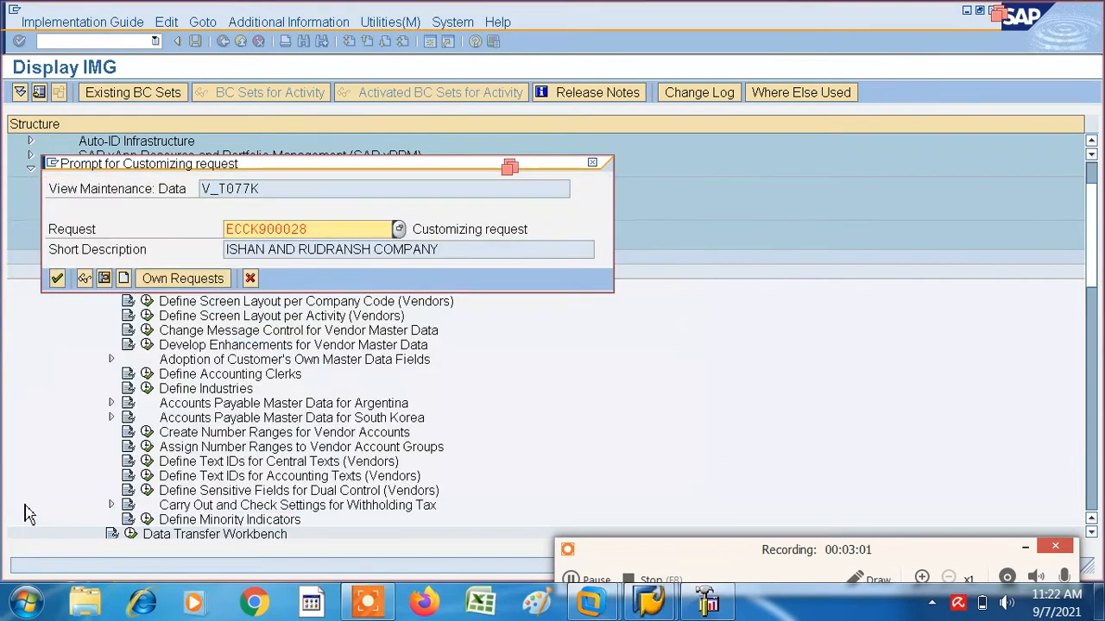
{"action": "left_click", "coordinate": [56, 279]}
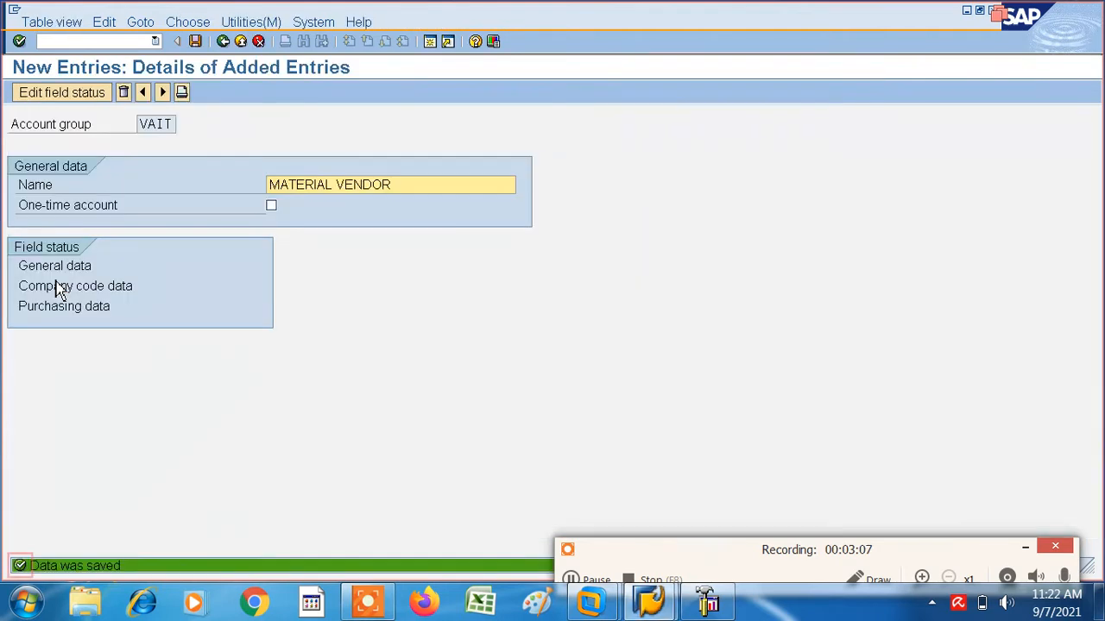
{"action": "left_click", "coordinate": [223, 41]}
{"action": "left_click", "coordinate": [223, 41]}
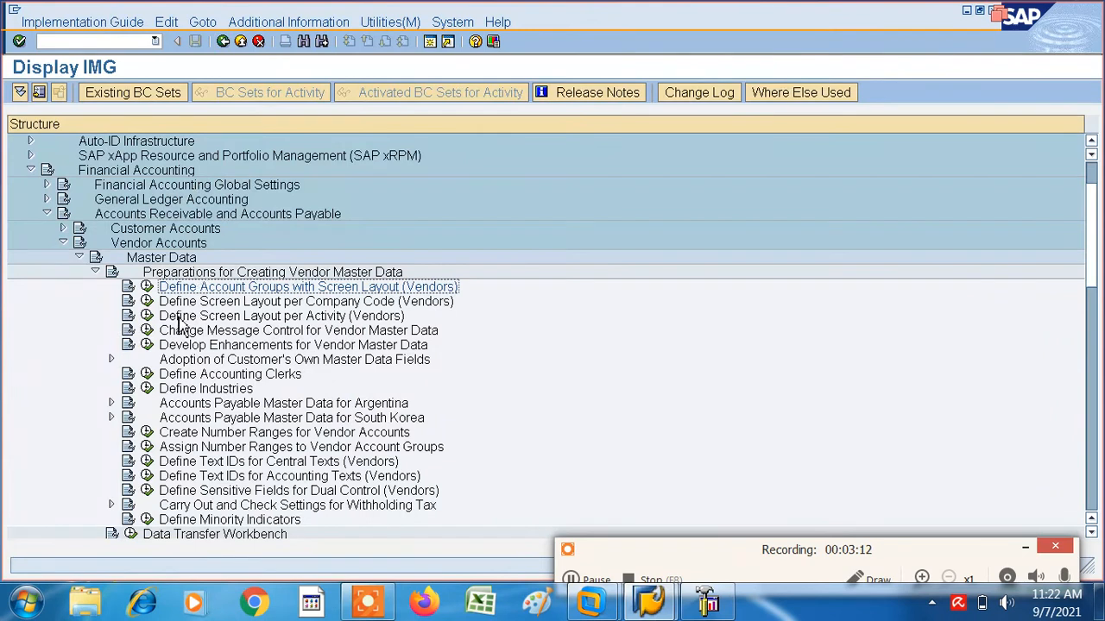
- Try to add company code IT01 to the vendor screen layouts per company code, then discard the entry and return to the IMG
{"action": "left_click", "coordinate": [148, 301]}
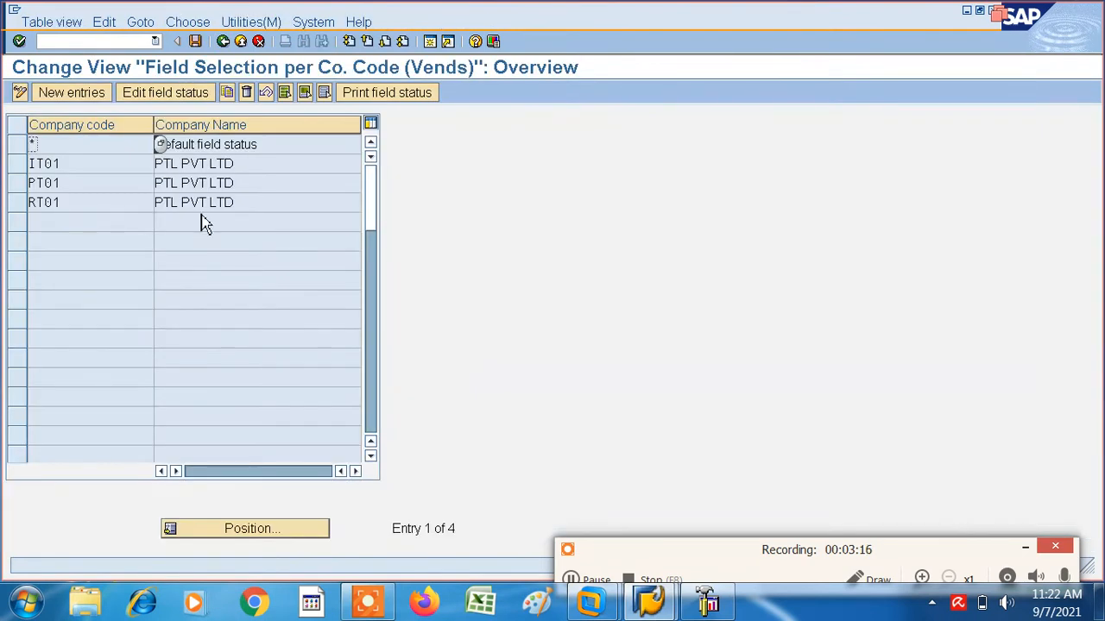
{"action": "left_click", "coordinate": [84, 98]}
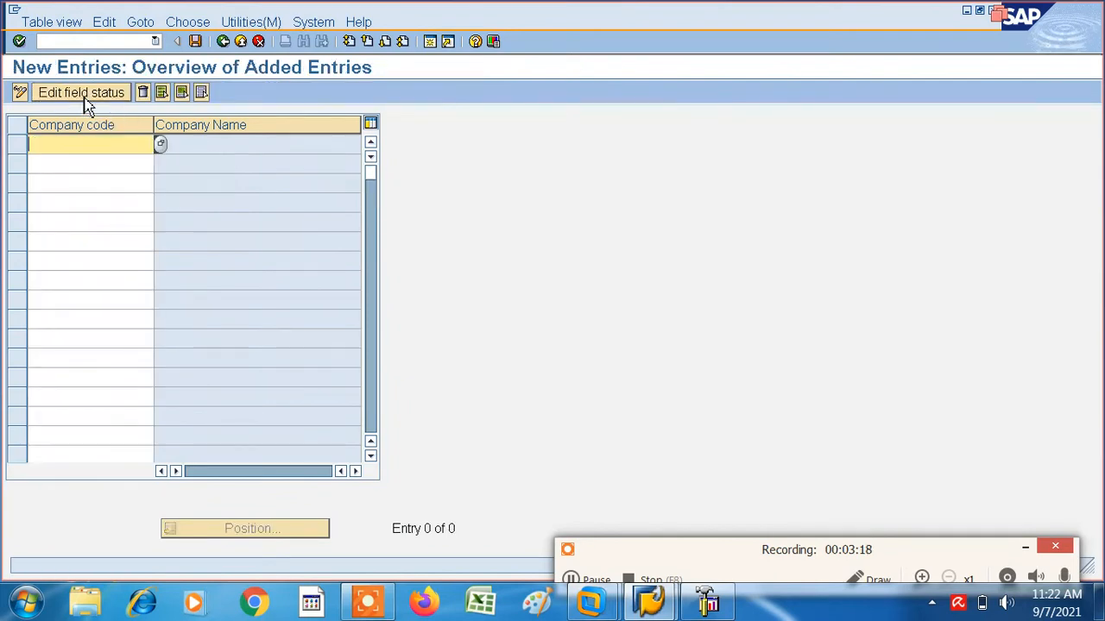
{"action": "type", "text": "I"}
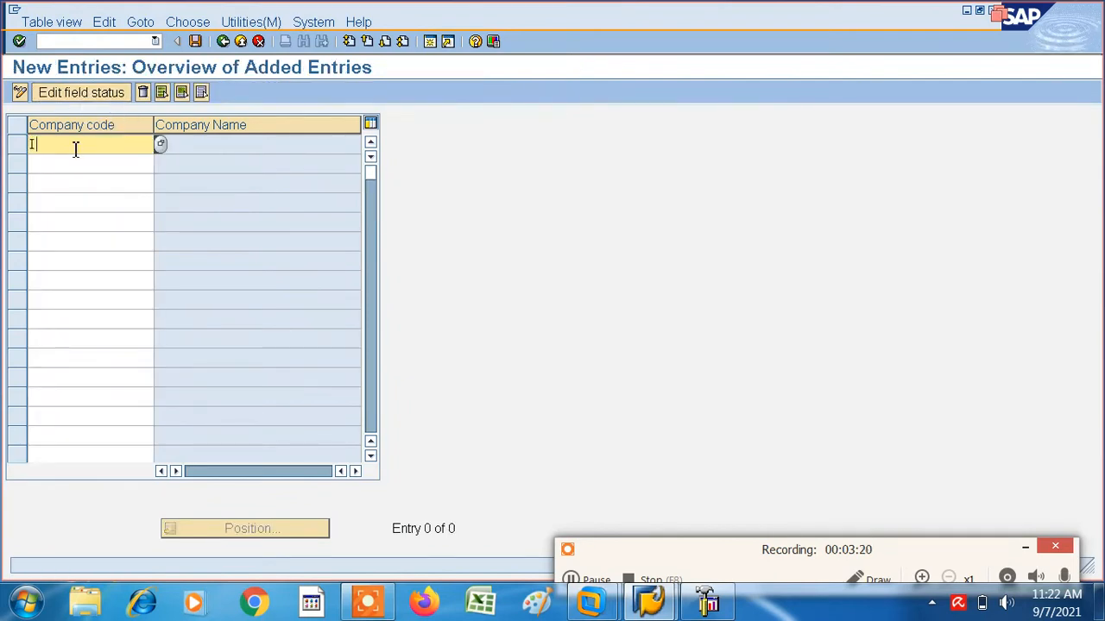
{"action": "type", "text": "T01"}
{"action": "key", "text": "Return"}
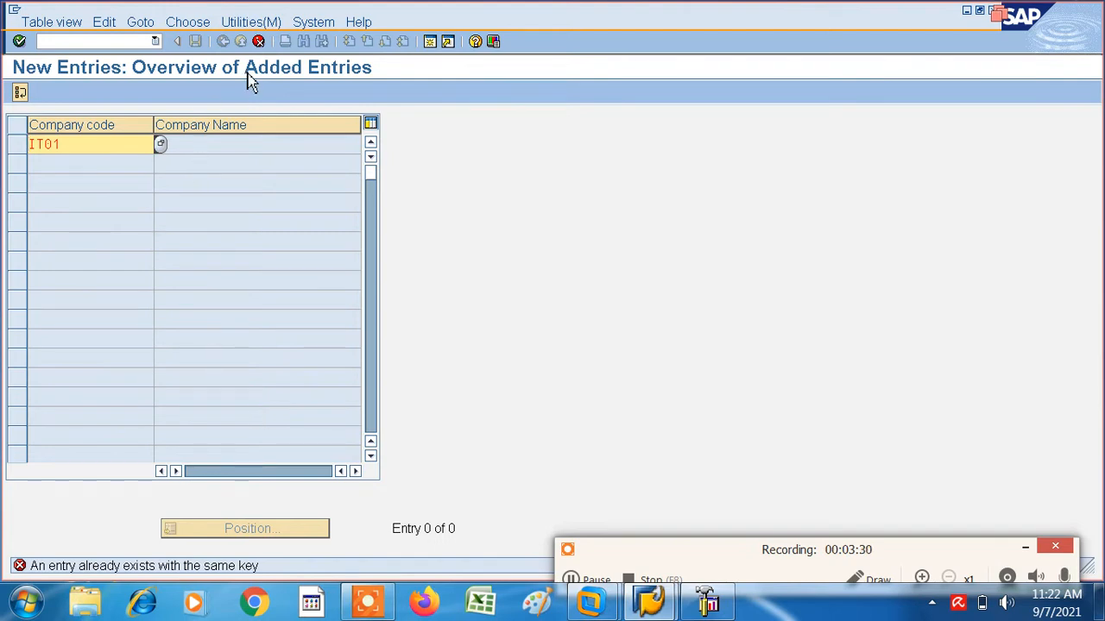
{"action": "left_click", "coordinate": [258, 41]}
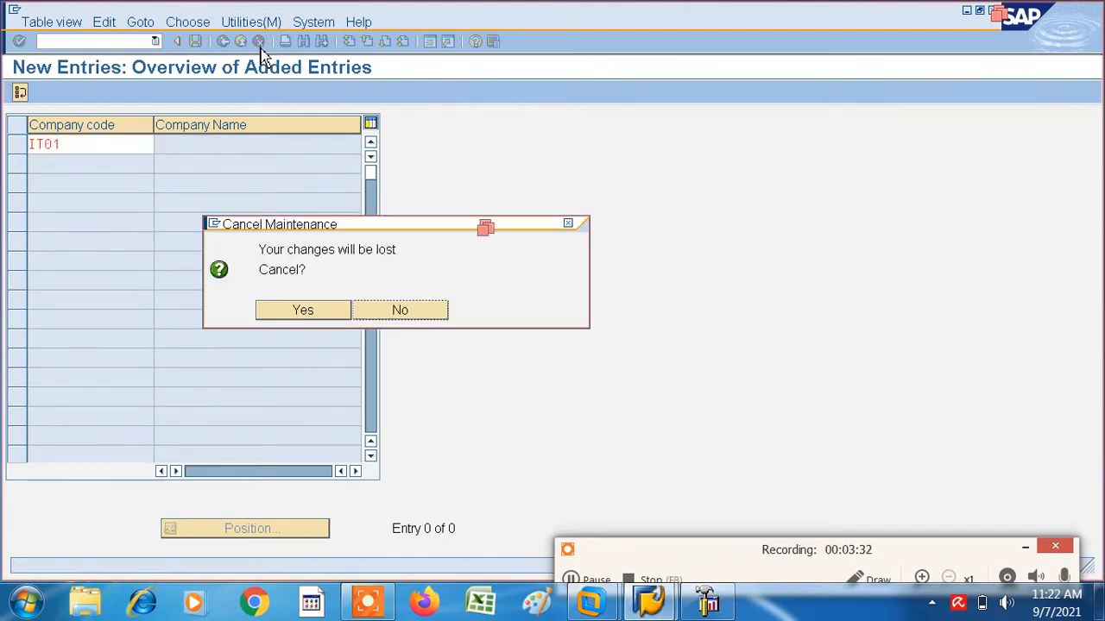
{"action": "left_click", "coordinate": [313, 313]}
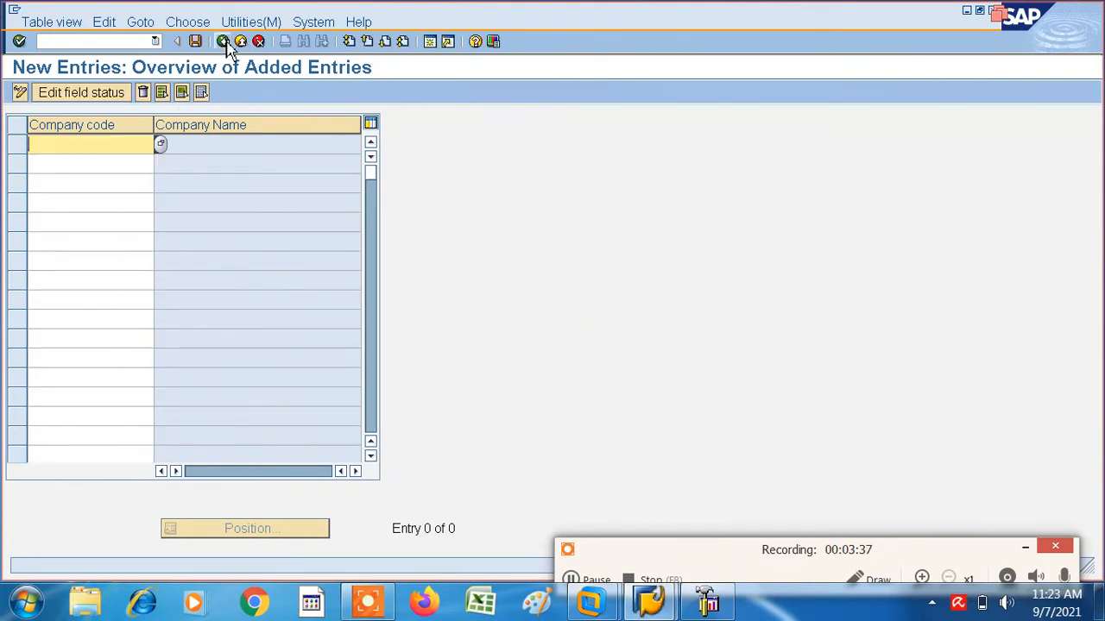
{"action": "left_click", "coordinate": [224, 42]}
{"action": "left_click", "coordinate": [225, 42]}
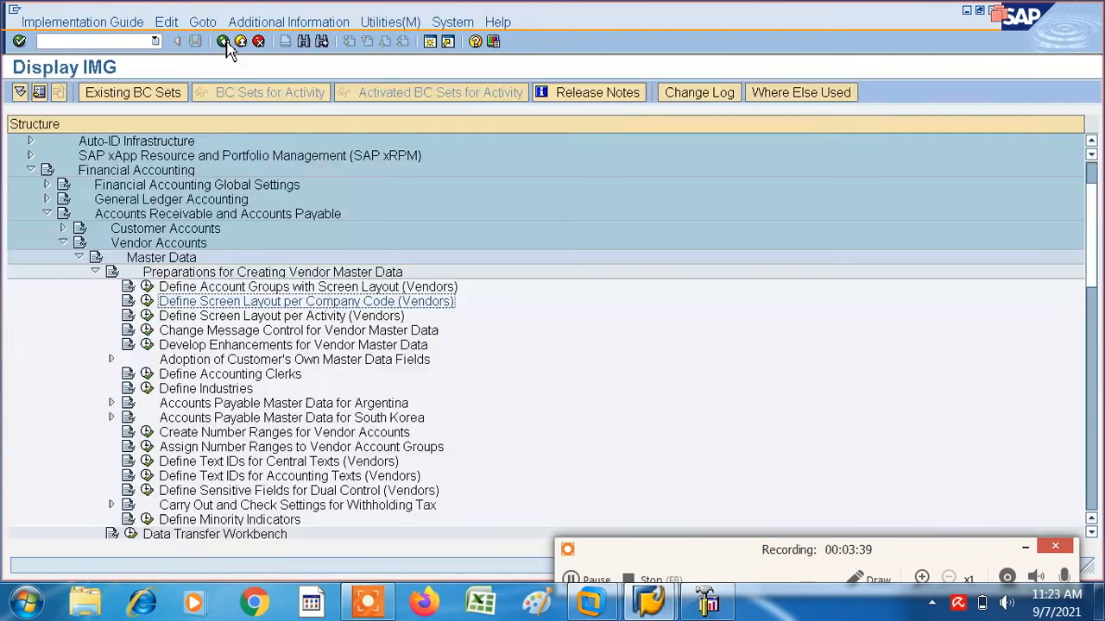
{"action": "left_click", "coordinate": [147, 300]}
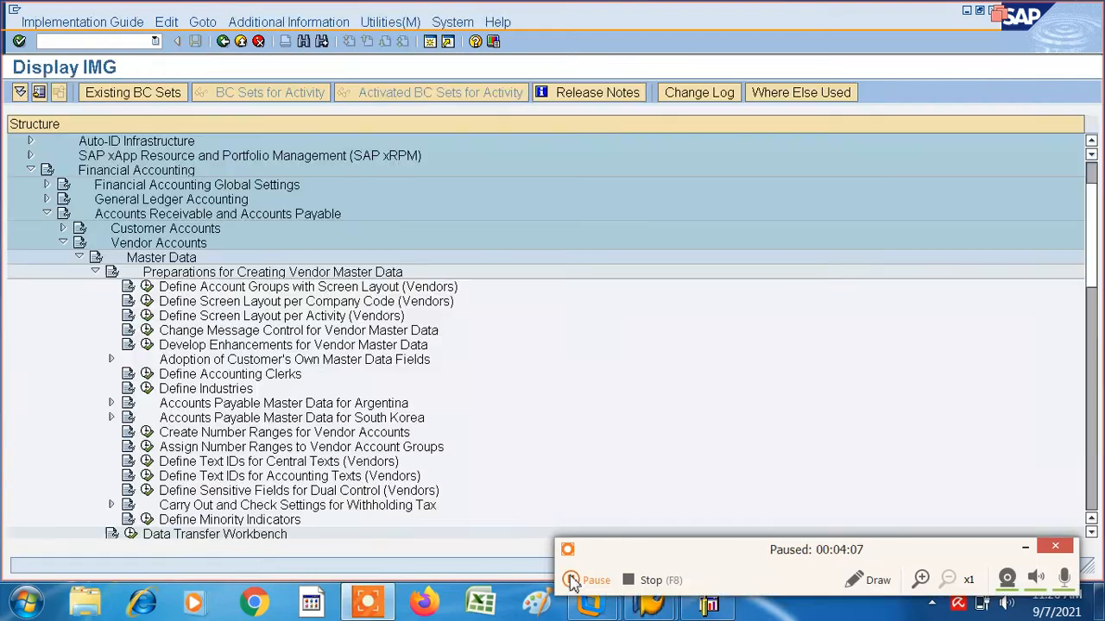
{"action": "left_click", "coordinate": [571, 579]}
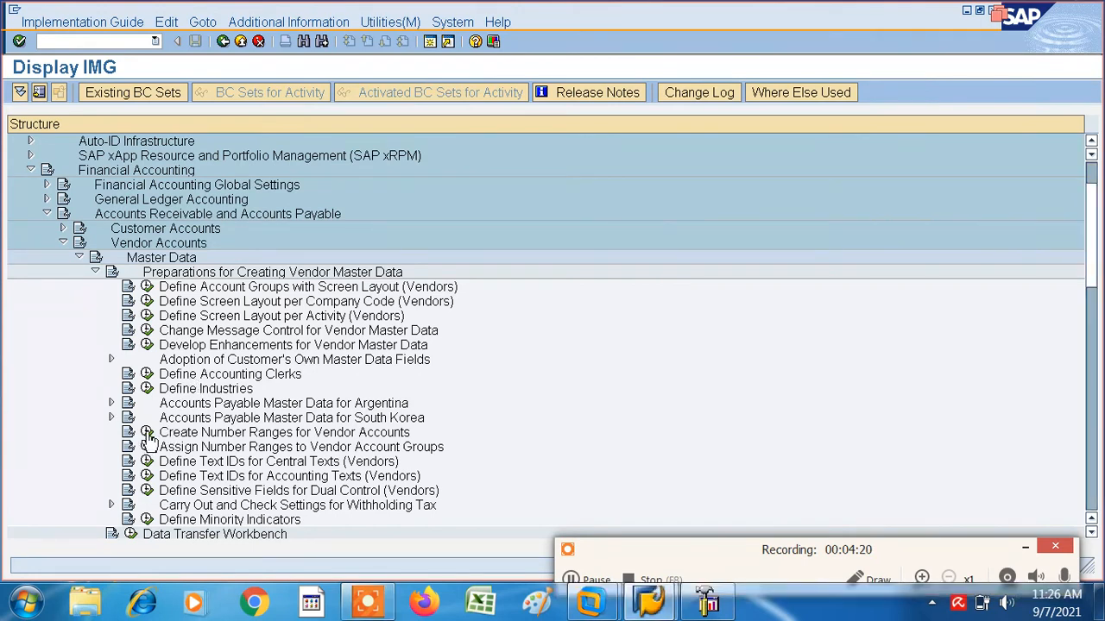
- Open Create Number Ranges for Vendor Accounts in the IMG and start a new interval in interval maintenance
{"action": "left_click", "coordinate": [148, 435]}
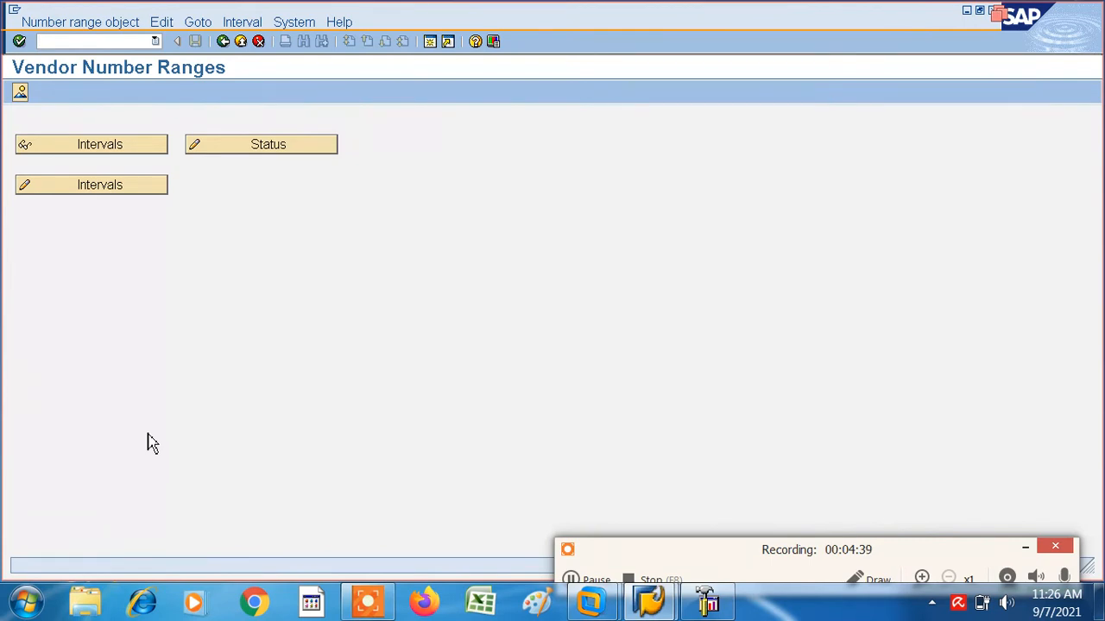
{"action": "left_click", "coordinate": [96, 190]}
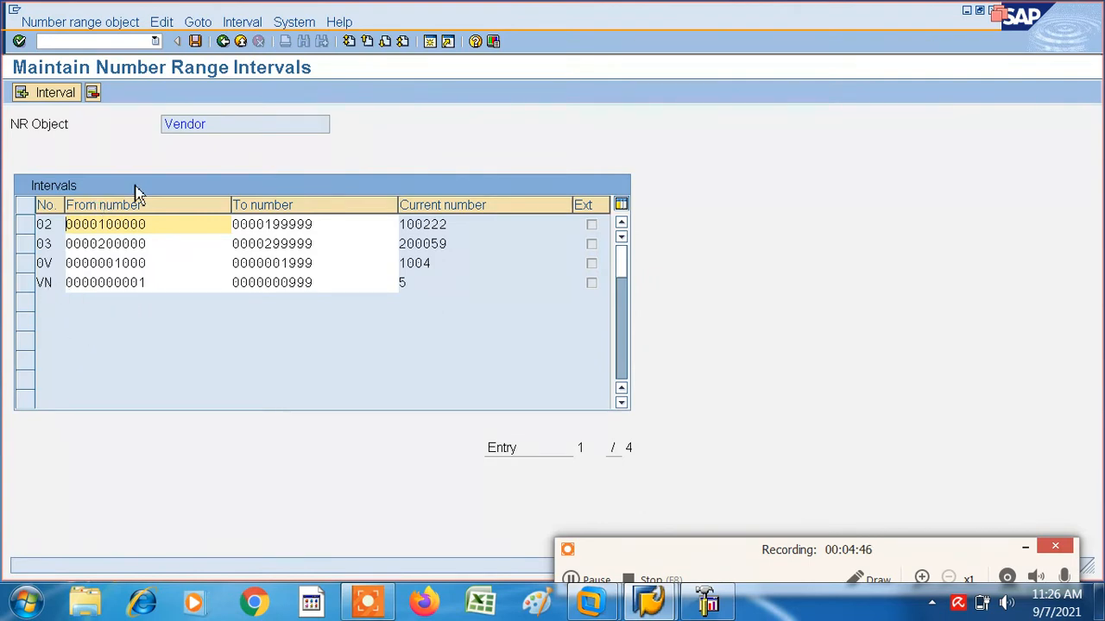
{"action": "left_click", "coordinate": [62, 96]}
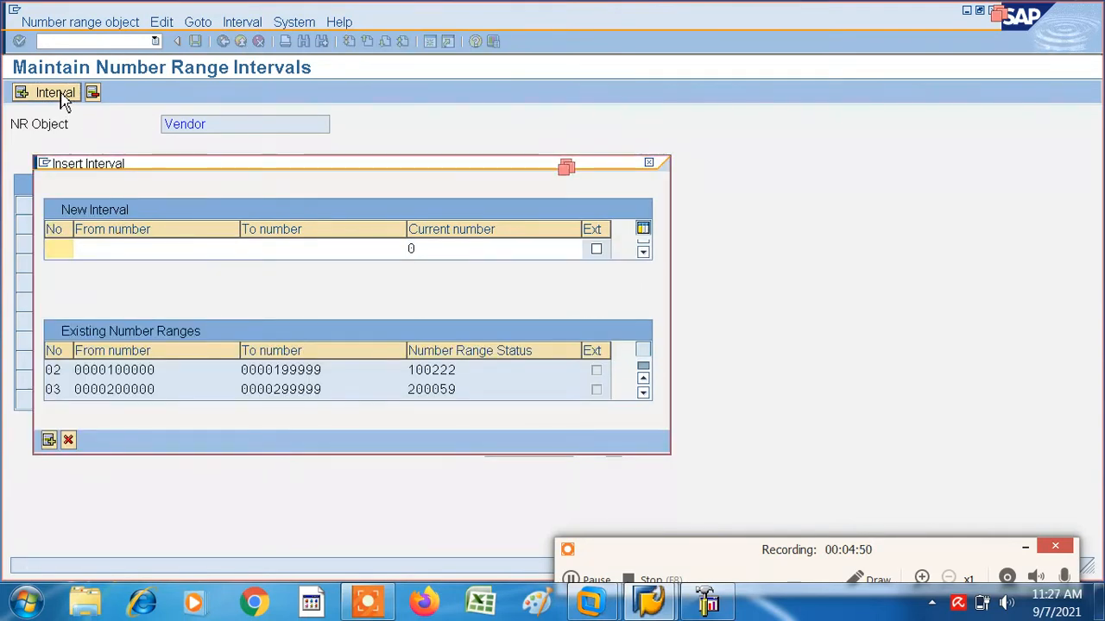
- Insert vendor number range interval IV from 2000 to 2999, choosing the free interval that starts at 2000
{"action": "type", "text": "I"}
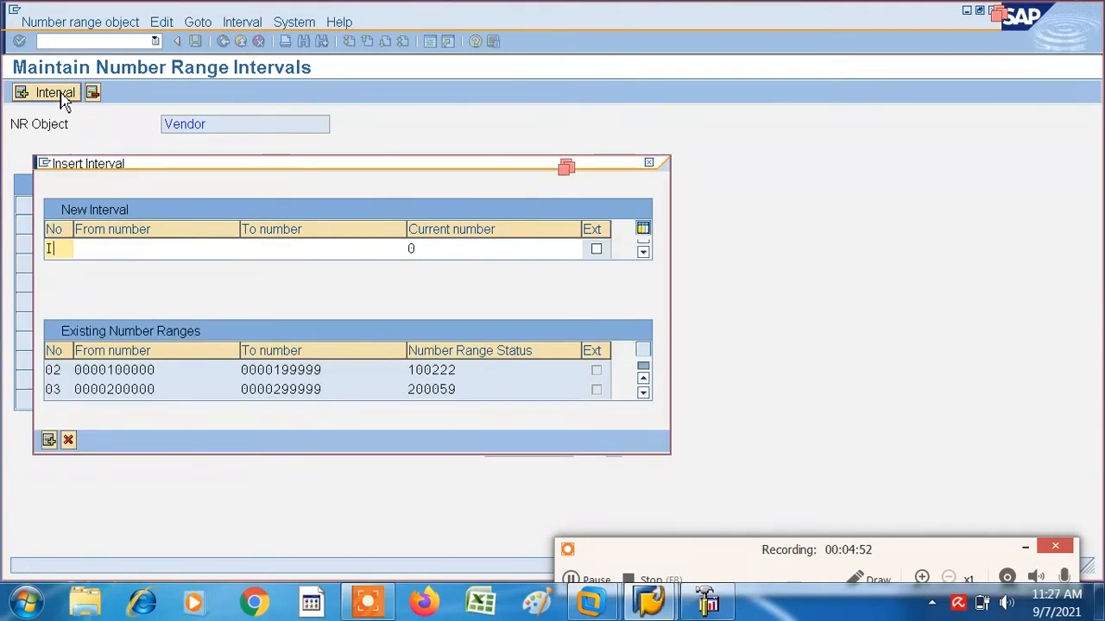
{"action": "type", "text": "V"}
{"action": "key", "text": "Tab"}
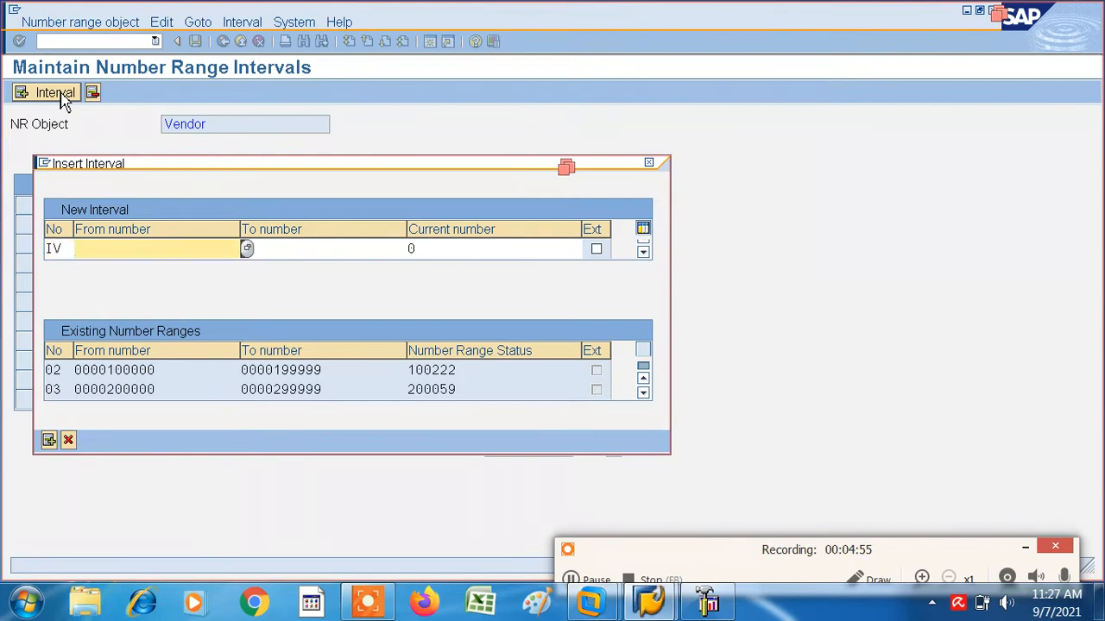
{"action": "left_click", "coordinate": [248, 251]}
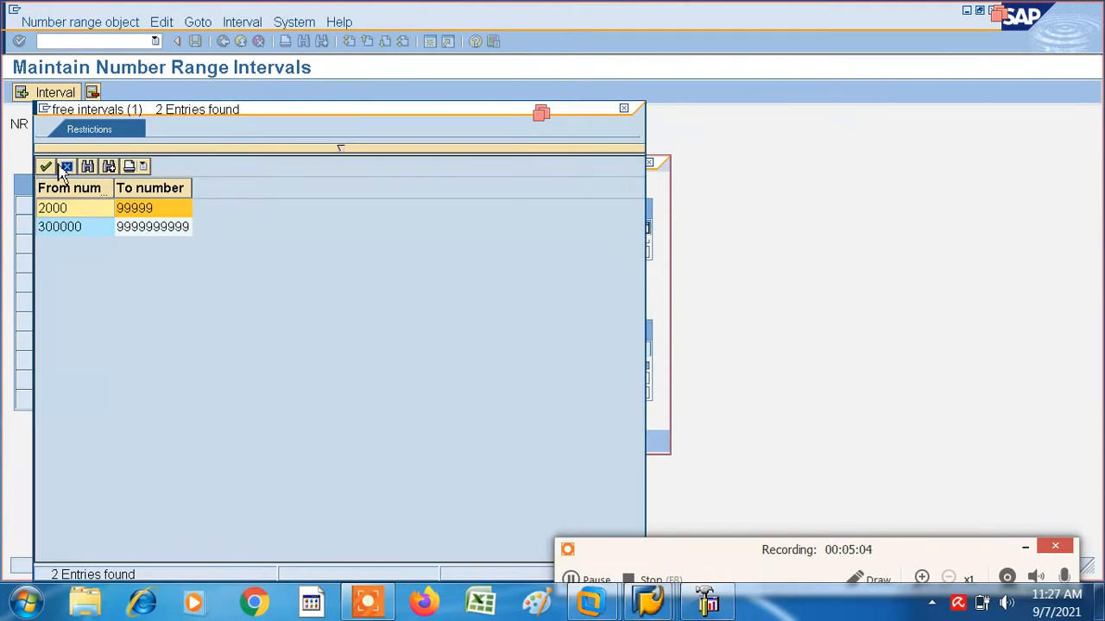
{"action": "left_click", "coordinate": [46, 167]}
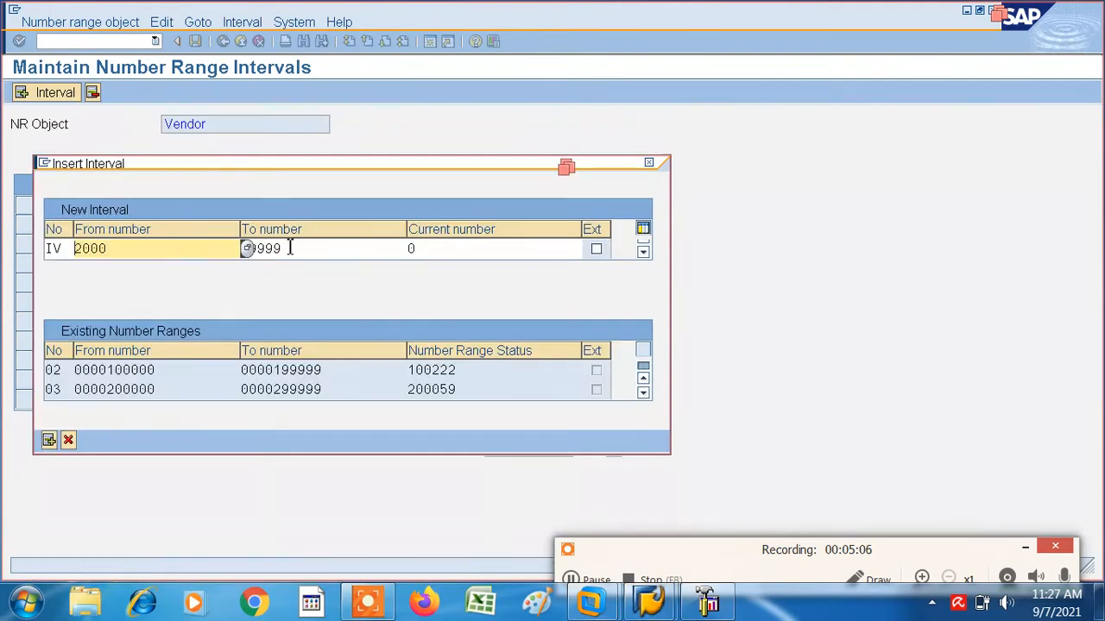
{"action": "left_click", "coordinate": [297, 250]}
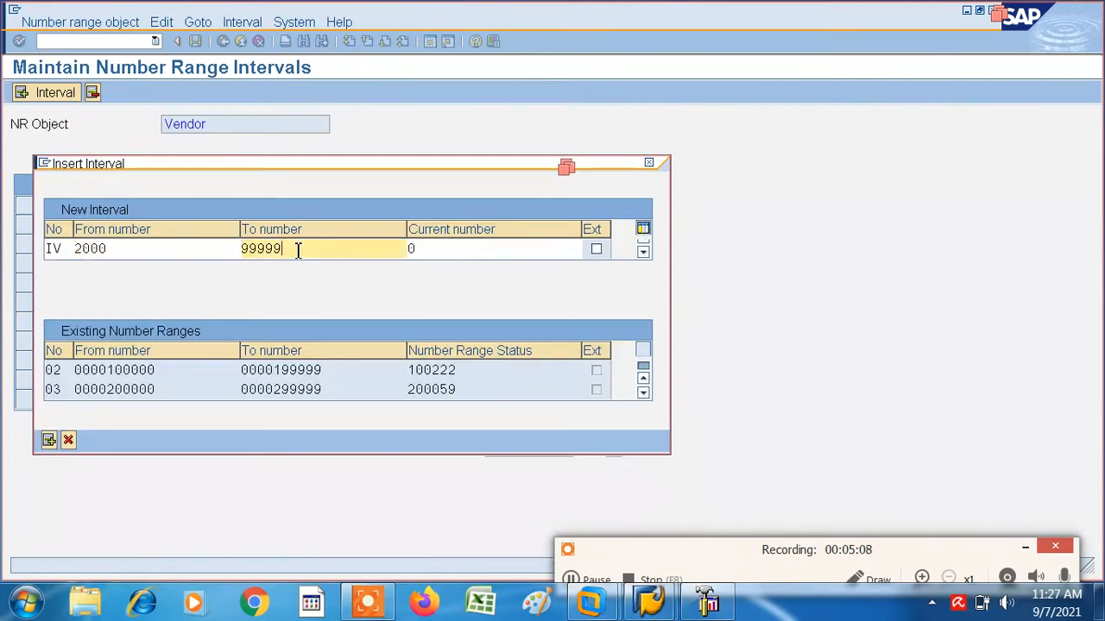
{"action": "key", "text": "BackSpace"}
{"action": "key", "text": "BackSpace"}
{"action": "key", "text": "BackSpace"}
{"action": "key", "text": "BackSpace"}
{"action": "key", "text": "BackSpace"}
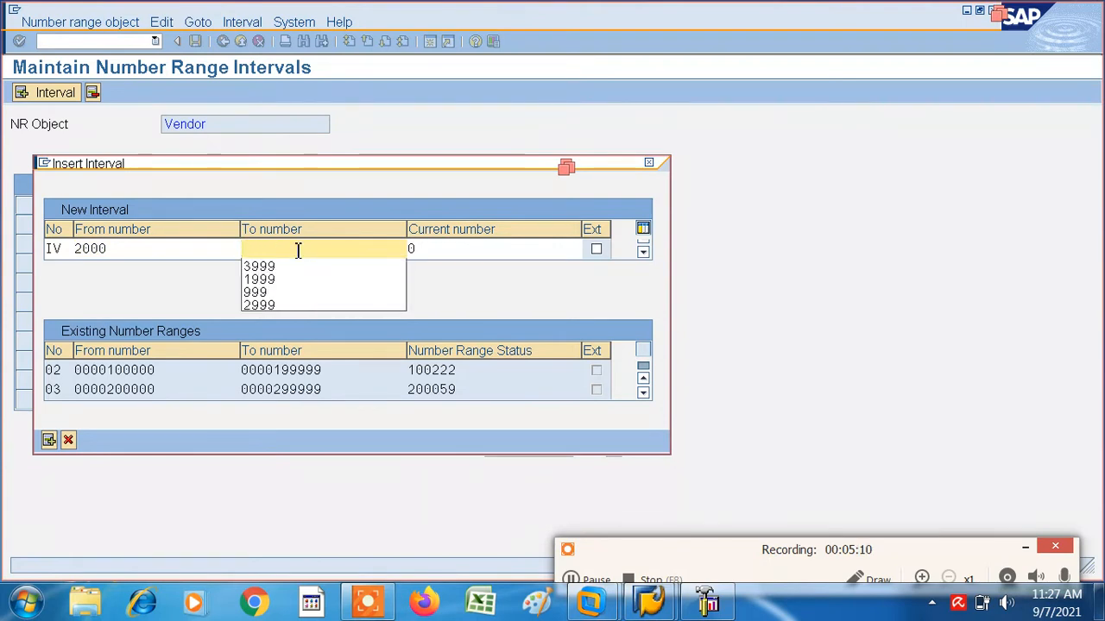
{"action": "type", "text": "2999"}
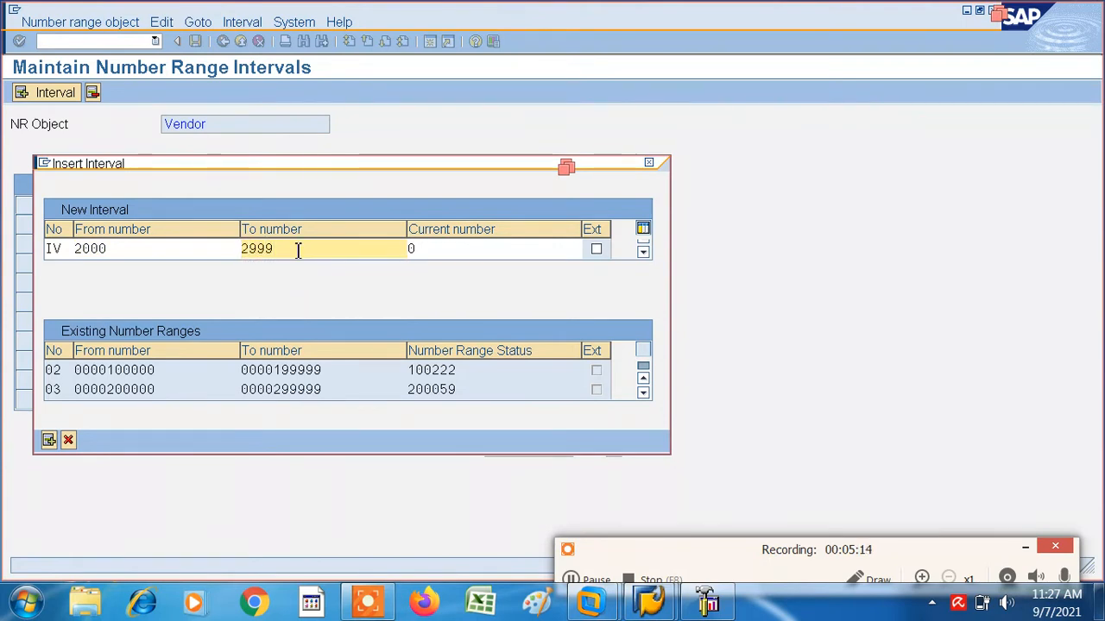
{"action": "left_click", "coordinate": [53, 441]}
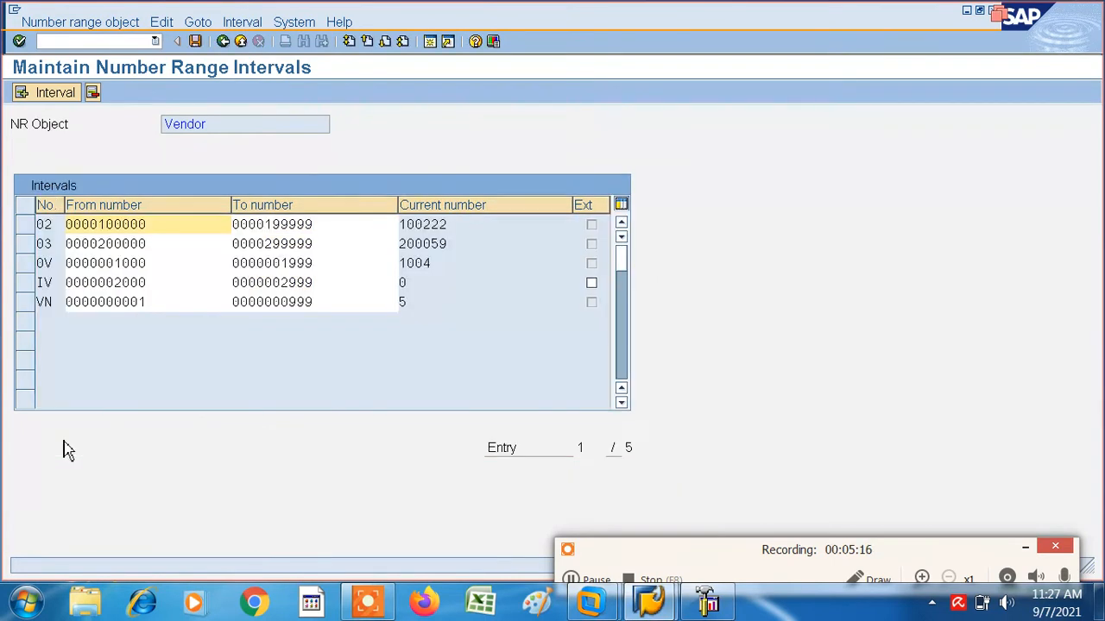
- Save the vendor number range intervals, acknowledge the transport notice and return to the IMG structure
{"action": "left_click", "coordinate": [195, 41]}
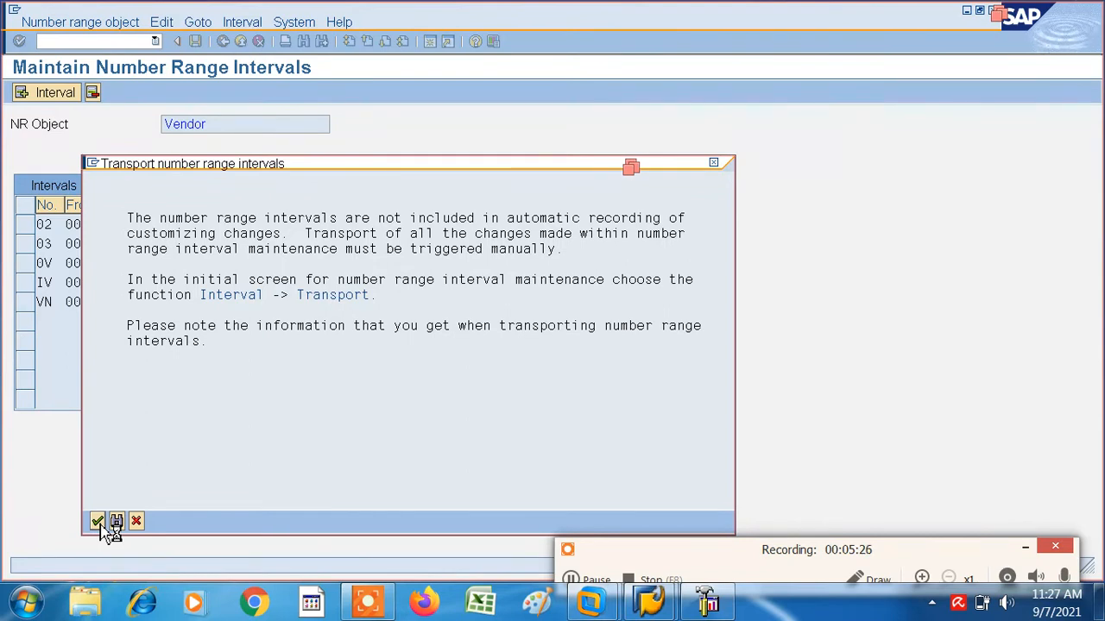
{"action": "left_click", "coordinate": [98, 523]}
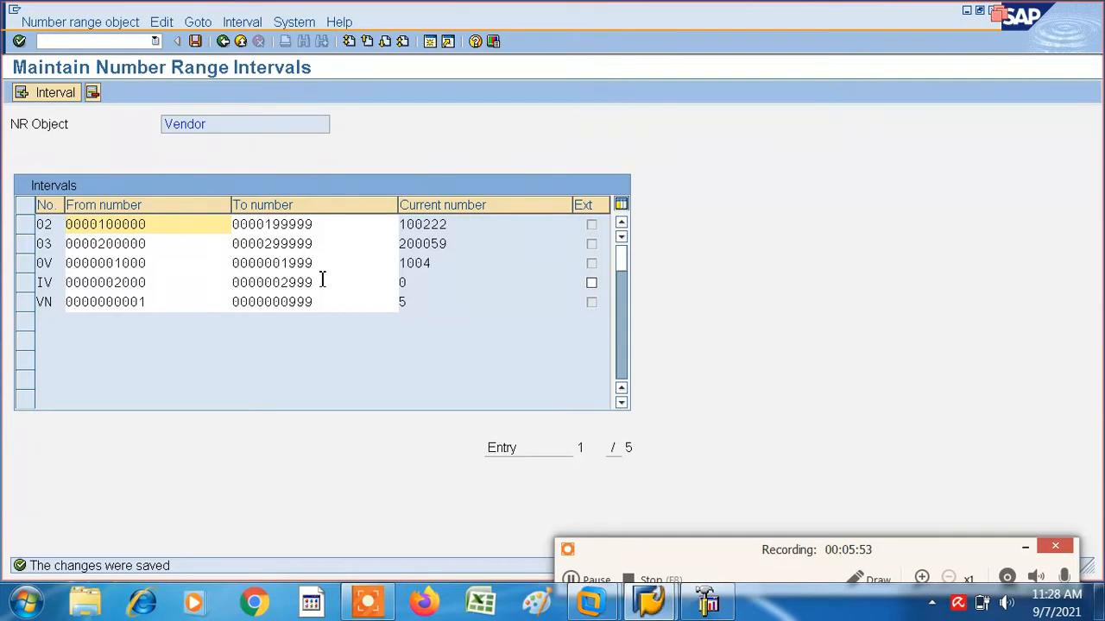
{"action": "left_click", "coordinate": [226, 44]}
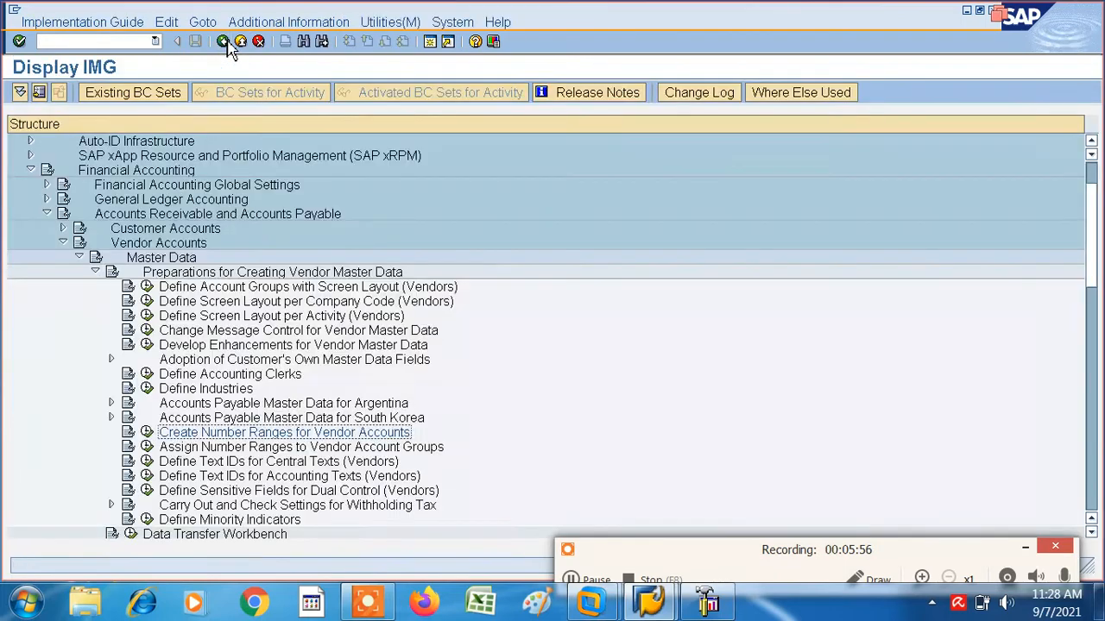
{"action": "left_click", "coordinate": [226, 43]}
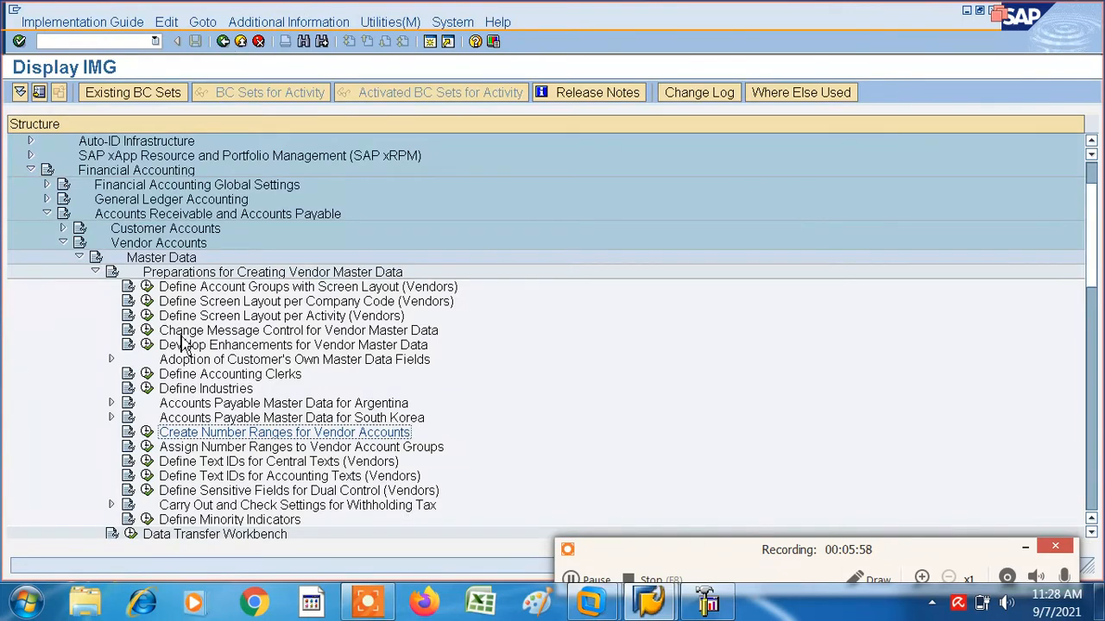
- Open Assign Number Ranges to Vendor Account Groups and position the list at account group ITMV
{"action": "left_click", "coordinate": [148, 447]}
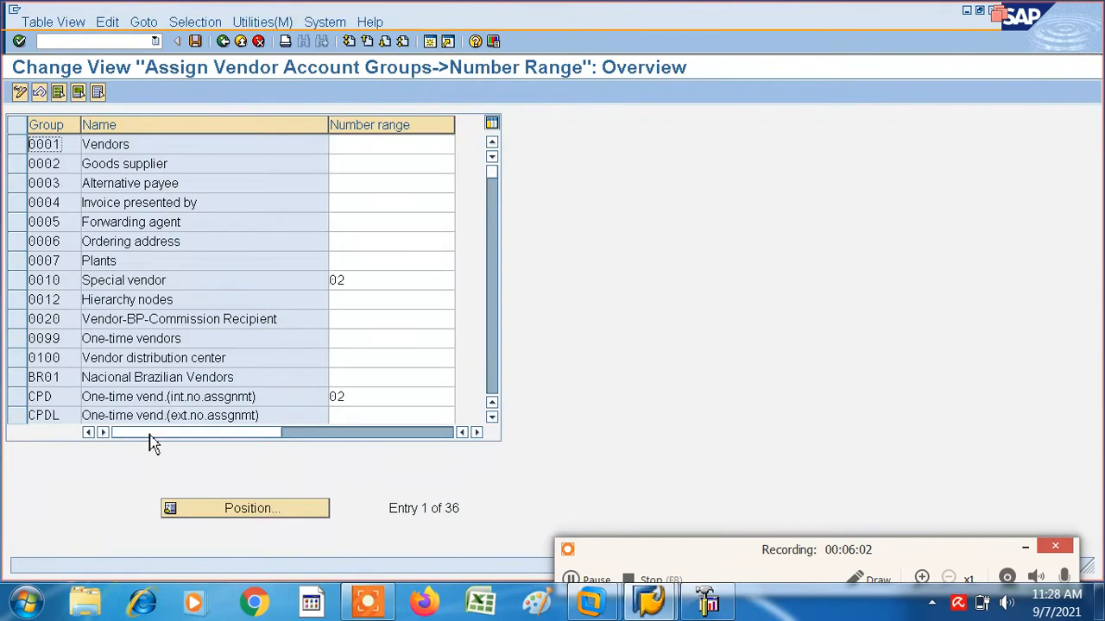
{"action": "left_click", "coordinate": [246, 511]}
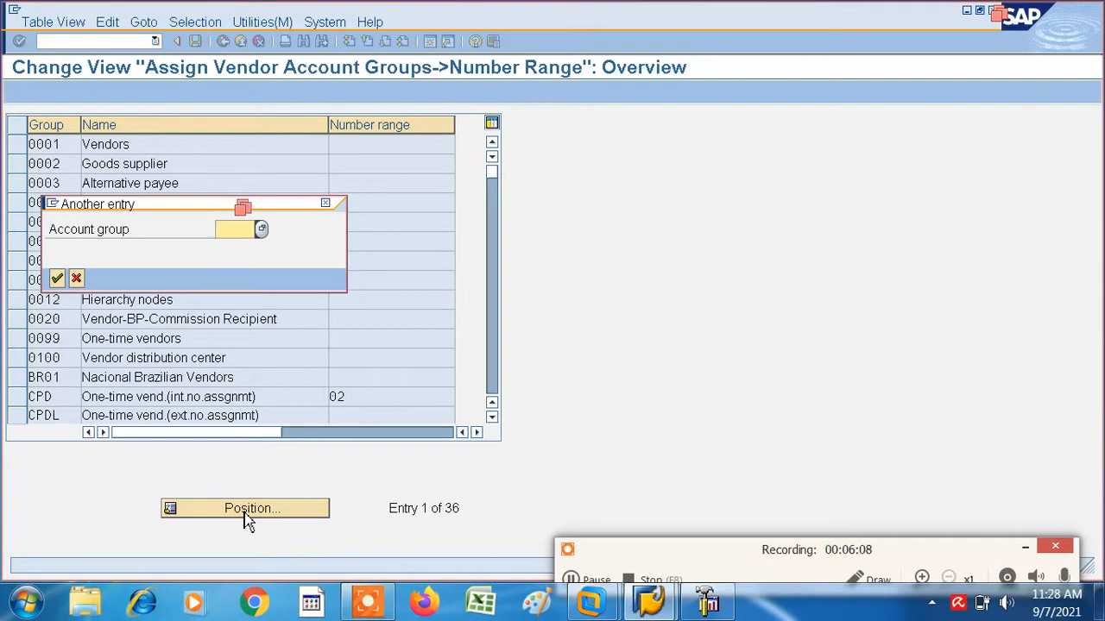
{"action": "type", "text": "ITMV"}
{"action": "key", "text": "Return"}
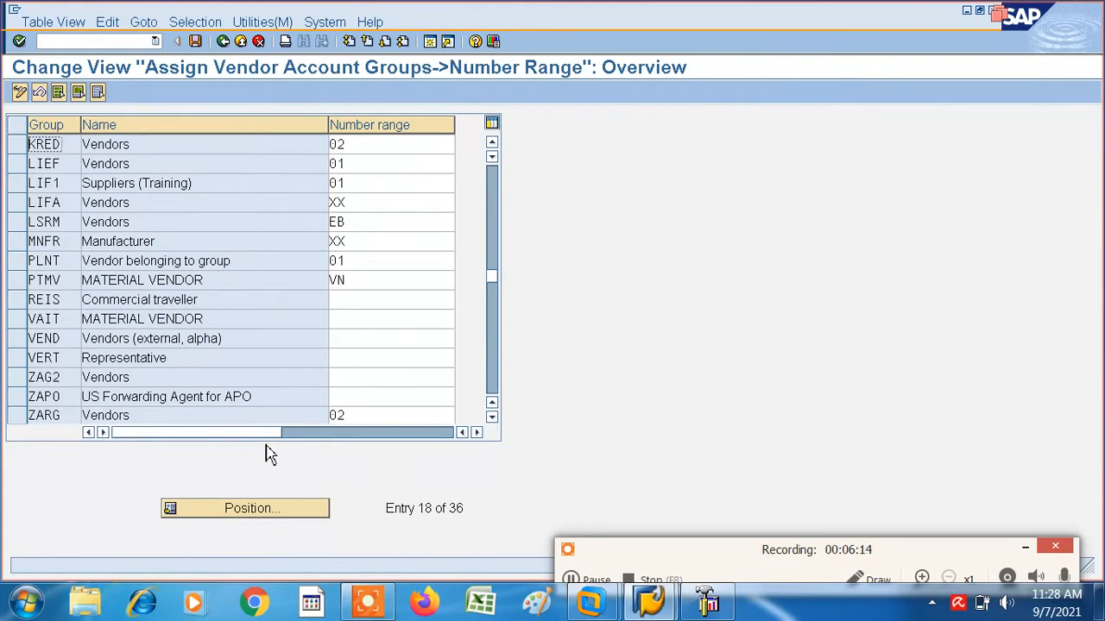
- Clear the undefined number ranges from account groups LIEF, LIF1, LIFA, LSRM, MNFR and PLNT
{"action": "left_click", "coordinate": [245, 518]}
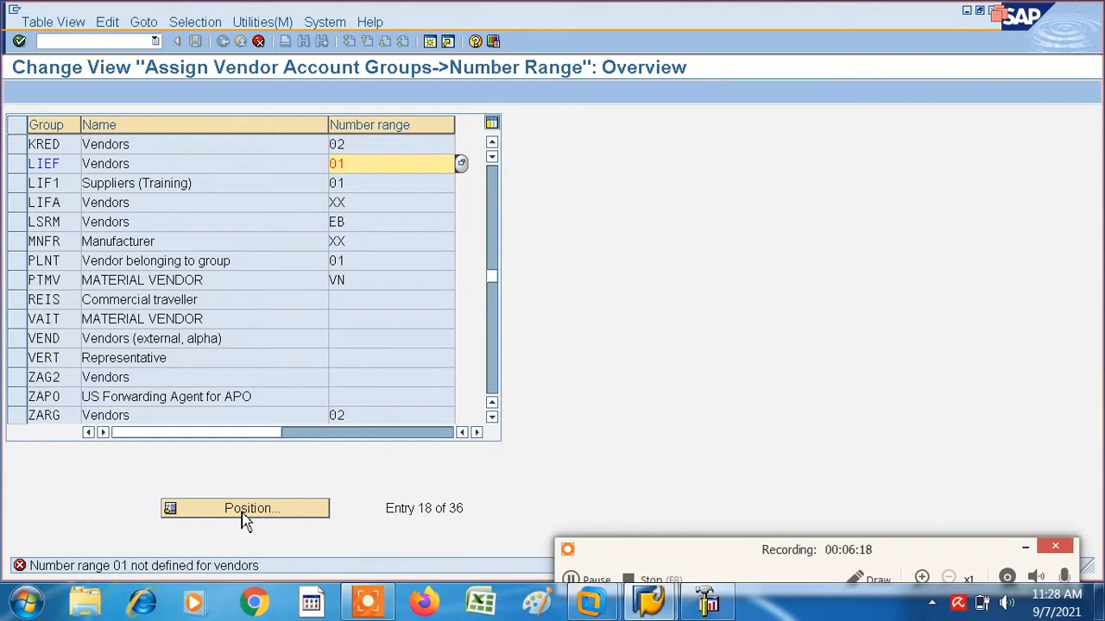
{"action": "key", "text": "Delete"}
{"action": "key", "text": "Delete"}
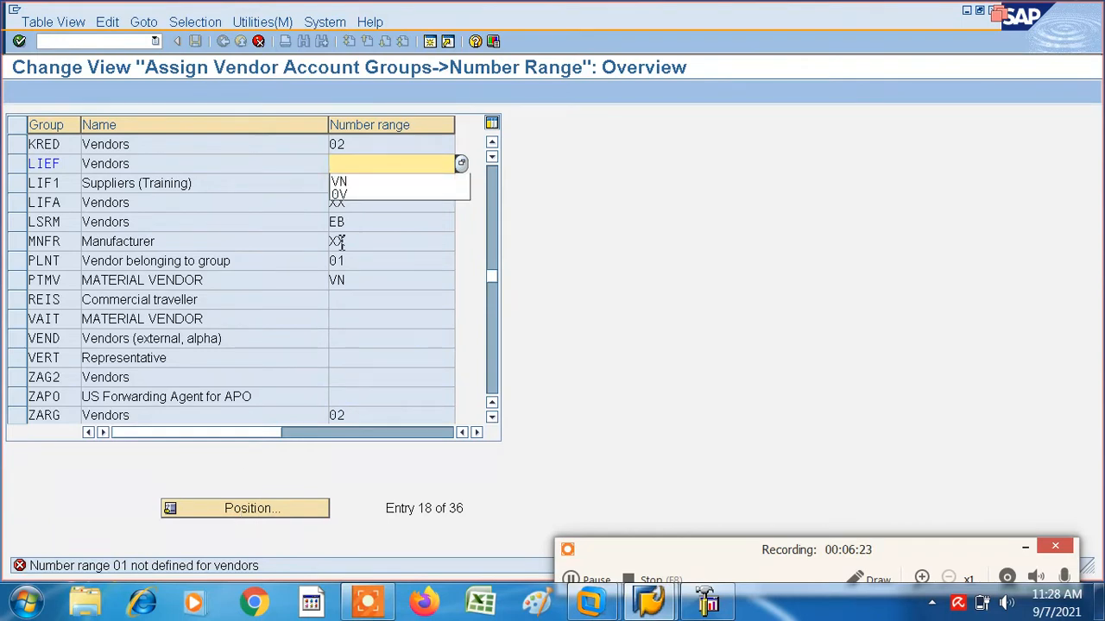
{"action": "key", "text": "Down"}
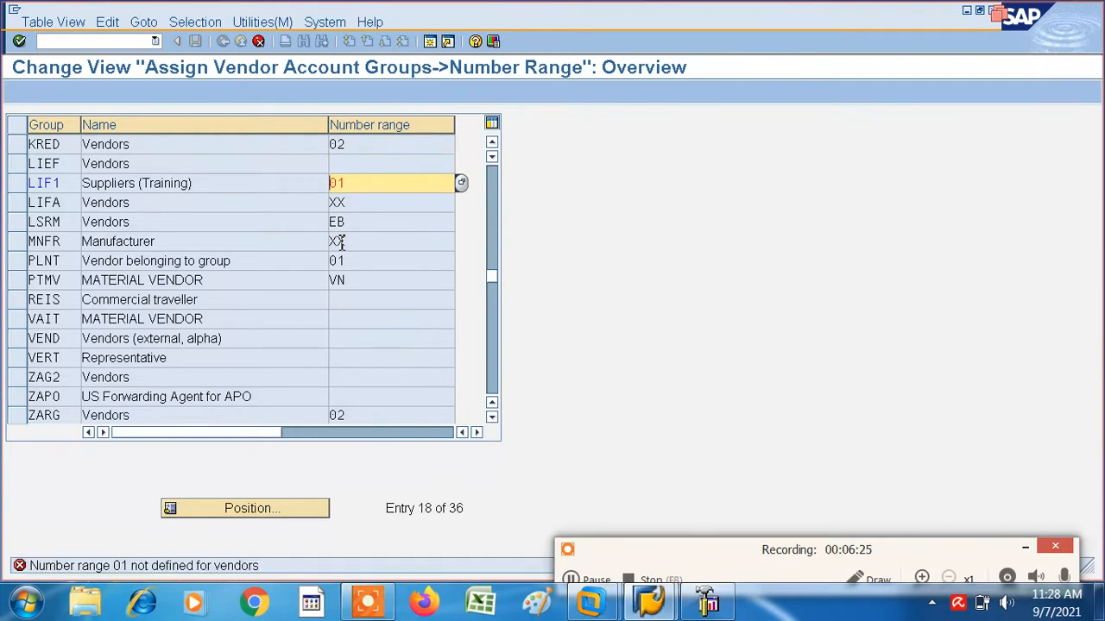
{"action": "key", "text": "Delete"}
{"action": "key", "text": "Delete"}
{"action": "key", "text": "Return"}
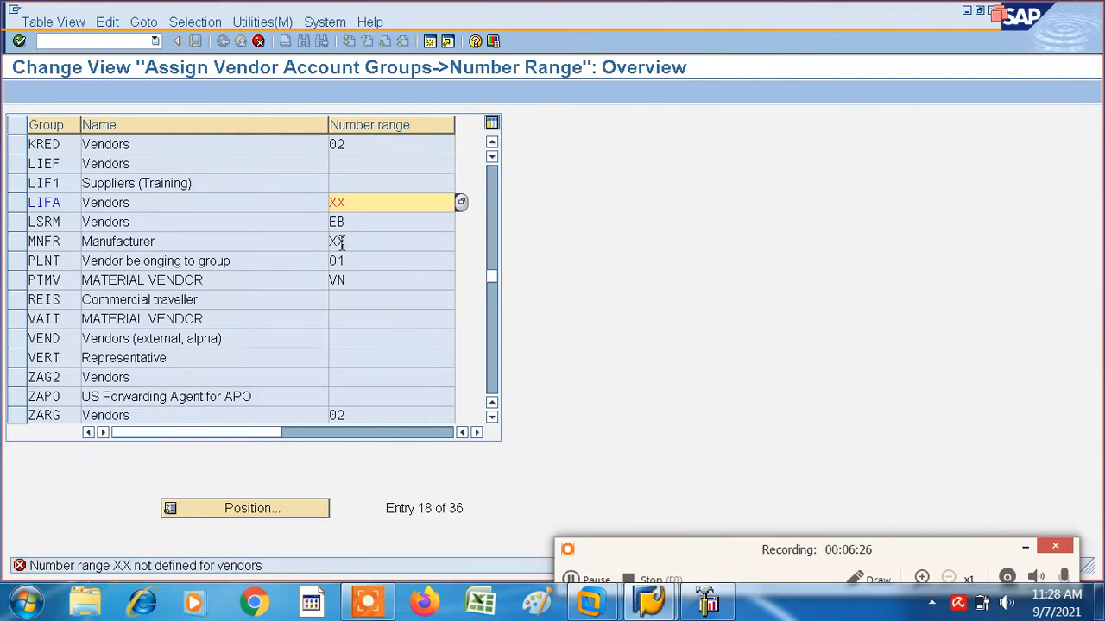
{"action": "key", "text": "Return"}
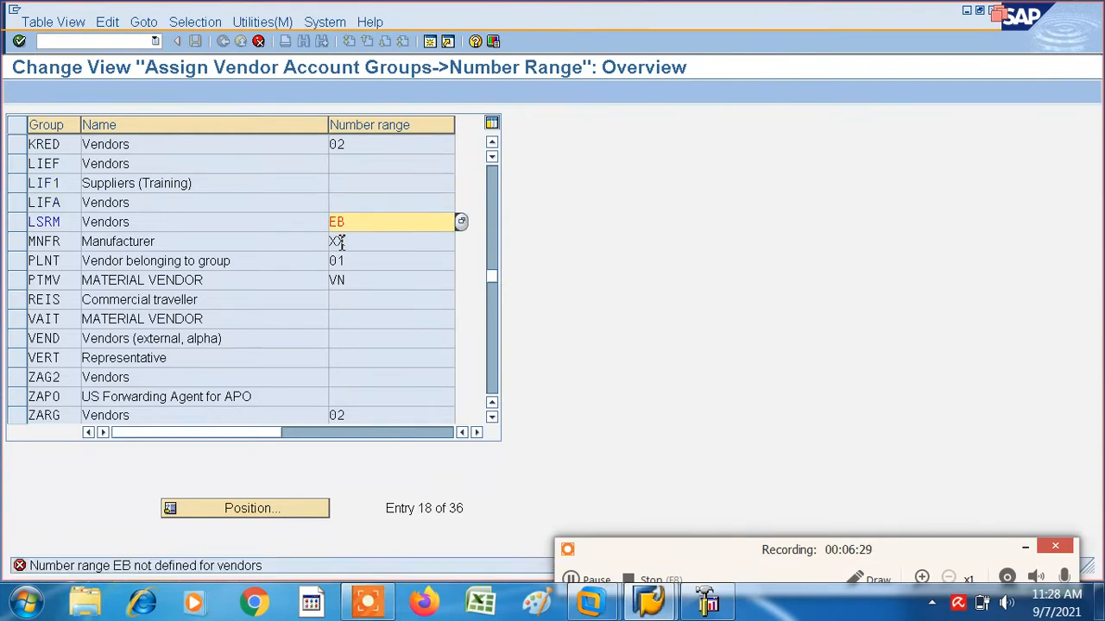
{"action": "key", "text": "Delete"}
{"action": "key", "text": "Delete"}
{"action": "key", "text": "Return"}
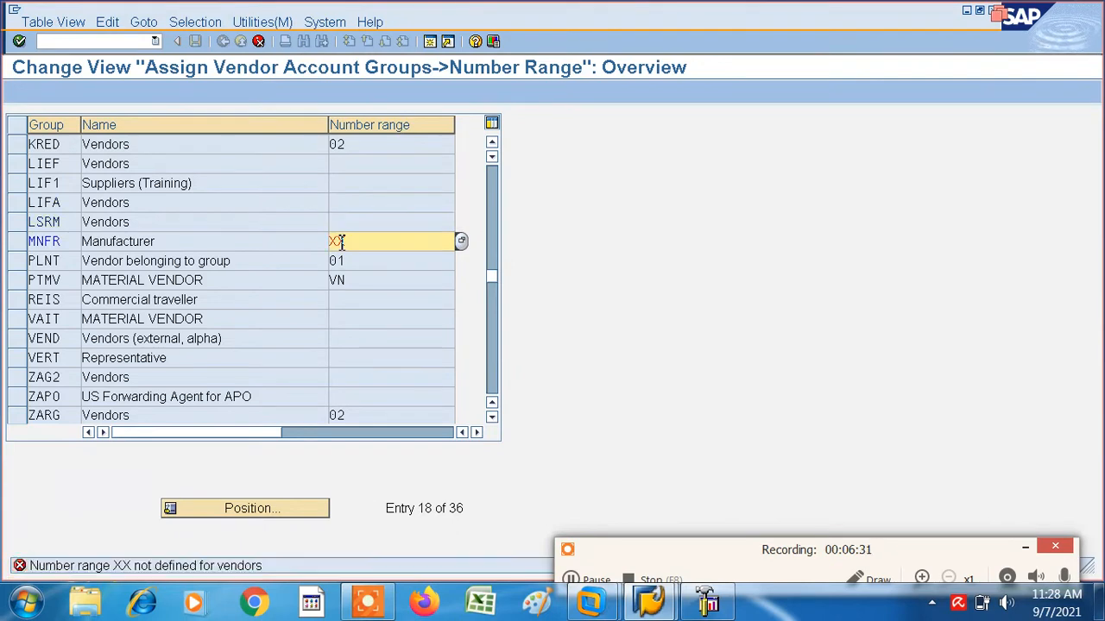
{"action": "key", "text": "Delete"}
{"action": "key", "text": "Delete"}
{"action": "key", "text": "Return"}
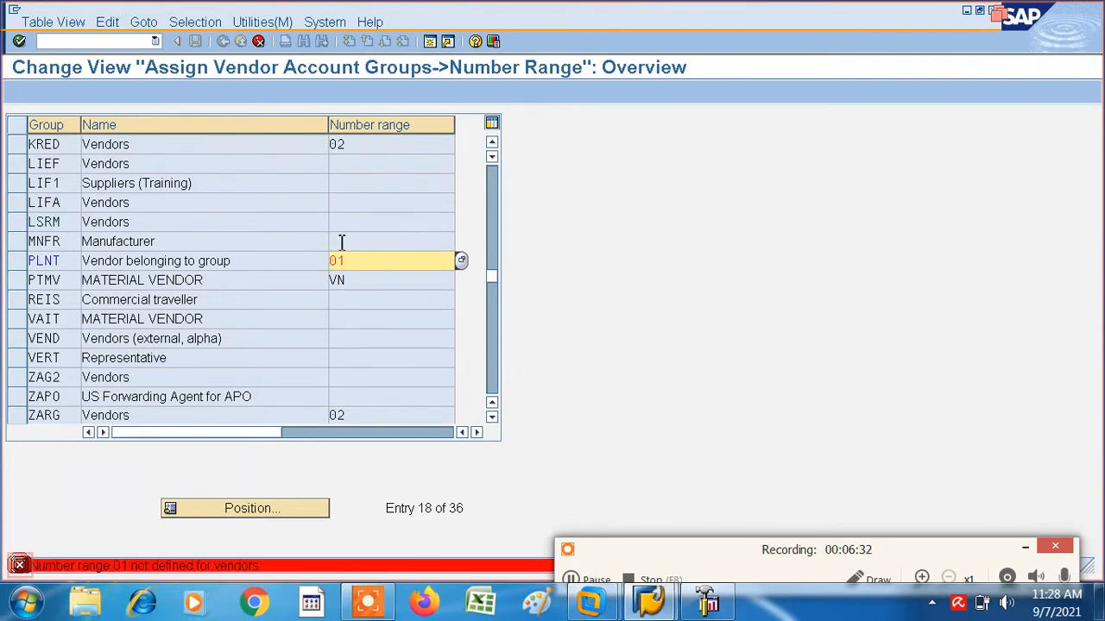
{"action": "key", "text": "Delete"}
{"action": "key", "text": "Delete"}
{"action": "key", "text": "Return"}
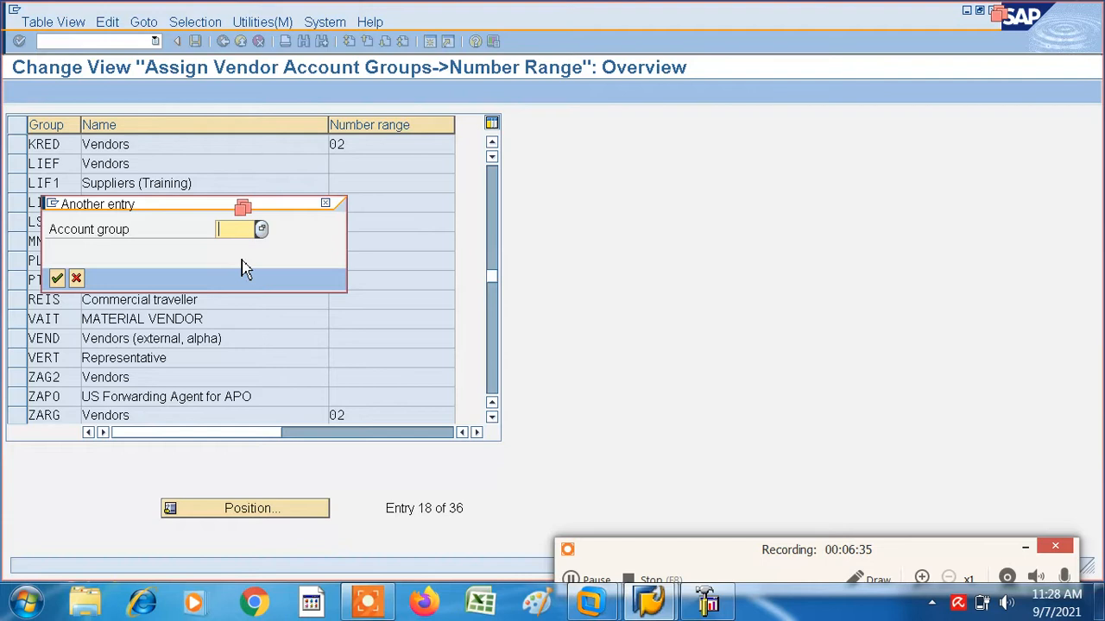
- Position the number range assignment list at account group VAIT, picking it from the account group value list
{"action": "left_click", "coordinate": [262, 230]}
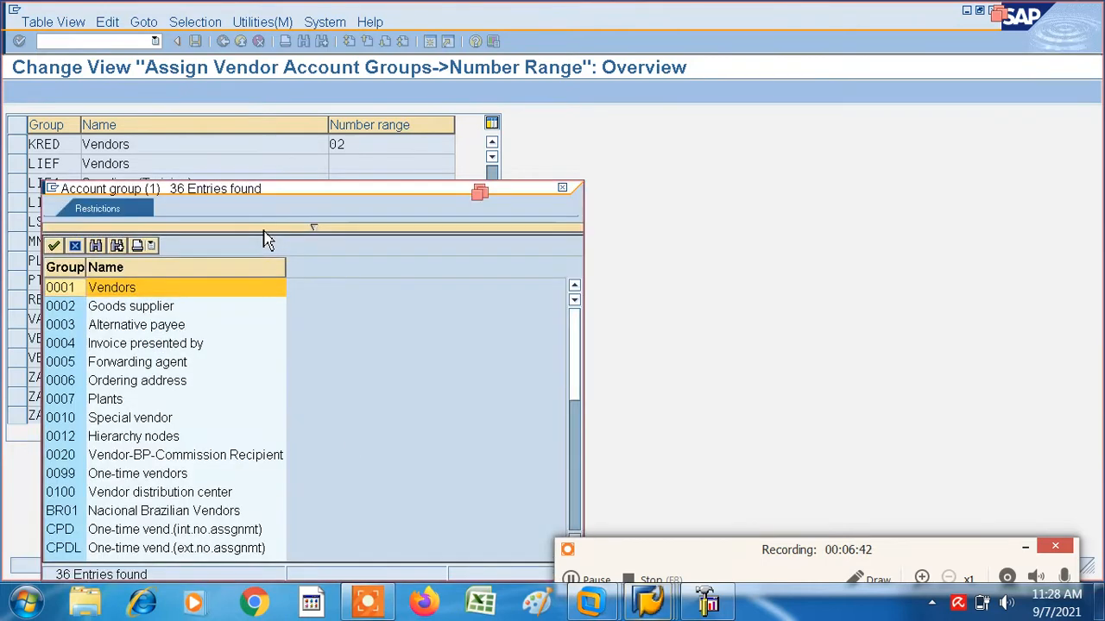
{"action": "left_click", "coordinate": [703, 550]}
{"action": "left_click_drag", "start_coordinate": [704, 550], "coordinate": [794, 523]}
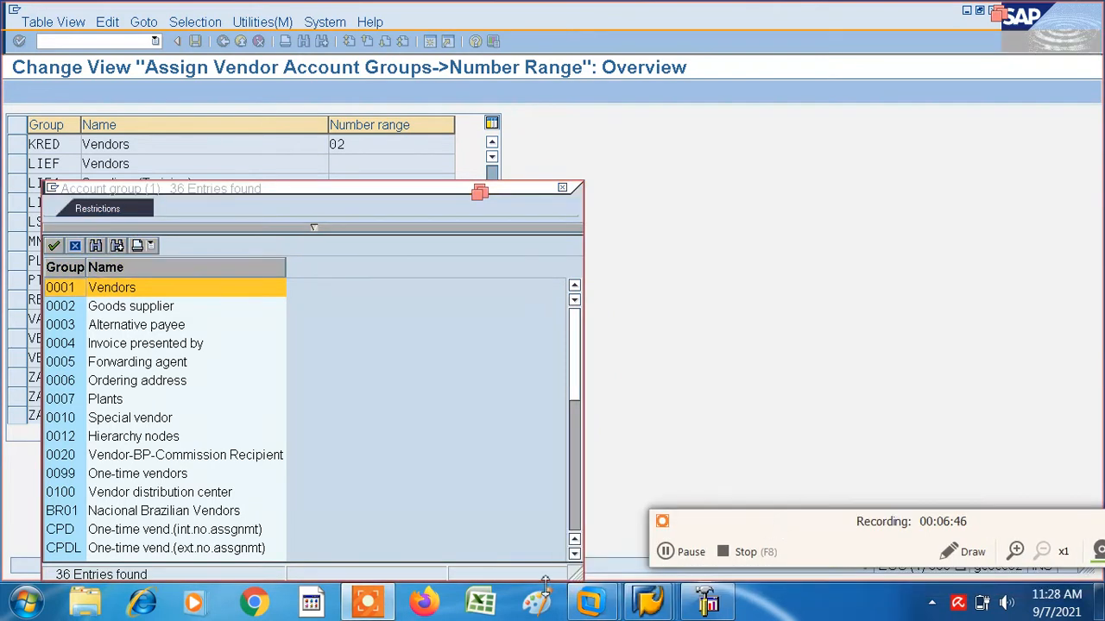
{"action": "left_click", "coordinate": [575, 554]}
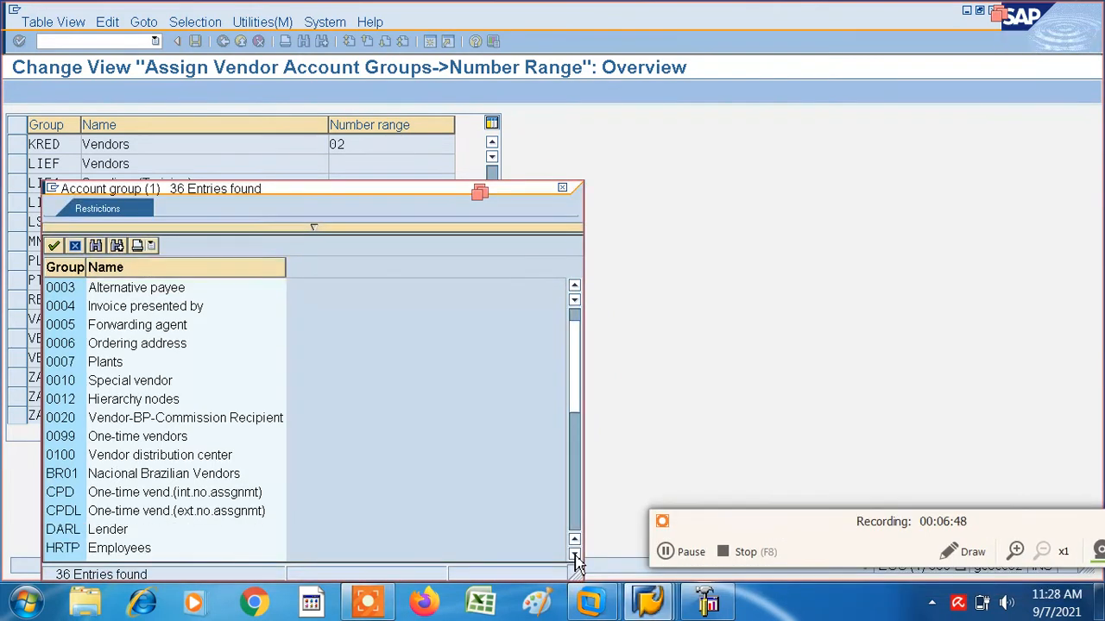
{"action": "left_click", "coordinate": [574, 555]}
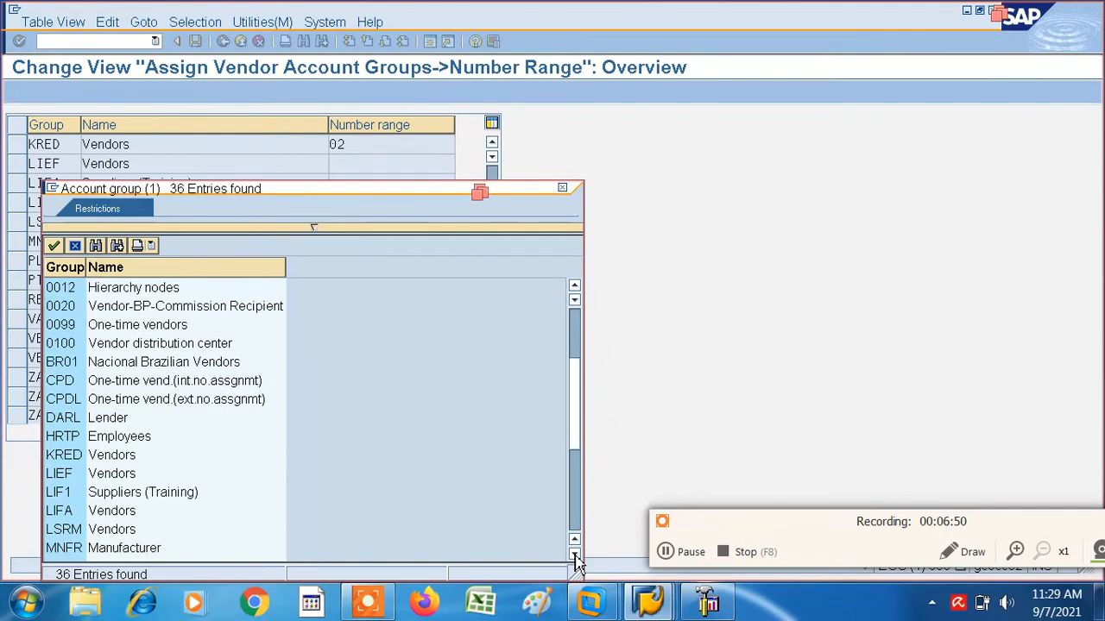
{"action": "left_click", "coordinate": [575, 556]}
{"action": "left_click", "coordinate": [574, 556]}
{"action": "left_click", "coordinate": [574, 556]}
{"action": "left_click", "coordinate": [575, 556]}
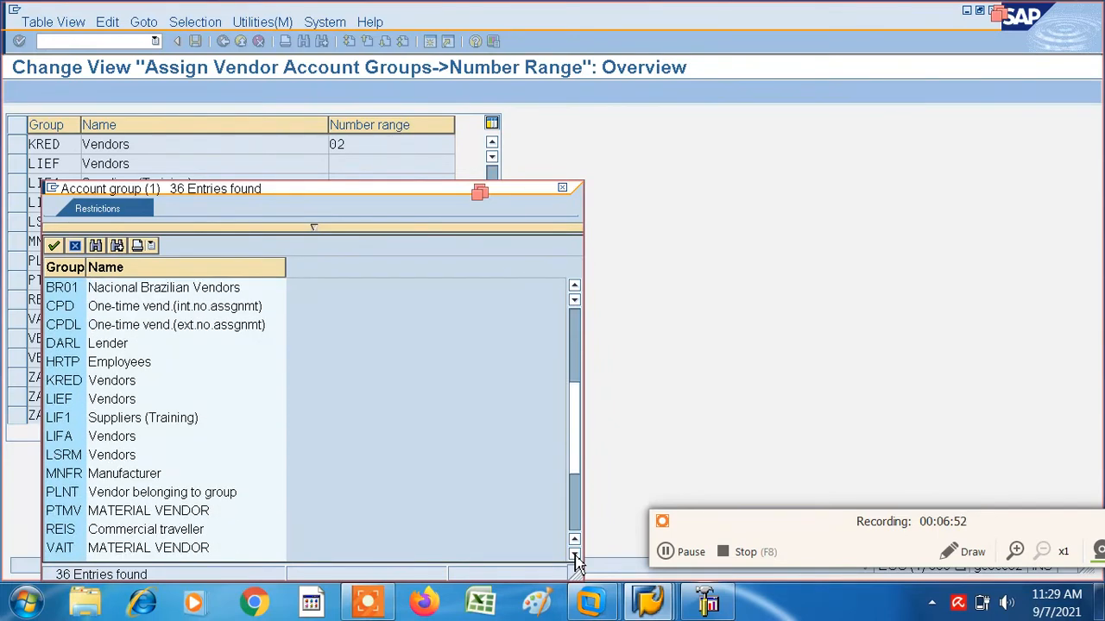
{"action": "left_click", "coordinate": [61, 554]}
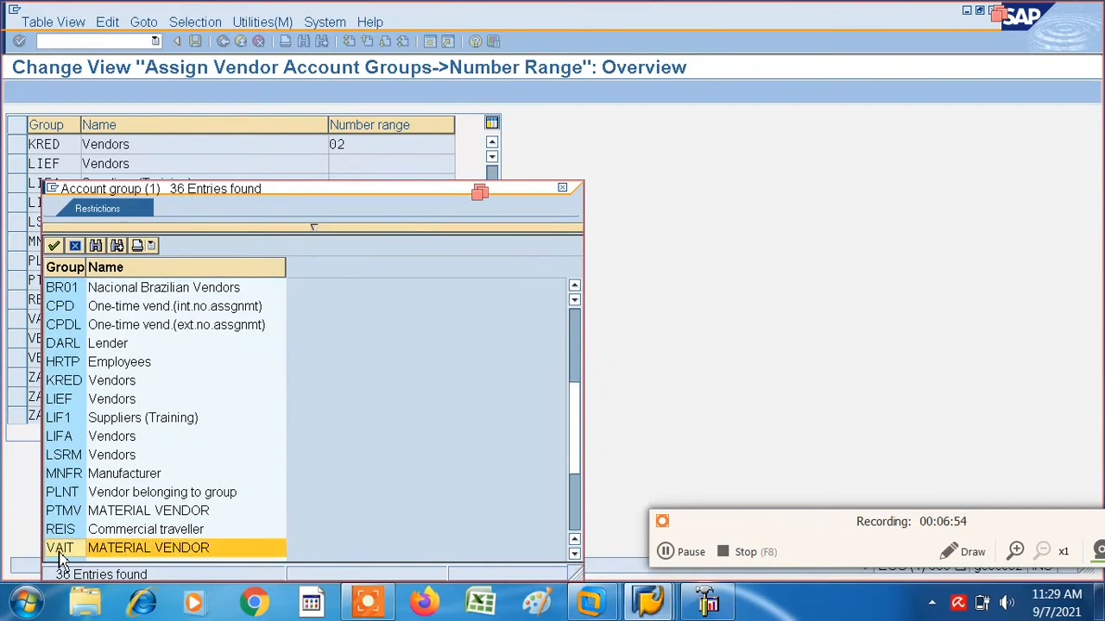
{"action": "double_click", "coordinate": [61, 553]}
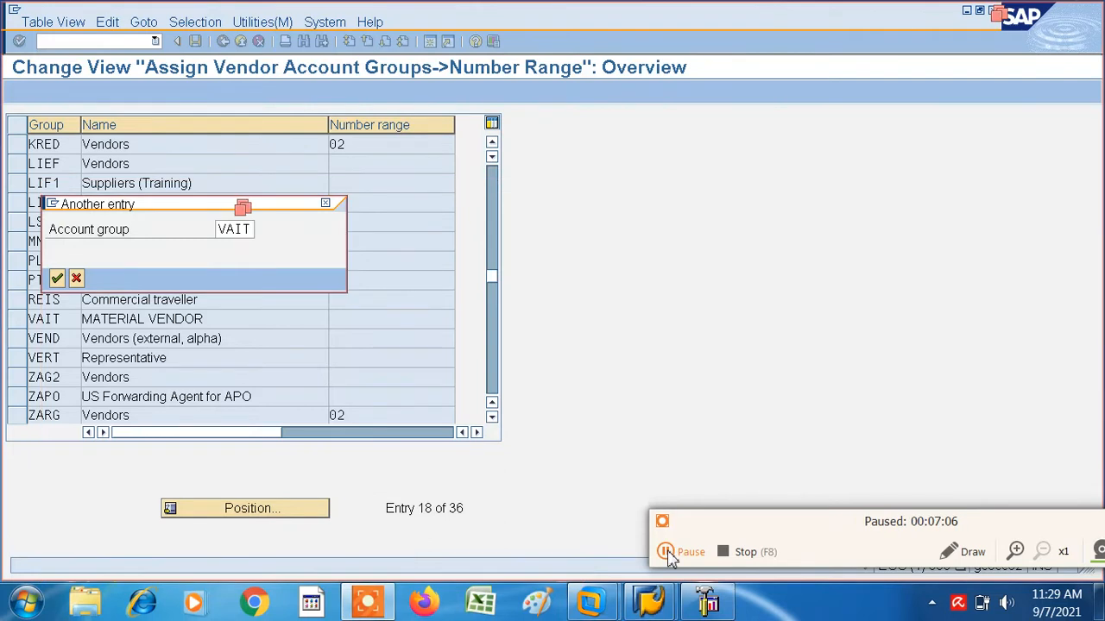
{"action": "left_click", "coordinate": [665, 552]}
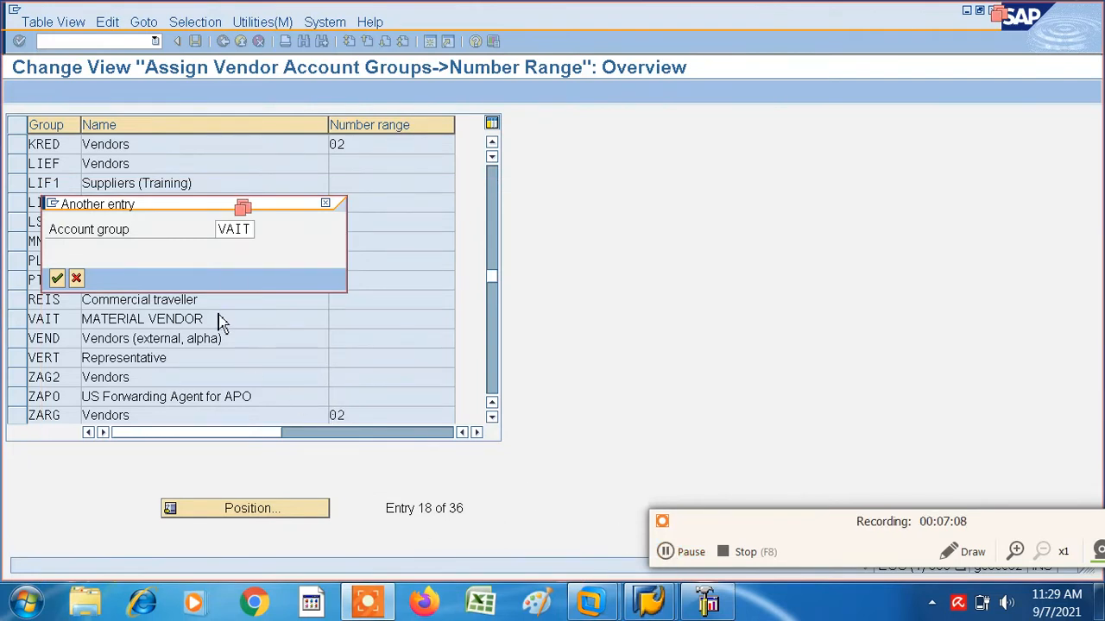
{"action": "left_click", "coordinate": [57, 278]}
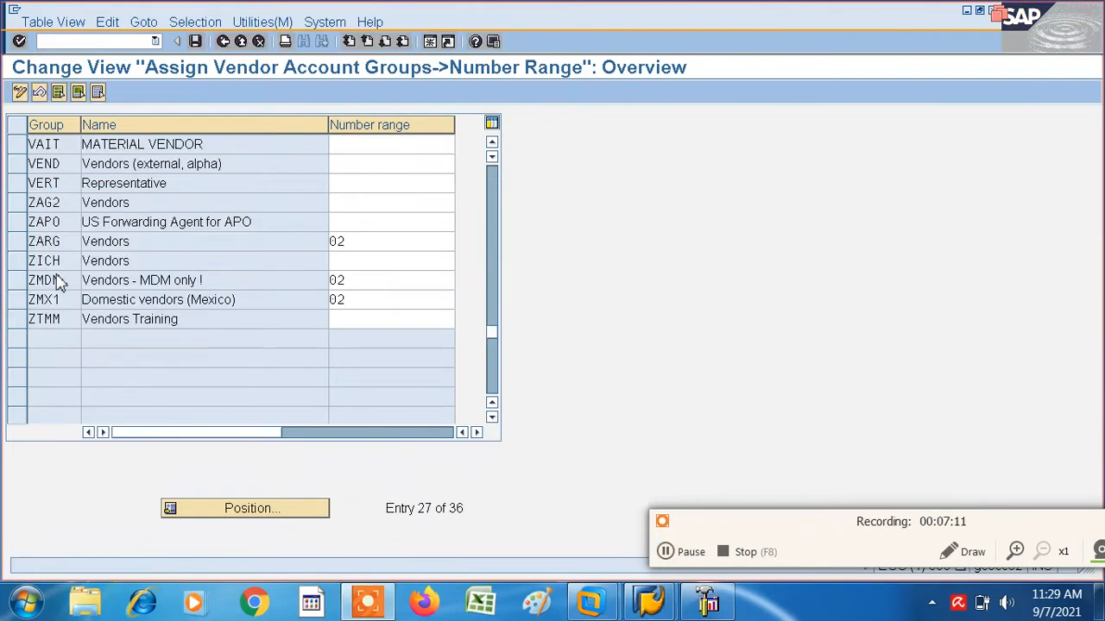
- Assign number range IV to vendor account group VAIT, choosing it from the available ranges
{"action": "left_click", "coordinate": [347, 151]}
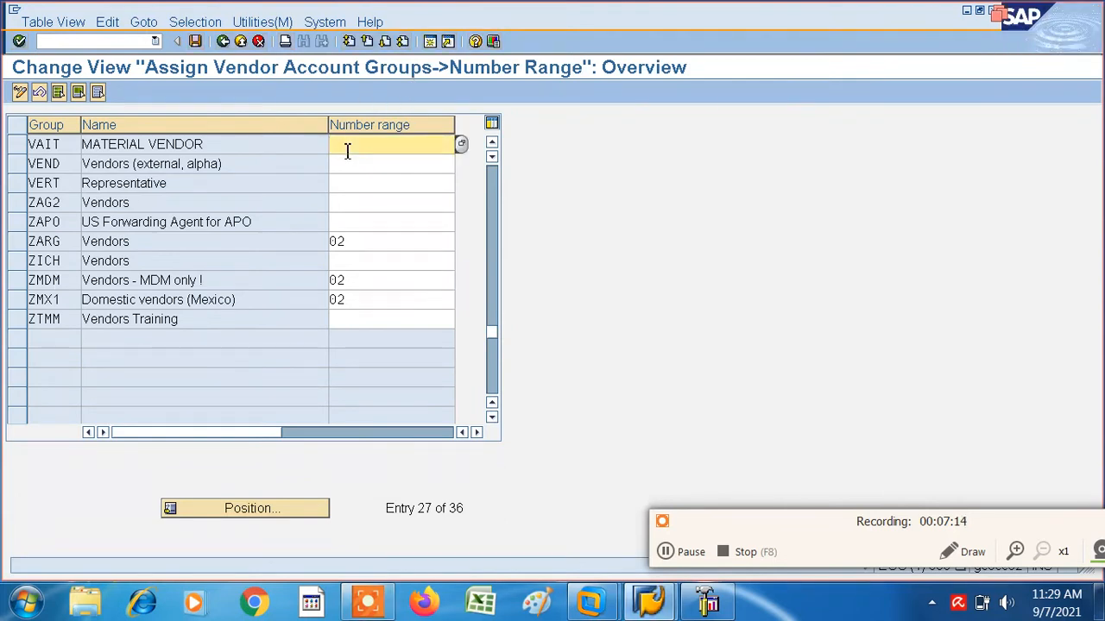
{"action": "type", "text": "IV"}
{"action": "left_click", "coordinate": [462, 146]}
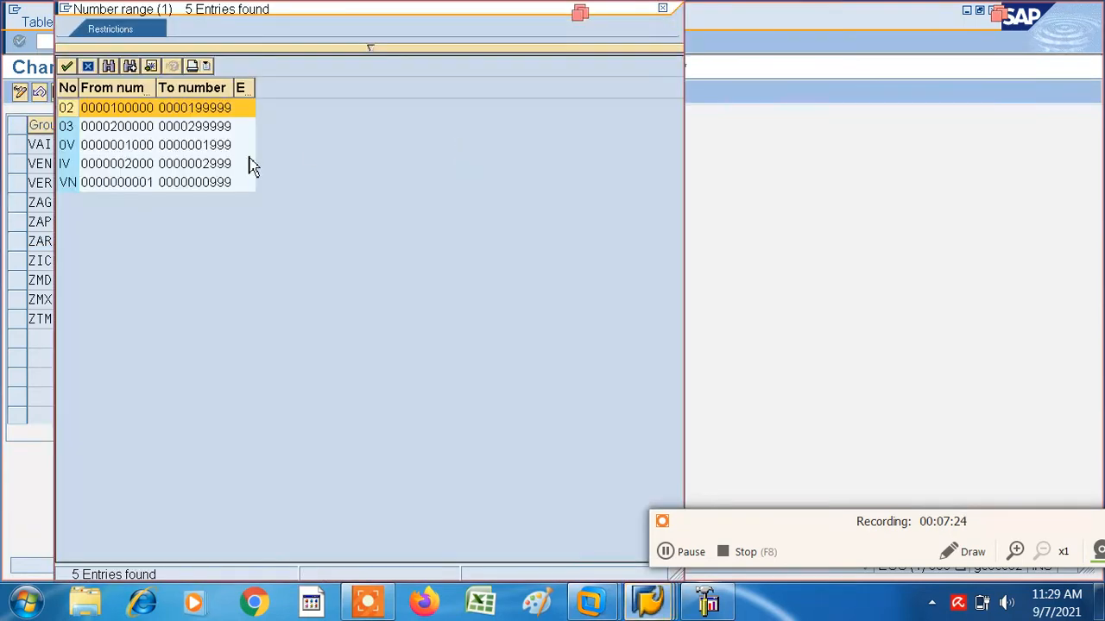
{"action": "double_click", "coordinate": [69, 164]}
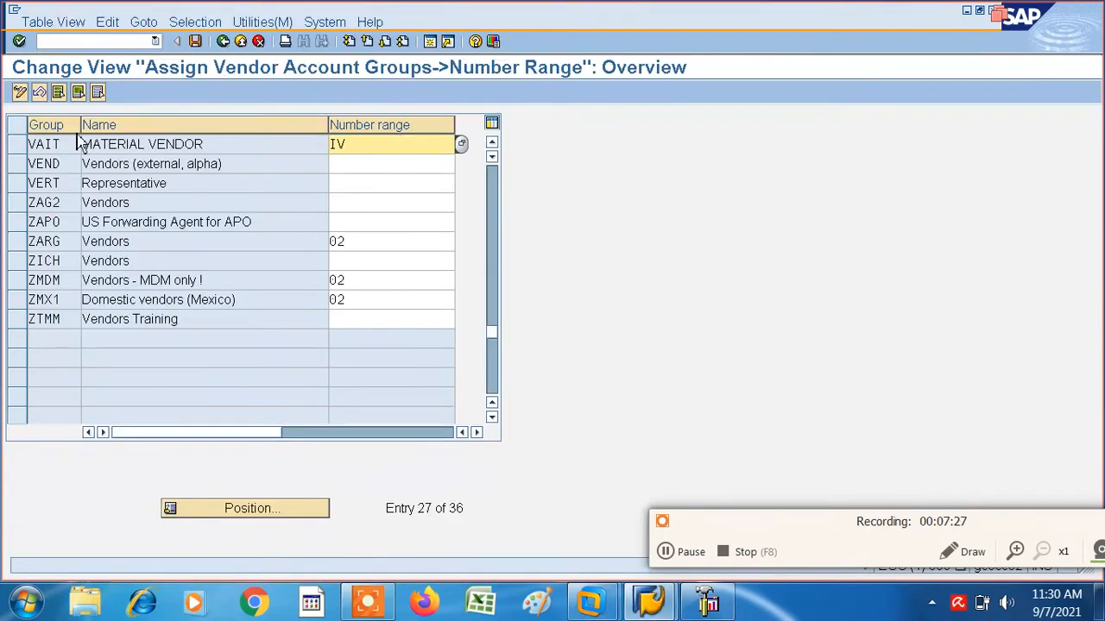
- Save the number range assignment under the proposed customizing request and return to the IMG structure
{"action": "left_click", "coordinate": [195, 42]}
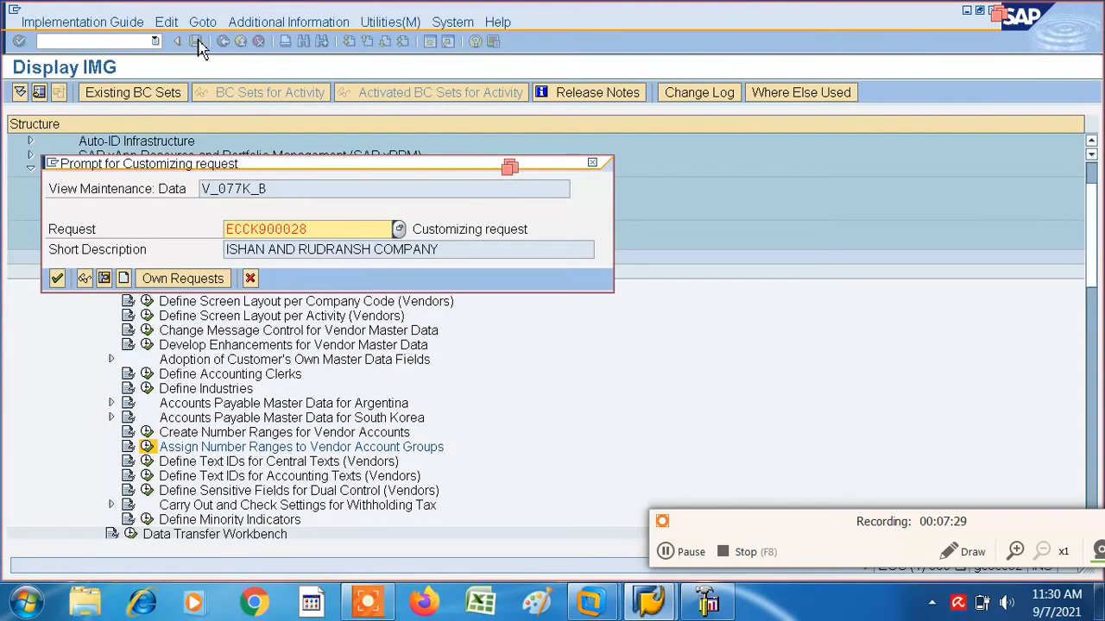
{"action": "left_click", "coordinate": [56, 279]}
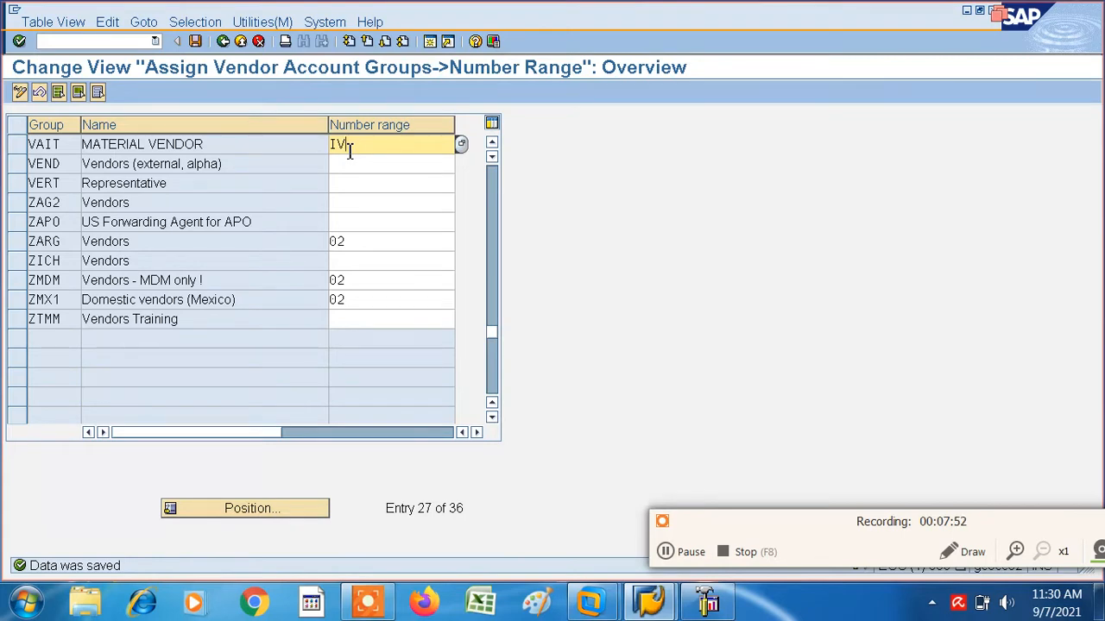
{"action": "left_click", "coordinate": [223, 42]}
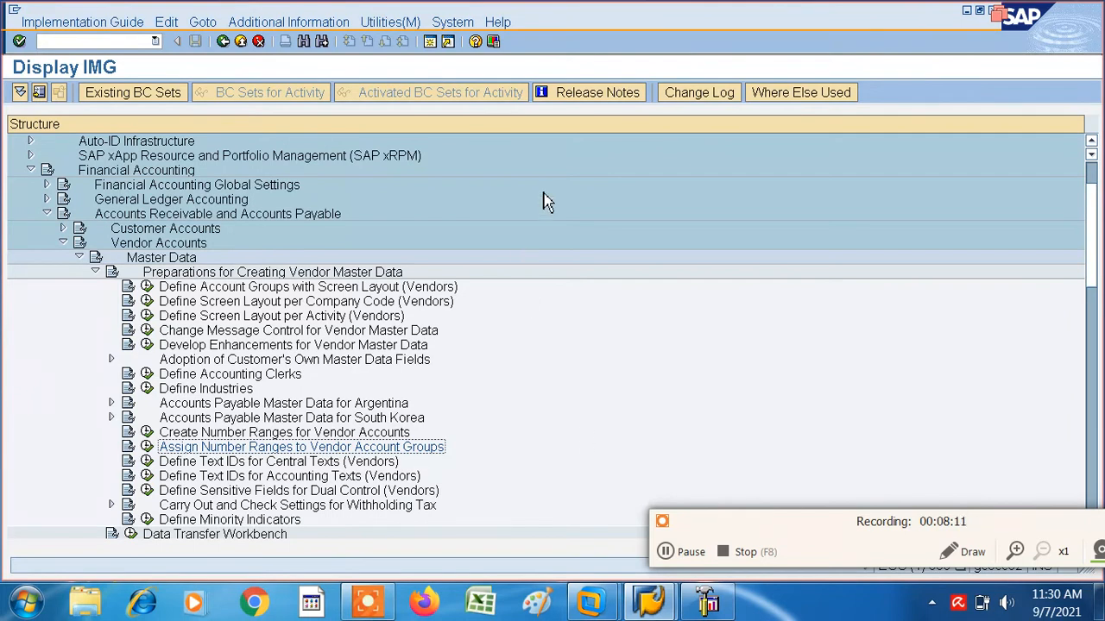
- Open a new session and start transaction OBA3 for customer/vendor tolerances
{"action": "left_click", "coordinate": [430, 42]}
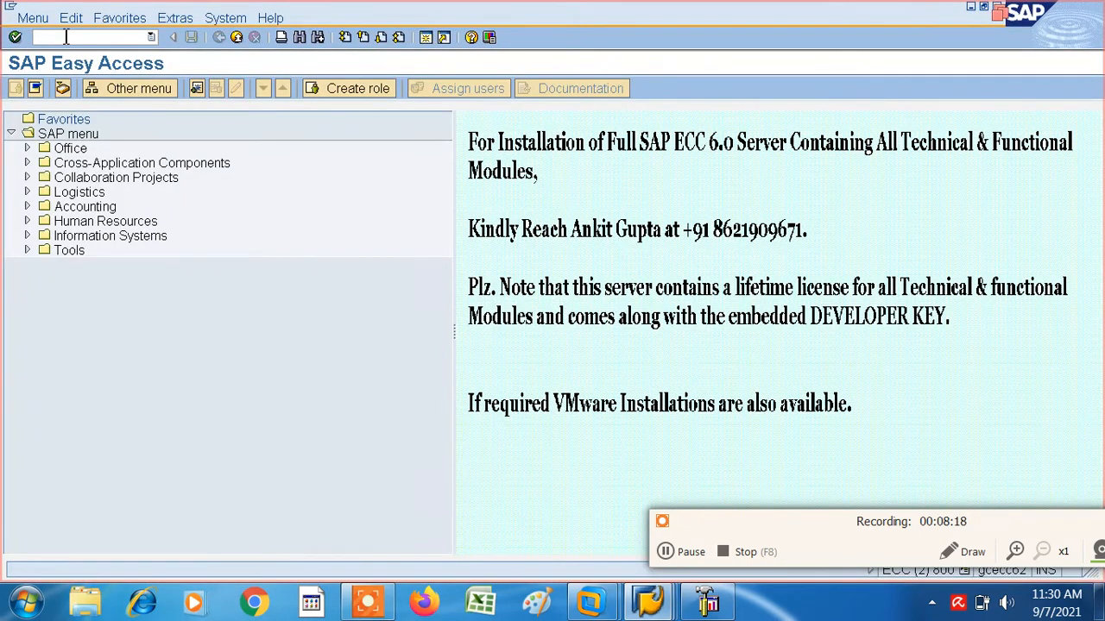
{"action": "type", "text": "OBA3"}
{"action": "key", "text": "Return"}
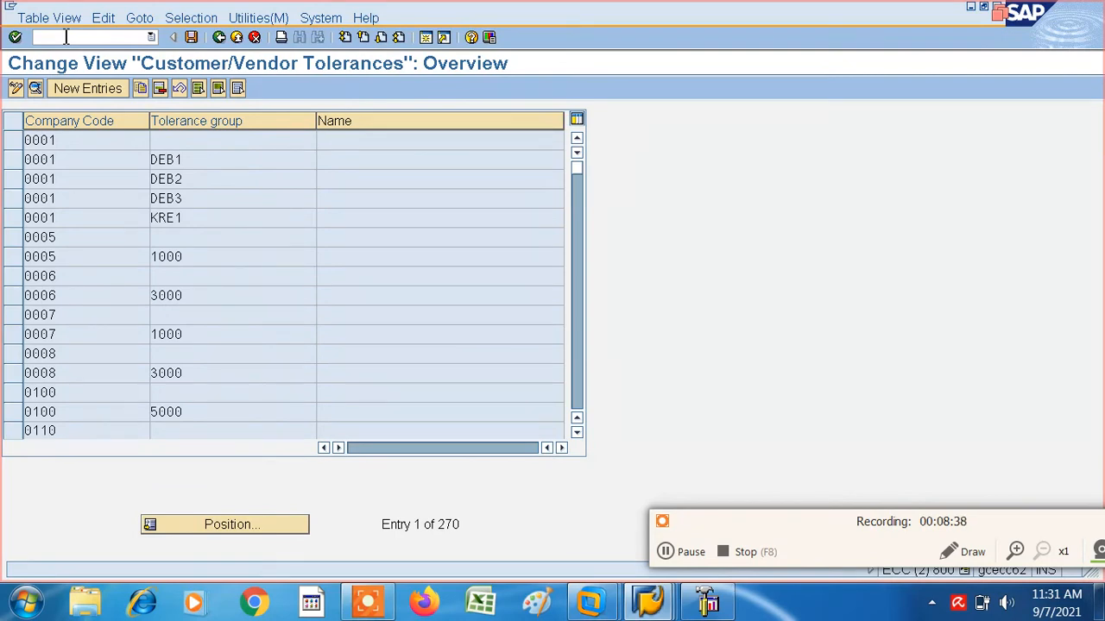
- Start a new customer/vendor tolerance entry for company code IT01, described as VENDOR TOLERANCE FOR IT01, leaving the tolerance group blank
{"action": "left_click", "coordinate": [87, 89]}
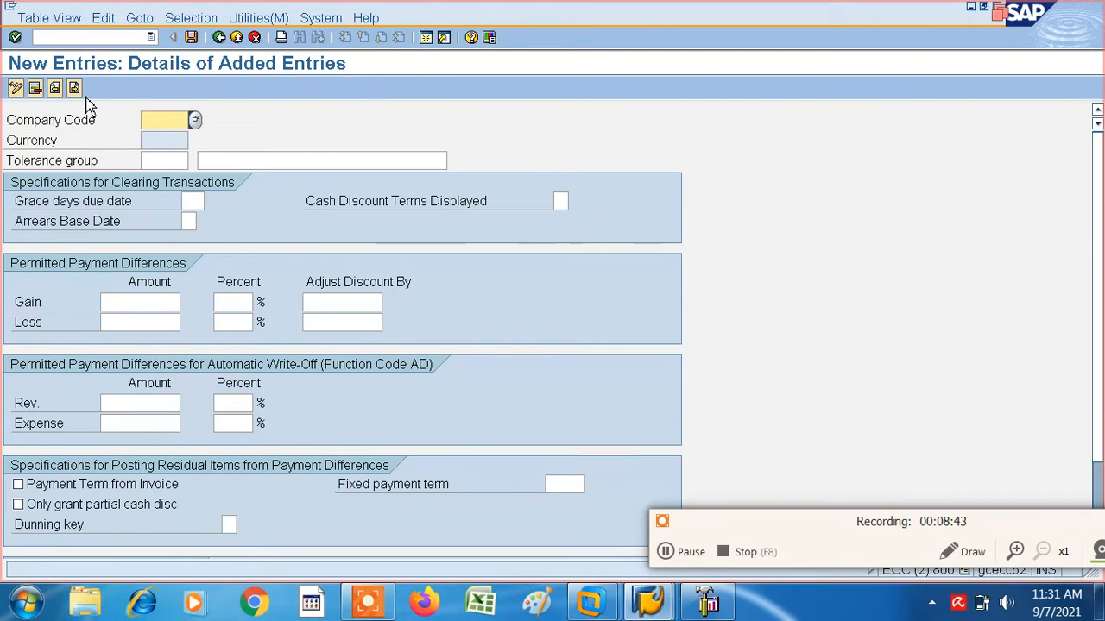
{"action": "type", "text": "IT01"}
{"action": "left_click", "coordinate": [231, 162]}
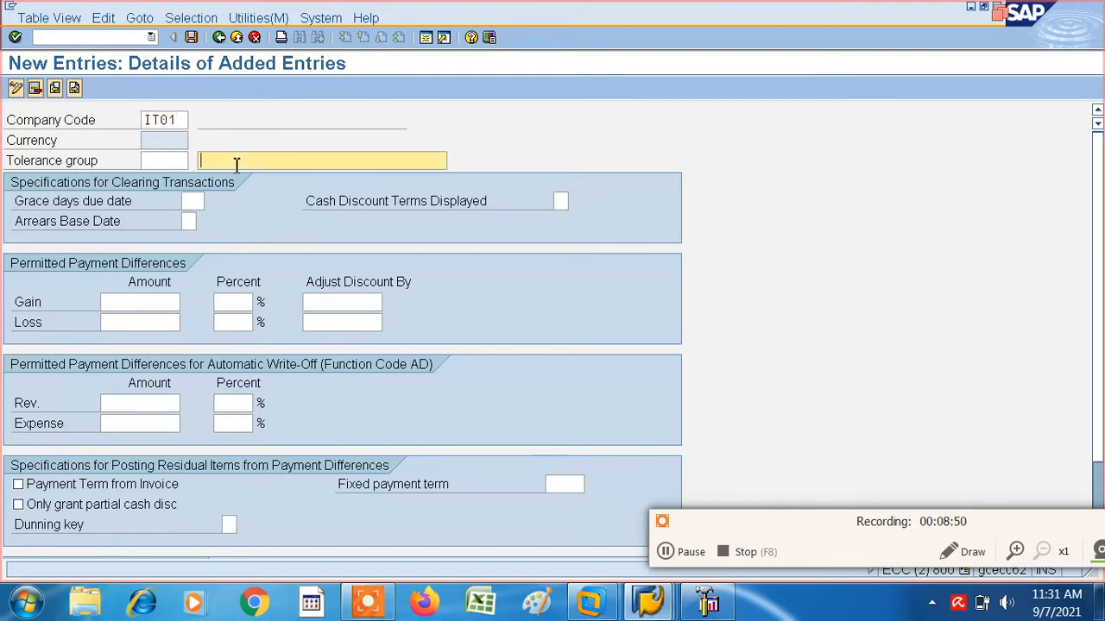
{"action": "type", "text": "VENDO"}
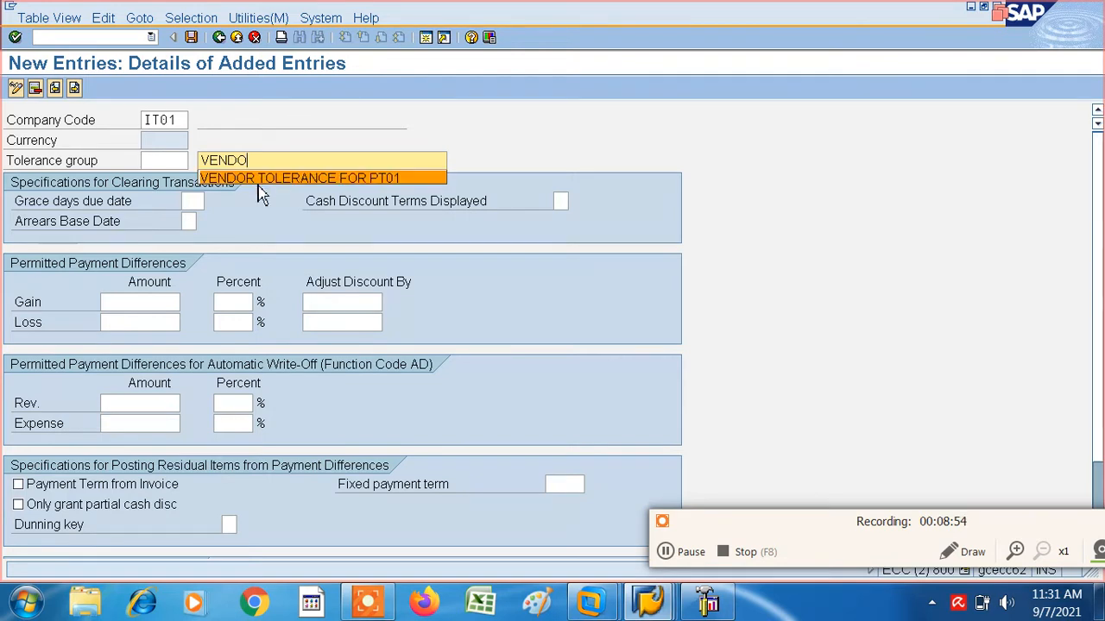
{"action": "left_click", "coordinate": [257, 179]}
{"action": "key", "text": "BackSpace"}
{"action": "key", "text": "BackSpace"}
{"action": "key", "text": "BackSpace"}
{"action": "key", "text": "BackSpace"}
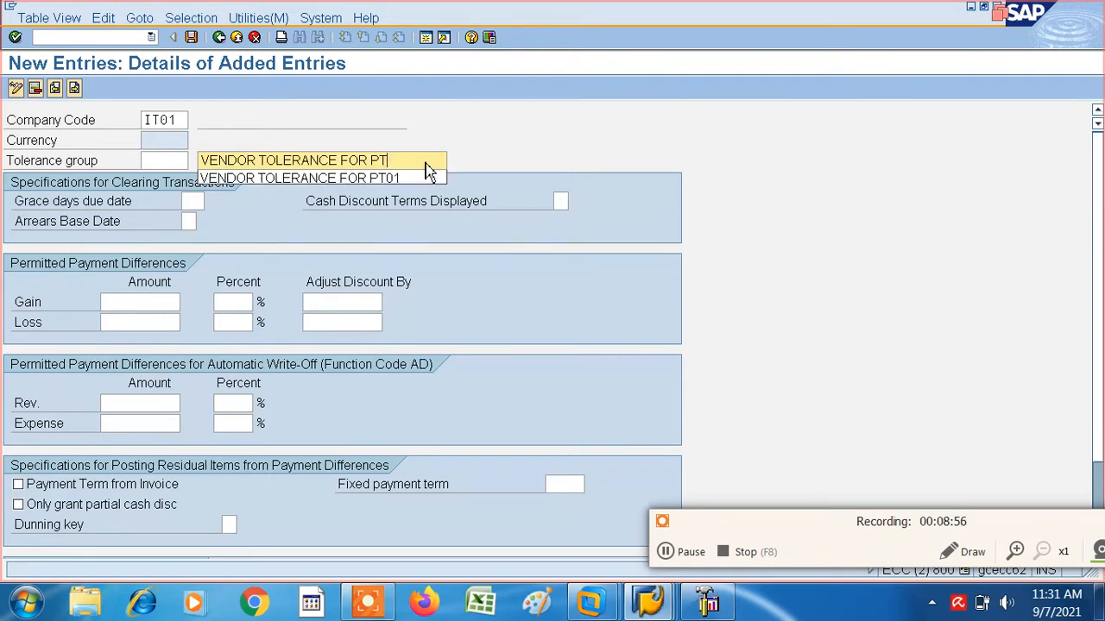
{"action": "type", "text": "IT01"}
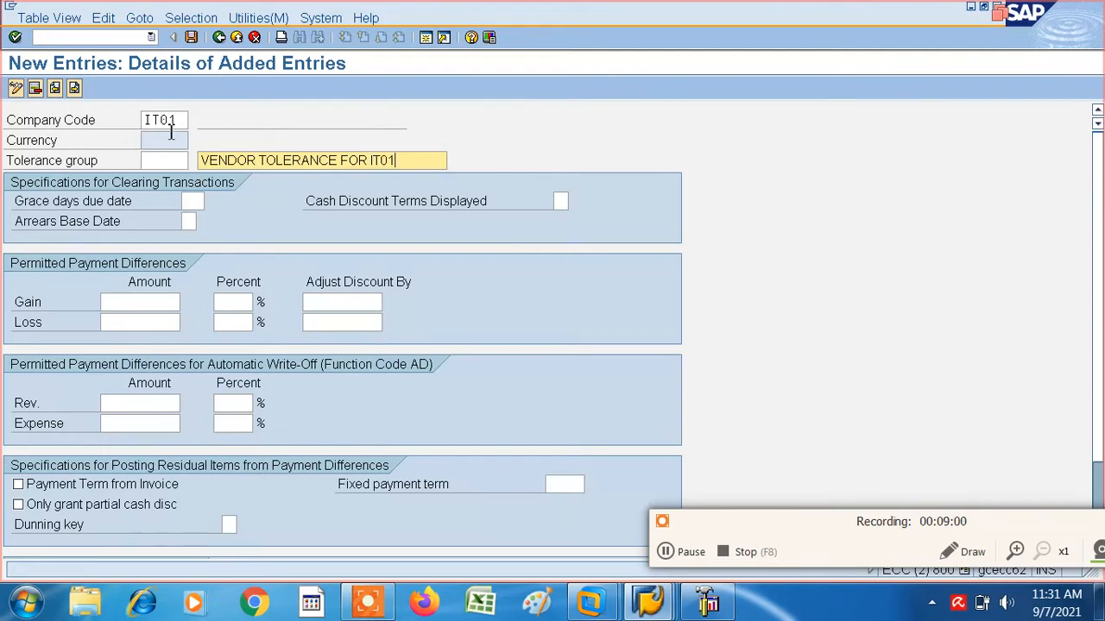
- Try to save the IT01 tolerance entry, discard it and exit to the SAP Easy Access screen
{"action": "left_click", "coordinate": [191, 37]}
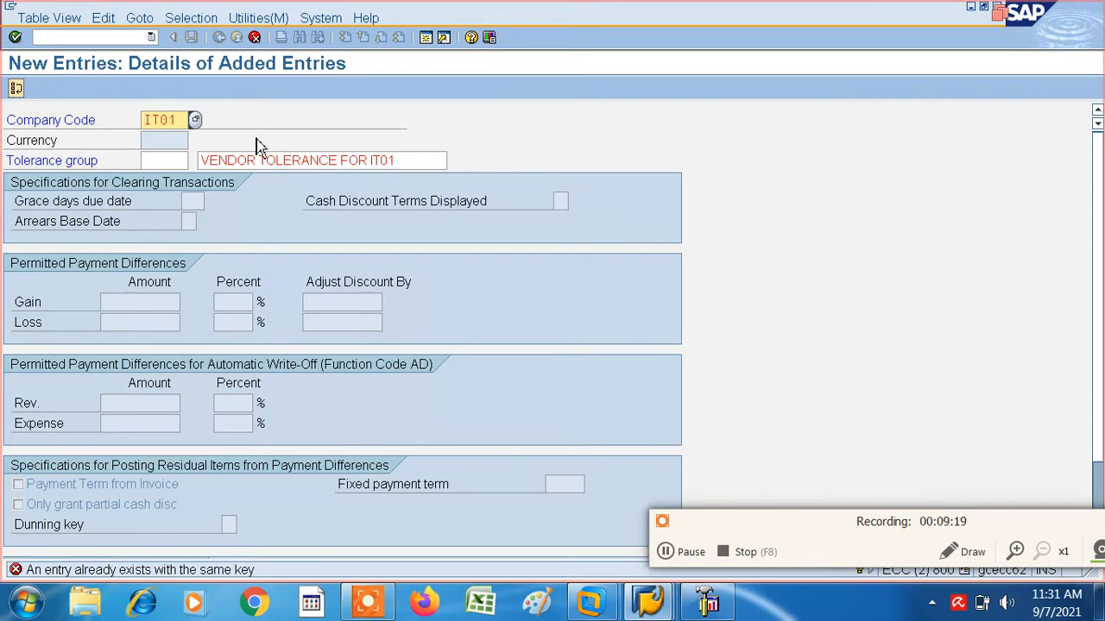
{"action": "left_click", "coordinate": [15, 90]}
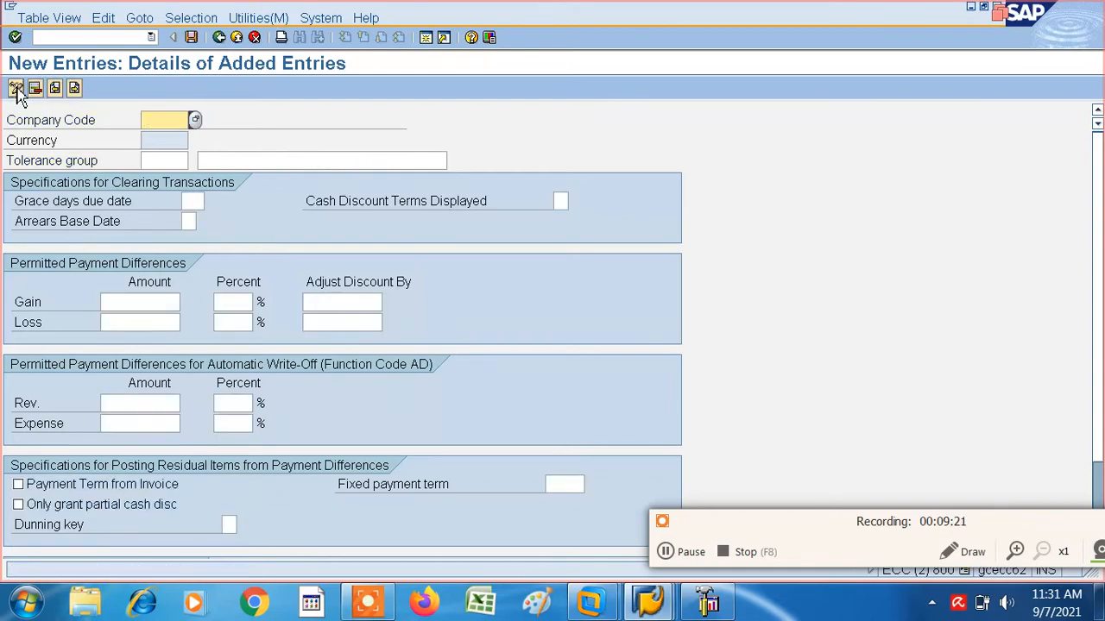
{"action": "left_click", "coordinate": [237, 38]}
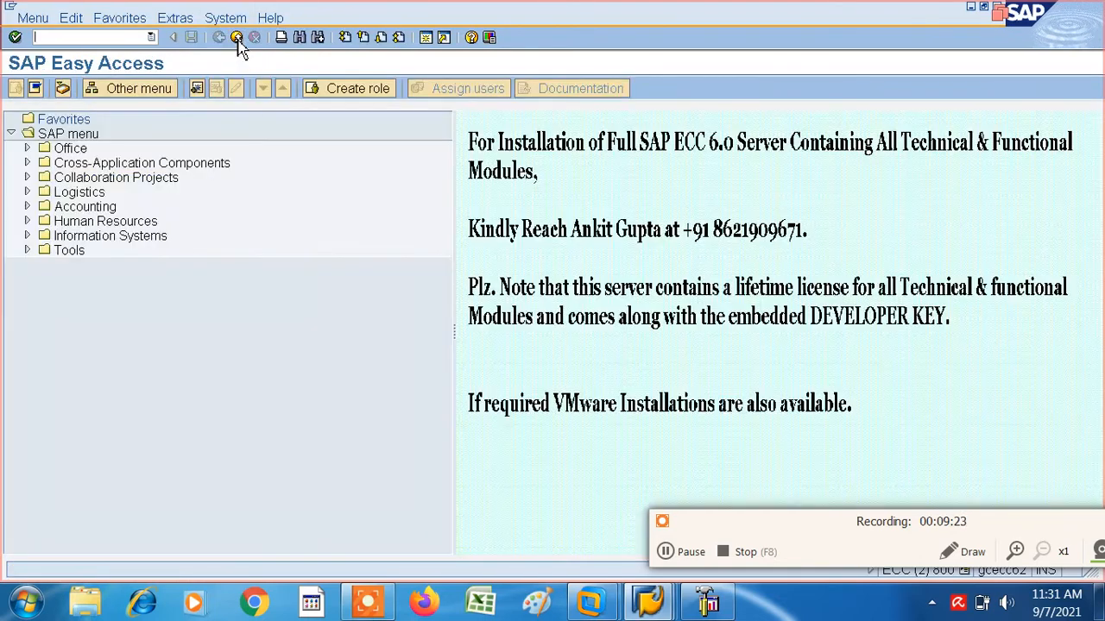
- Start vendor master record creation with transaction FK01
{"action": "left_click", "coordinate": [63, 38]}
{"action": "type", "text": "FK01"}
{"action": "key", "text": "Return"}
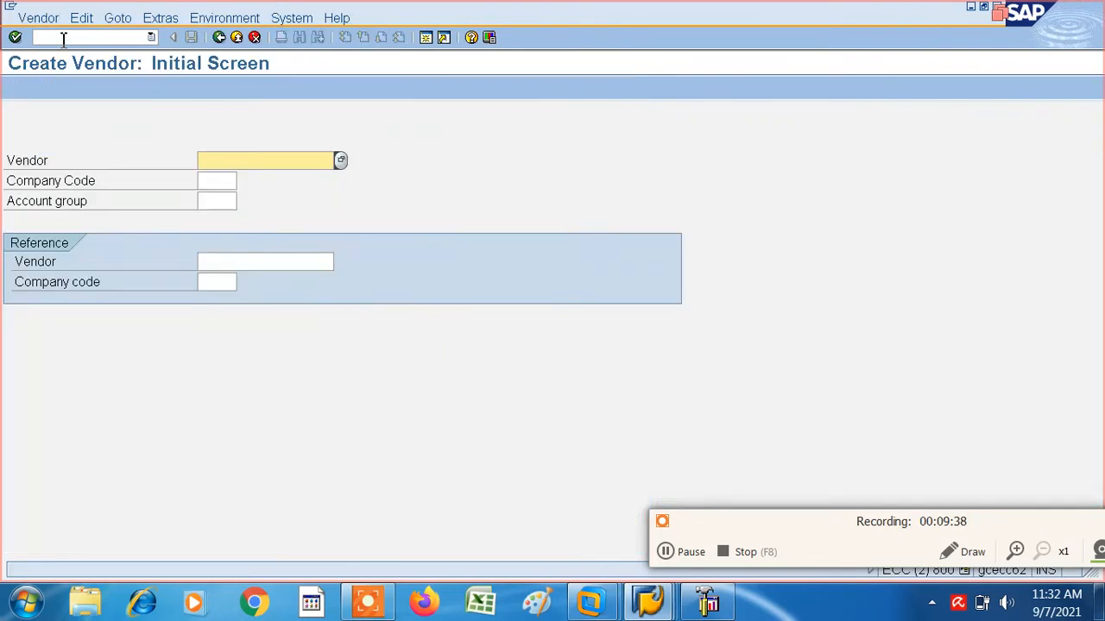
- Set company code IT01 and account group VAIT for the new vendor and continue to the address data
{"action": "left_click", "coordinate": [207, 180]}
{"action": "type", "text": "IT01"}
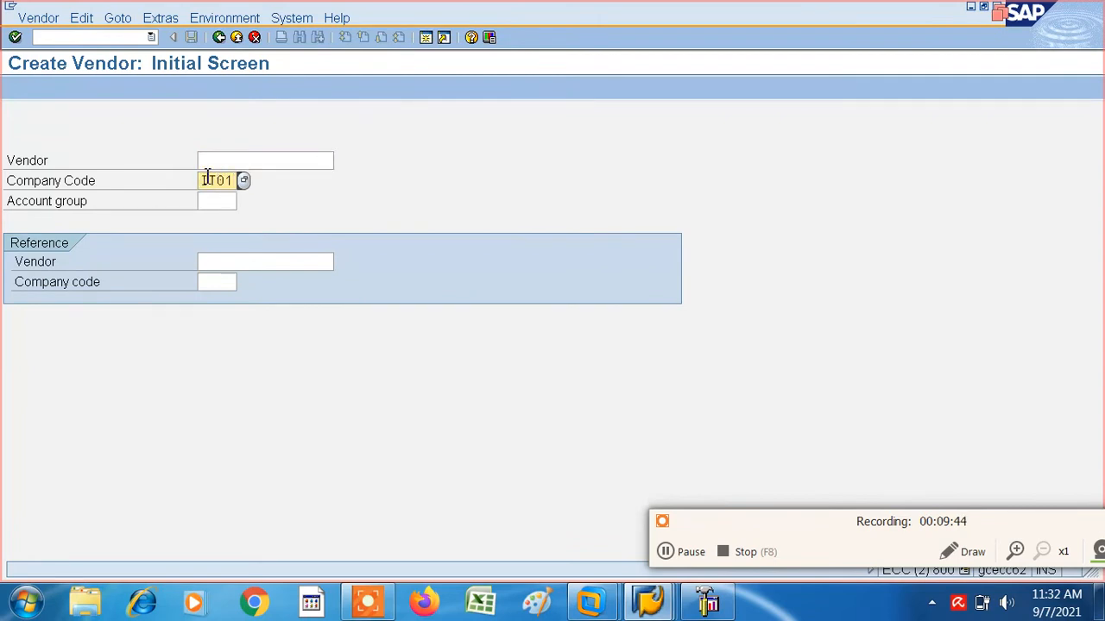
{"action": "key", "text": "Tab"}
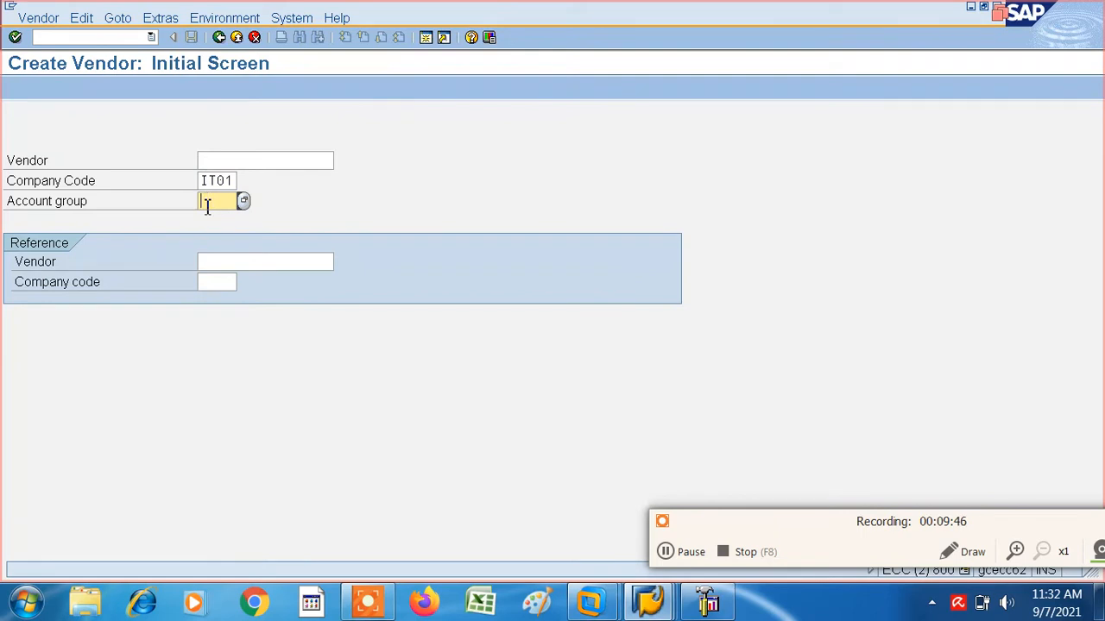
{"action": "type", "text": "VAIT"}
{"action": "key", "text": "Return"}
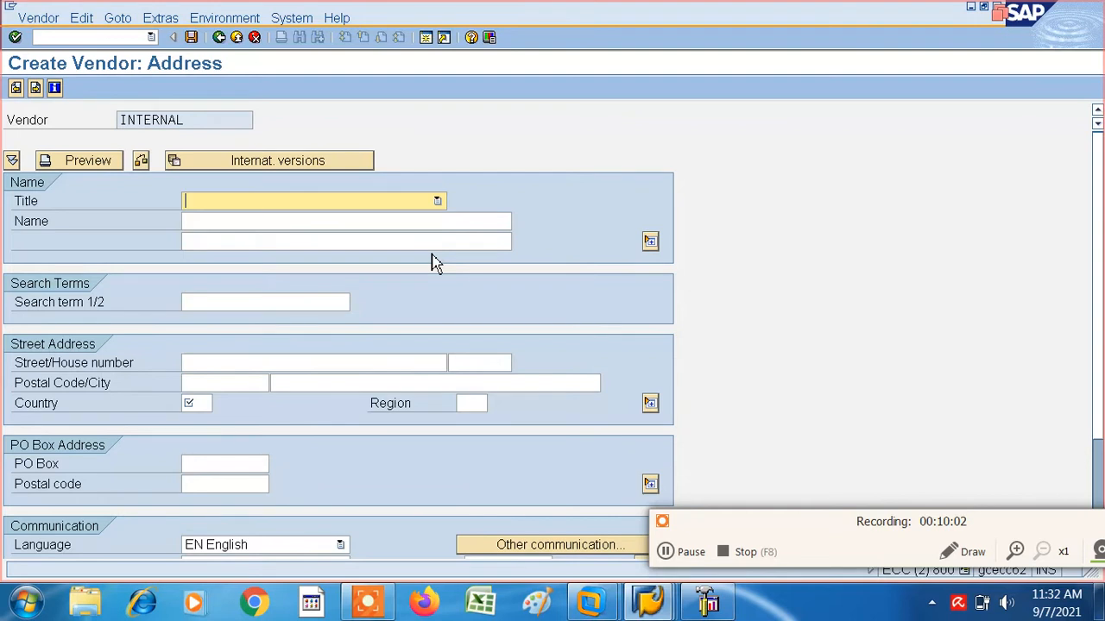
- Set the new vendor's title to Company, its name to VENDOR--001 and its search term to 001
{"action": "left_click", "coordinate": [438, 200]}
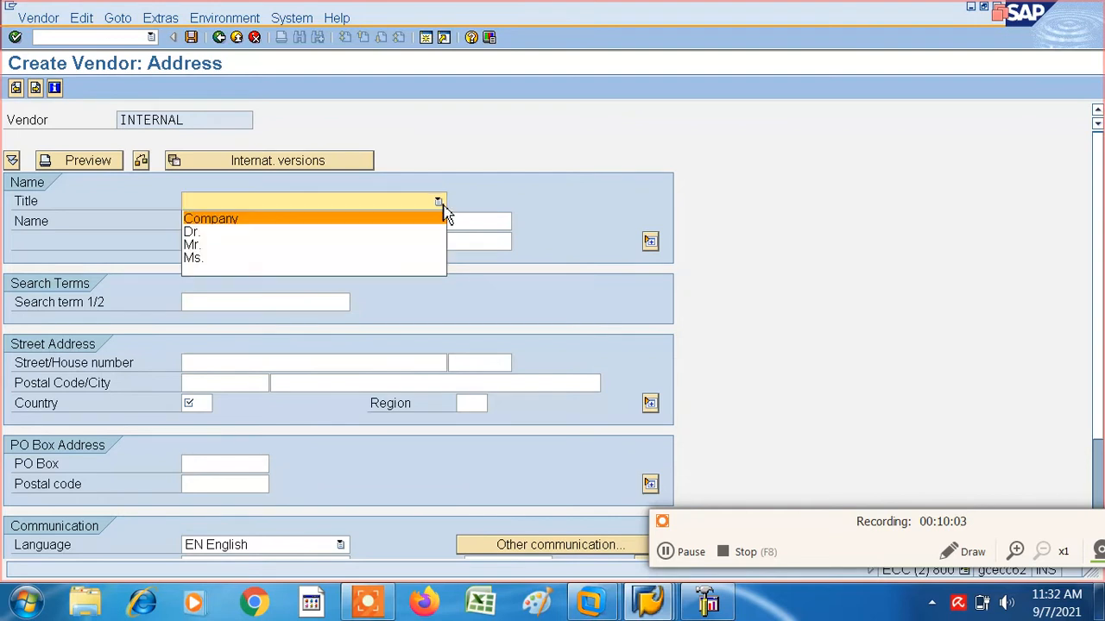
{"action": "left_click", "coordinate": [274, 221]}
{"action": "left_click", "coordinate": [242, 221]}
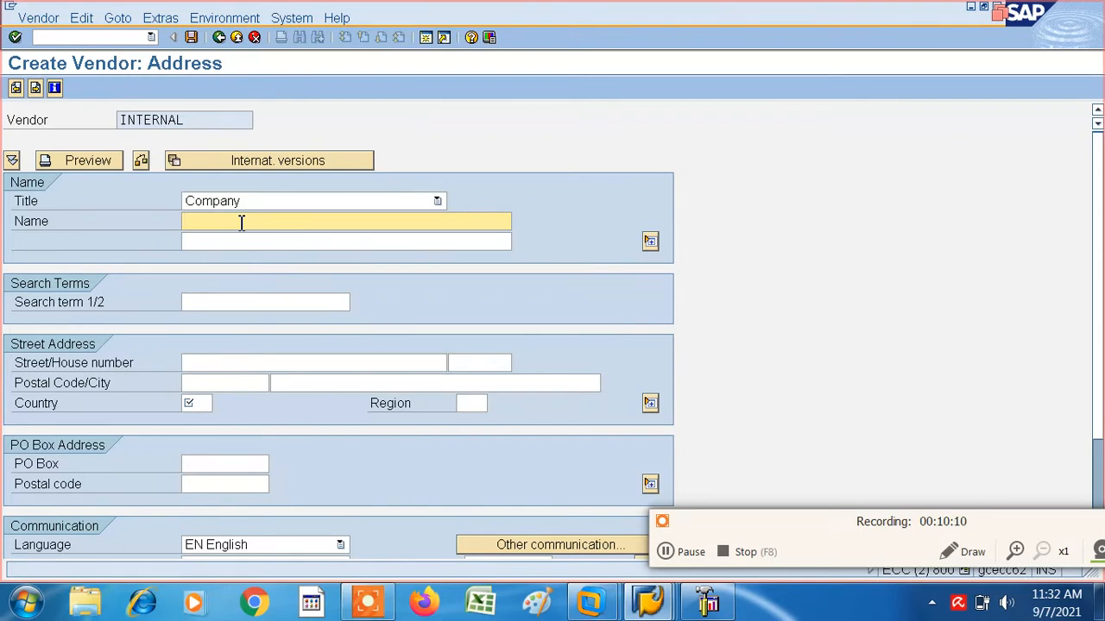
{"action": "type", "text": "VEN"}
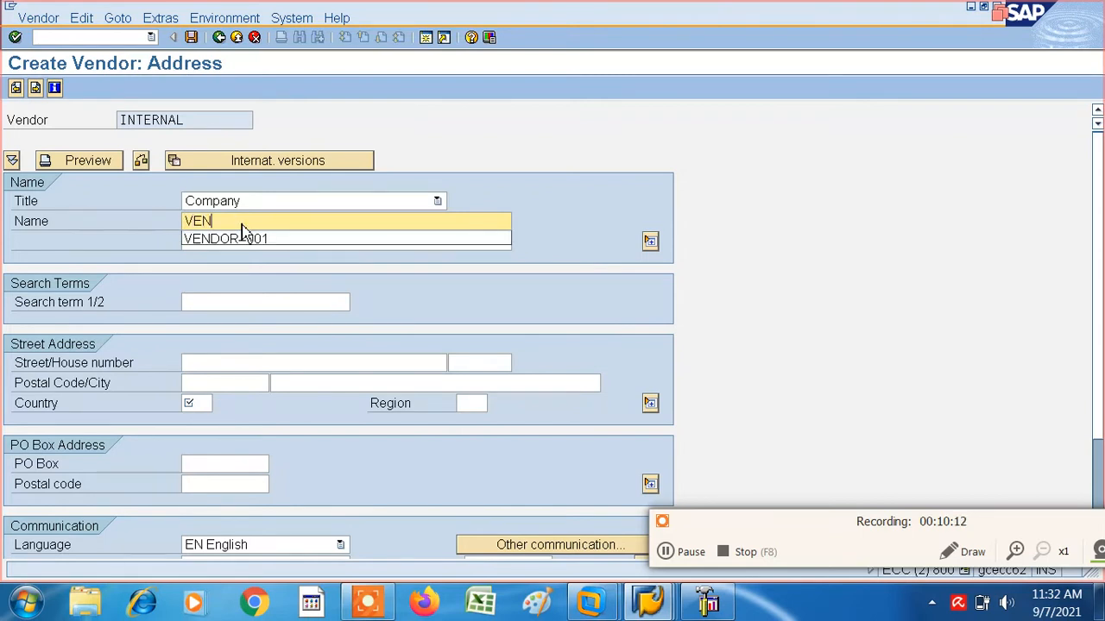
{"action": "type", "text": "DOR"}
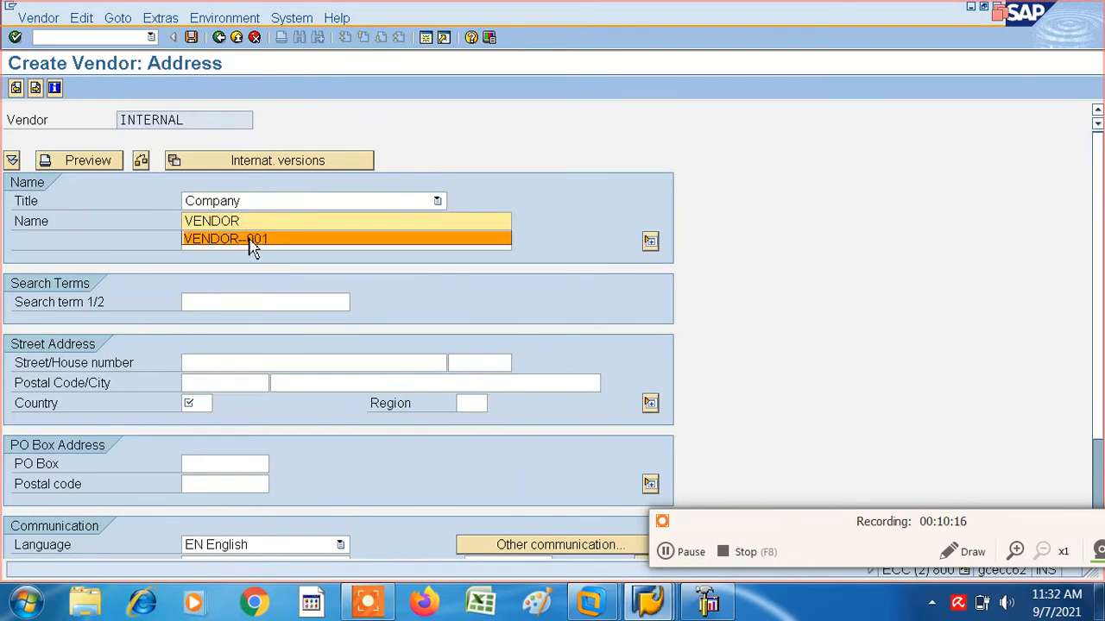
{"action": "left_click", "coordinate": [248, 241]}
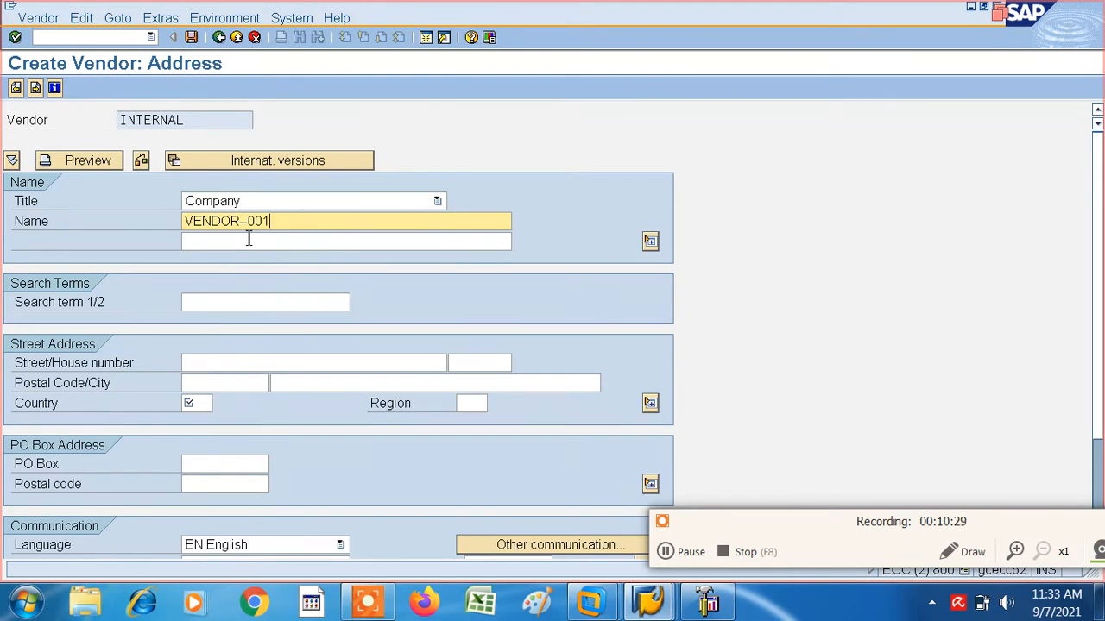
{"action": "left_click", "coordinate": [244, 299]}
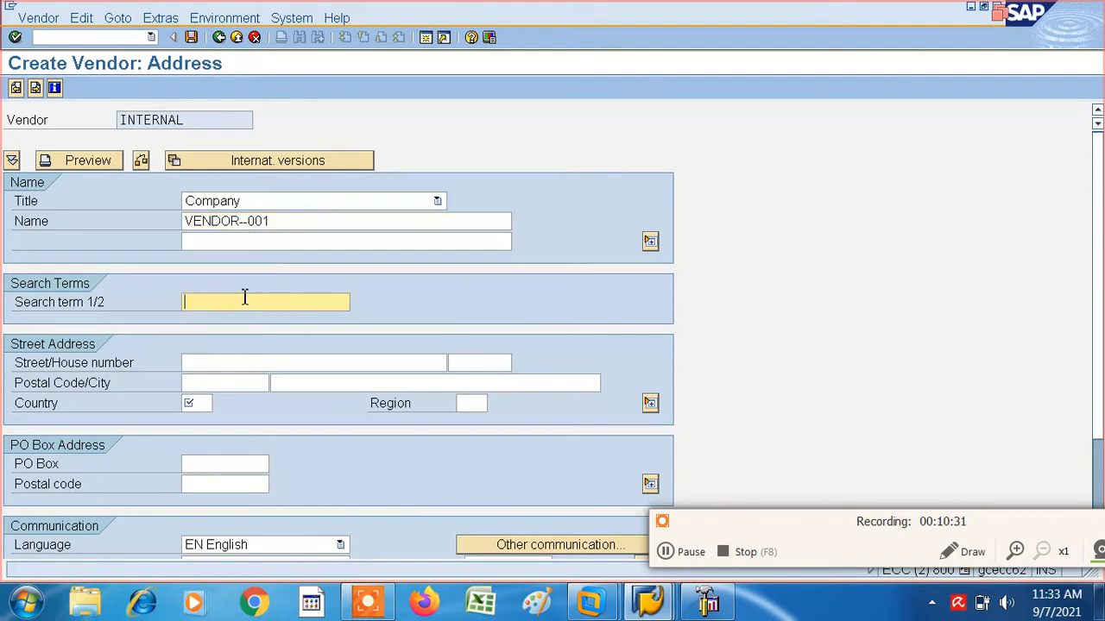
{"action": "type", "text": "001"}
- Fill in the vendor's street, postal code and city in the street address, leaving the house number blank
{"action": "left_click", "coordinate": [217, 364]}
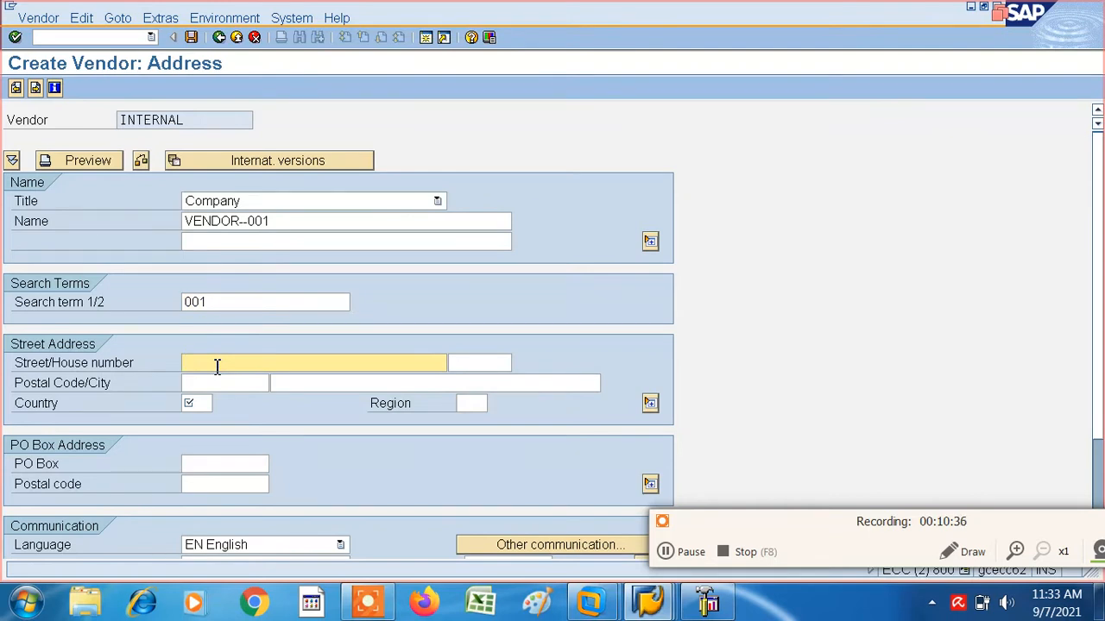
{"action": "type", "text": "GHT ROAD"}
{"action": "key", "text": "Tab"}
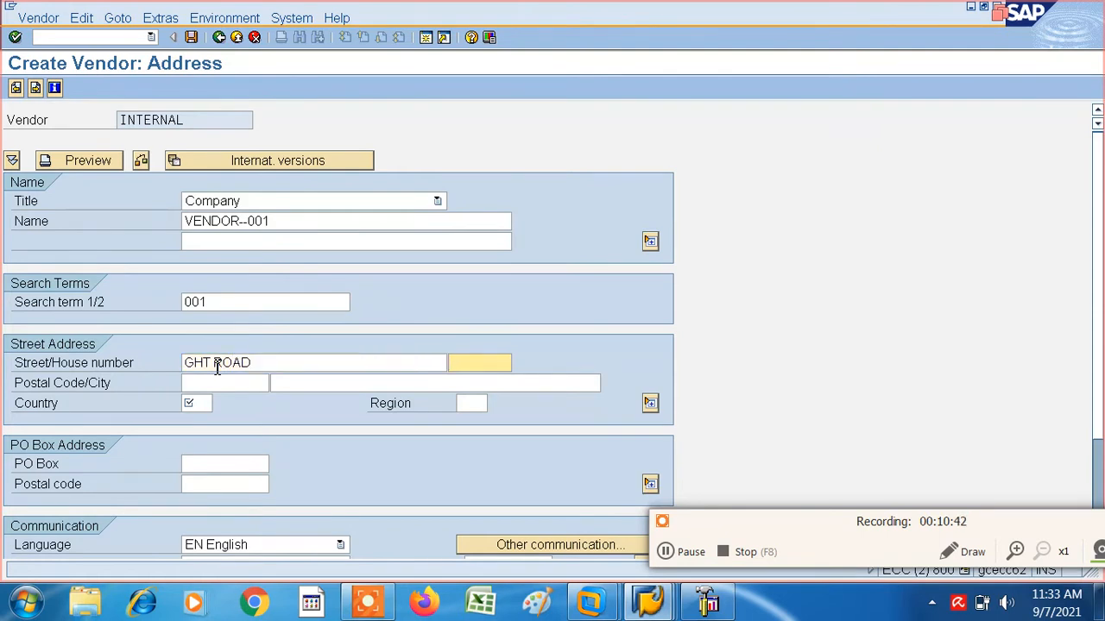
{"action": "key", "text": "Tab"}
{"action": "key", "text": "BackSpace"}
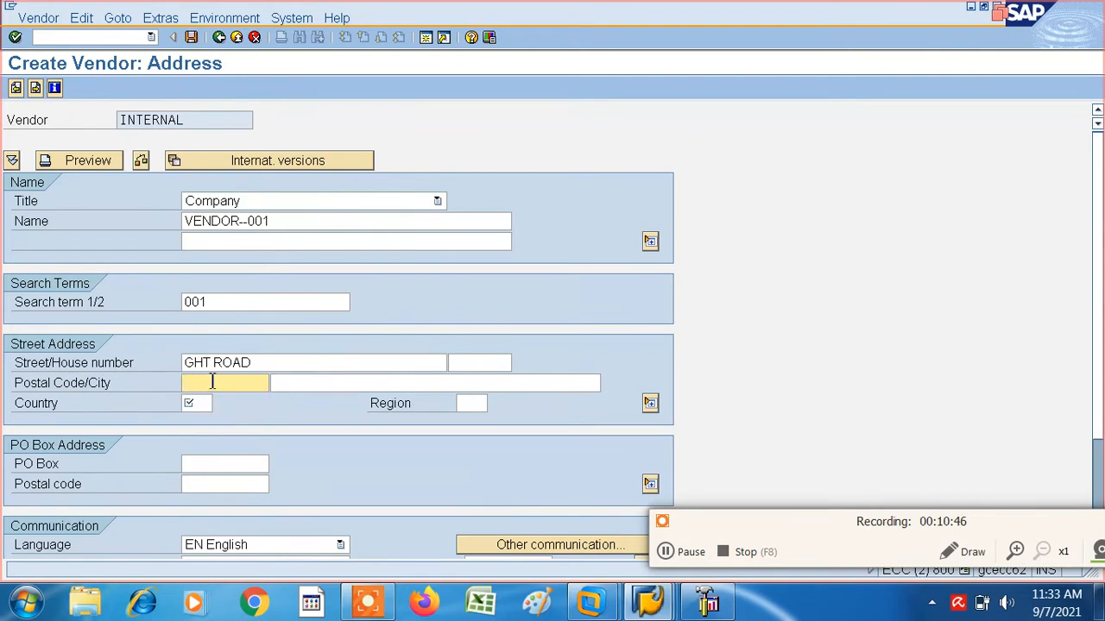
{"action": "left_click", "coordinate": [220, 403]}
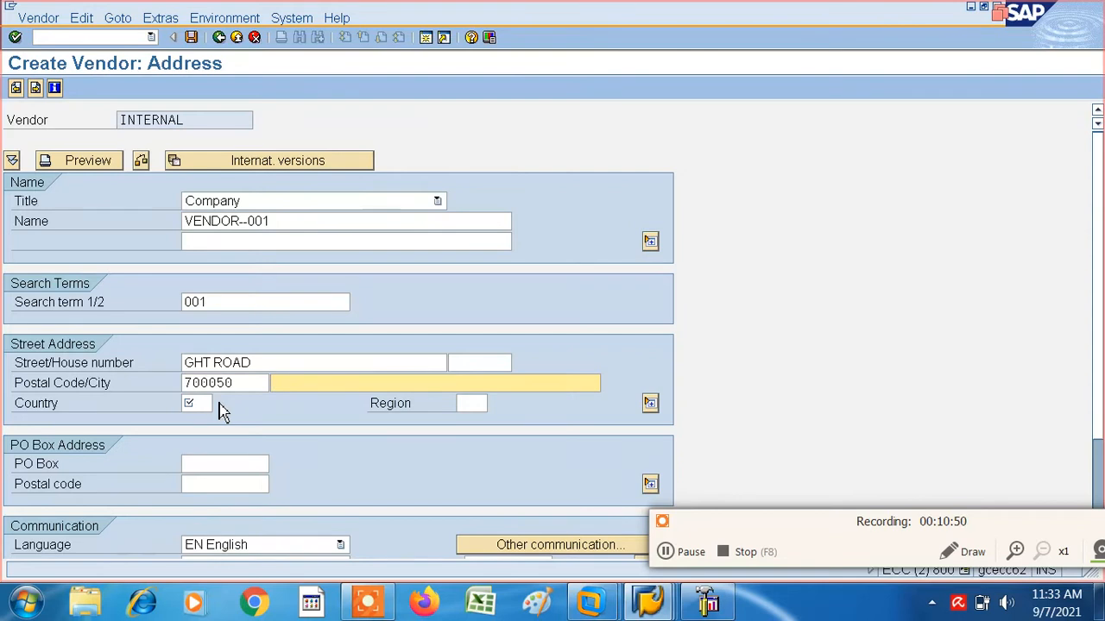
{"action": "type", "text": "MUMBAO"}
{"action": "key", "text": "BackSpace"}
- Set the vendor's country to IN and select region 13, Maharashtra
{"action": "left_click", "coordinate": [218, 406]}
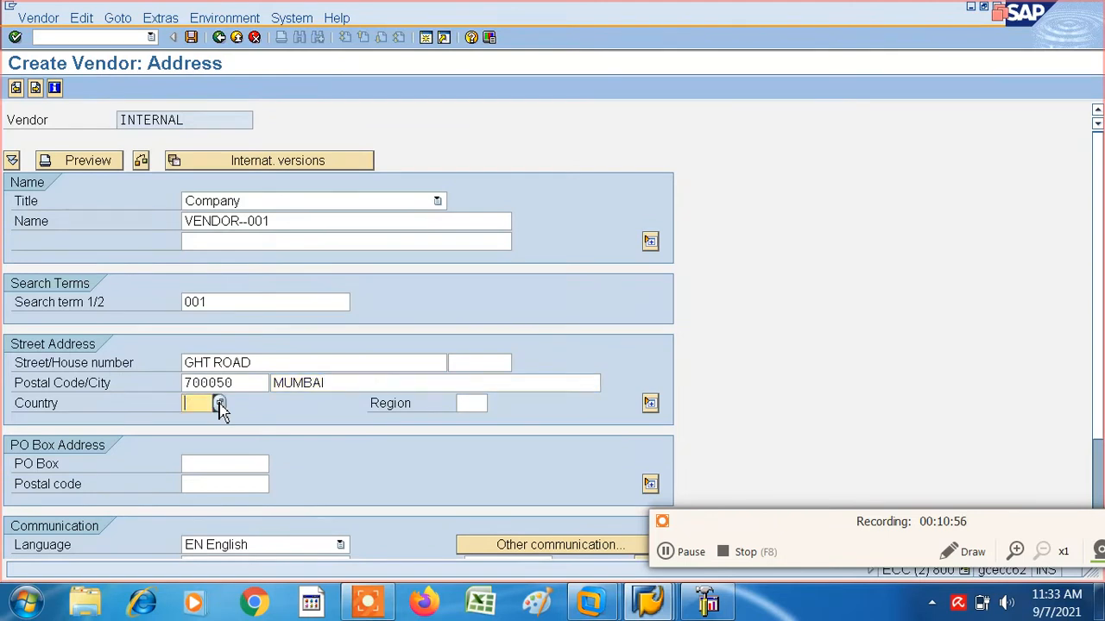
{"action": "type", "text": "IN"}
{"action": "left_click", "coordinate": [470, 402]}
{"action": "left_click", "coordinate": [495, 404]}
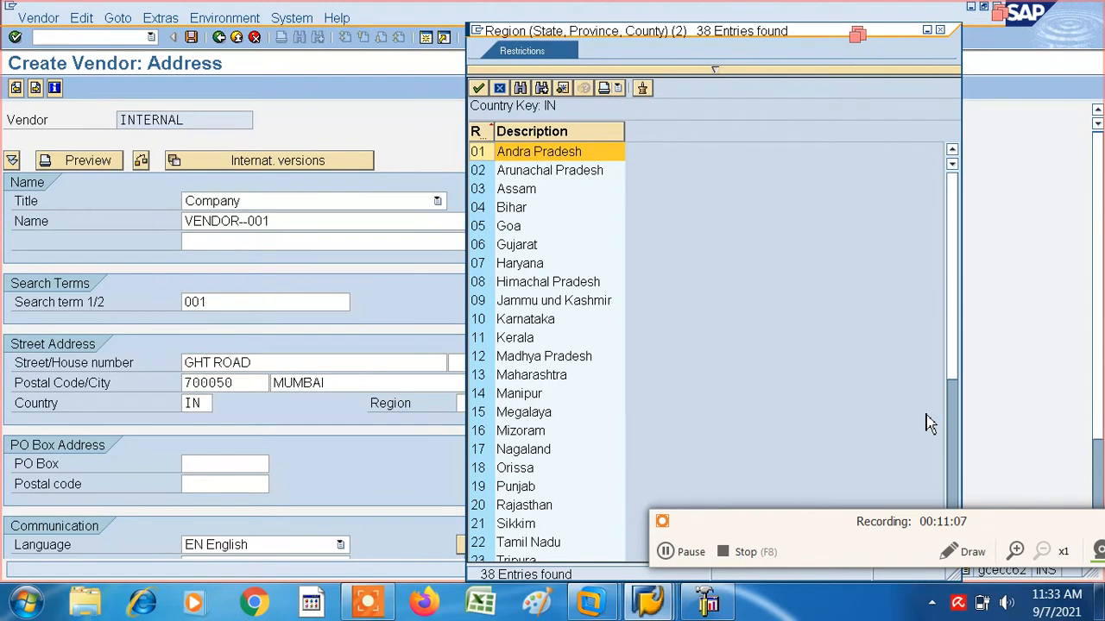
{"action": "left_click", "coordinate": [738, 382]}
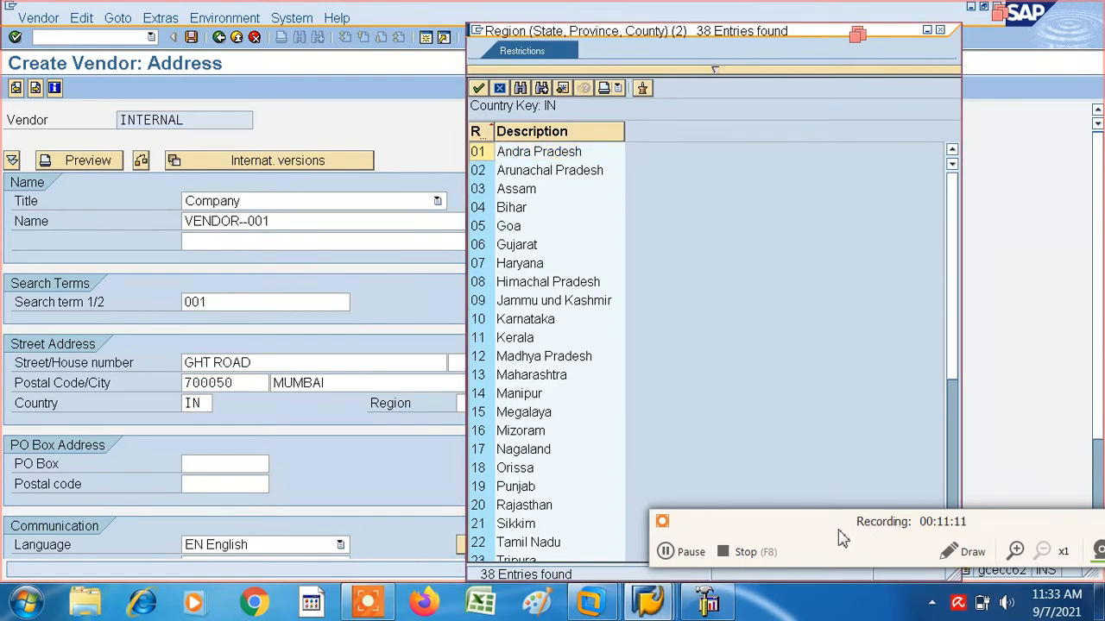
{"action": "left_click_drag", "start_coordinate": [831, 498], "coordinate": [809, 378]}
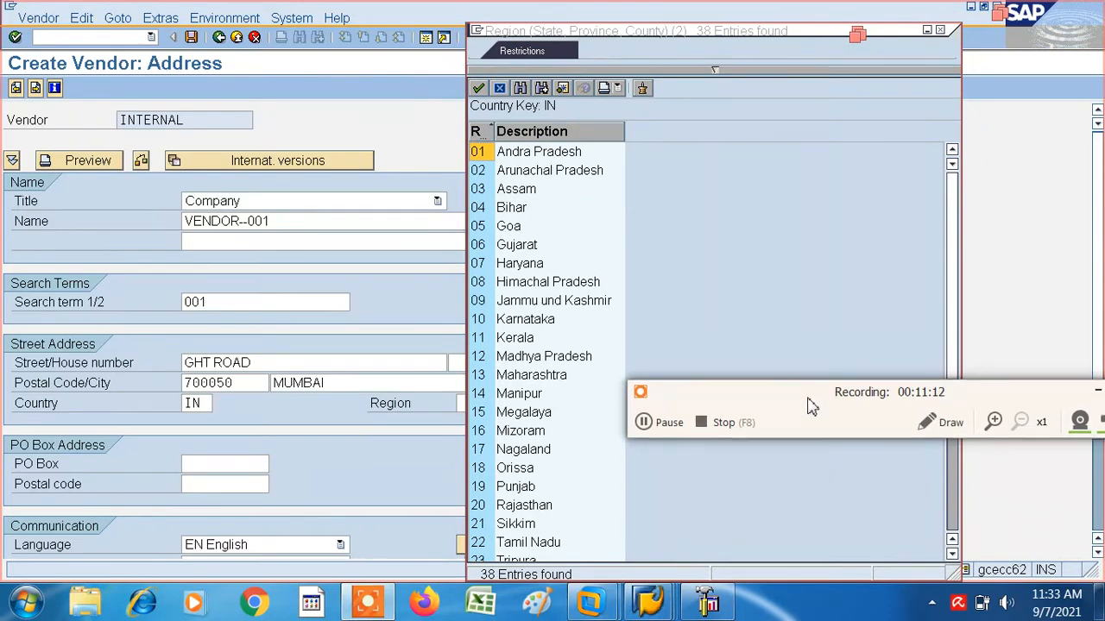
{"action": "double_click", "coordinate": [952, 553]}
{"action": "double_click", "coordinate": [952, 553]}
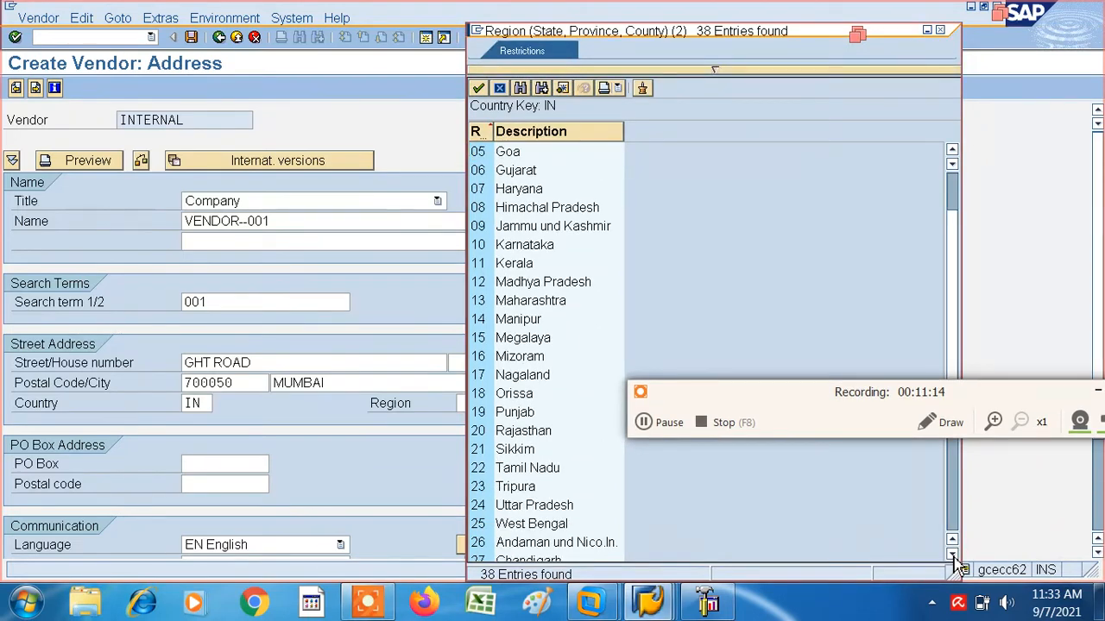
{"action": "double_click", "coordinate": [478, 300]}
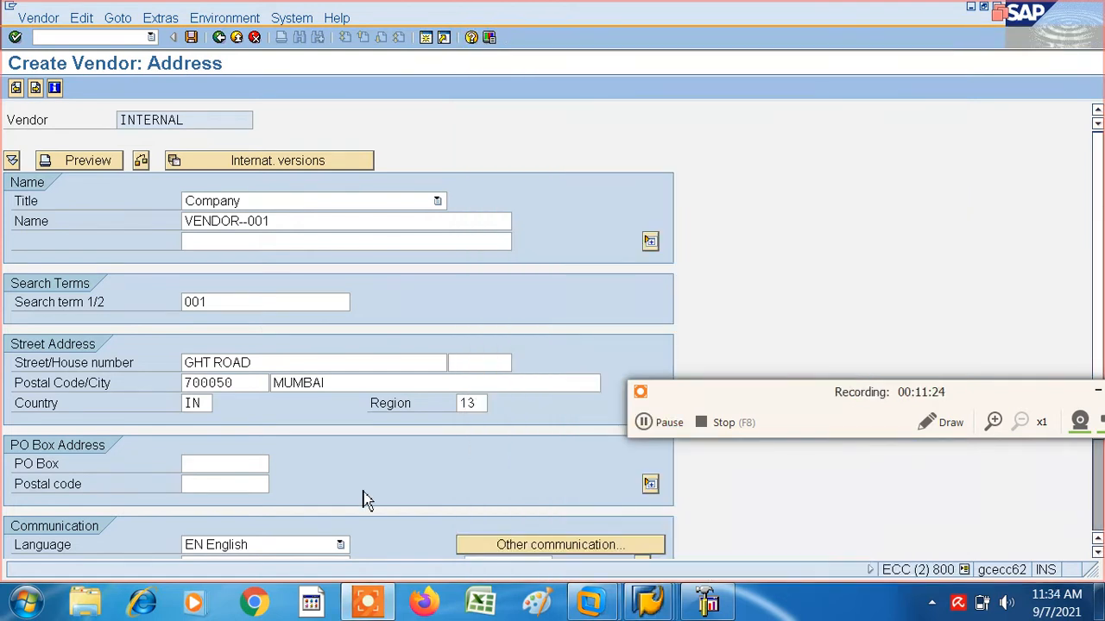
{"action": "left_click", "coordinate": [215, 464]}
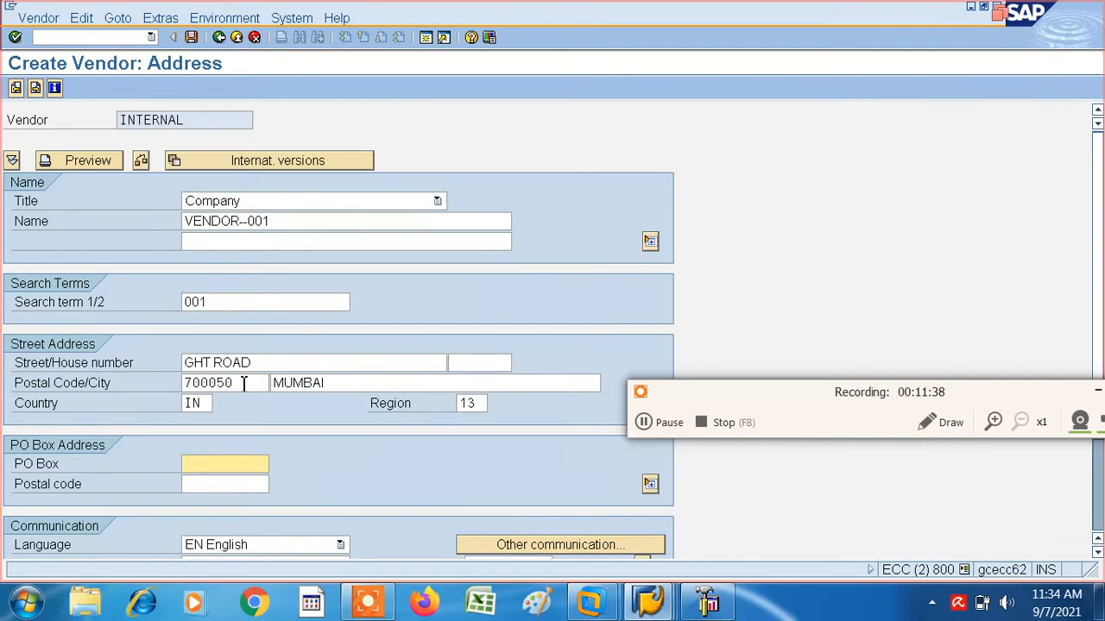
{"action": "left_click", "coordinate": [643, 422]}
{"action": "left_click", "coordinate": [643, 422]}
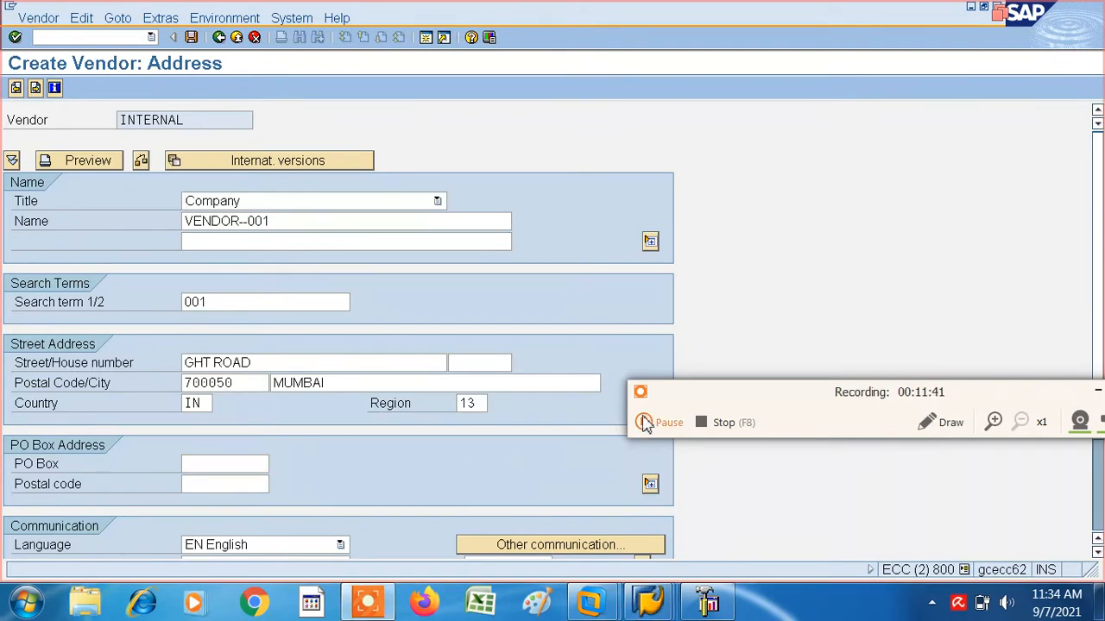
- Replace the postal code in the vendor's street address with a different six-digit code
{"action": "left_click", "coordinate": [250, 383]}
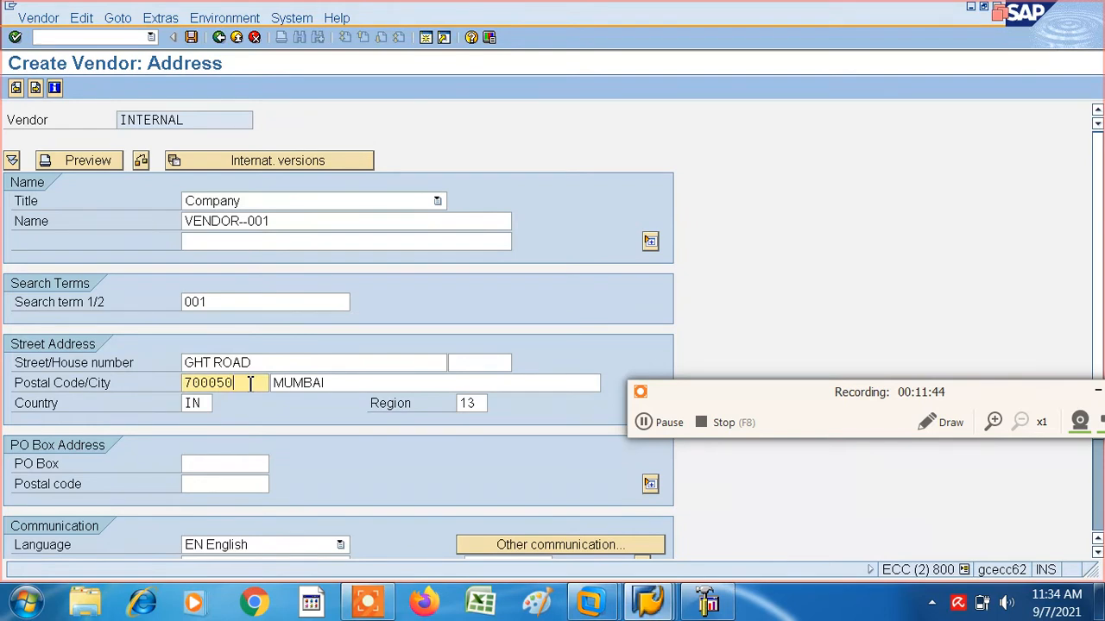
{"action": "key", "text": "BackSpace"}
{"action": "key", "text": "BackSpace"}
{"action": "key", "text": "BackSpace"}
{"action": "key", "text": "BackSpace"}
{"action": "key", "text": "BackSpace"}
{"action": "key", "text": "BackSpace"}
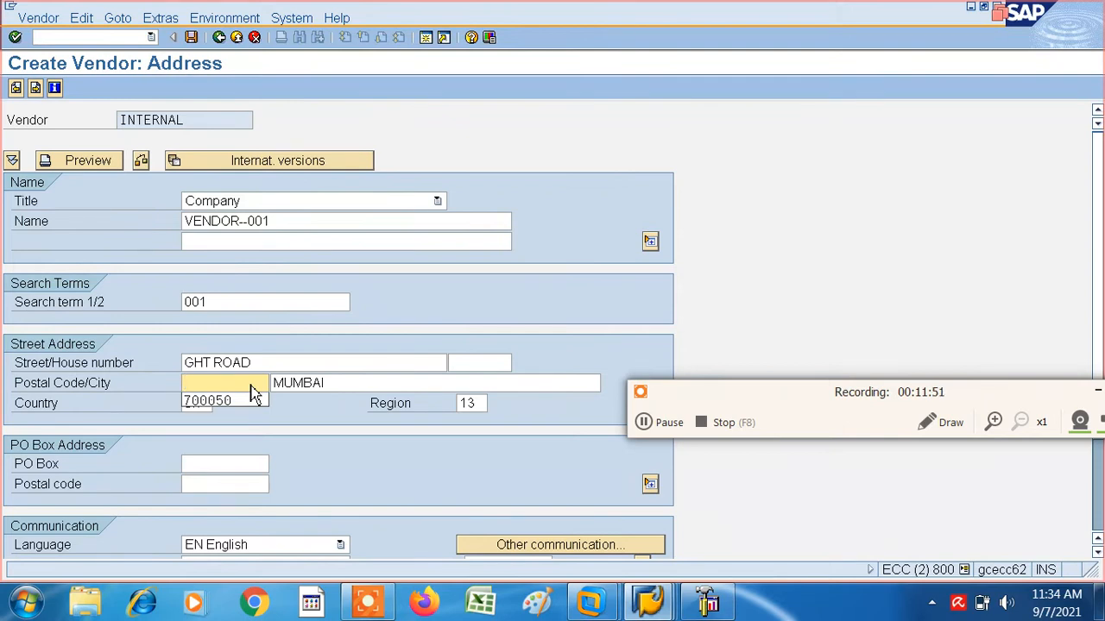
{"action": "type", "text": "23"}
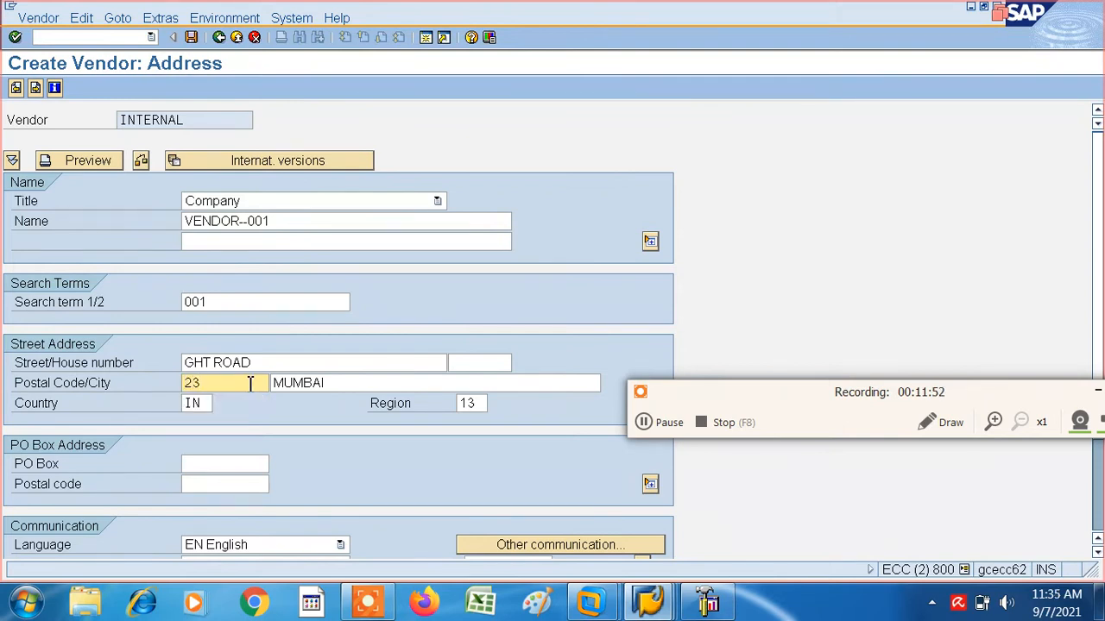
{"action": "type", "text": "0532"}
- Fill in the vendor's PO box and its postal code in the PO box address
{"action": "left_click", "coordinate": [217, 464]}
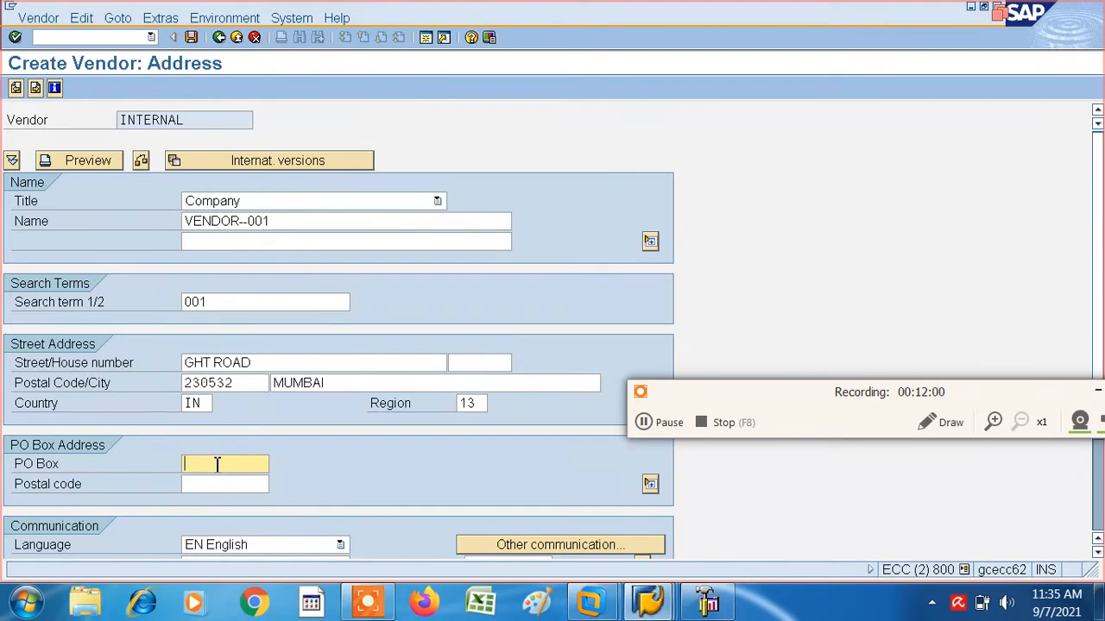
{"action": "type", "text": "ANDHERI"}
{"action": "key", "text": "Tab"}
{"action": "type", "text": "2"}
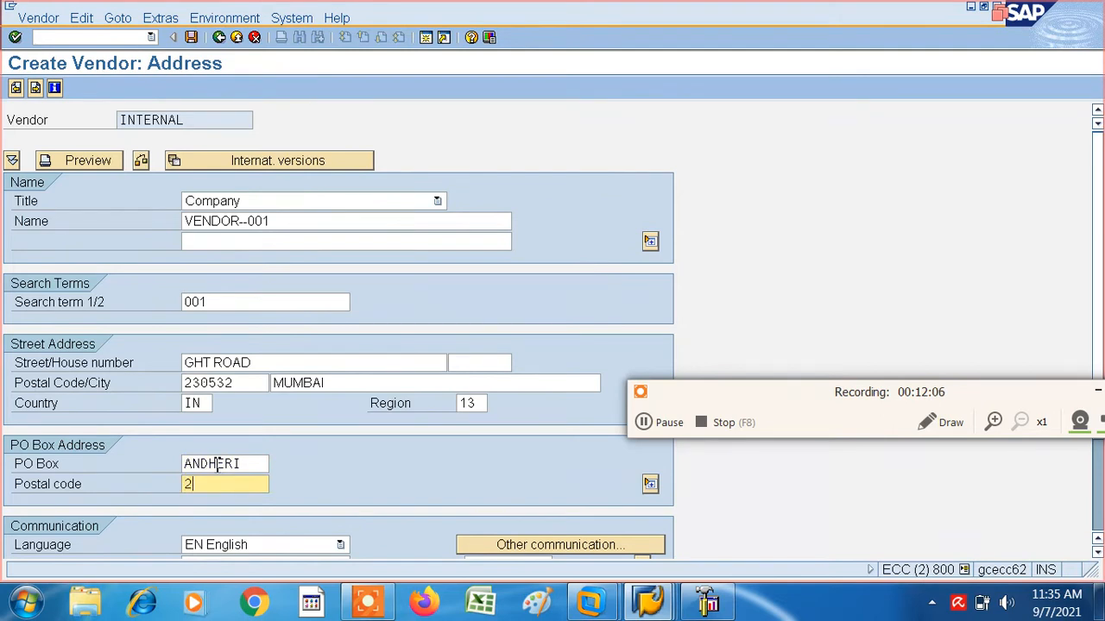
{"action": "type", "text": "30532"}
- Continue past the address and control data to the vendor's accounting information, leaving the control fields blank
{"action": "key", "text": "Return"}
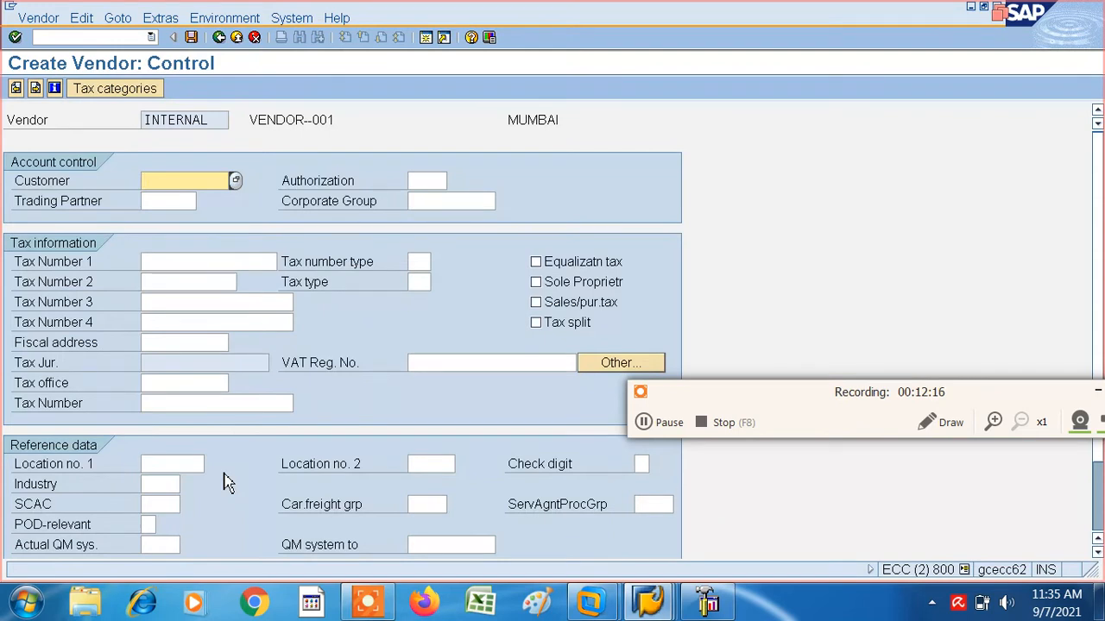
{"action": "key", "text": "Return"}
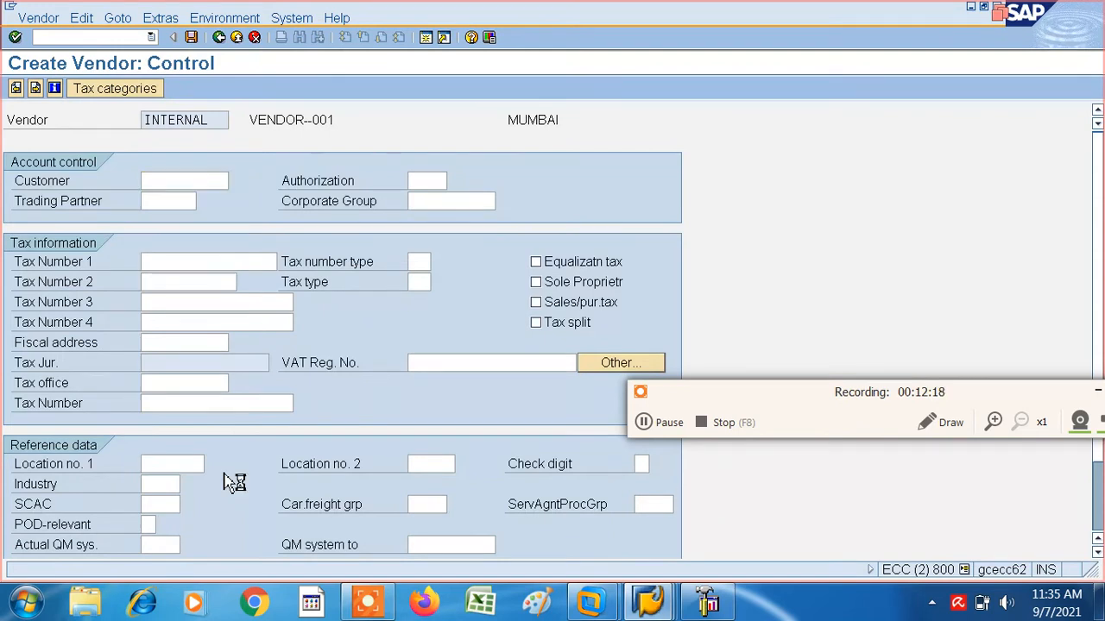
{"action": "key", "text": "Return"}
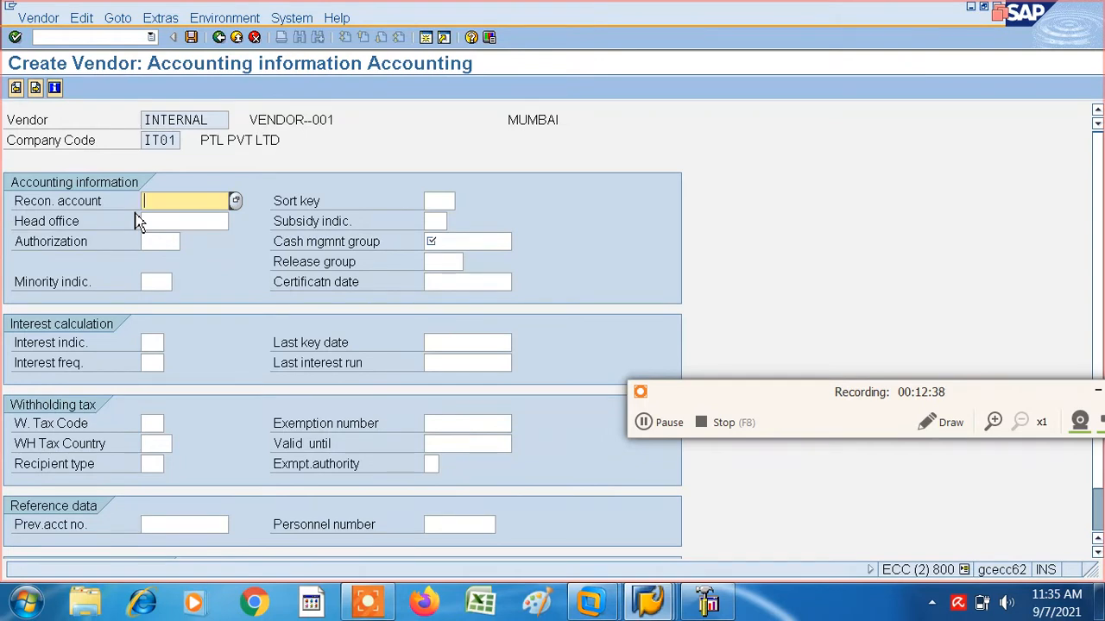
- Open a second SAP session and start central G/L account maintenance with transaction FS00
{"action": "left_click", "coordinate": [425, 40]}
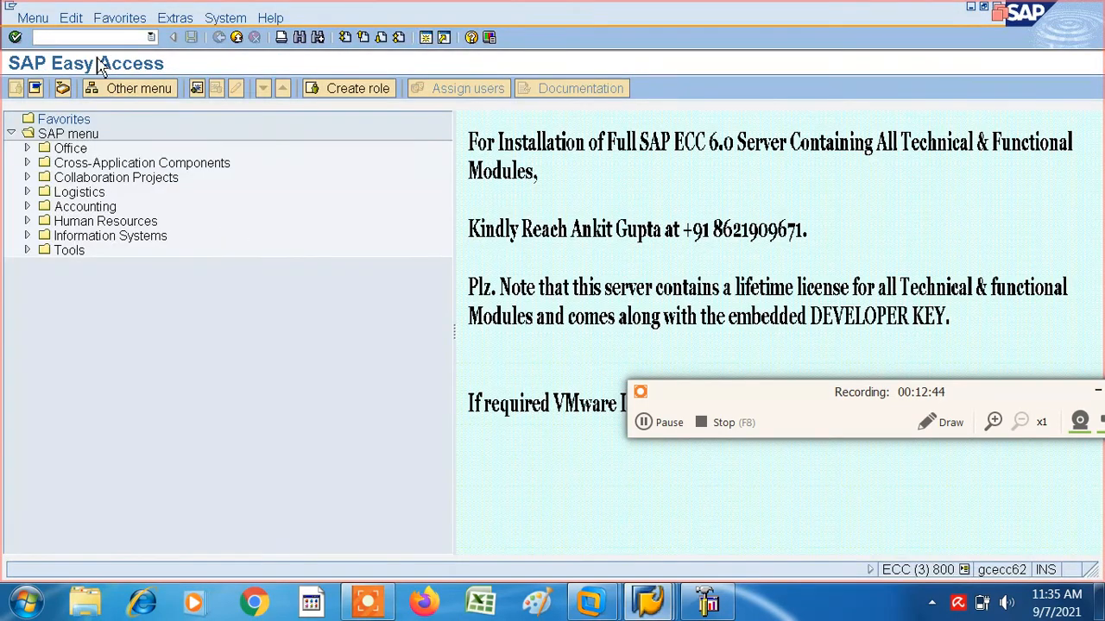
{"action": "left_click", "coordinate": [60, 38]}
{"action": "type", "text": "FS00"}
{"action": "key", "text": "Return"}
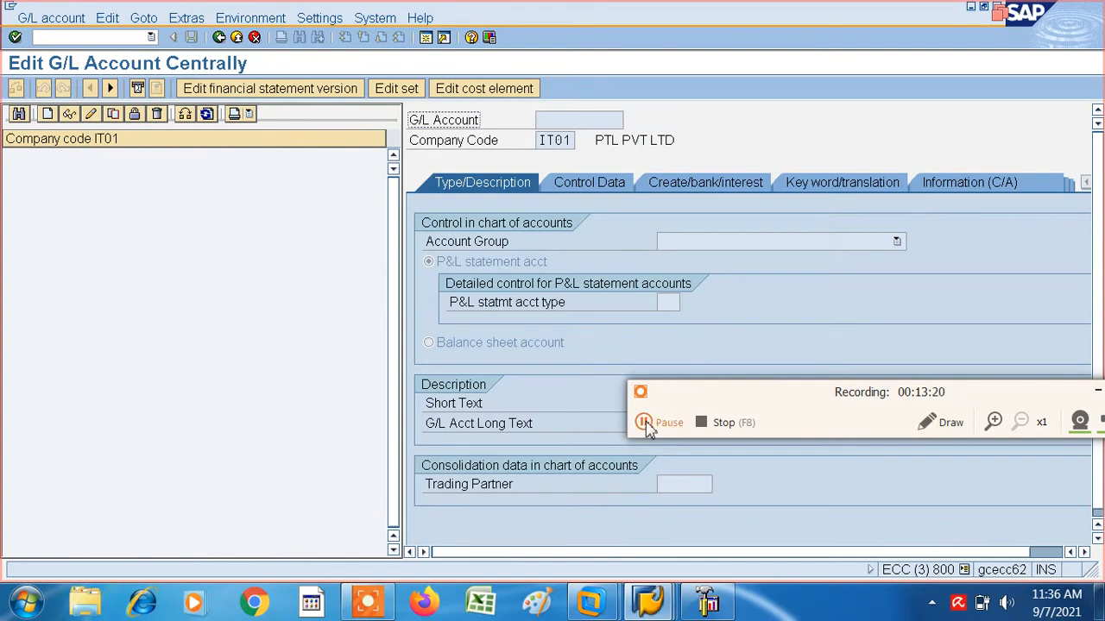
{"action": "left_click", "coordinate": [645, 423]}
{"action": "left_click", "coordinate": [647, 425]}
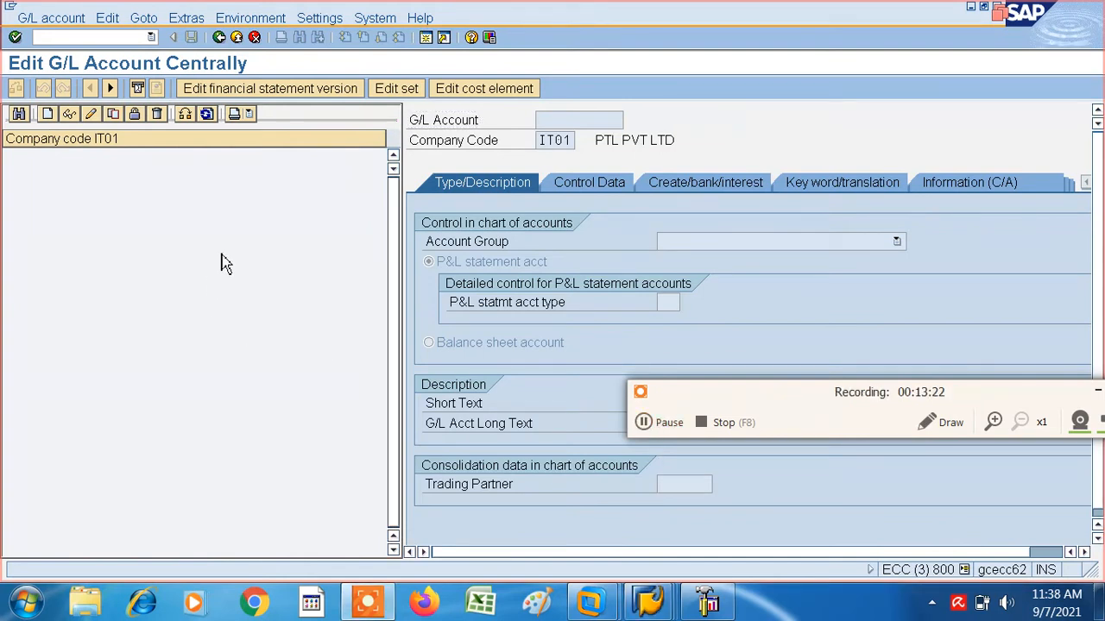
- Try to create G/L account 4000 in company code IT01 and close the information dialog
{"action": "left_click", "coordinate": [54, 140]}
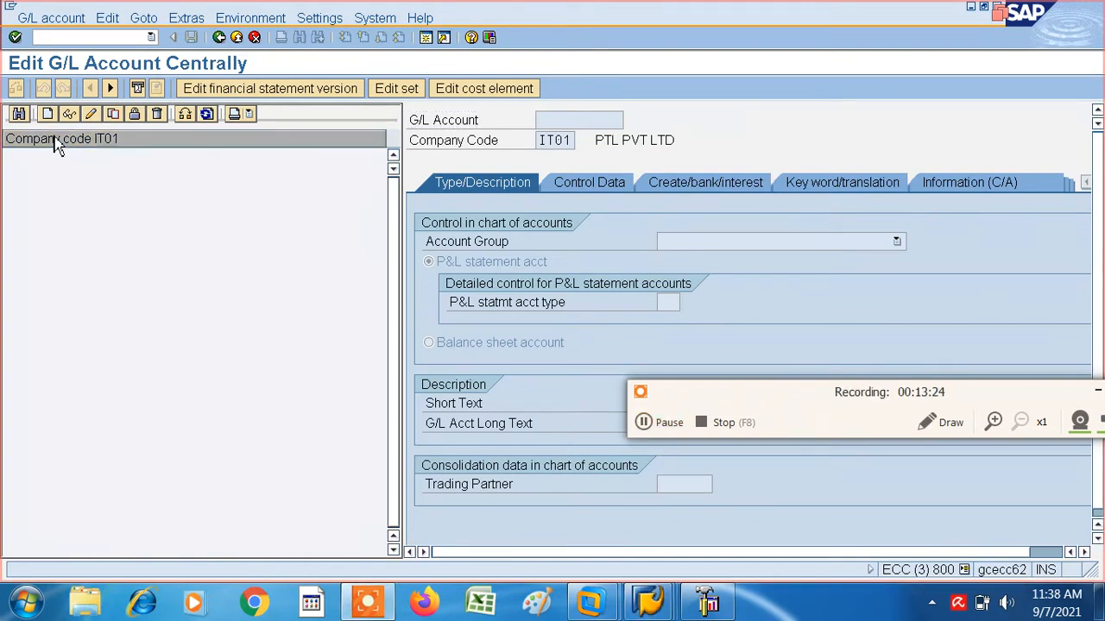
{"action": "left_click", "coordinate": [48, 115]}
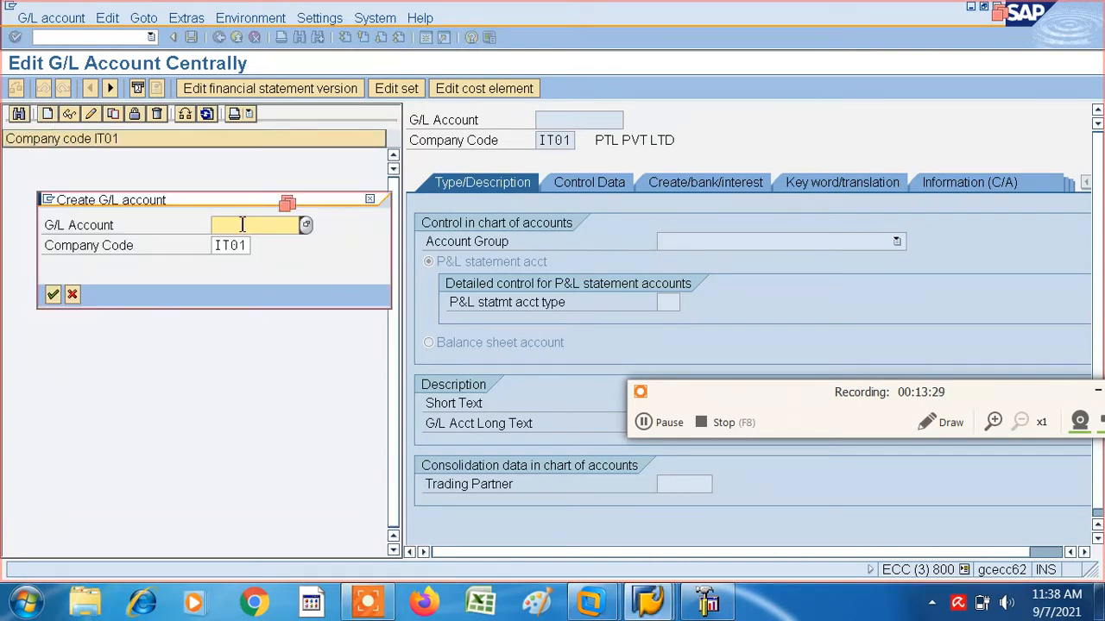
{"action": "type", "text": "00"}
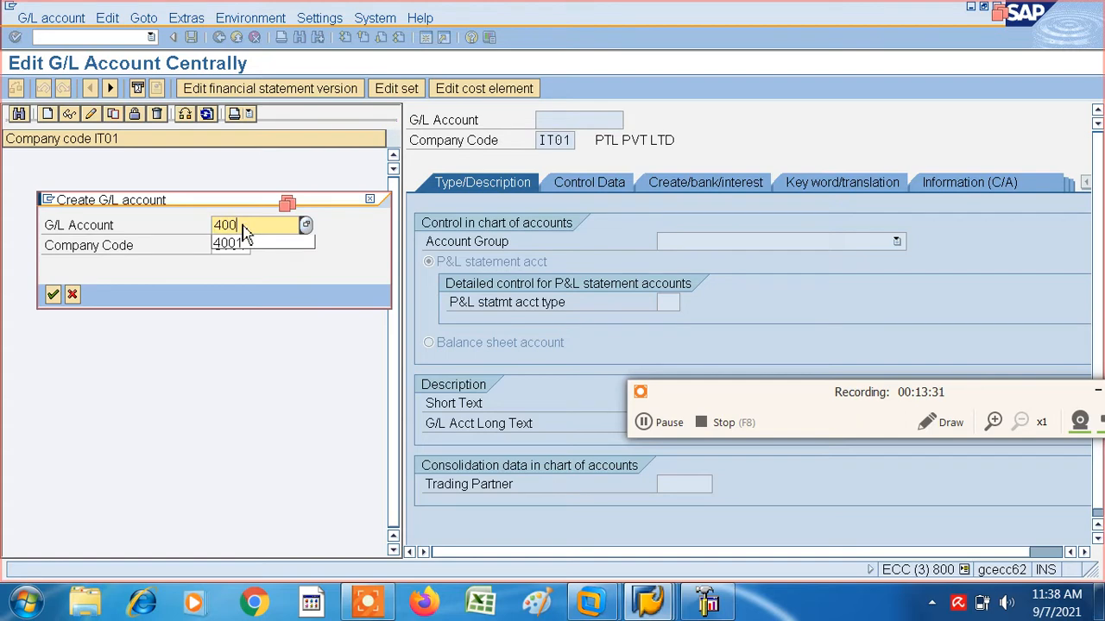
{"action": "type", "text": "0"}
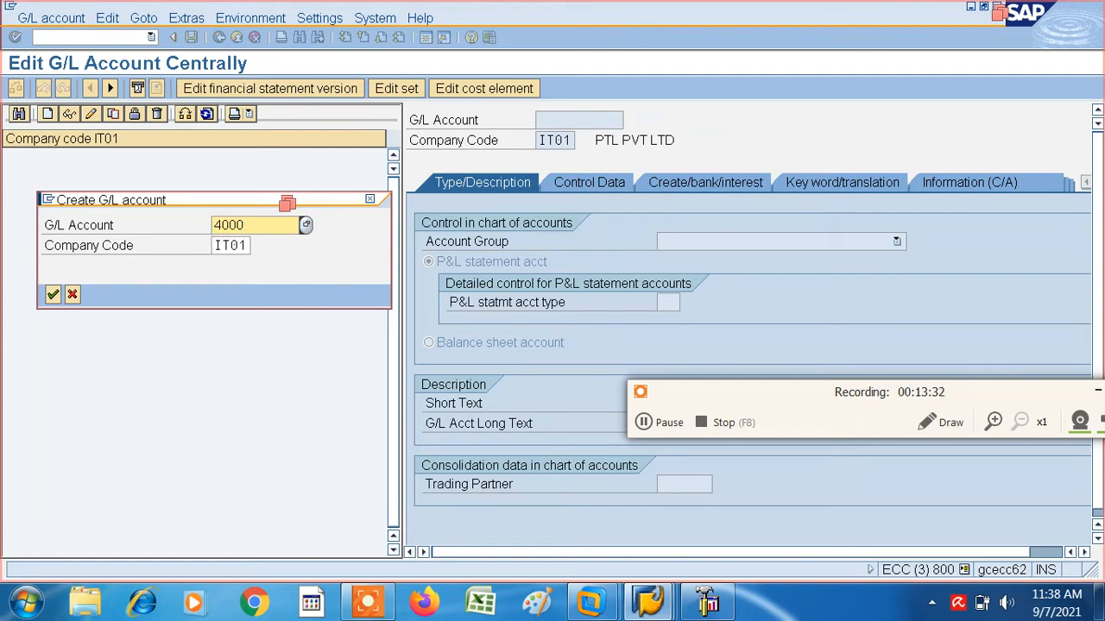
{"action": "left_click", "coordinate": [52, 295]}
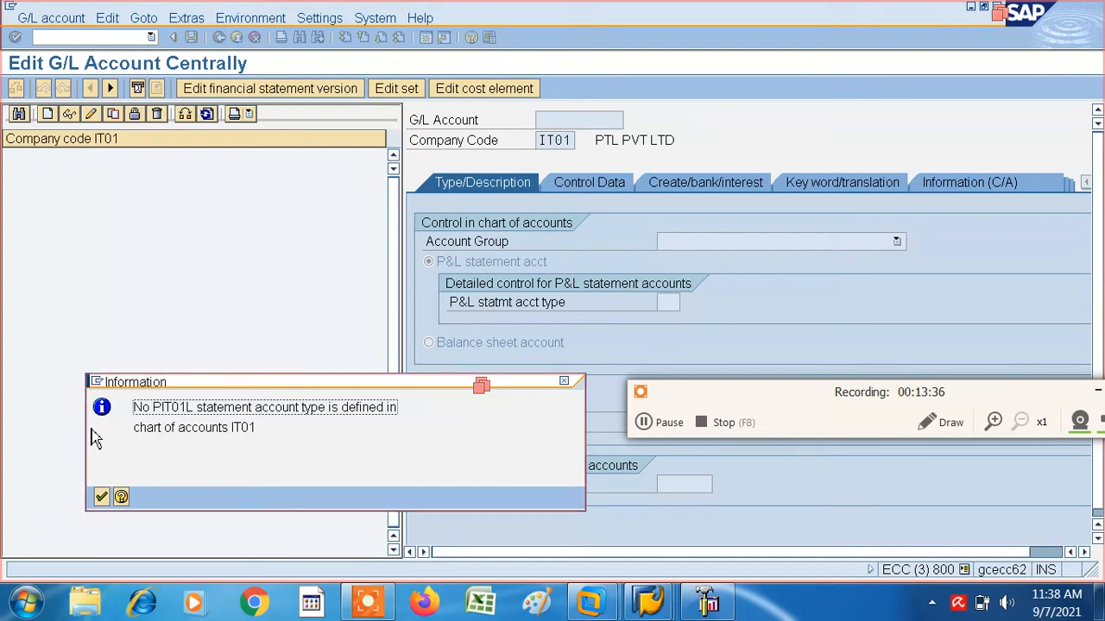
{"action": "left_click", "coordinate": [102, 499]}
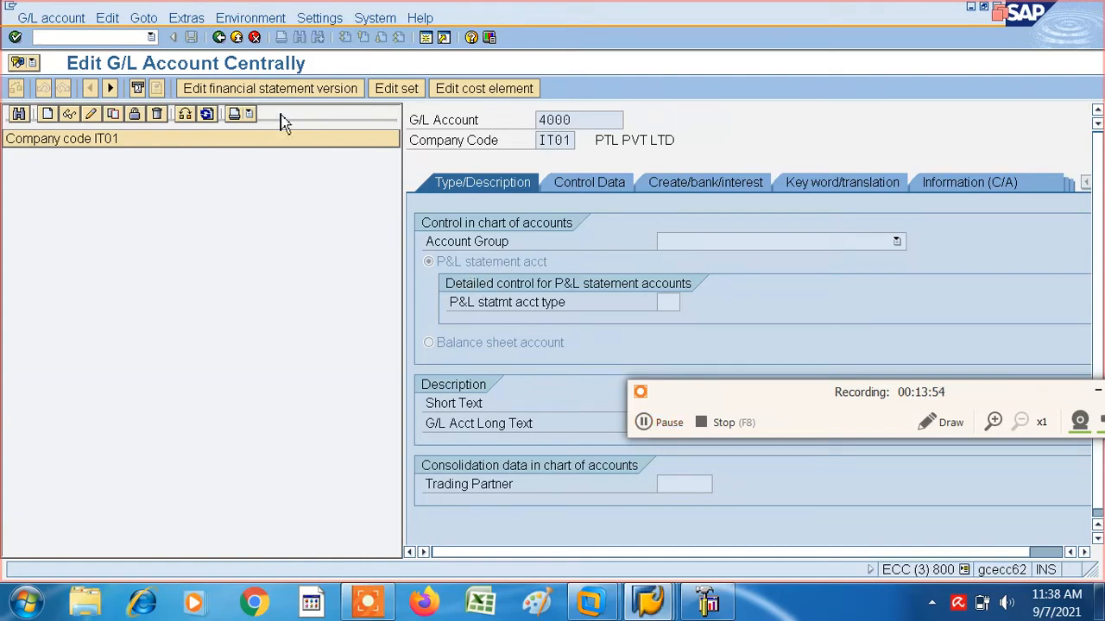
- Leave G/L account maintenance and open the automatic posting accounts with transaction OB53 for chart of accounts IT01
{"action": "left_click", "coordinate": [219, 38]}
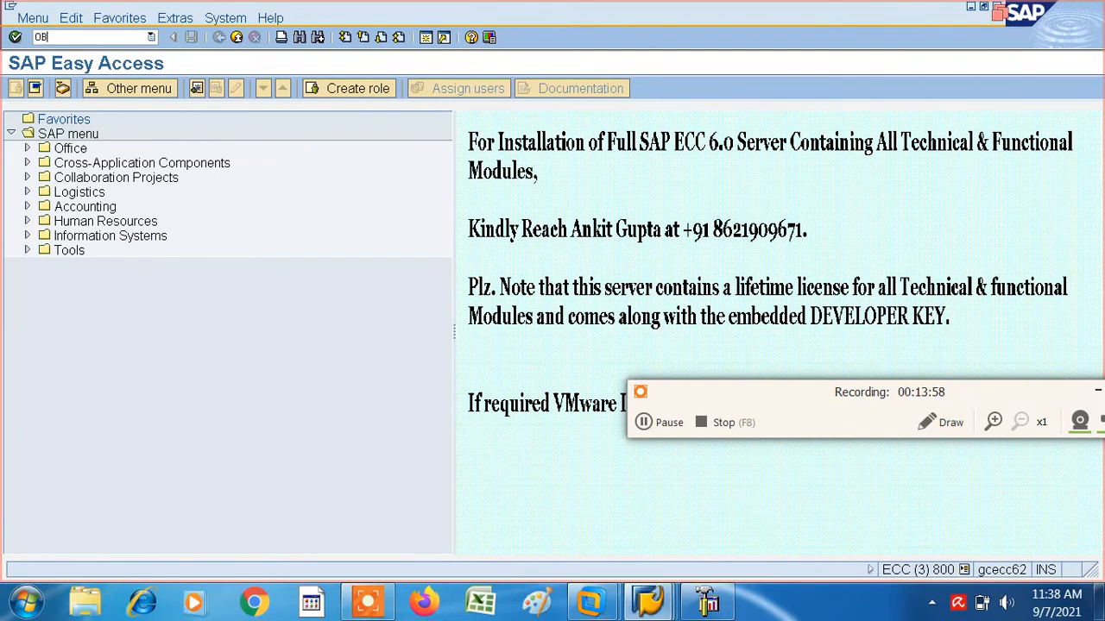
{"action": "key", "text": "Return"}
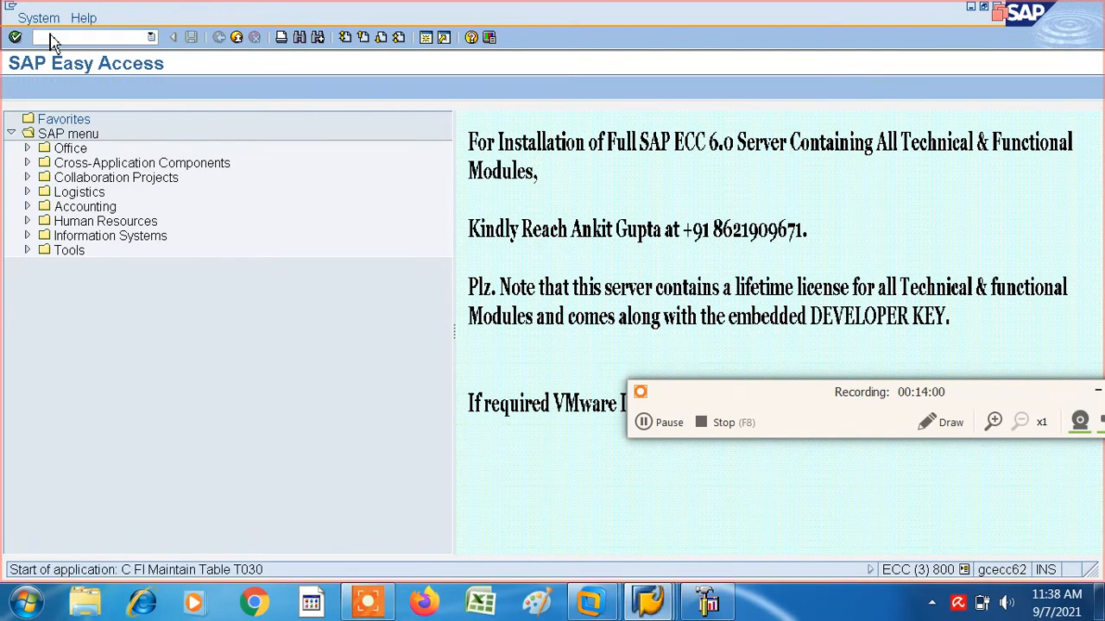
{"action": "type", "text": "P"}
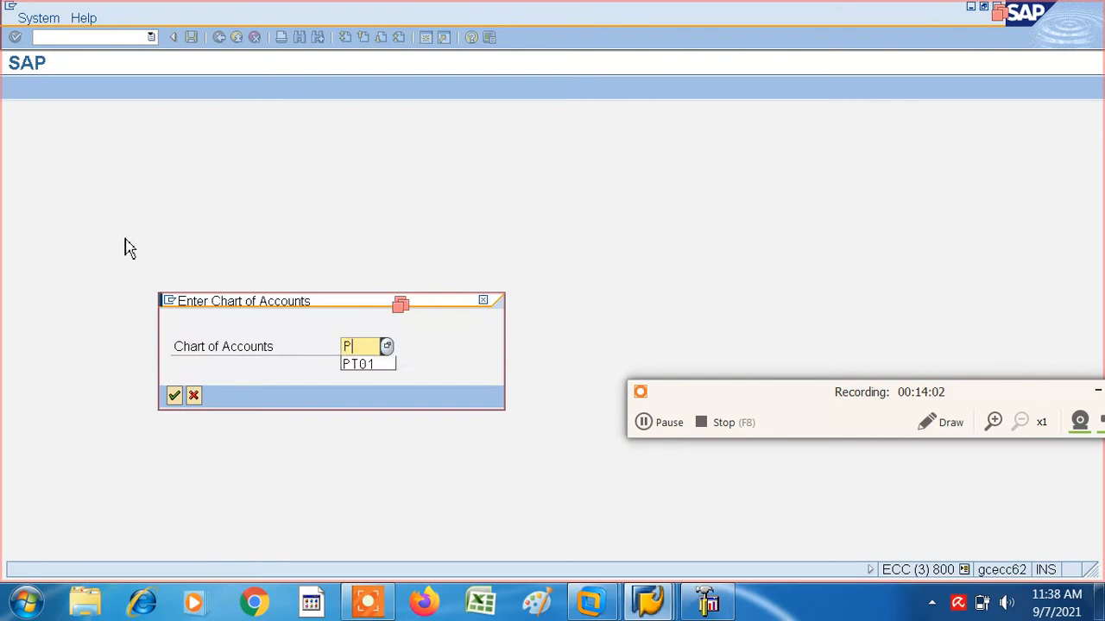
{"action": "type", "text": "T01"}
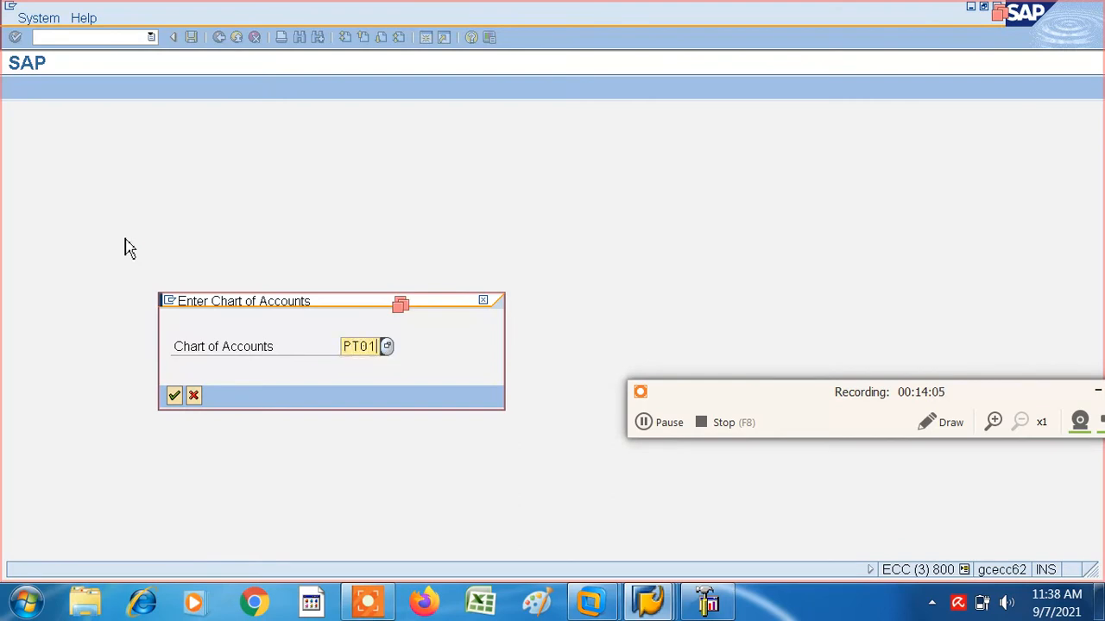
{"action": "key", "text": "BackSpace"}
{"action": "key", "text": "BackSpace"}
{"action": "key", "text": "BackSpace"}
{"action": "key", "text": "BackSpace"}
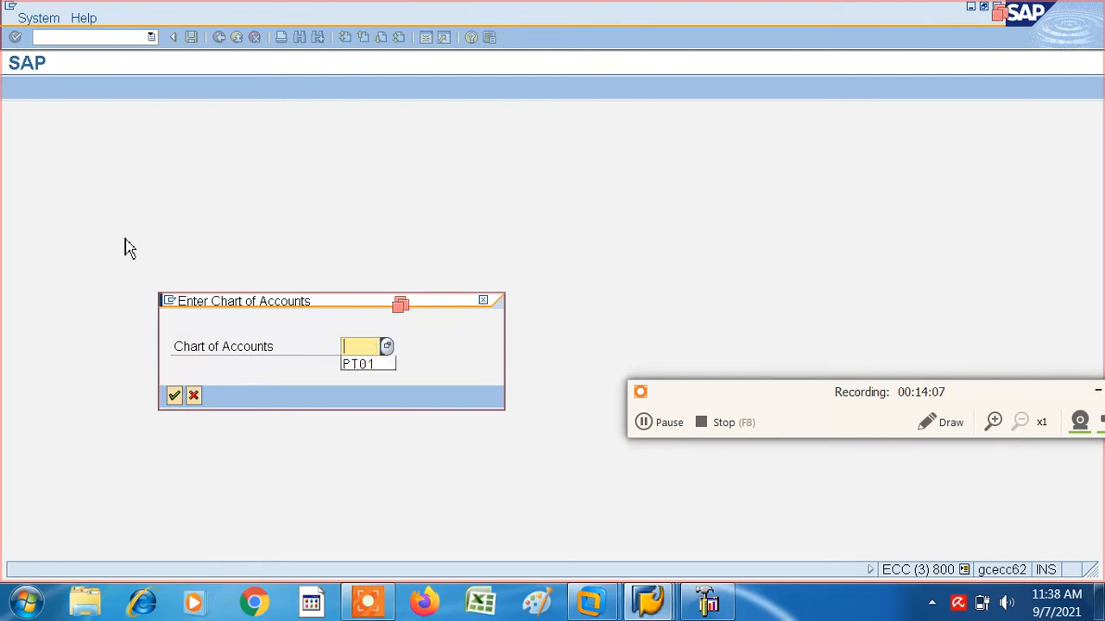
{"action": "type", "text": "IT01"}
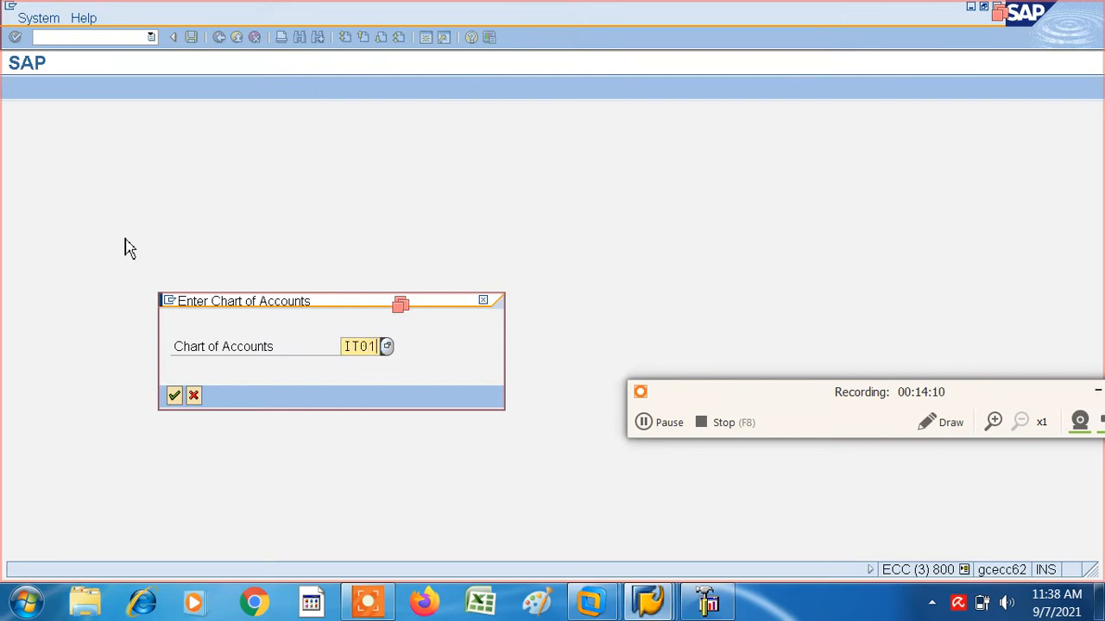
{"action": "key", "text": "Return"}
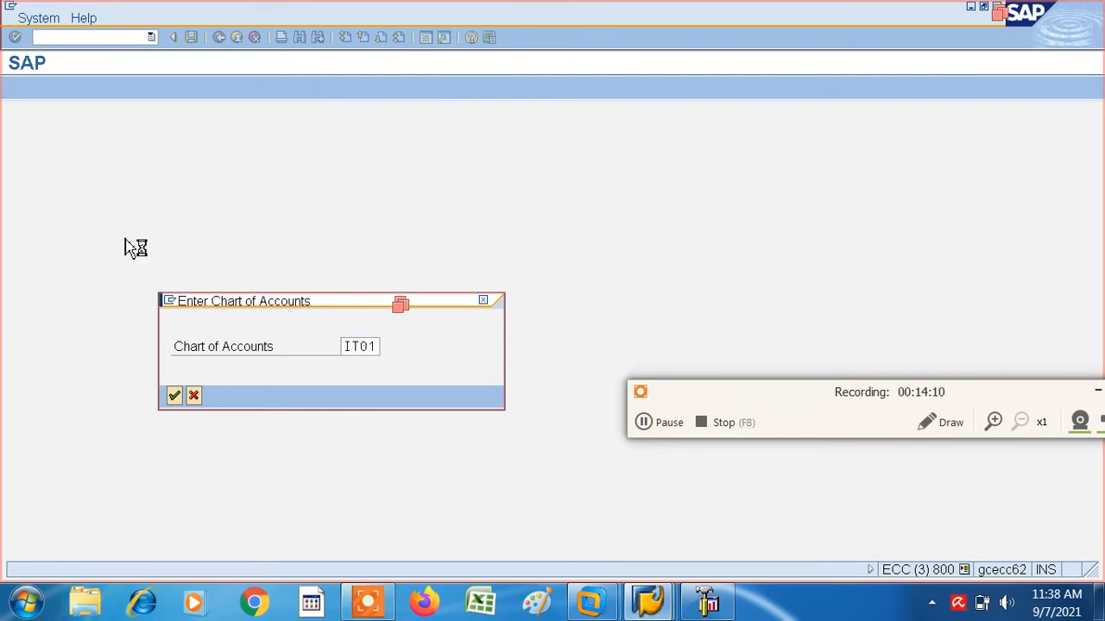
- Add P&L statement account type X without an account to the balance carried forward assignment and save it
{"action": "left_click", "coordinate": [56, 224]}
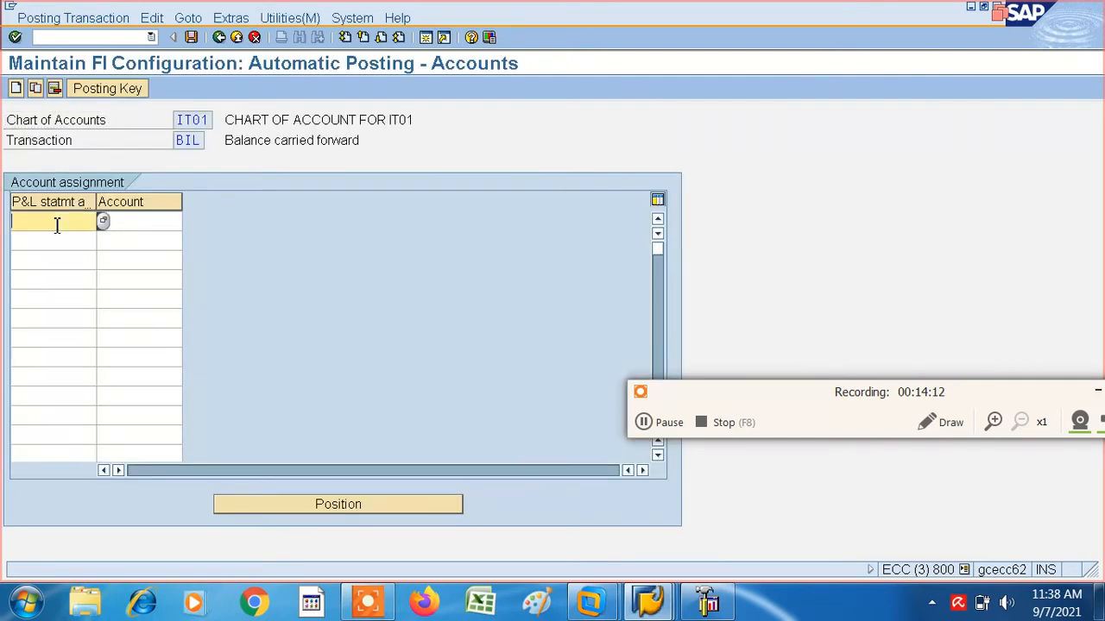
{"action": "left_click", "coordinate": [193, 38]}
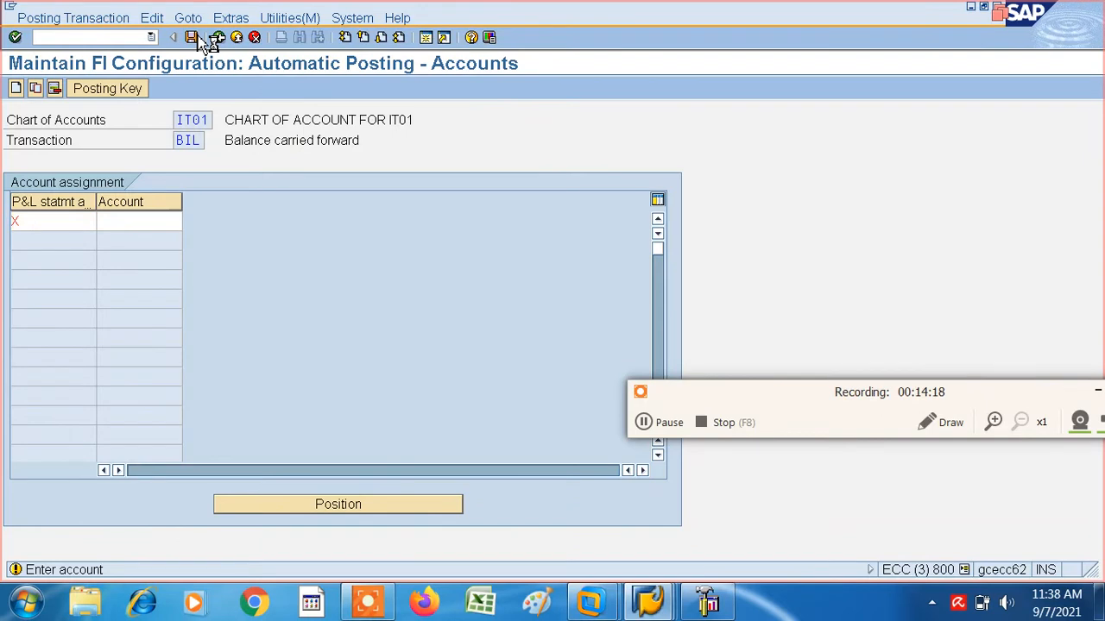
{"action": "left_click", "coordinate": [195, 38]}
{"action": "left_click", "coordinate": [52, 275]}
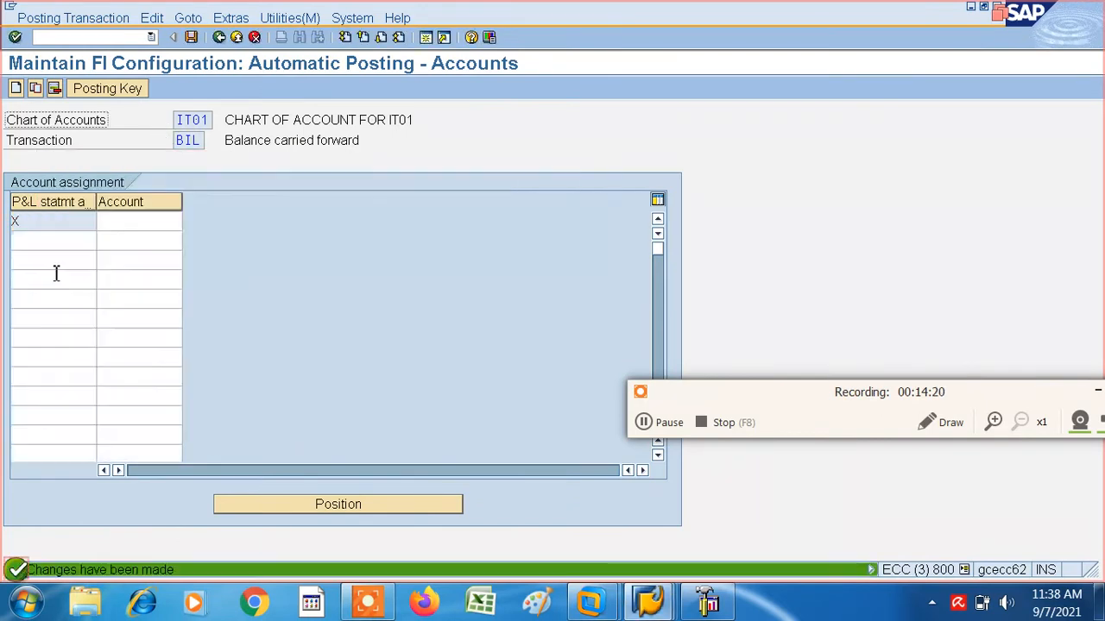
- Return to central G/L account maintenance (FS00) and start creating account 4000 in company code IT01
{"action": "left_click", "coordinate": [219, 38]}
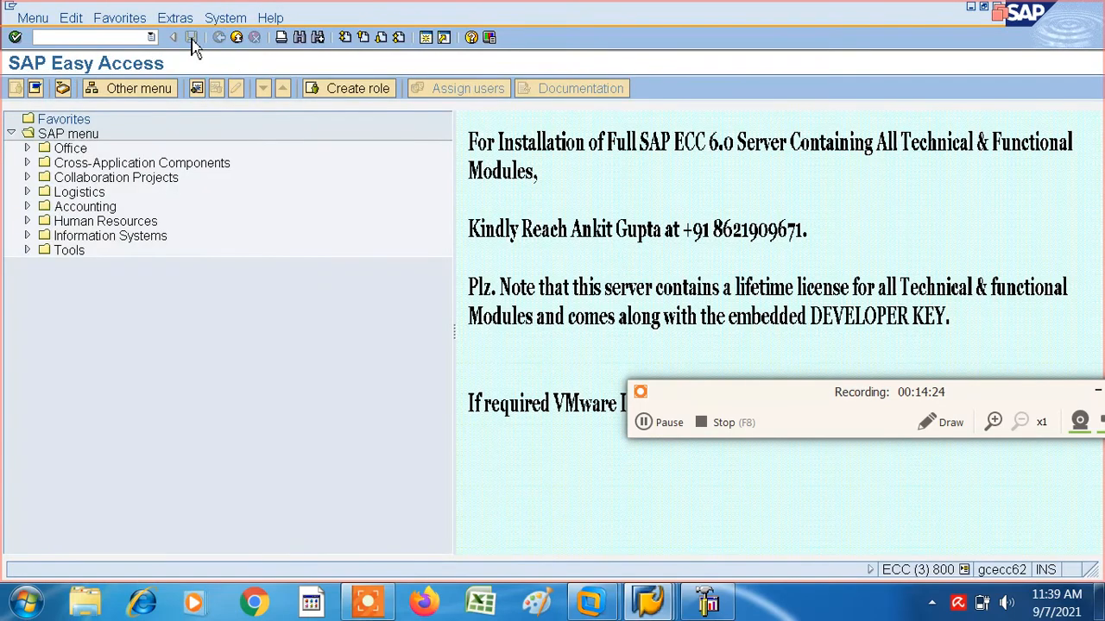
{"action": "left_click", "coordinate": [152, 38]}
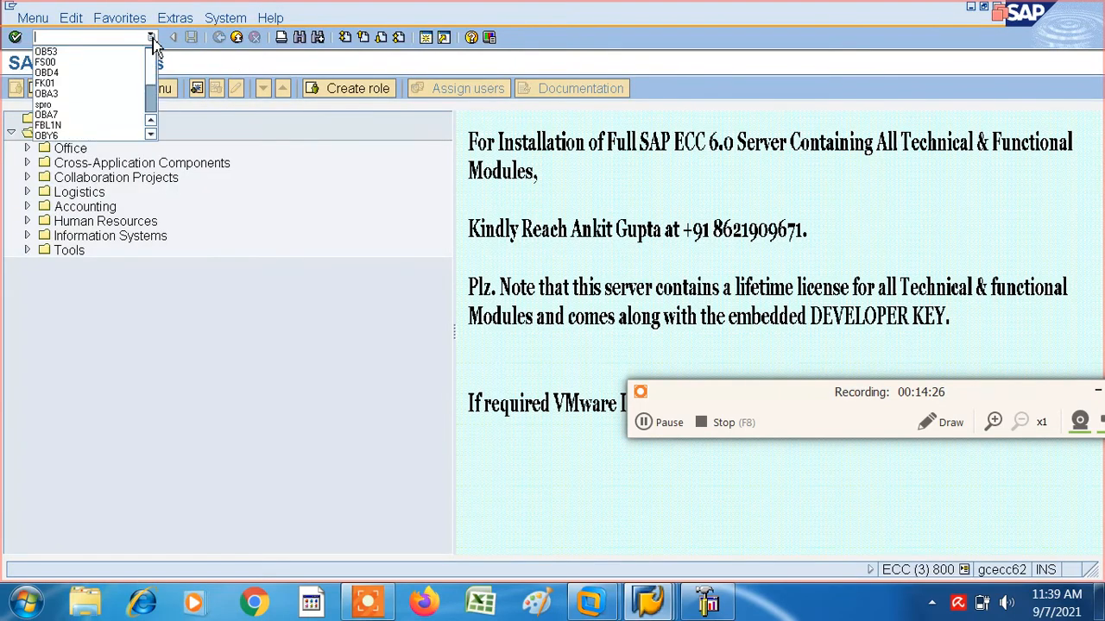
{"action": "left_click", "coordinate": [51, 64]}
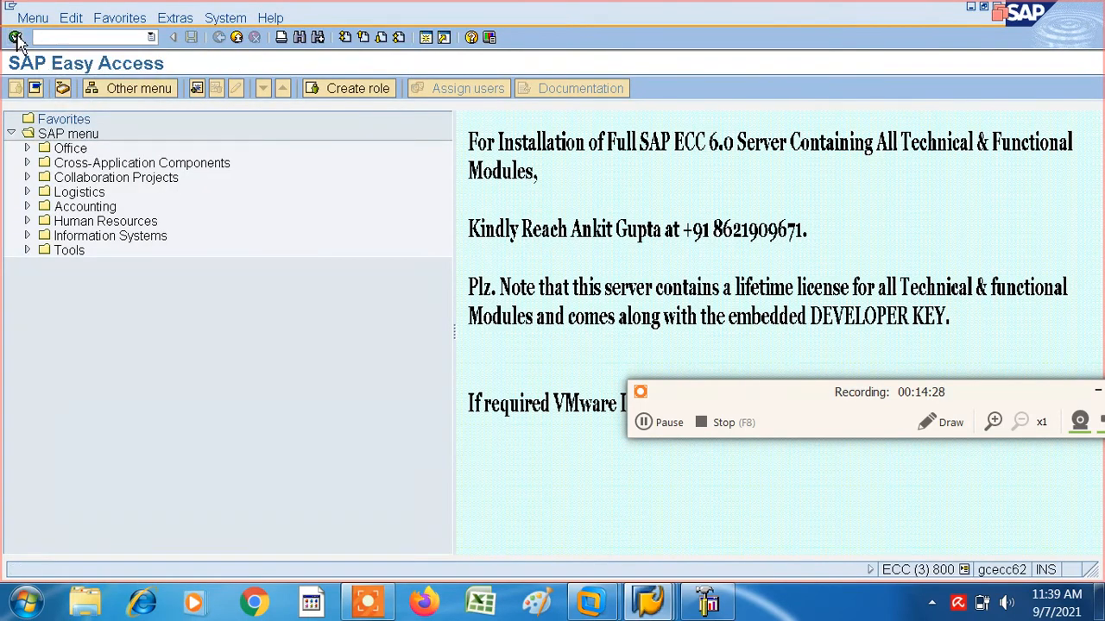
{"action": "left_click", "coordinate": [15, 38]}
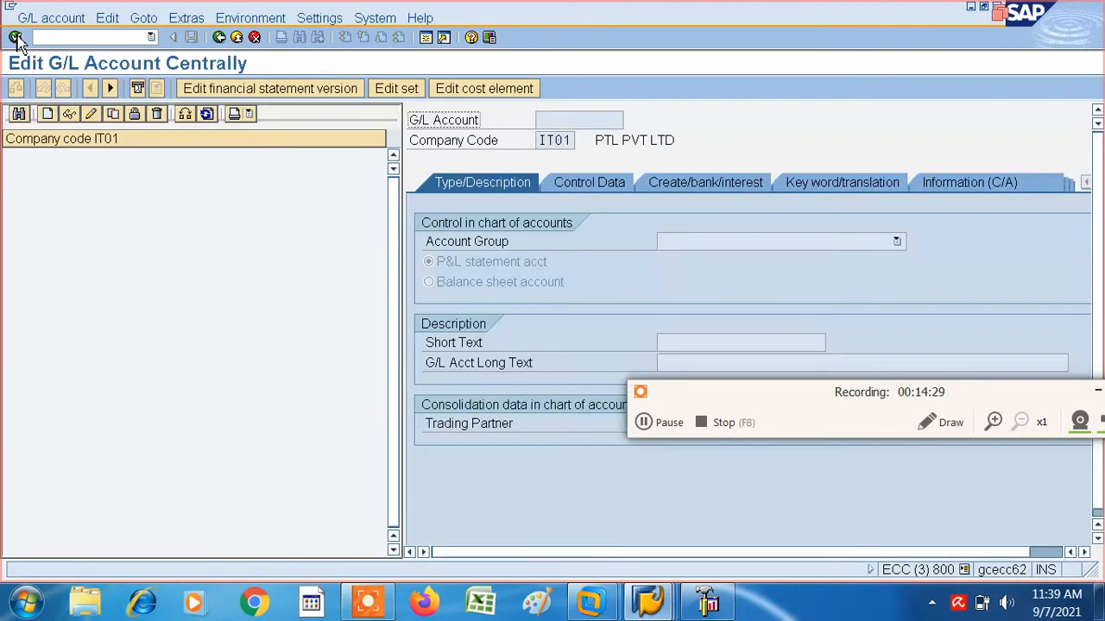
{"action": "left_click", "coordinate": [48, 115]}
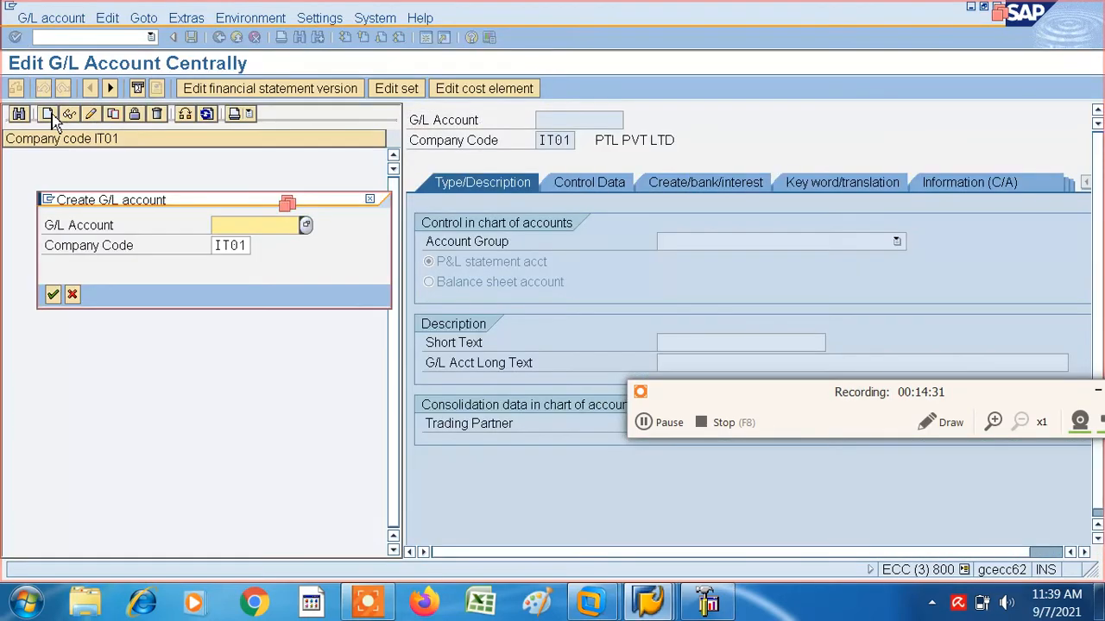
{"action": "left_click", "coordinate": [240, 228]}
{"action": "left_click", "coordinate": [240, 243]}
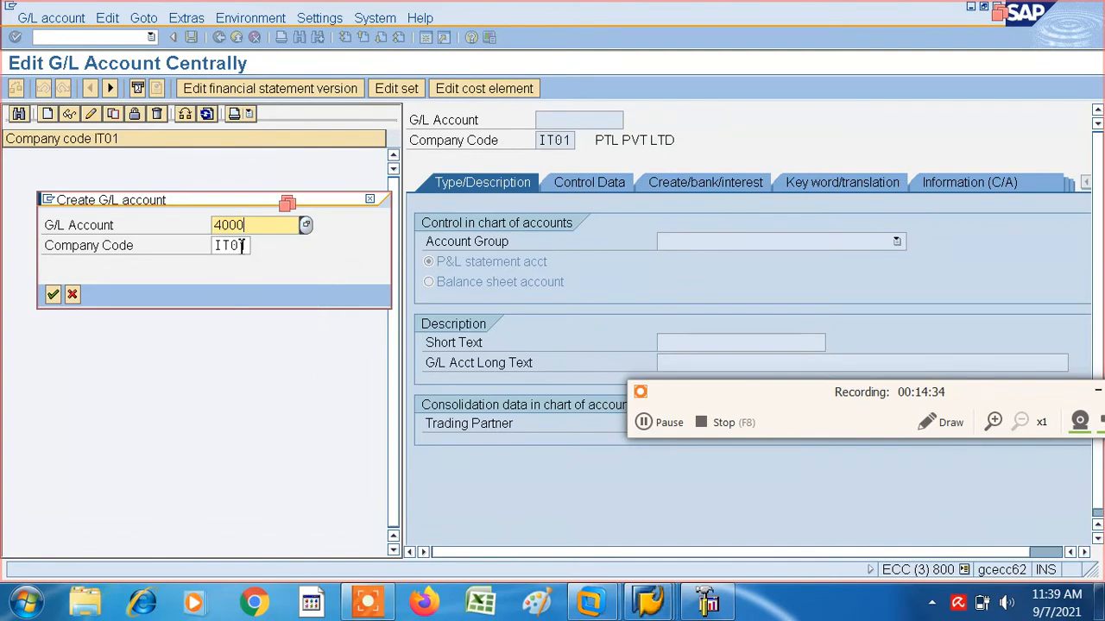
{"action": "key", "text": "Return"}
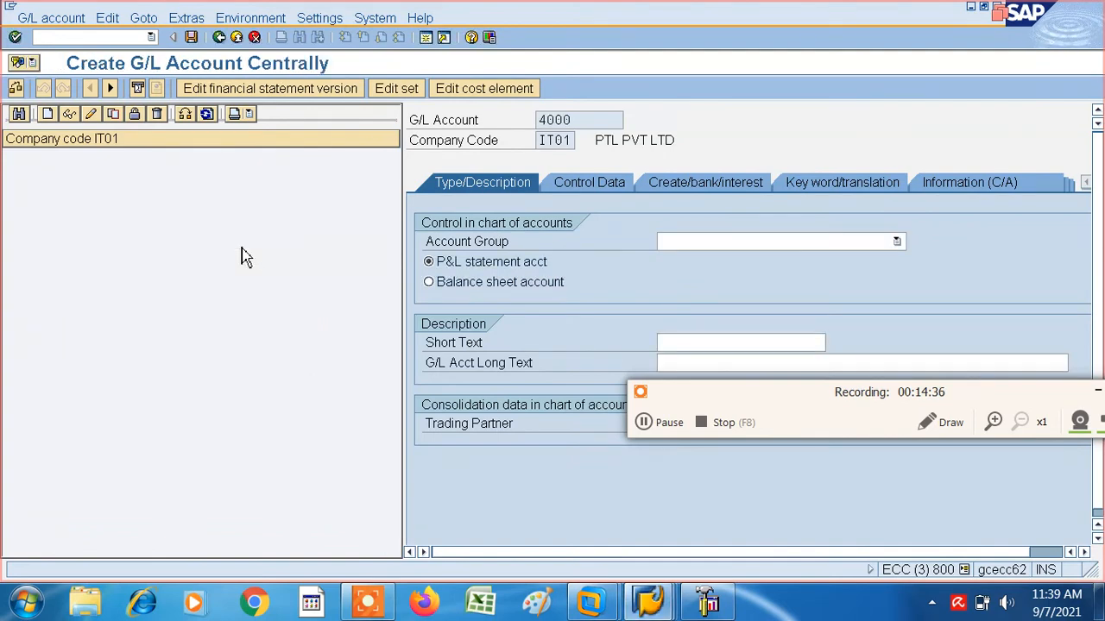
- Assign the G/L account to account group CL CURRENT LIABILITY and make it a balance sheet account
{"action": "left_click", "coordinate": [896, 245]}
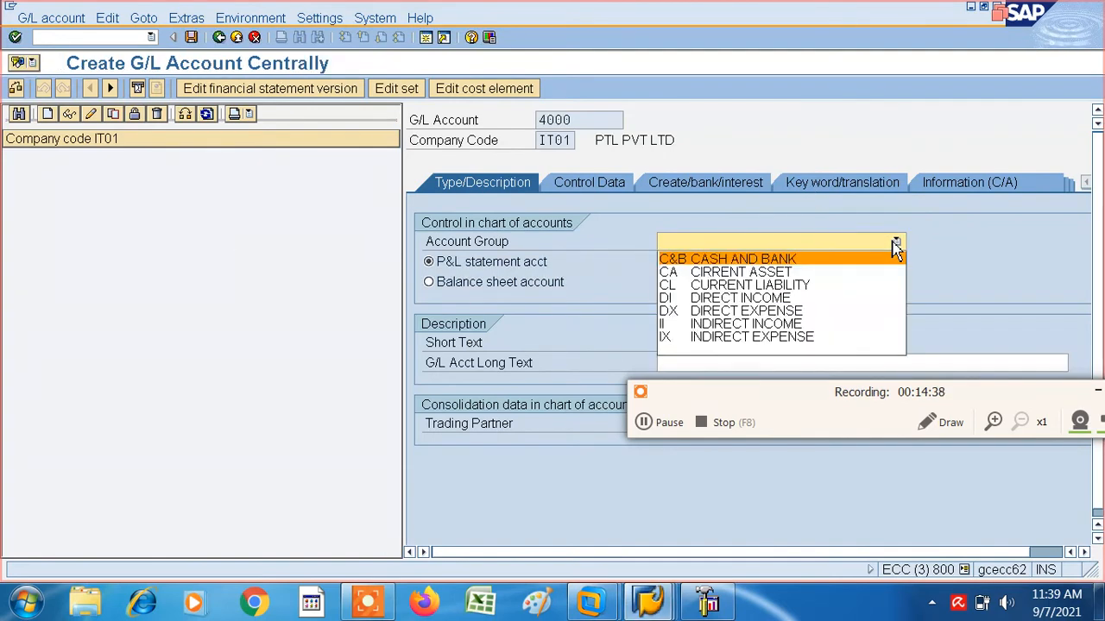
{"action": "left_click", "coordinate": [761, 287]}
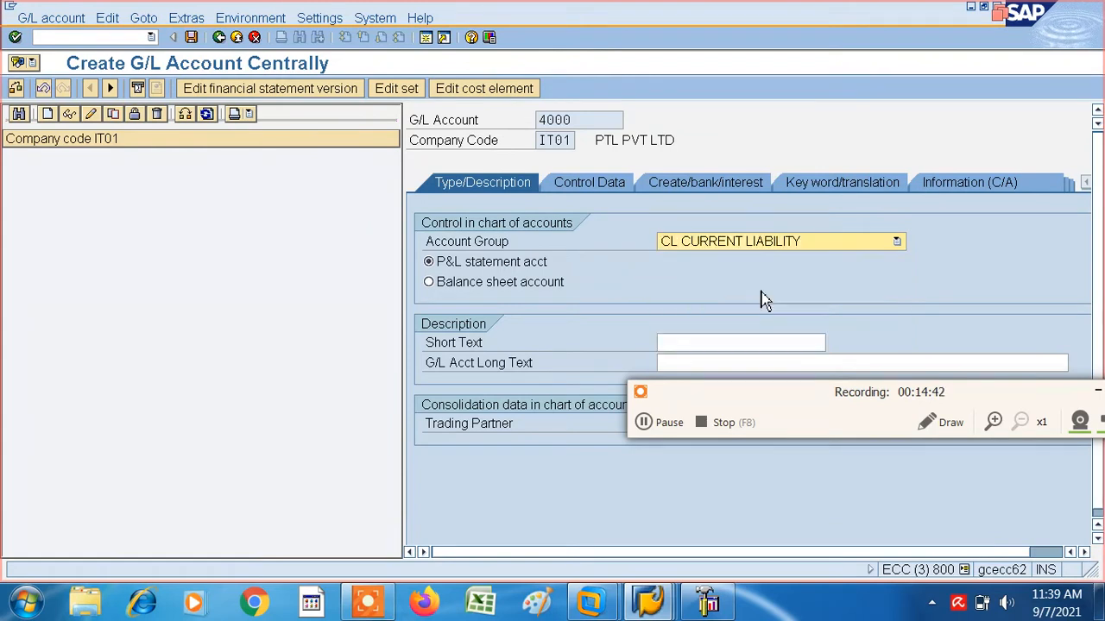
{"action": "left_click", "coordinate": [436, 287]}
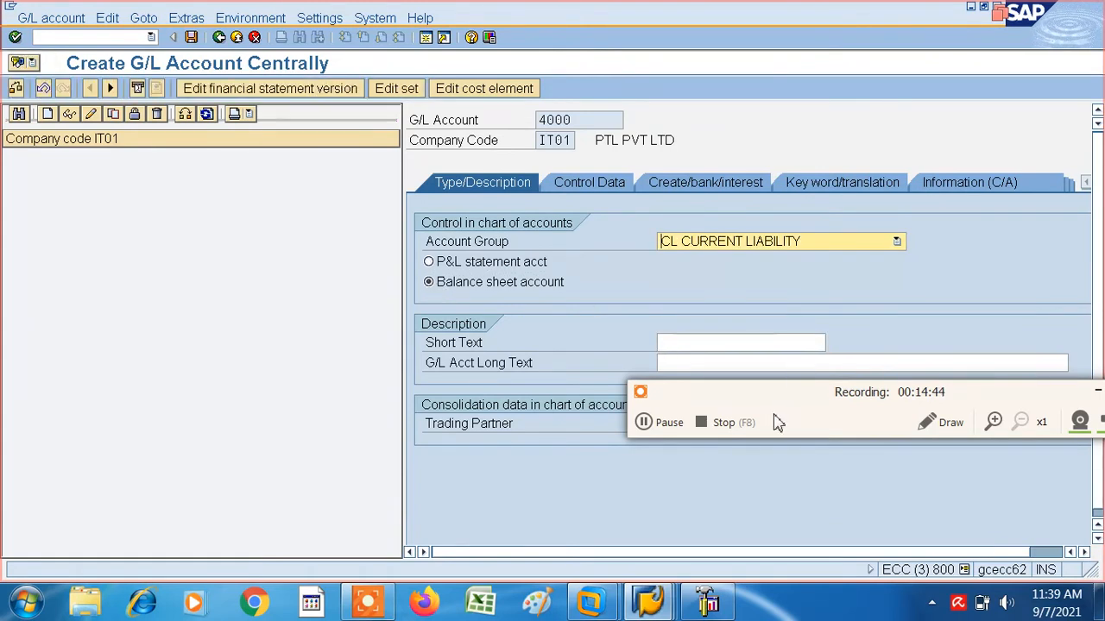
{"action": "left_click_drag", "start_coordinate": [779, 422], "coordinate": [771, 514]}
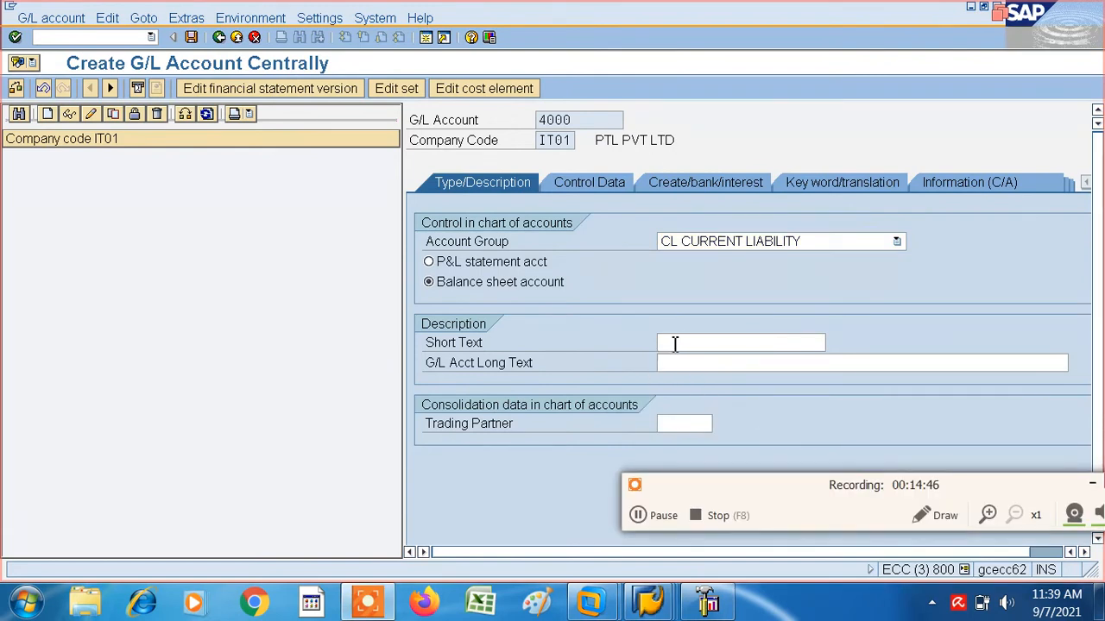
- Enter RECON VENDOR ACCOUNT as both the short text and the long text of the G/L account
{"action": "left_click", "coordinate": [675, 344]}
{"action": "type", "text": "RE"}
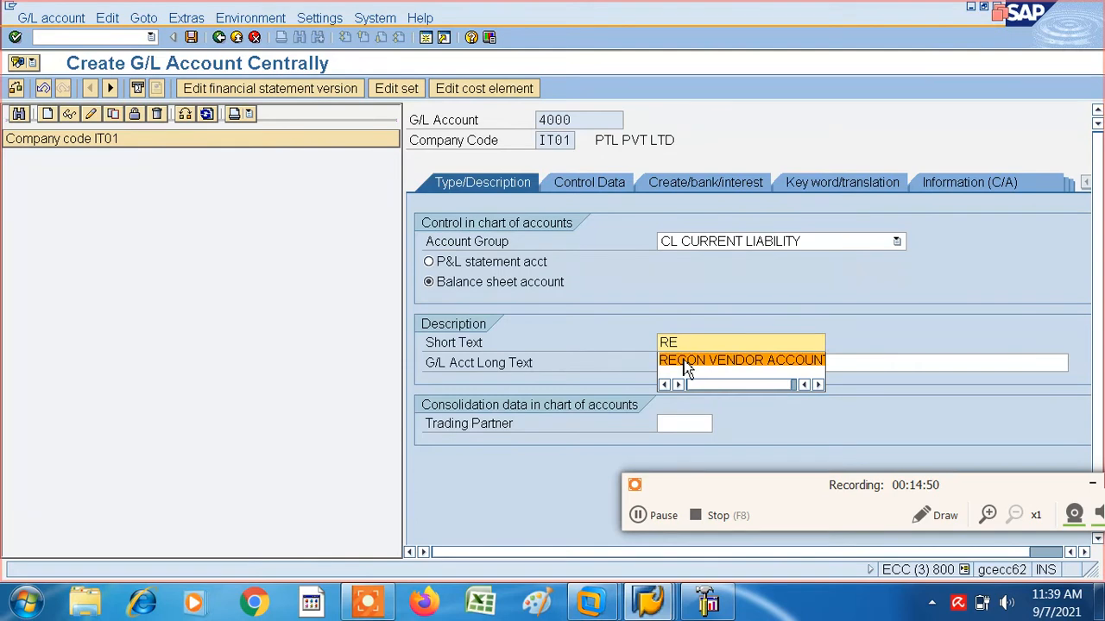
{"action": "left_click", "coordinate": [682, 360]}
{"action": "left_click", "coordinate": [681, 364]}
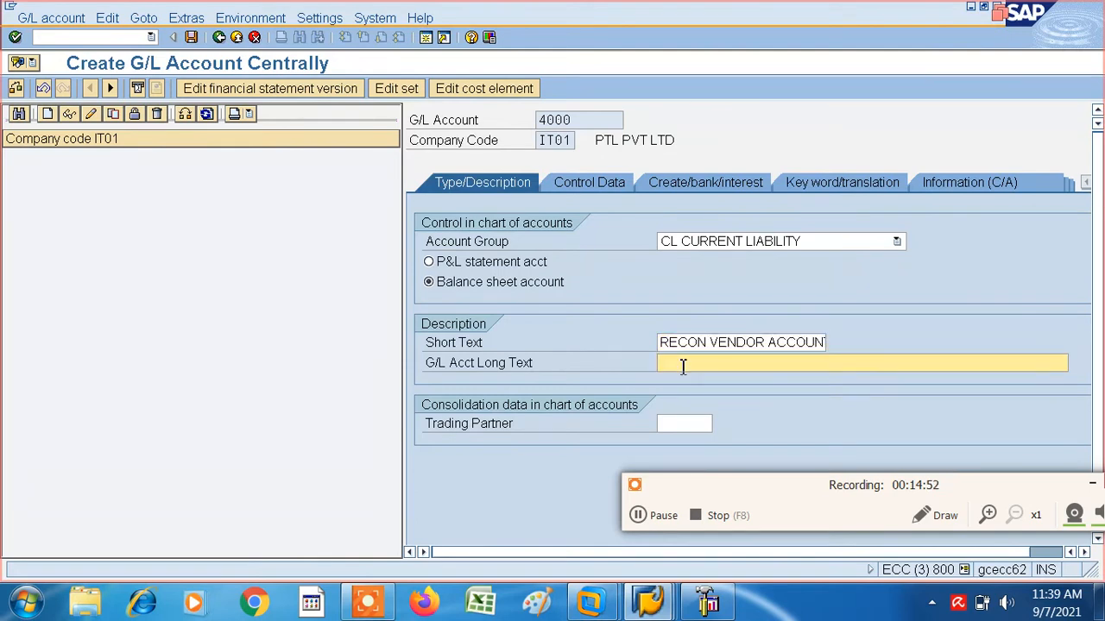
{"action": "type", "text": "R"}
{"action": "left_click", "coordinate": [711, 385]}
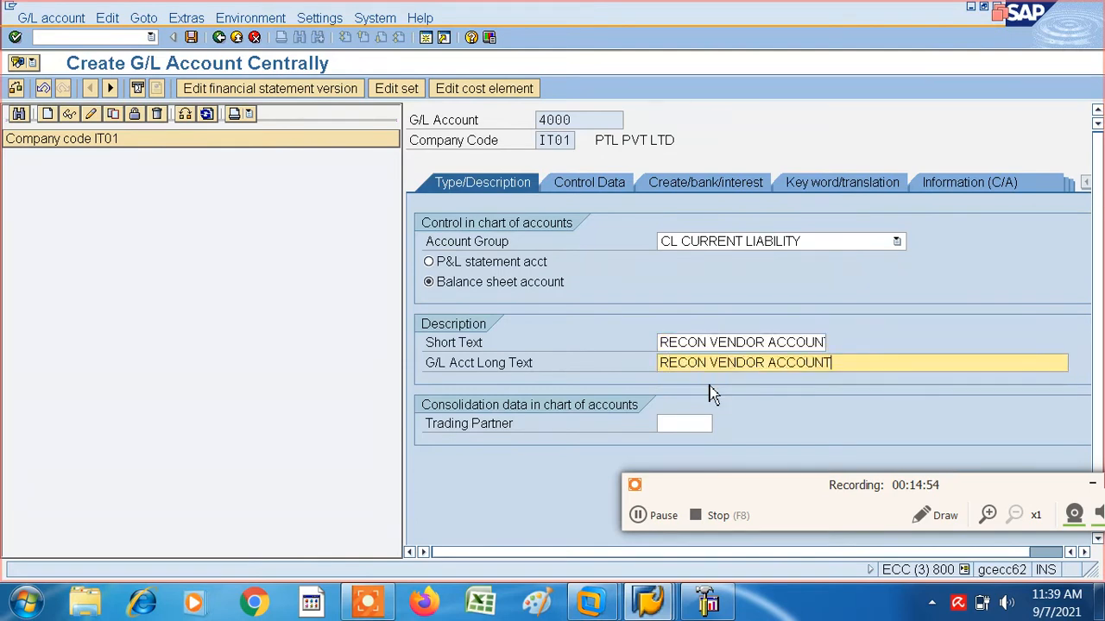
- In the account's control data, set the reconciliation account type to K Vendors and enable line item display
{"action": "left_click", "coordinate": [593, 193]}
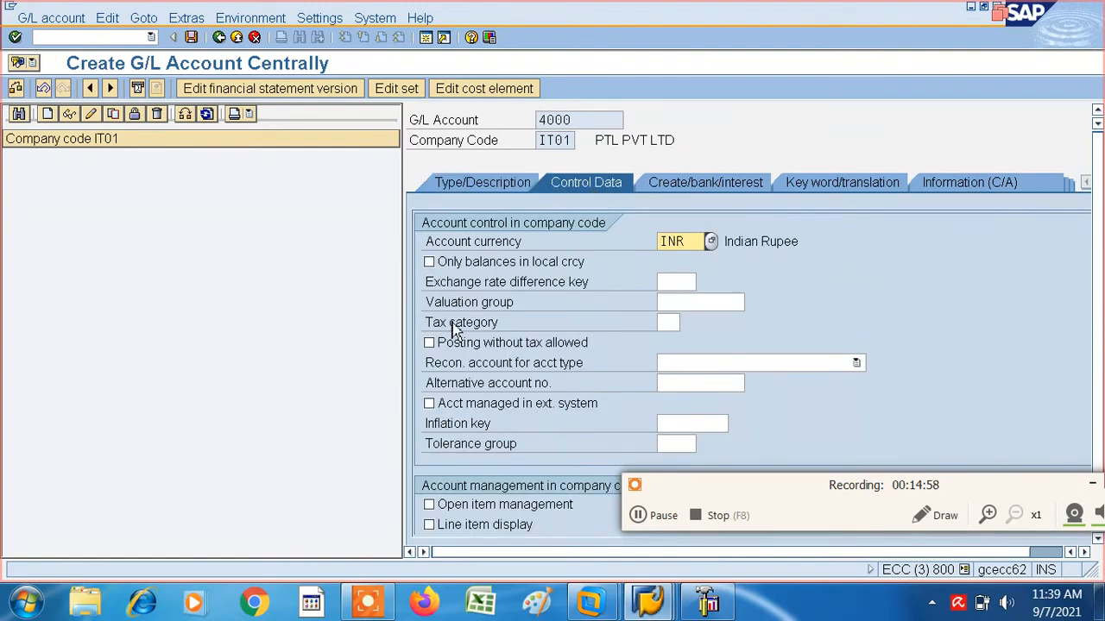
{"action": "left_click", "coordinate": [856, 363]}
{"action": "left_click", "coordinate": [690, 407]}
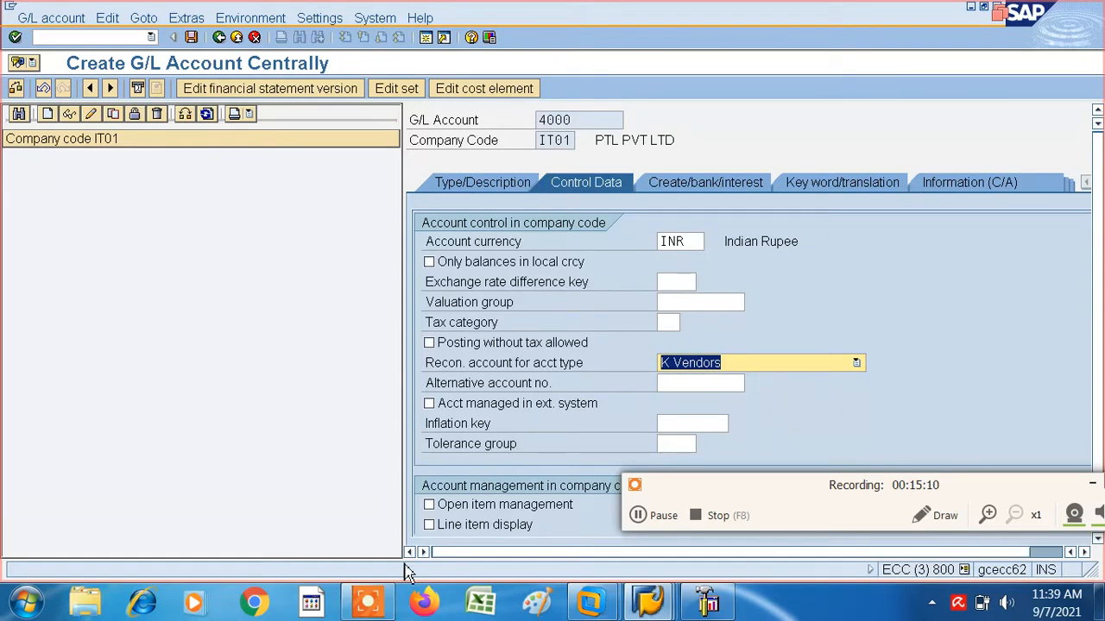
{"action": "left_click", "coordinate": [431, 527]}
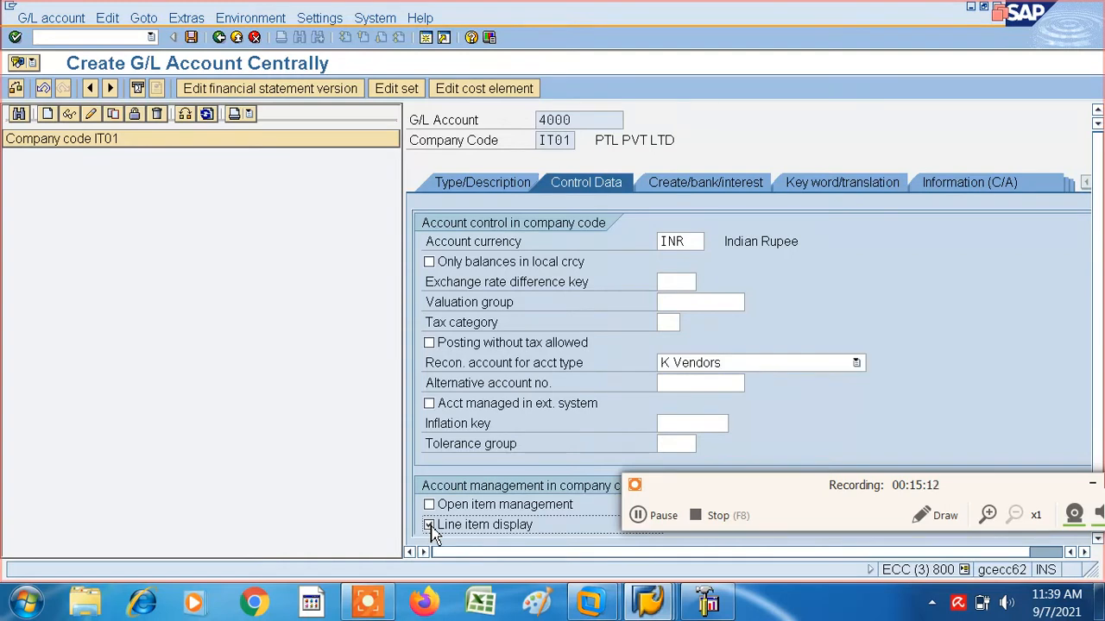
- Widen the account details area and set the sort key to 001 in the account management data
{"action": "left_click", "coordinate": [813, 433]}
{"action": "left_click_drag", "start_coordinate": [794, 486], "coordinate": [818, 423]}
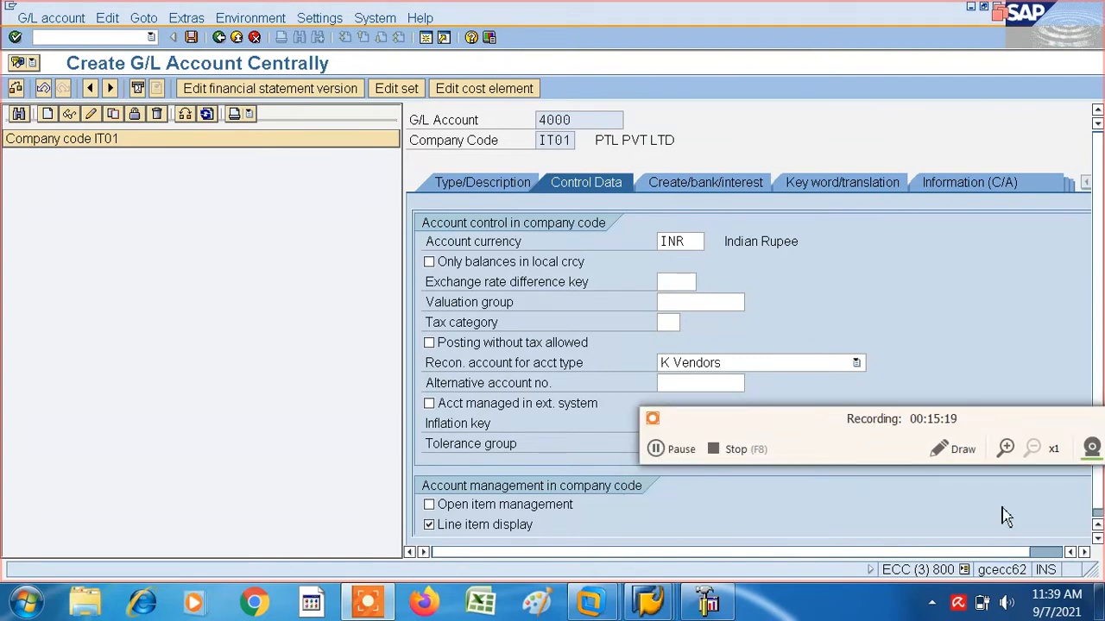
{"action": "left_click", "coordinate": [1098, 538]}
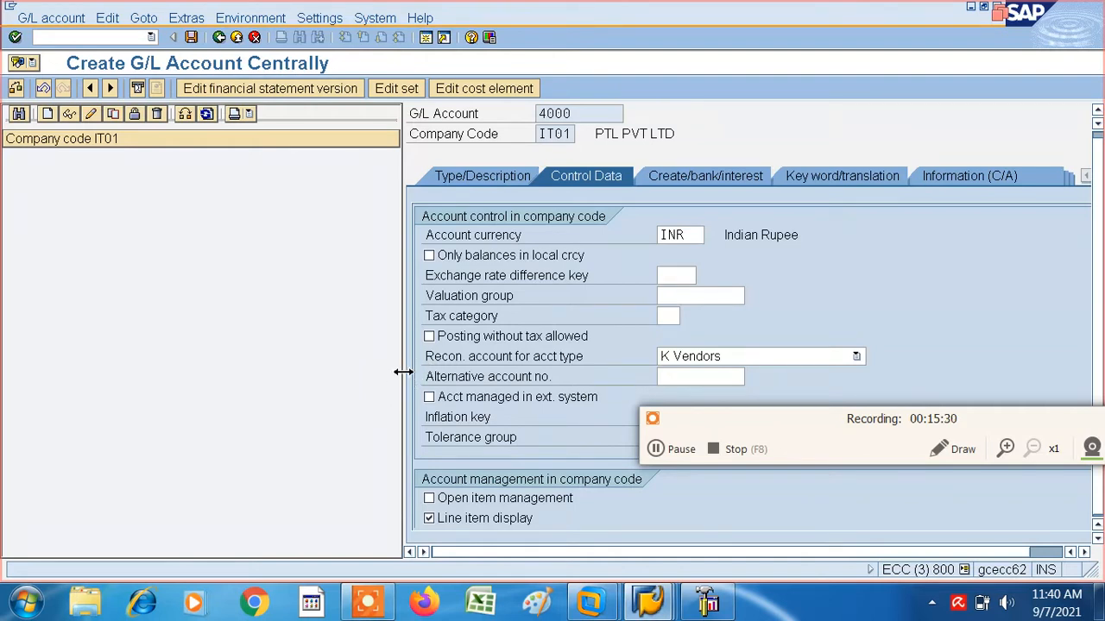
{"action": "left_click_drag", "start_coordinate": [404, 378], "coordinate": [312, 384]}
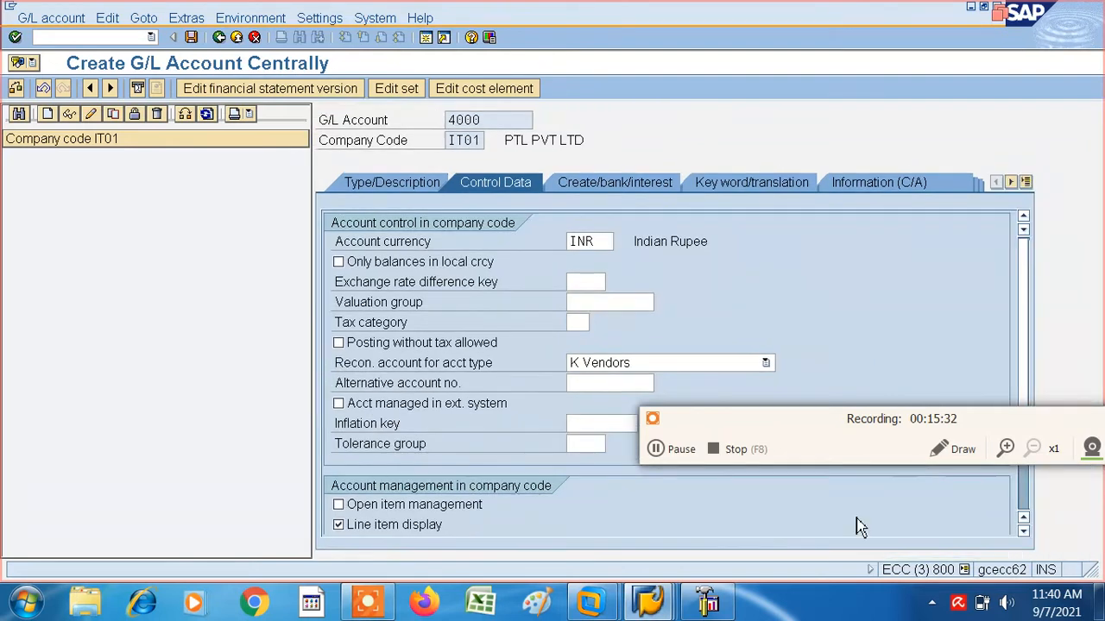
{"action": "left_click", "coordinate": [1022, 532]}
{"action": "left_click", "coordinate": [1023, 532]}
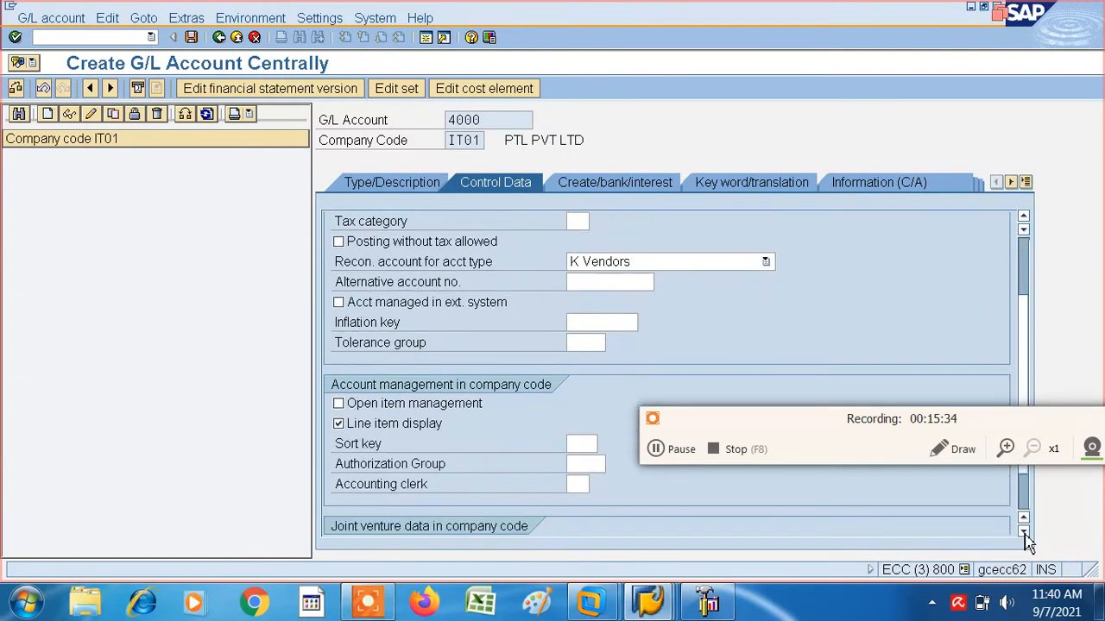
{"action": "left_click", "coordinate": [580, 445]}
{"action": "type", "text": "001"}
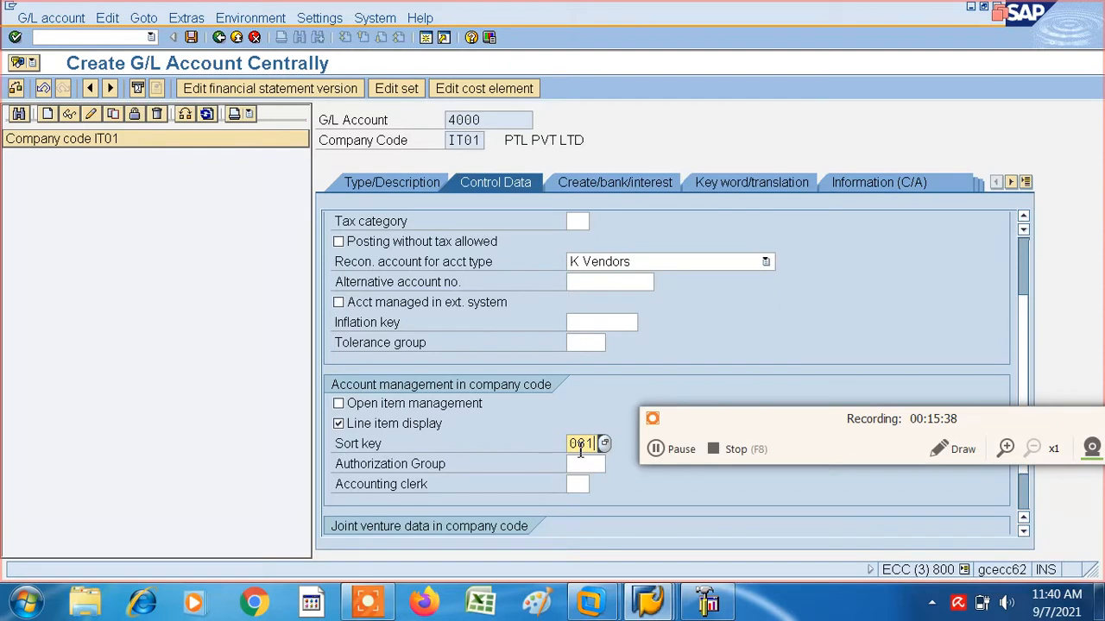
{"action": "left_click", "coordinate": [656, 452]}
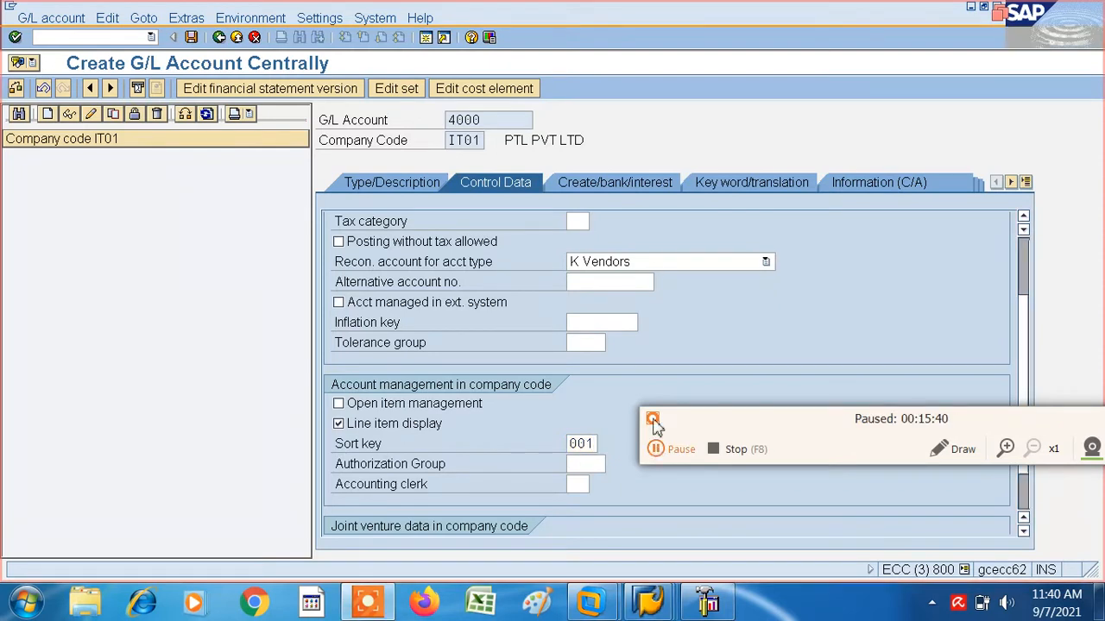
{"action": "left_click", "coordinate": [656, 452]}
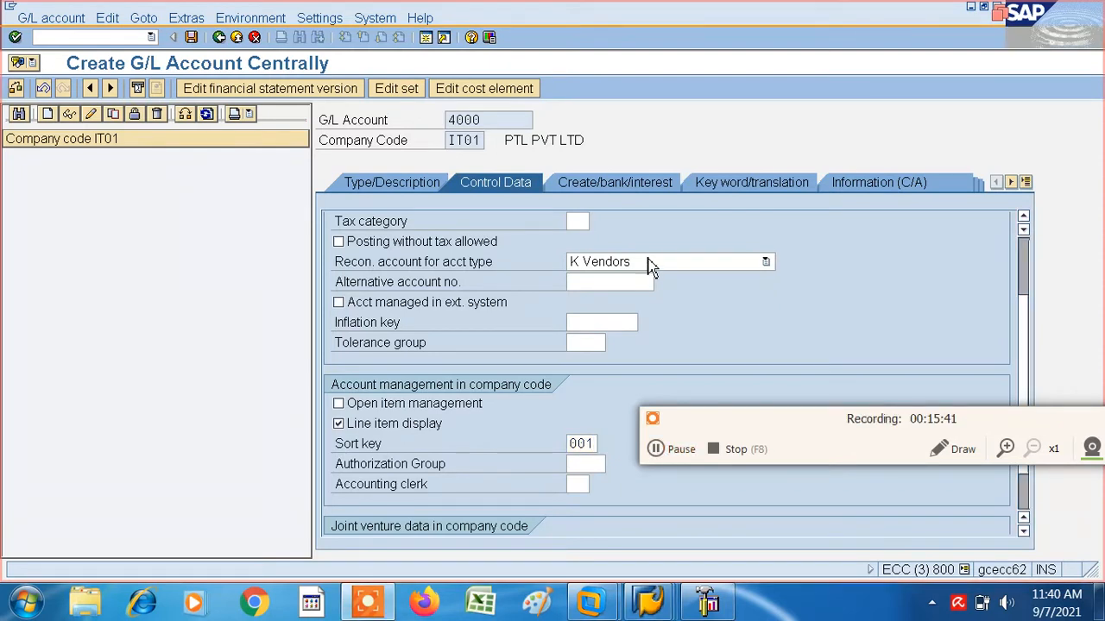
- Try to continue to the account's create/bank/interest data, then keep line item display enabled in the control data
{"action": "left_click", "coordinate": [637, 192]}
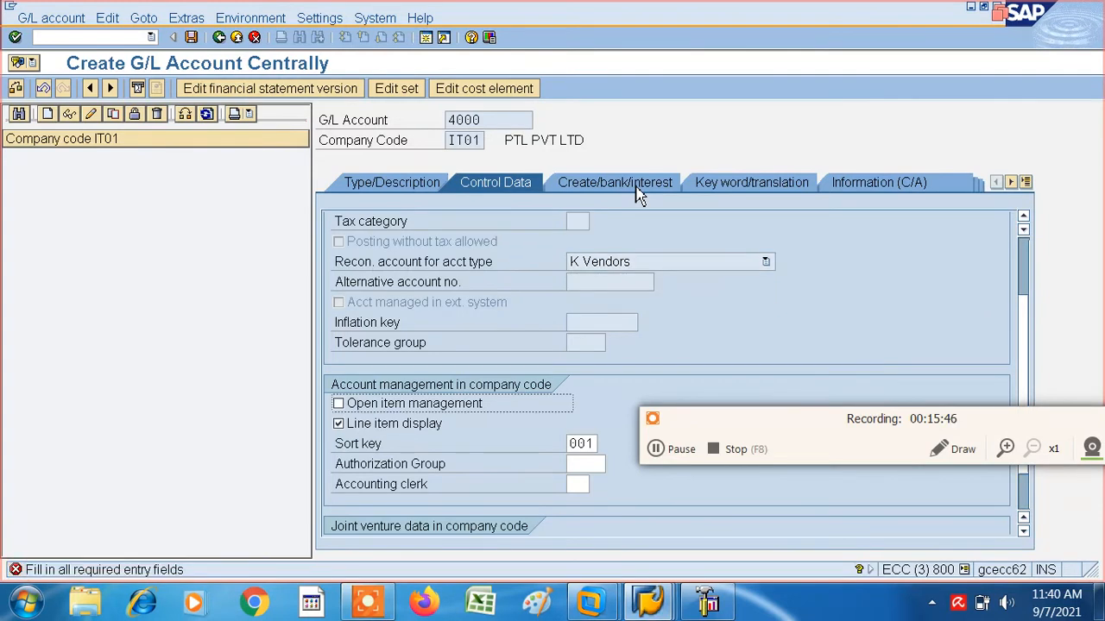
{"action": "left_click", "coordinate": [339, 423]}
{"action": "left_click", "coordinate": [655, 451]}
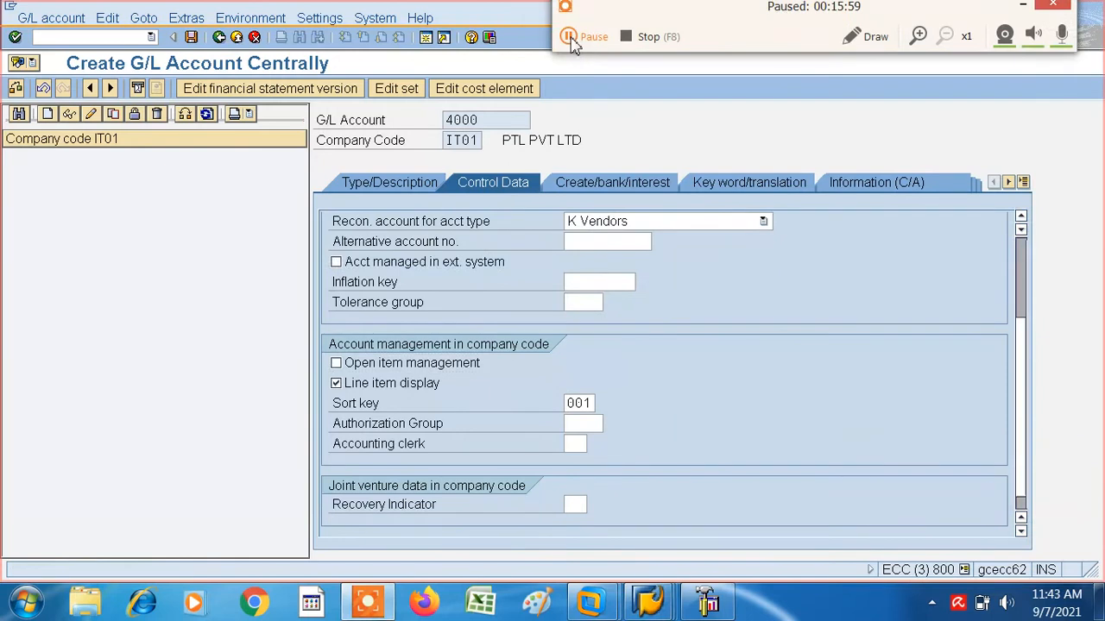
{"action": "left_click", "coordinate": [568, 37]}
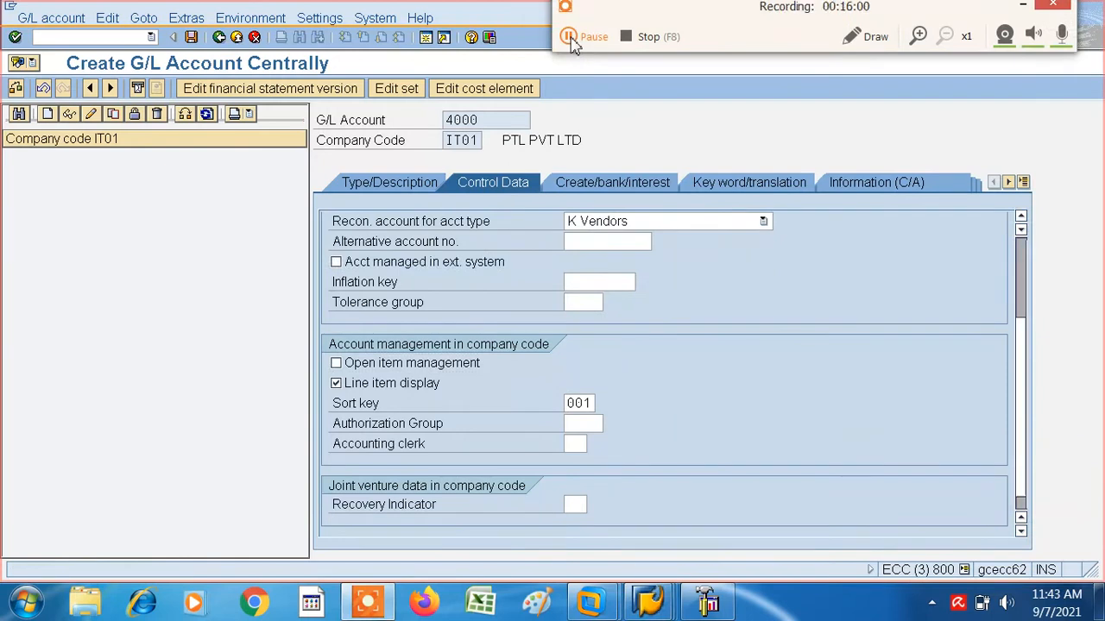
- Set the G/L account's field status group to G001 in the create/bank/interest data and save the account
{"action": "left_click", "coordinate": [604, 183]}
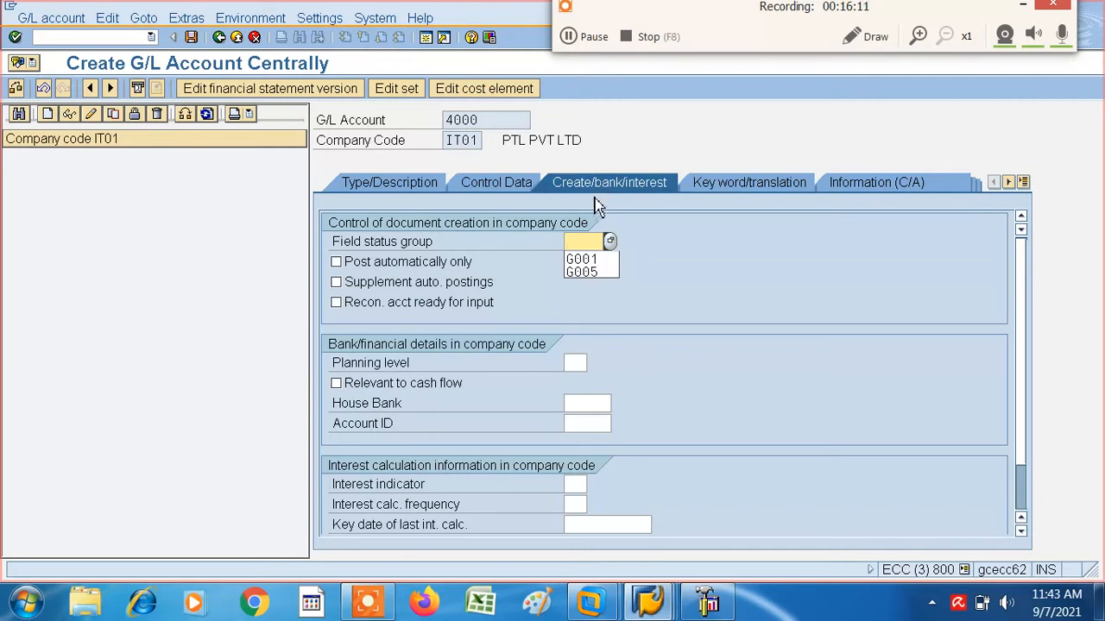
{"action": "left_click", "coordinate": [582, 259]}
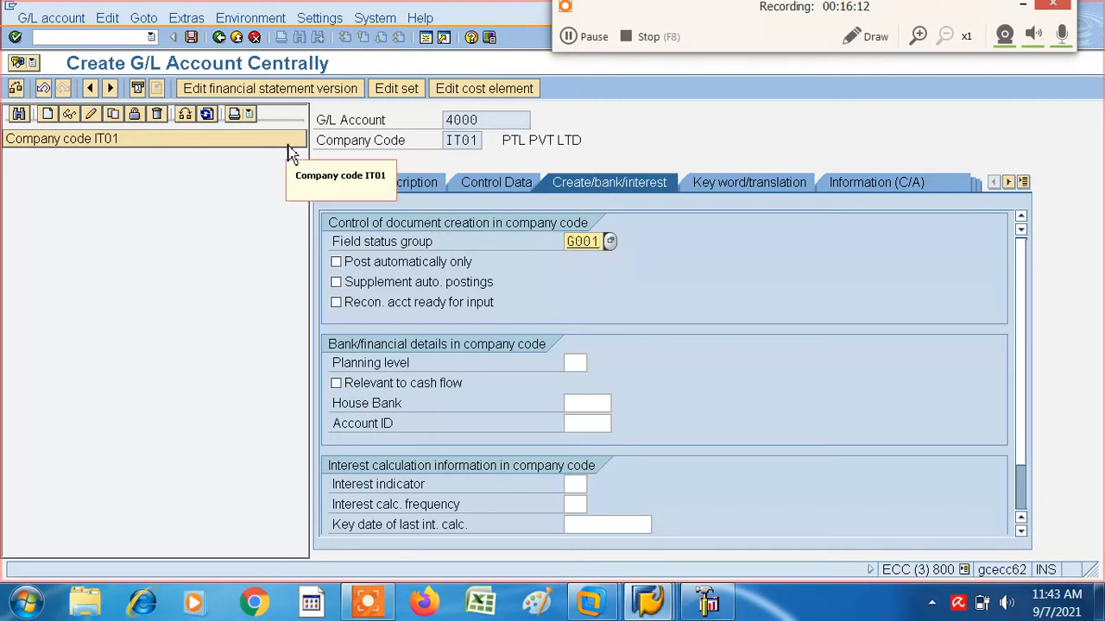
{"action": "left_click", "coordinate": [191, 38]}
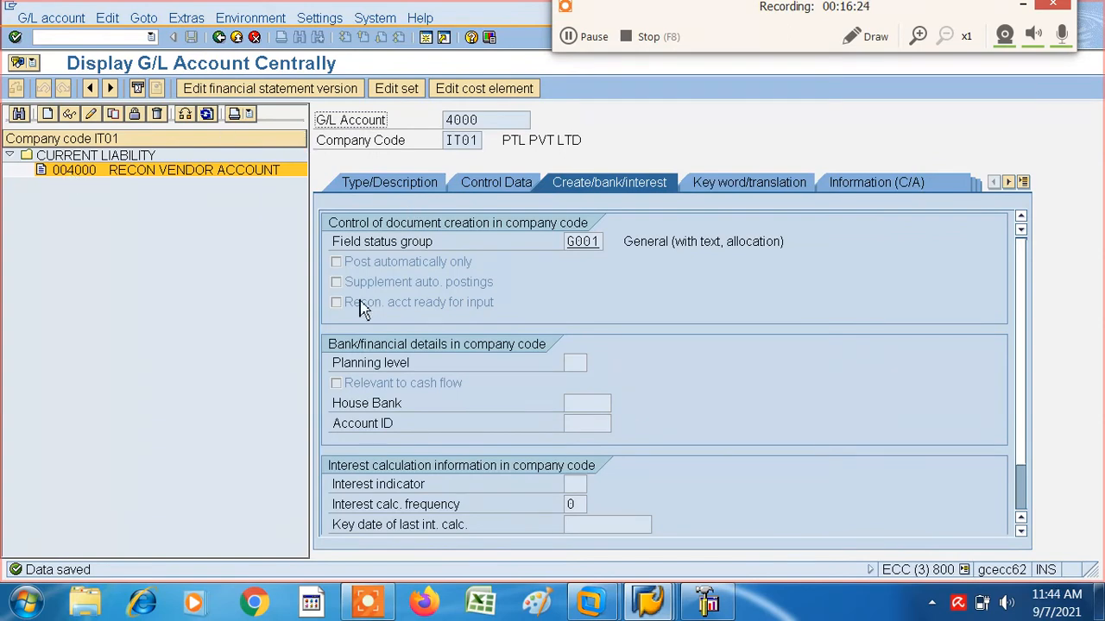
- Return to the vendor creation session and pick 4000 as the vendor's reconciliation account
{"action": "key", "text": "alt+Tab"}
{"action": "key", "text": "alt+Tab"}
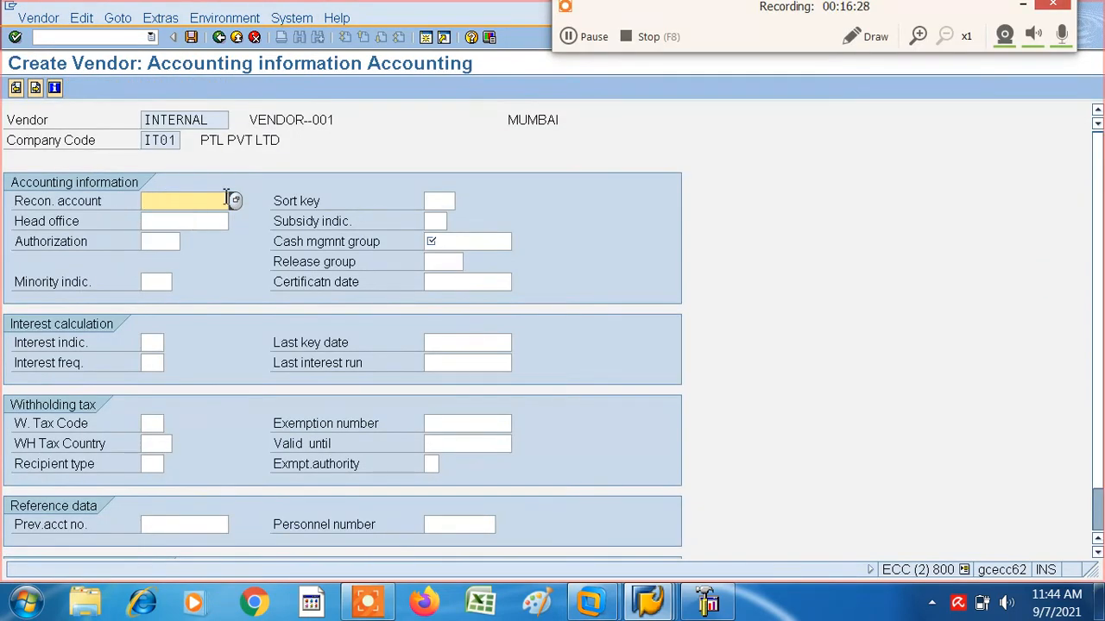
{"action": "key", "text": "Return"}
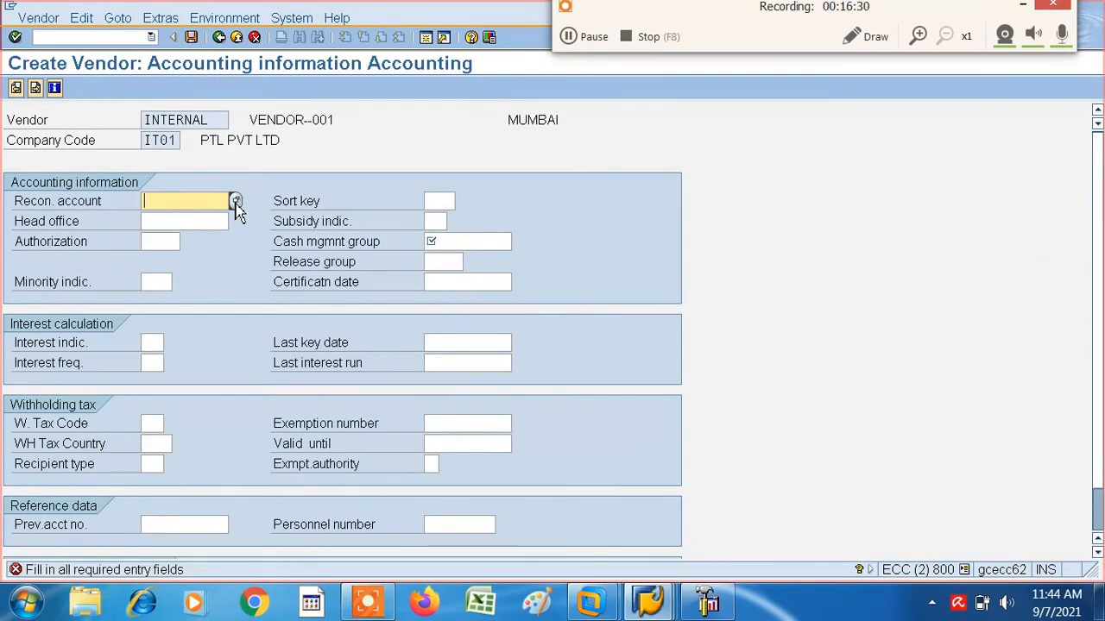
{"action": "left_click", "coordinate": [235, 202]}
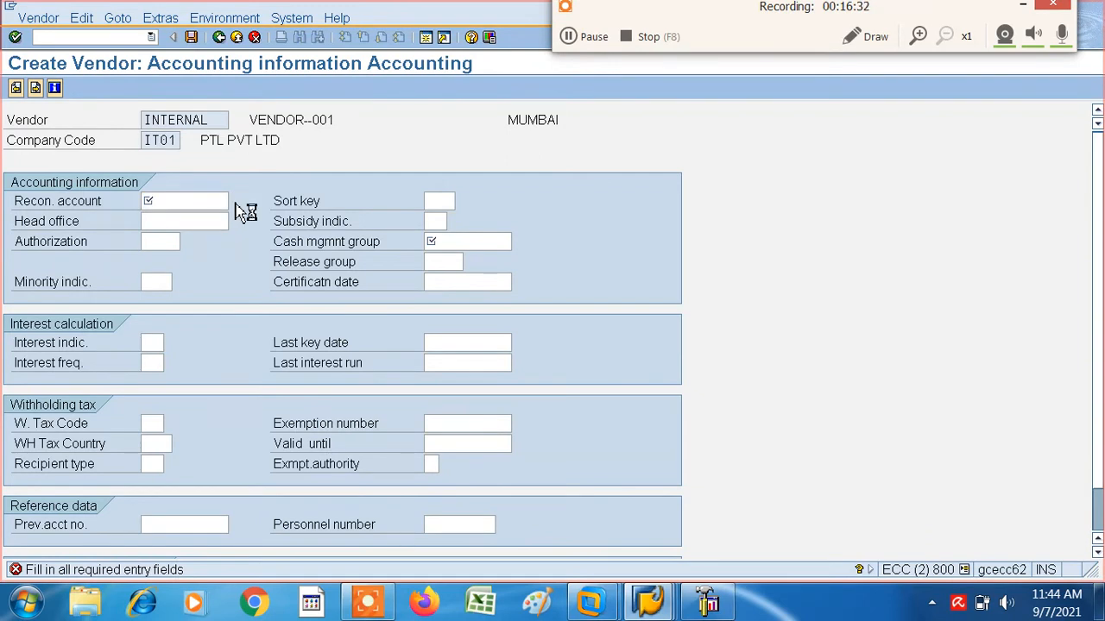
{"action": "double_click", "coordinate": [94, 187]}
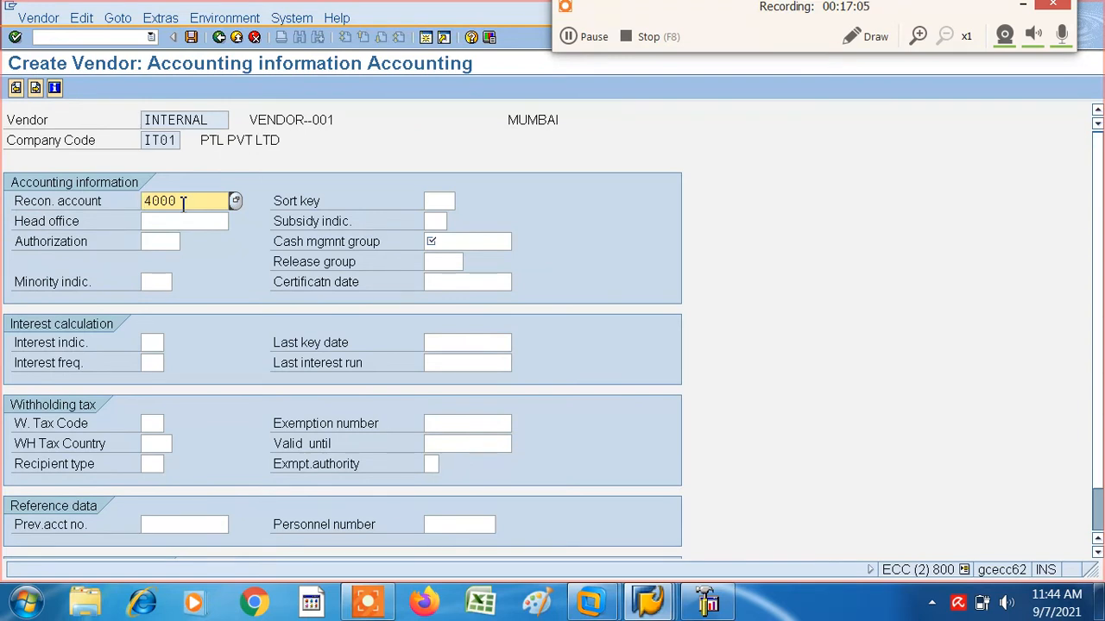
- Set the vendor's sort key to 001 and cash management group to A1, and continue to the accounting payment transactions
{"action": "left_click", "coordinate": [437, 200]}
{"action": "type", "text": "001"}
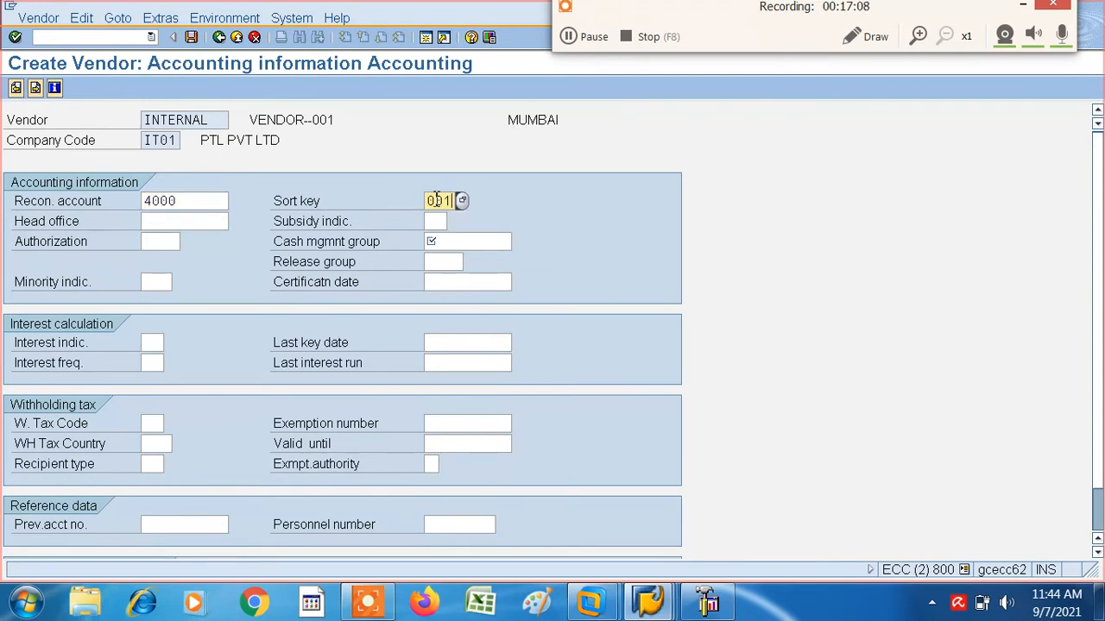
{"action": "key", "text": "Tab"}
{"action": "key", "text": "Tab"}
{"action": "key", "text": "Tab"}
{"action": "key", "text": "Tab"}
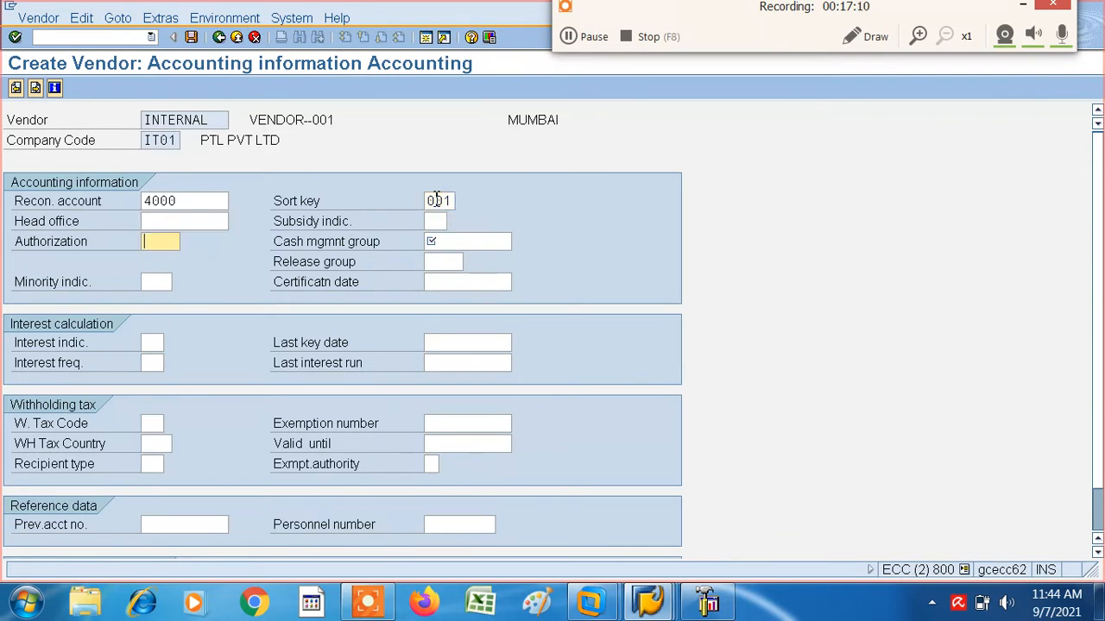
{"action": "type", "text": "A1"}
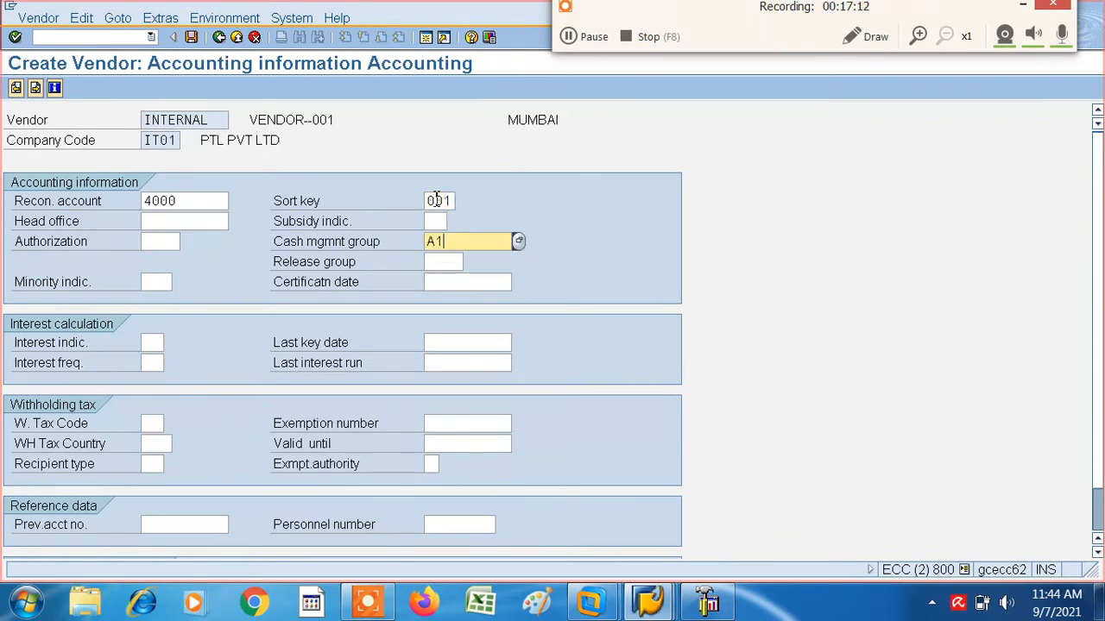
{"action": "key", "text": "Return"}
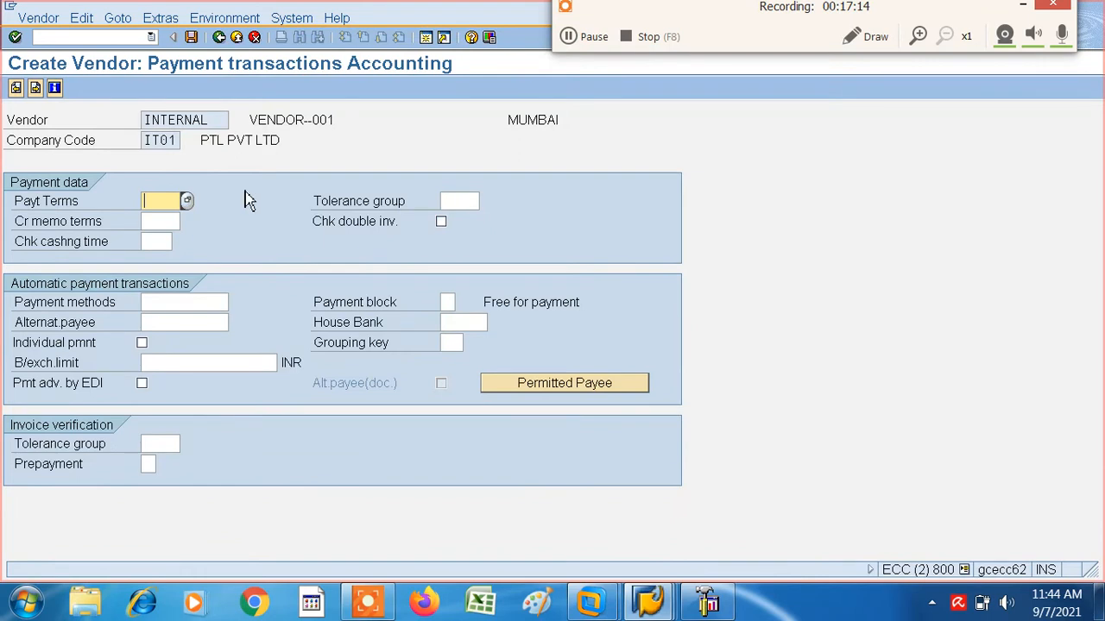
- Set the payment terms to 0001 and try to save the new vendor
{"action": "type", "text": "0001"}
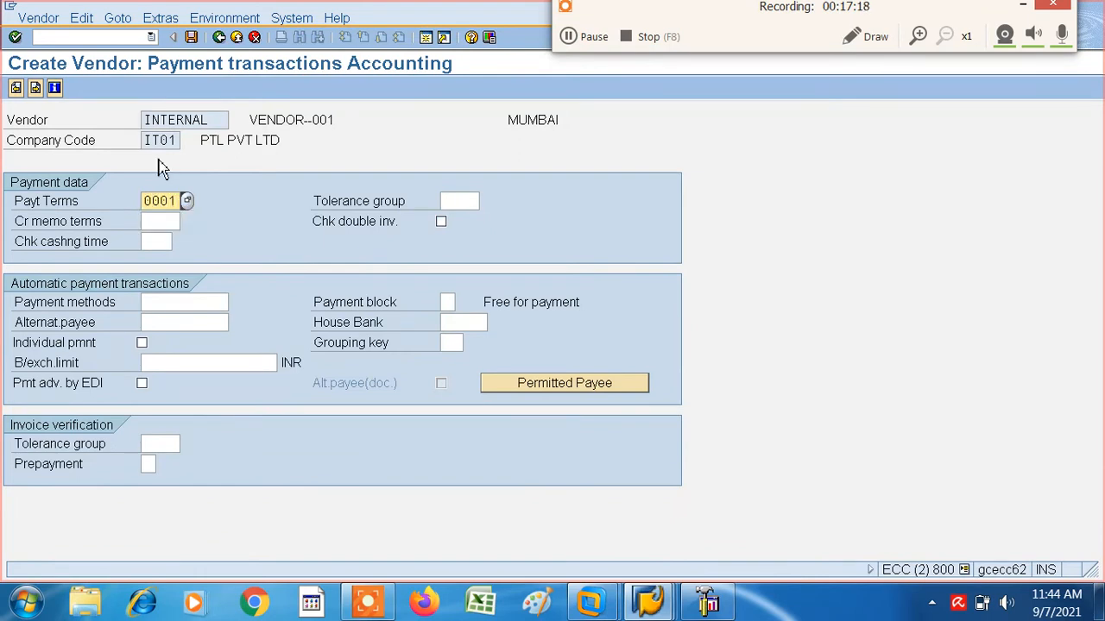
{"action": "left_click", "coordinate": [193, 37]}
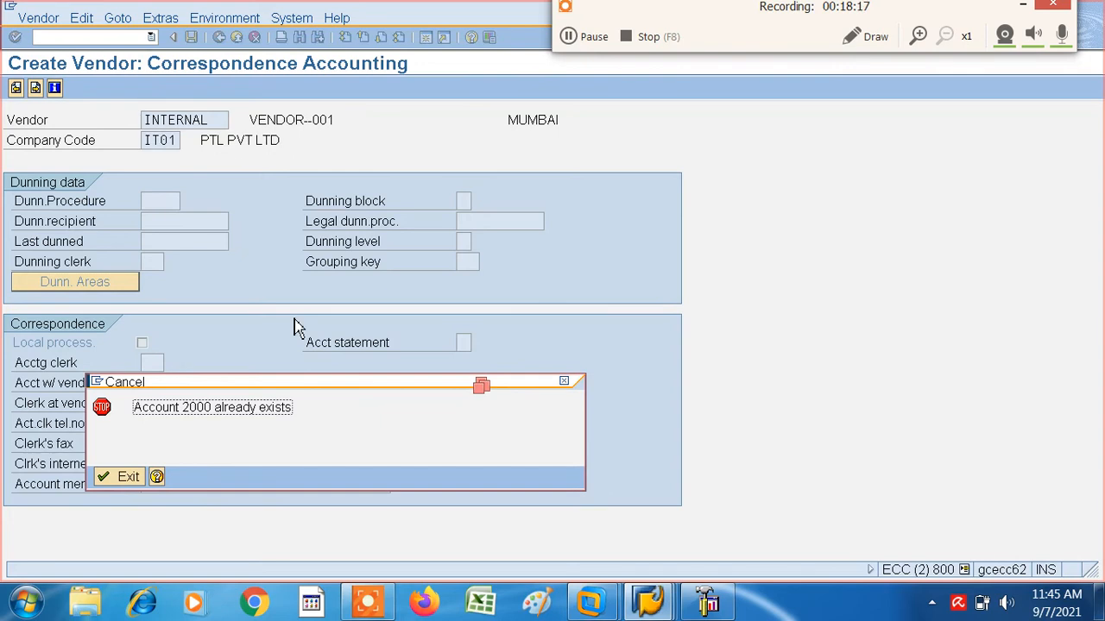
{"action": "left_click", "coordinate": [568, 37]}
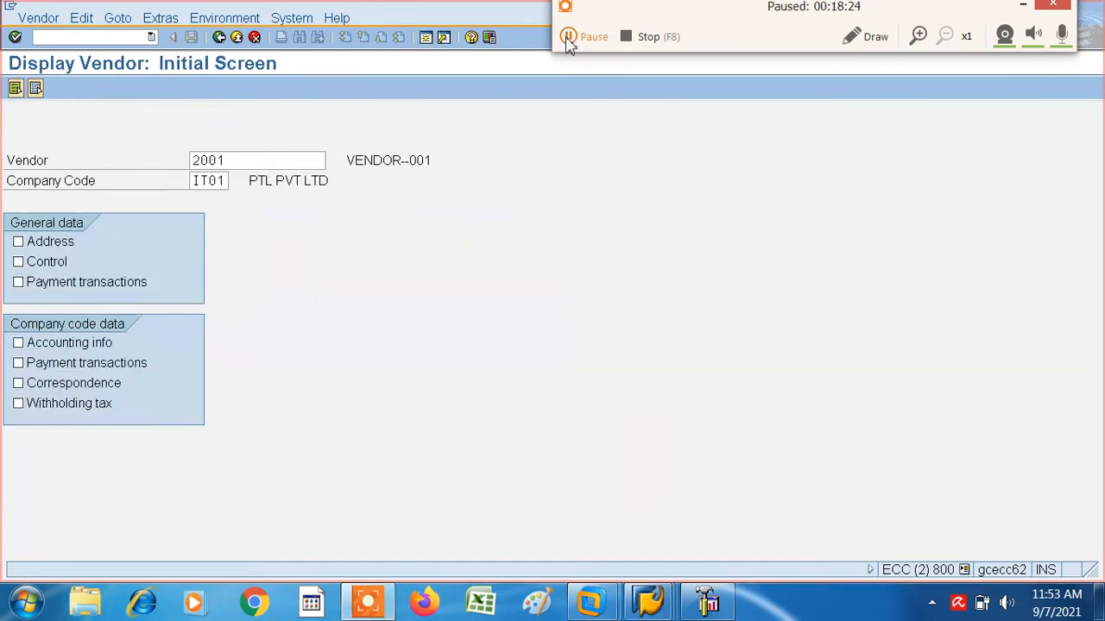
{"action": "left_click", "coordinate": [568, 36]}
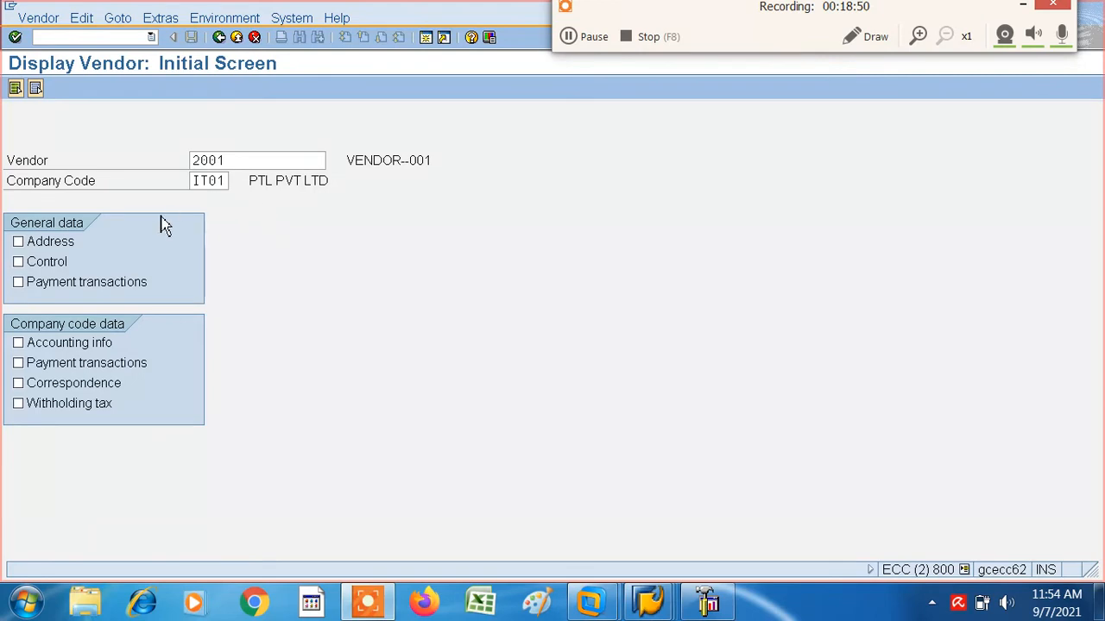
- Select address, control and payment transactions in general data plus payment transactions in company code data, and display VENDOR--001
{"action": "left_click", "coordinate": [19, 245]}
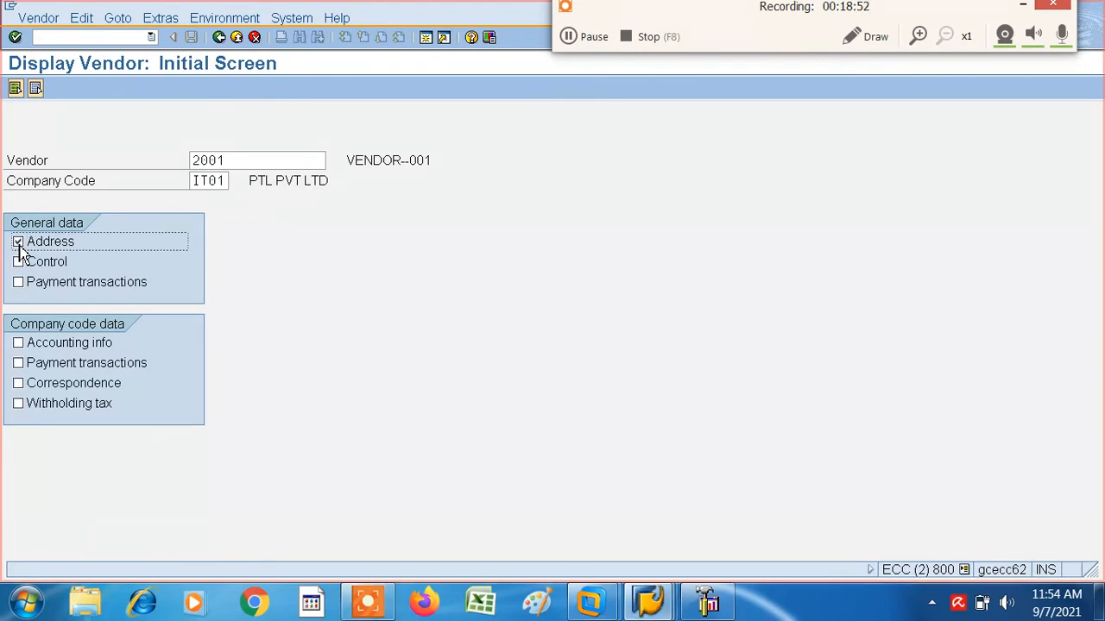
{"action": "left_click", "coordinate": [19, 264]}
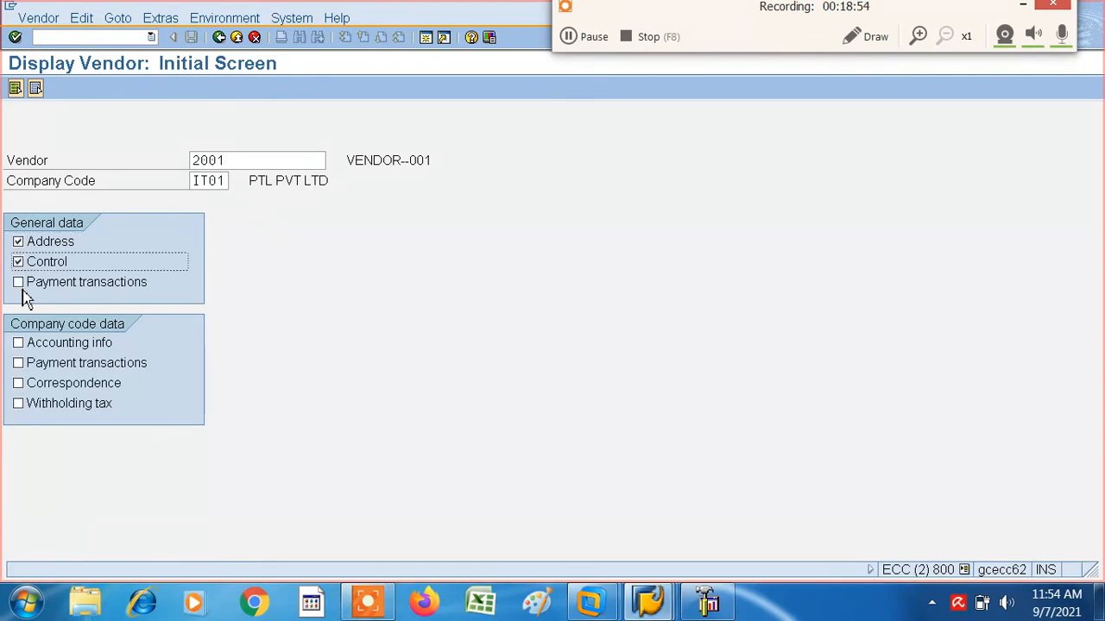
{"action": "left_click", "coordinate": [19, 284]}
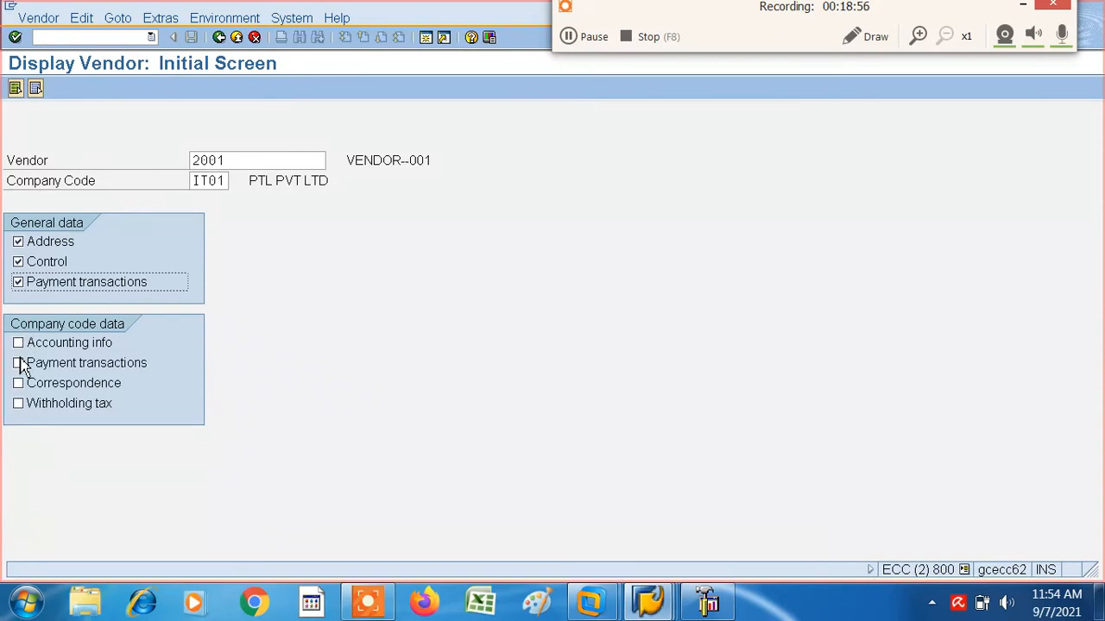
{"action": "left_click", "coordinate": [19, 365]}
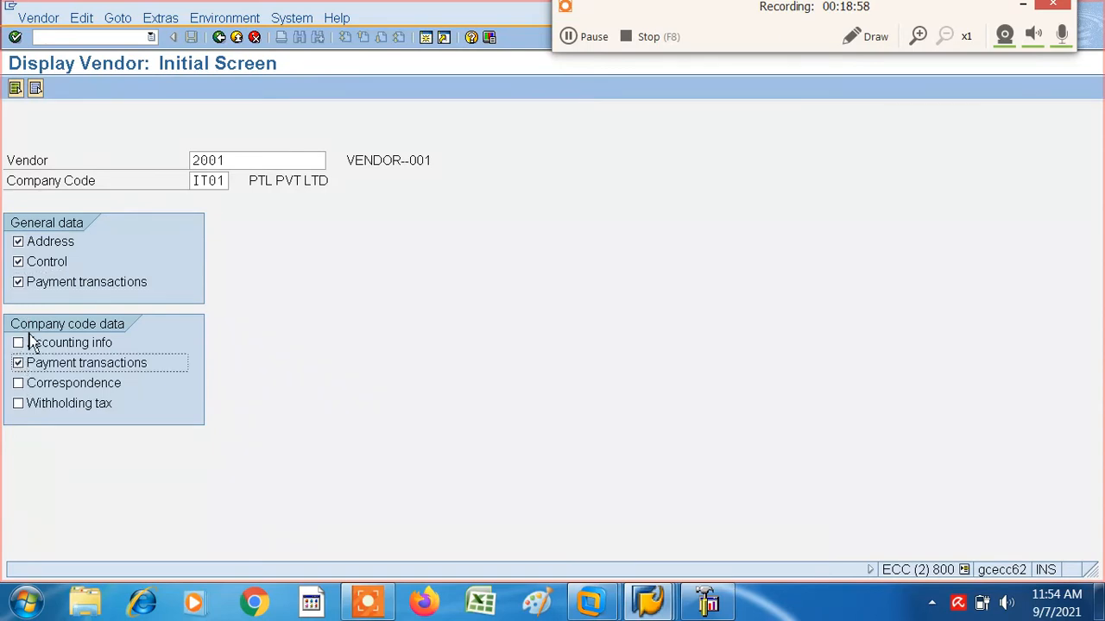
{"action": "key", "text": "Return"}
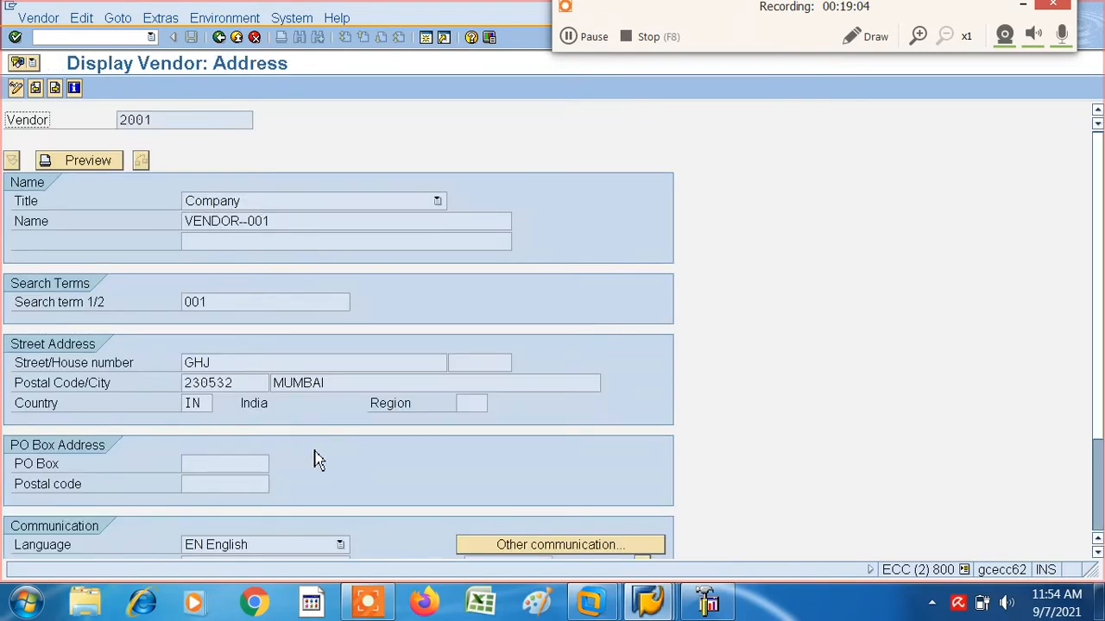
- Review the vendor's control and payment transactions data through the last data screen, and exit the display
{"action": "key", "text": "Return"}
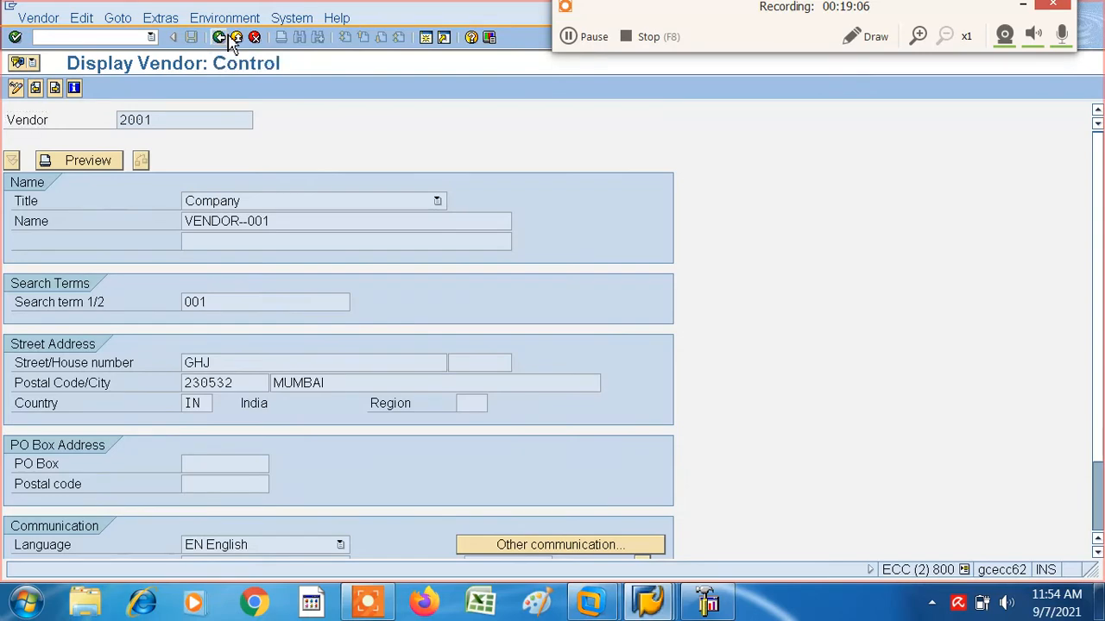
{"action": "key", "text": "Return"}
{"action": "key", "text": "Return"}
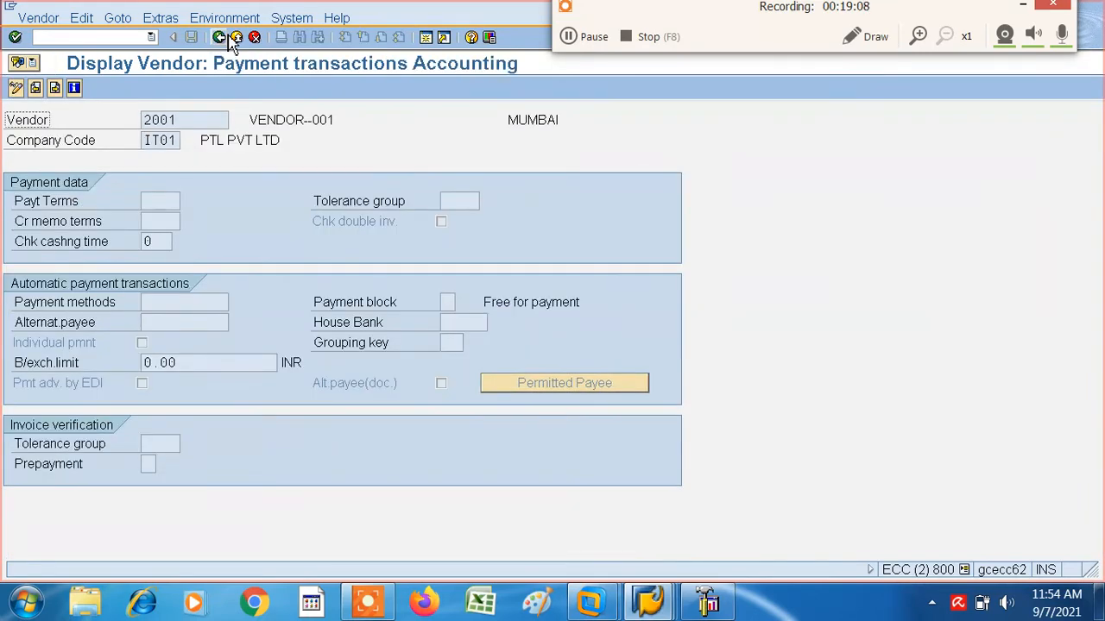
{"action": "key", "text": "Return"}
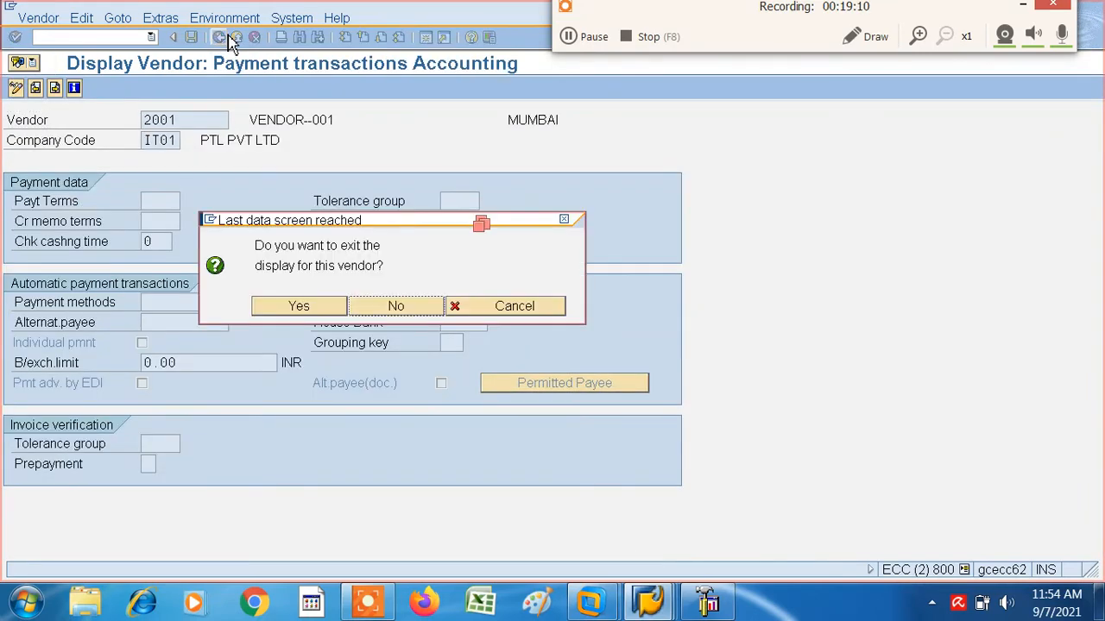
{"action": "left_click", "coordinate": [316, 308]}
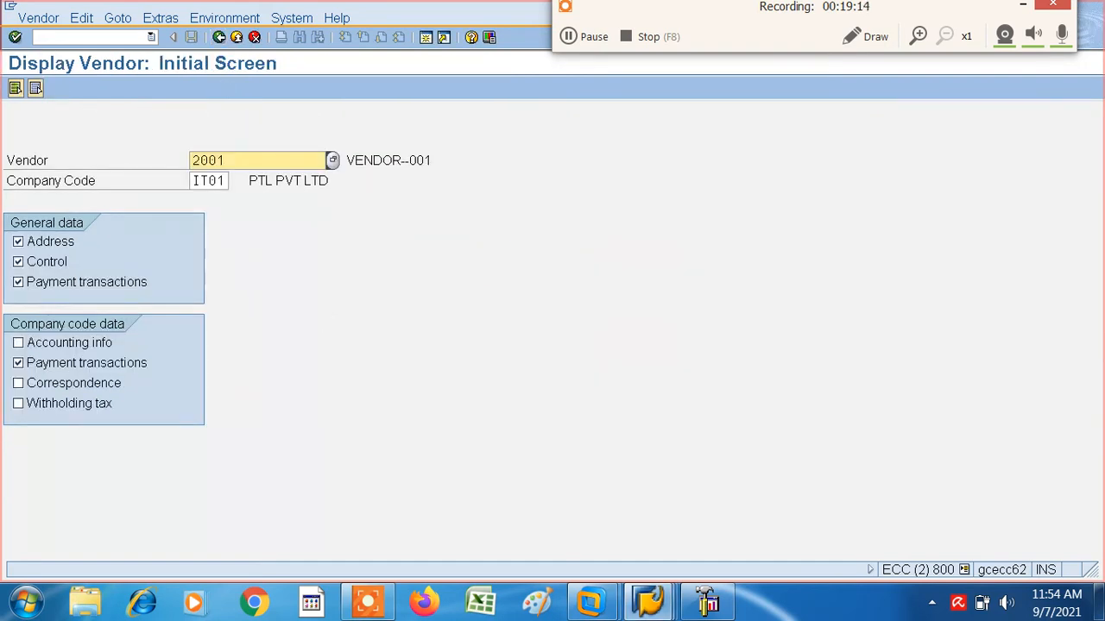
- Switch VENDOR--001 to change mode and fill in its PO box and PO box postal code
{"action": "left_click", "coordinate": [36, 24]}
{"action": "left_click", "coordinate": [50, 54]}
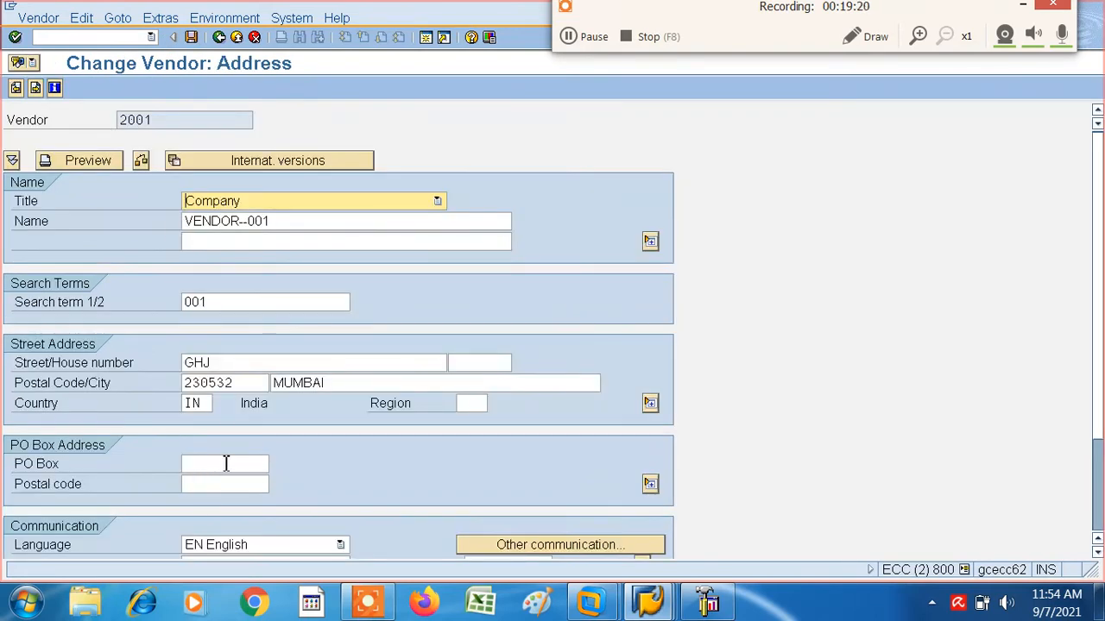
{"action": "left_click", "coordinate": [225, 463]}
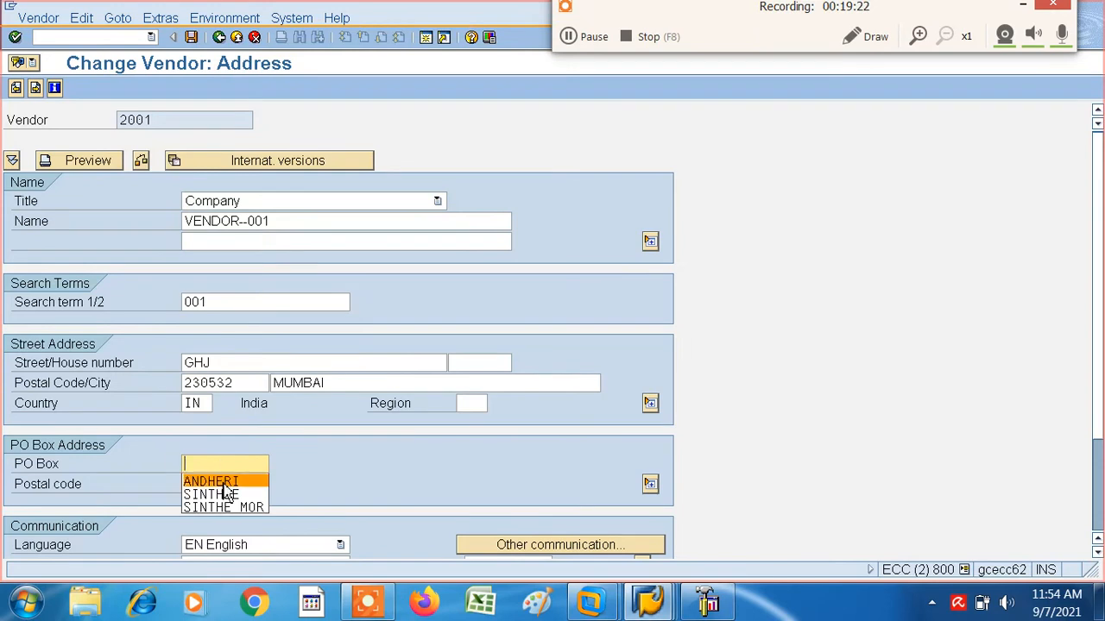
{"action": "left_click", "coordinate": [223, 483]}
{"action": "left_click", "coordinate": [206, 485]}
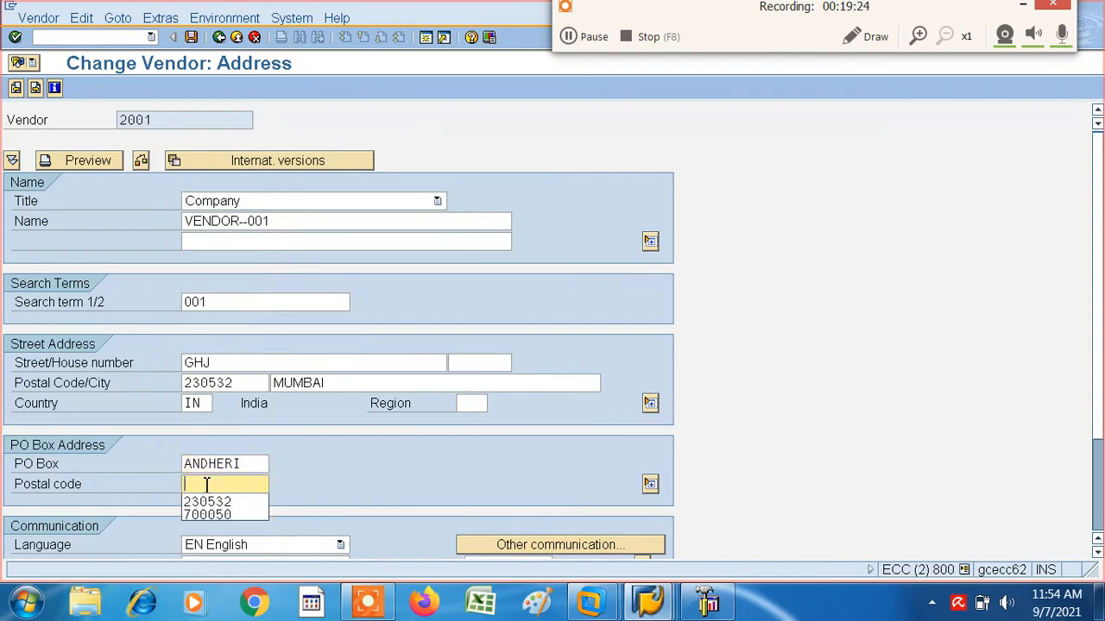
{"action": "left_click", "coordinate": [208, 502]}
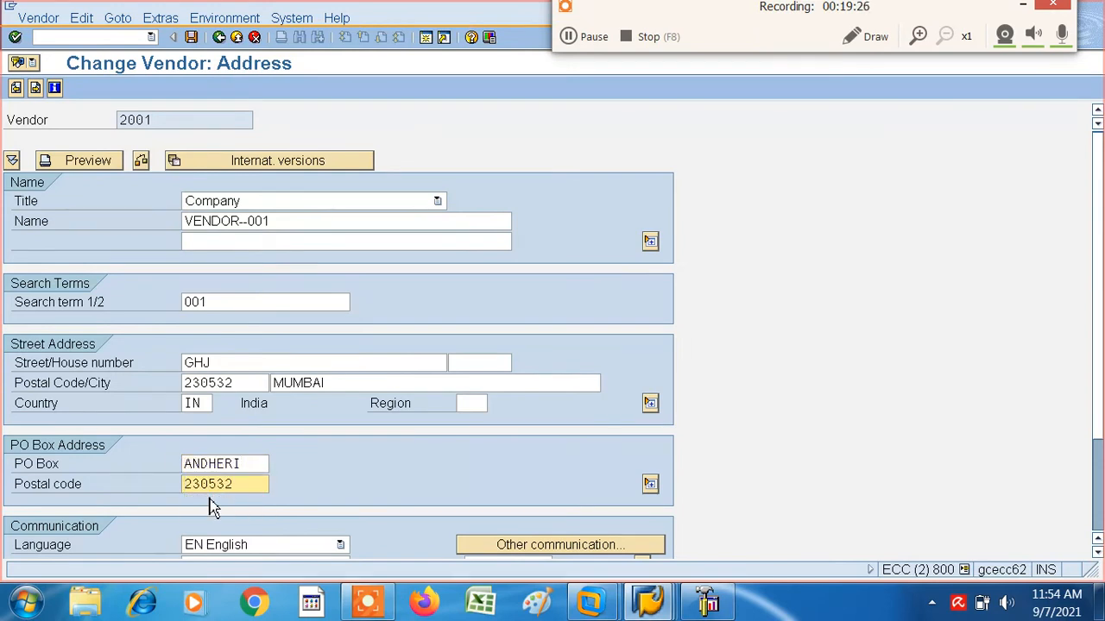
- Set the vendor's company-code payment terms to 0001, save the changes and leave vendor maintenance
{"action": "key", "text": "Return"}
{"action": "key", "text": "Return"}
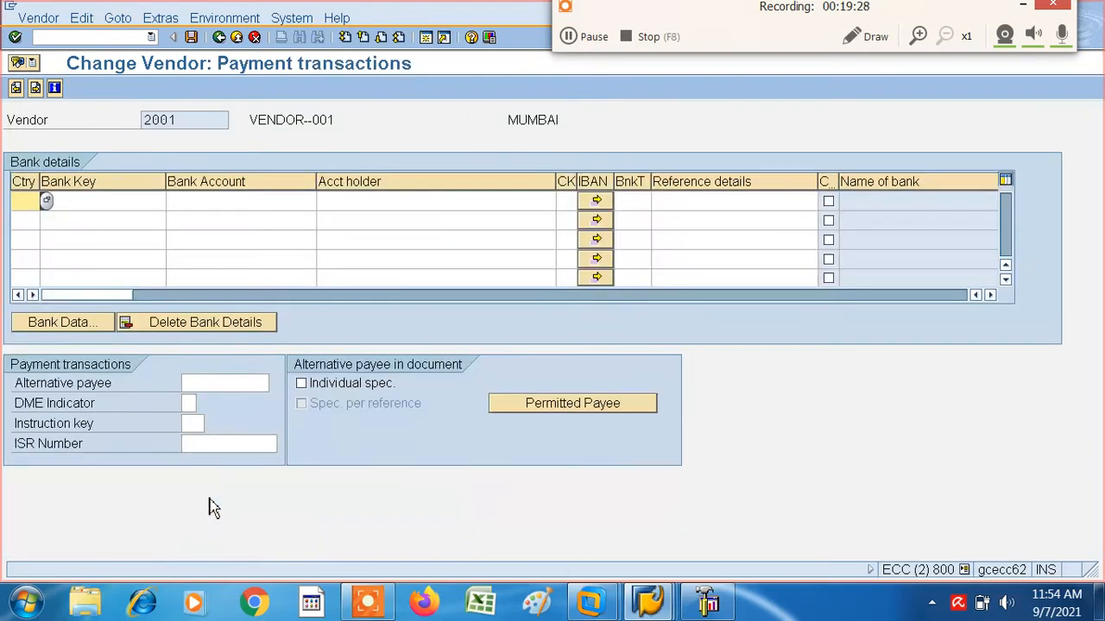
{"action": "key", "text": "Return"}
{"action": "key", "text": "Down"}
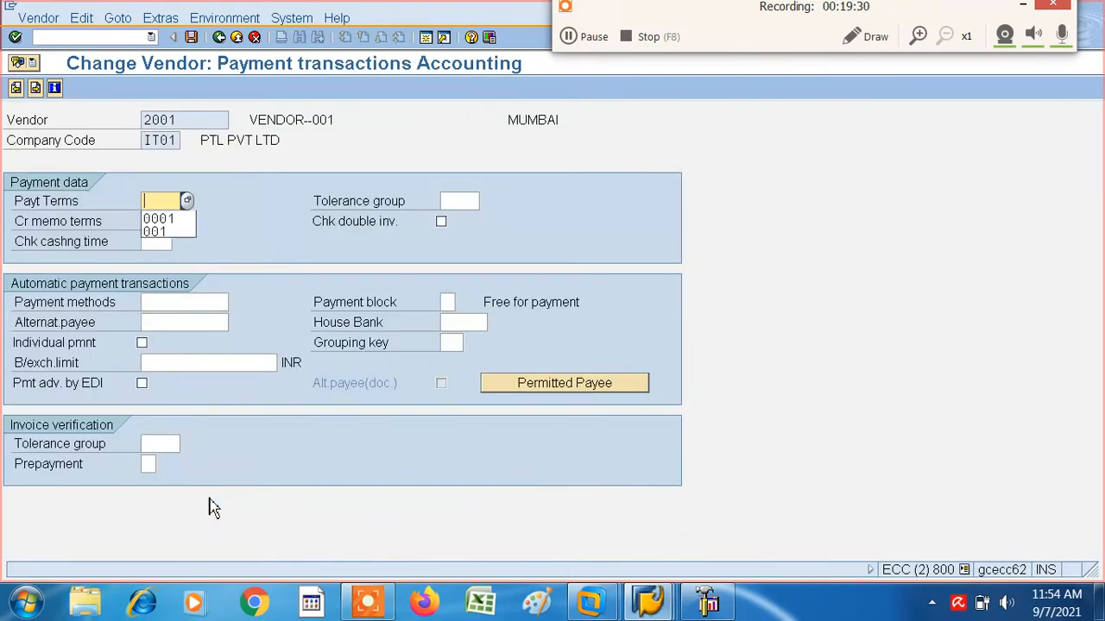
{"action": "left_click", "coordinate": [170, 220]}
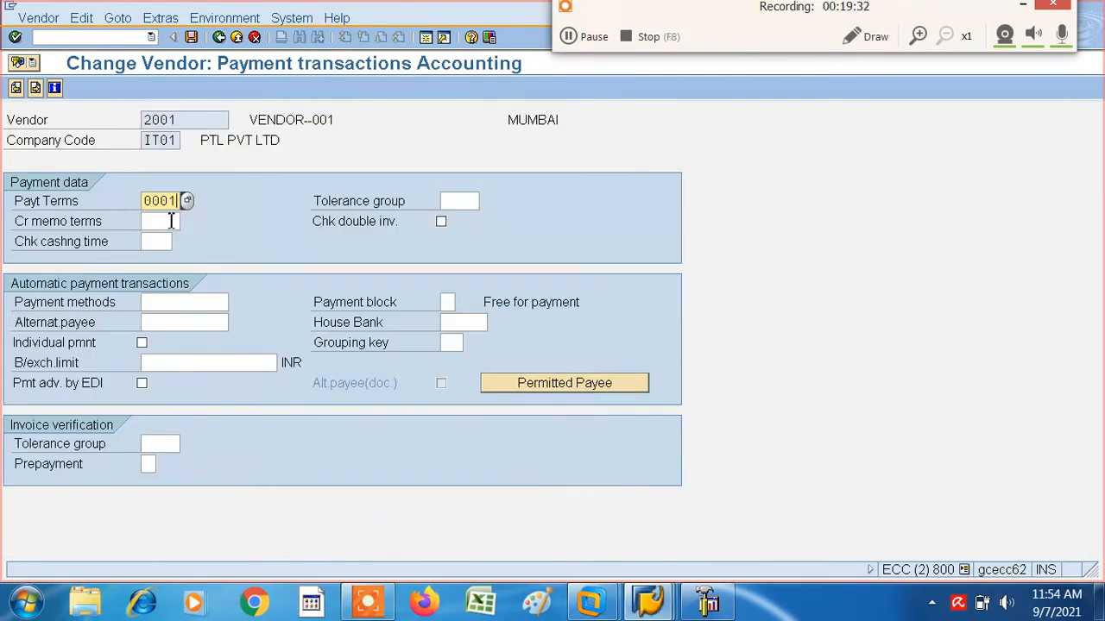
{"action": "key", "text": "Return"}
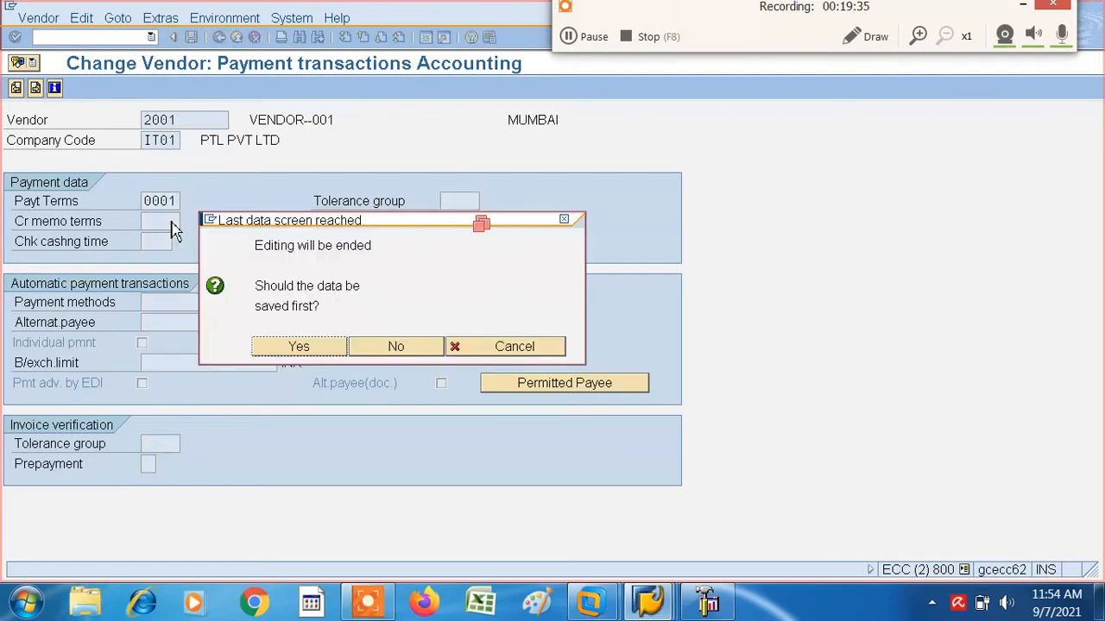
{"action": "left_click", "coordinate": [300, 349]}
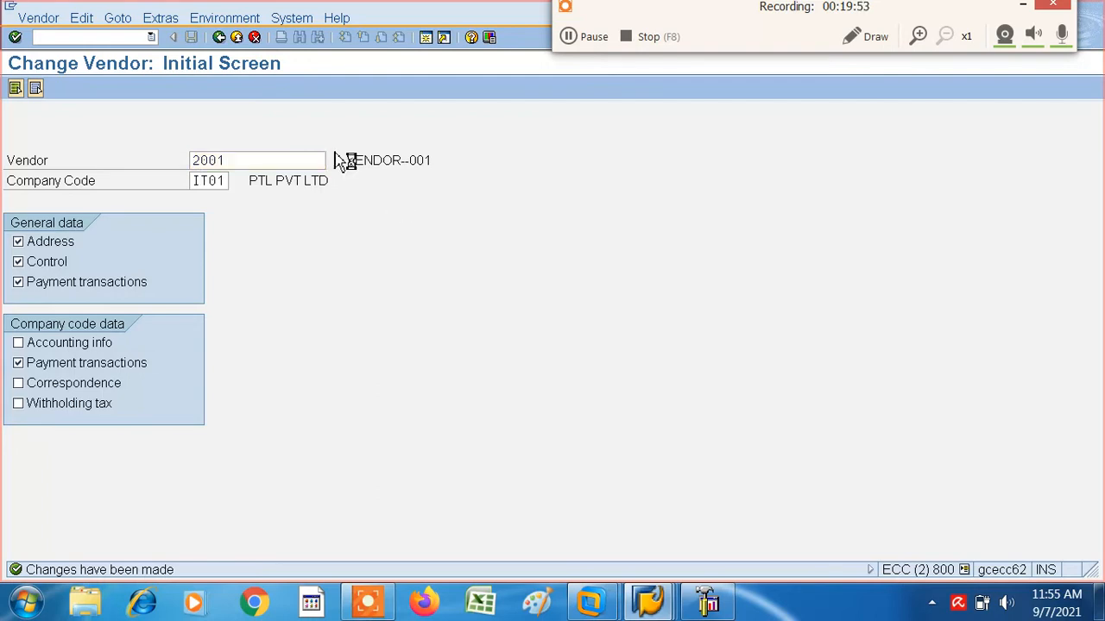
{"action": "key", "text": "Return"}
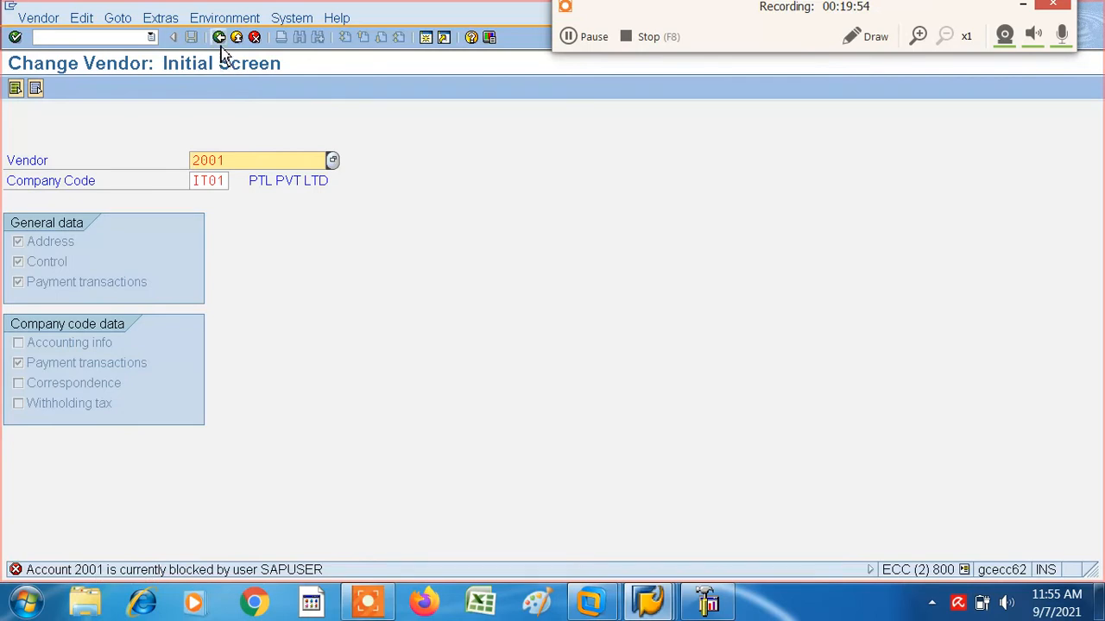
{"action": "left_click", "coordinate": [221, 49]}
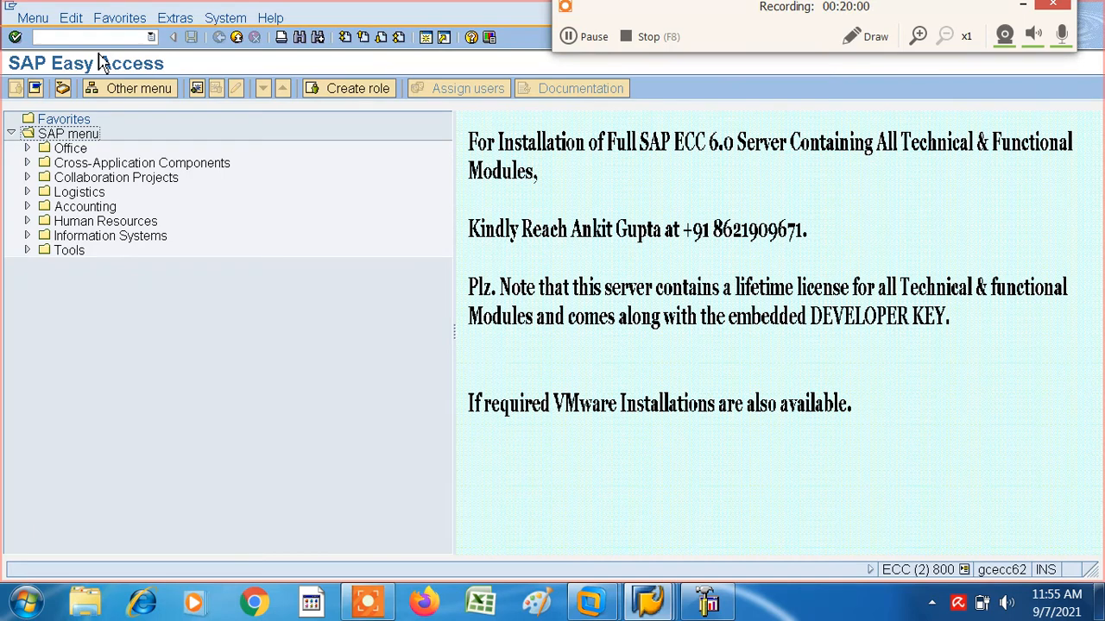
- Open vendor invoice entry with transaction code FB60
{"action": "left_click", "coordinate": [58, 38]}
{"action": "type", "text": "FB60"}
{"action": "key", "text": "Return"}
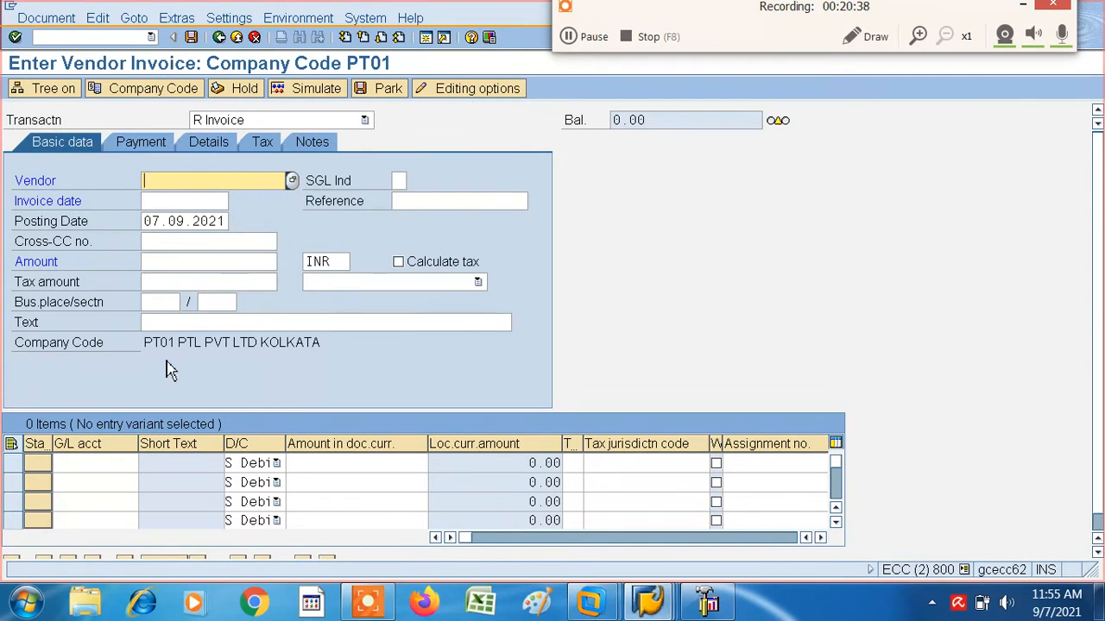
- Switch the vendor invoice entry to company code IT01
{"action": "left_click", "coordinate": [164, 91]}
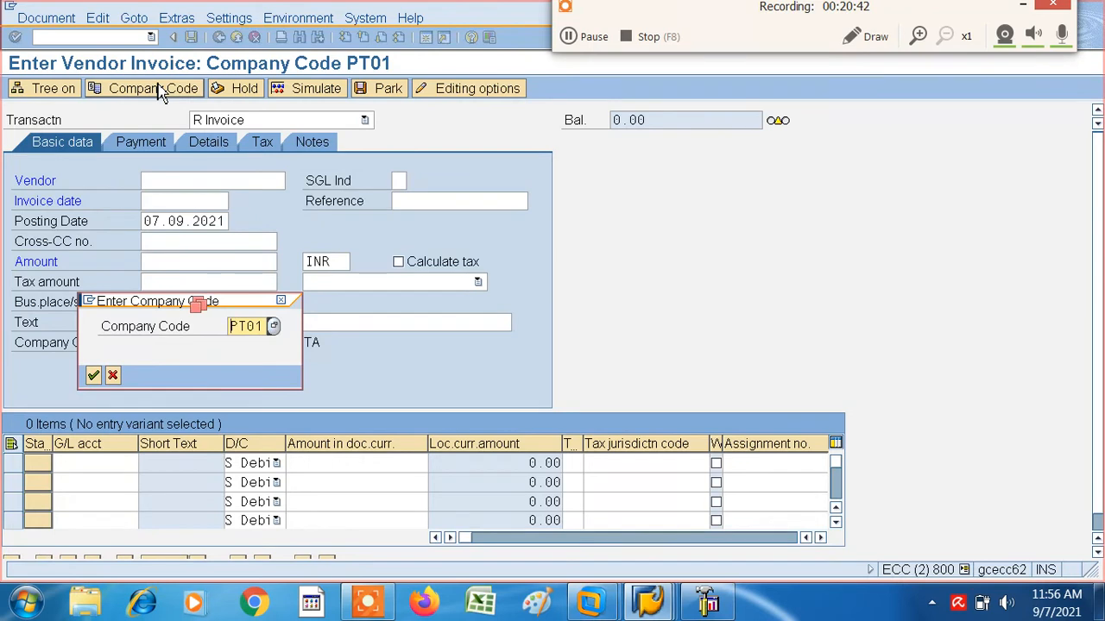
{"action": "key", "text": "Delete"}
{"action": "key", "text": "Delete"}
{"action": "type", "text": "IT01"}
{"action": "key", "text": "Return"}
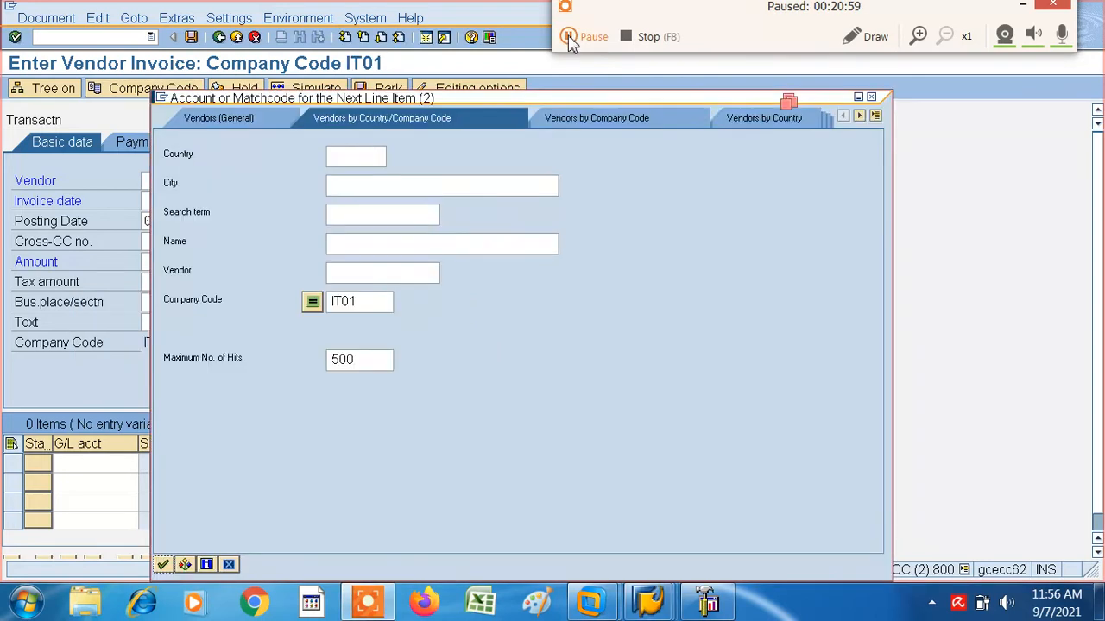
{"action": "left_click", "coordinate": [567, 37]}
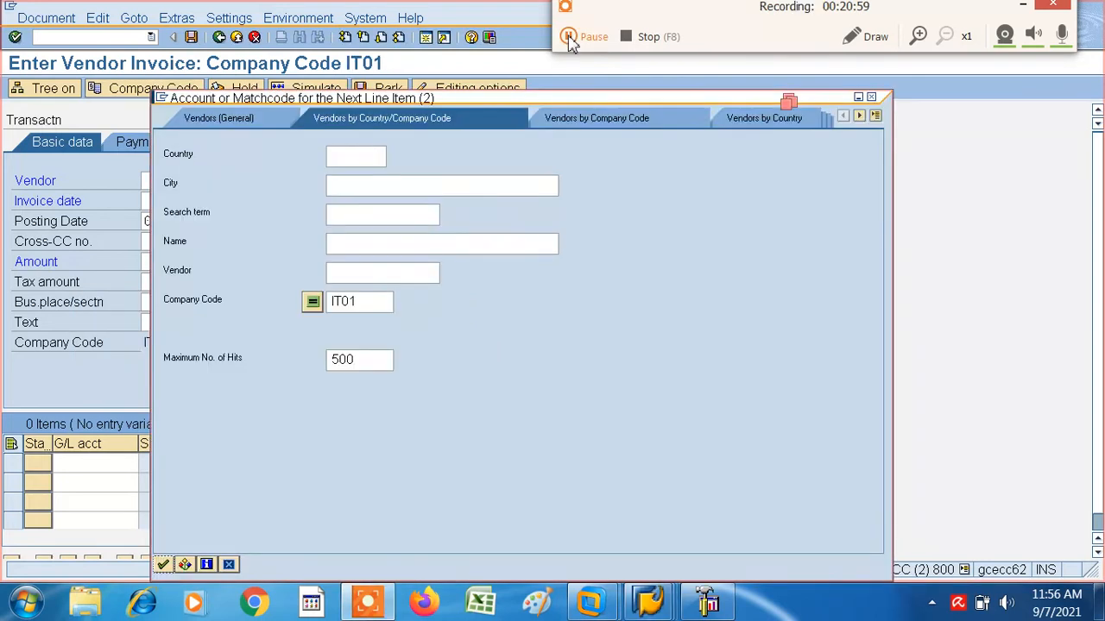
- Look up the vendors of company code IT01, assign VENDOR--001 to the invoice, and set the invoice date to 05.09.2021
{"action": "left_click", "coordinate": [163, 564]}
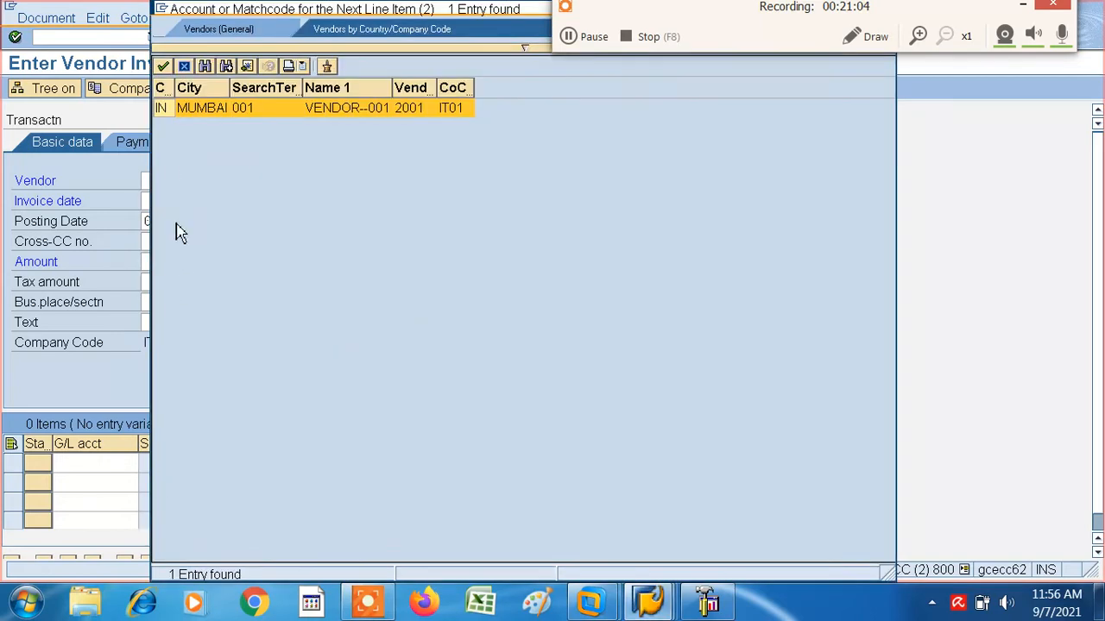
{"action": "left_click", "coordinate": [163, 67]}
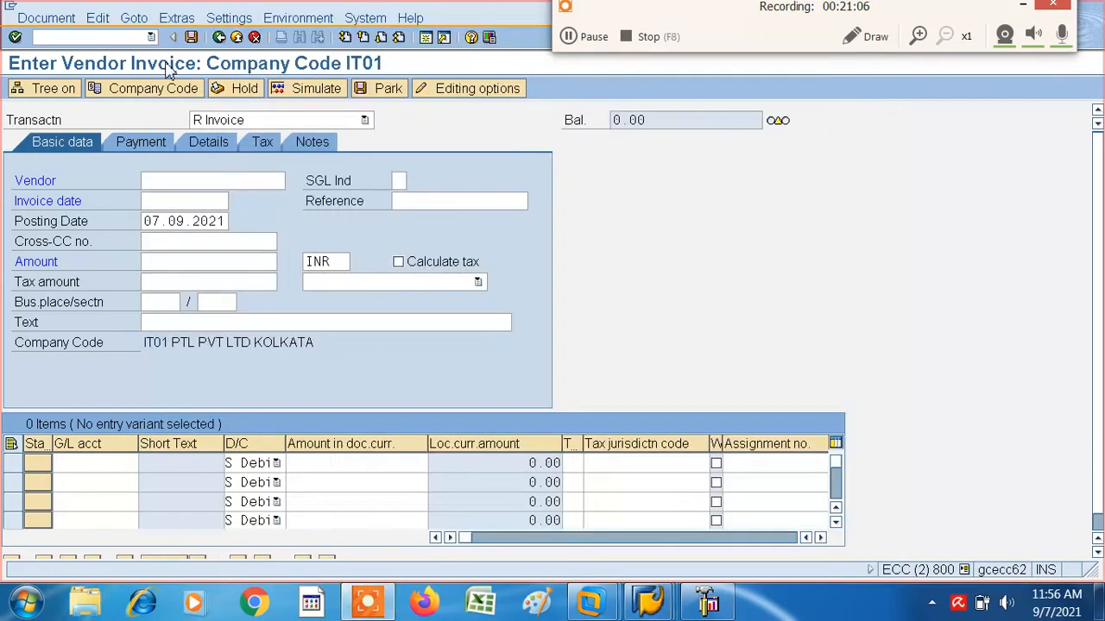
{"action": "left_click", "coordinate": [167, 205]}
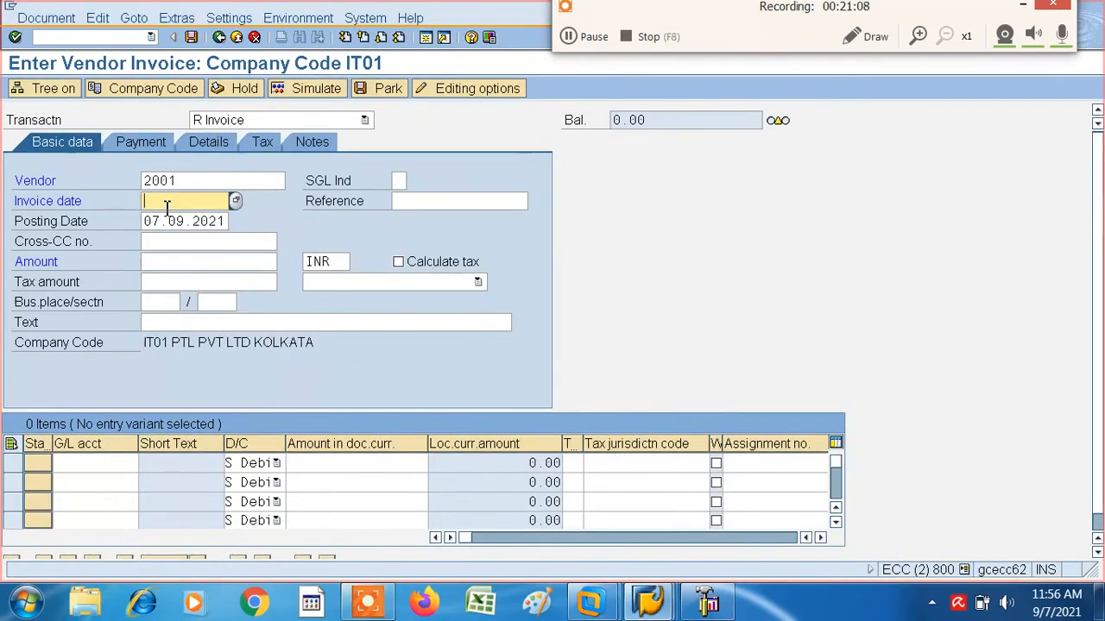
{"action": "left_click", "coordinate": [236, 201]}
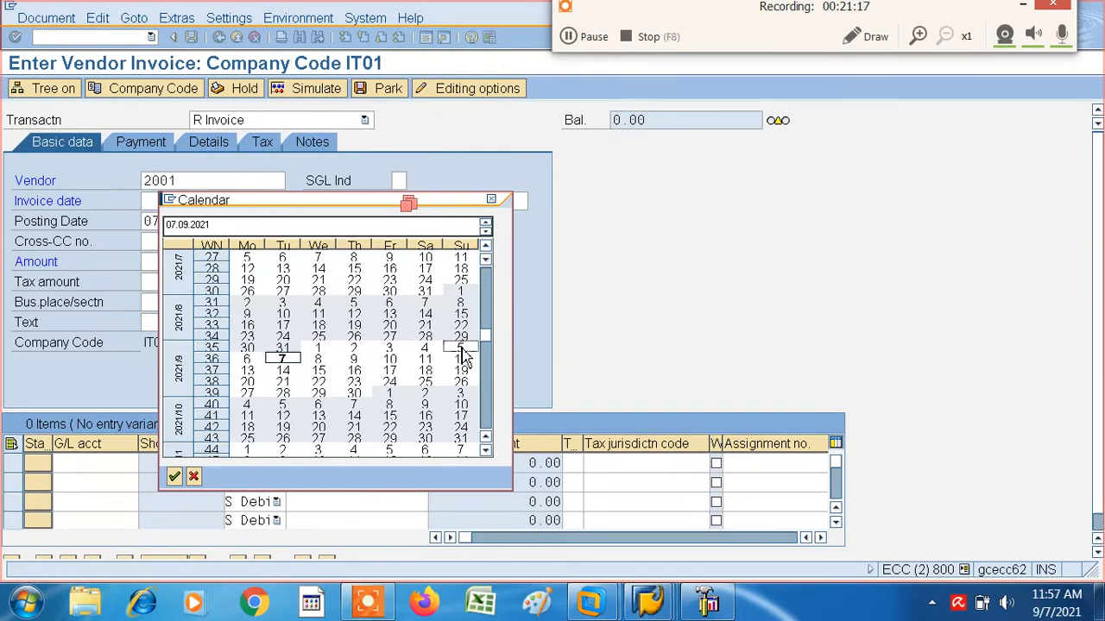
{"action": "double_click", "coordinate": [461, 349]}
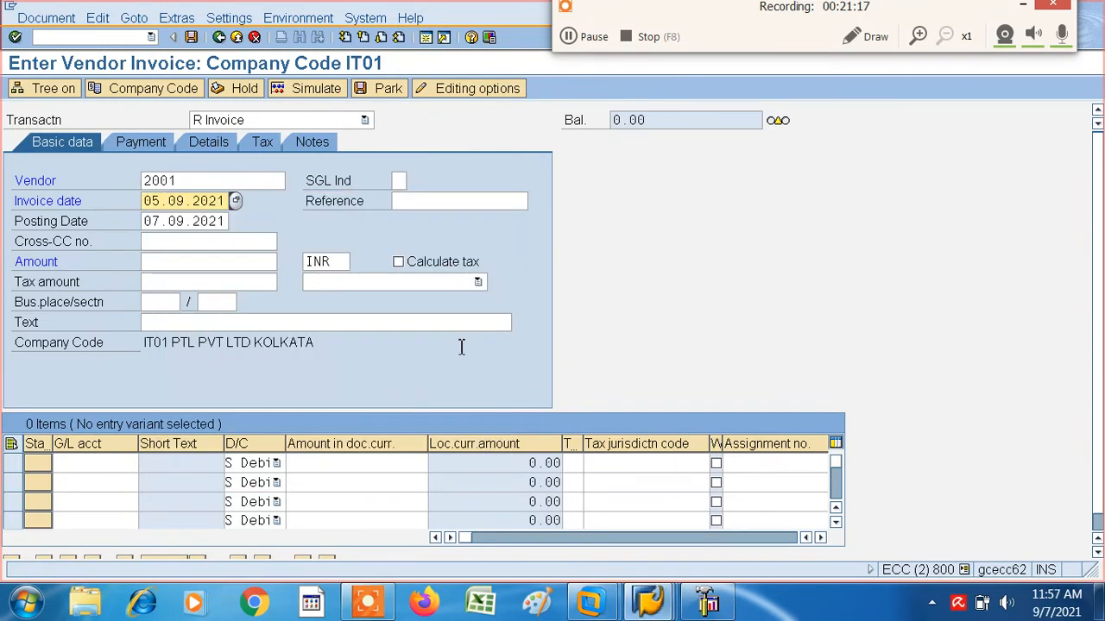
- Set the invoice amount to 4000, keeping INR as the currency
{"action": "left_click", "coordinate": [152, 262]}
{"action": "type", "text": "4000"}
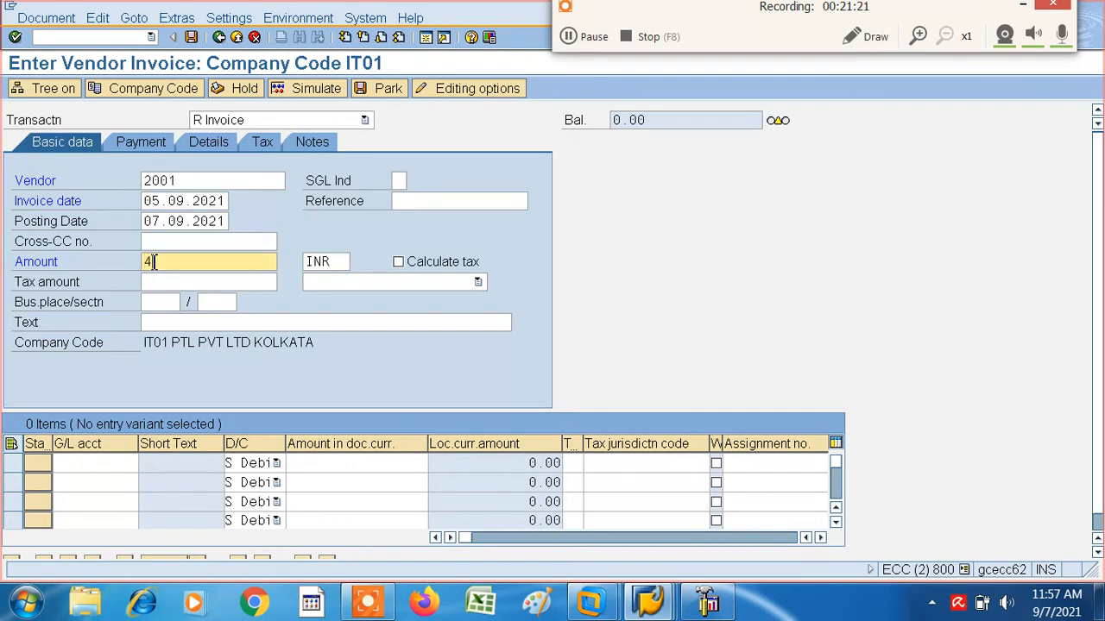
{"action": "key", "text": "Tab"}
{"action": "key", "text": "Tab"}
{"action": "key", "text": "Tab"}
{"action": "key", "text": "Tab"}
{"action": "key", "text": "Tab"}
{"action": "key", "text": "Tab"}
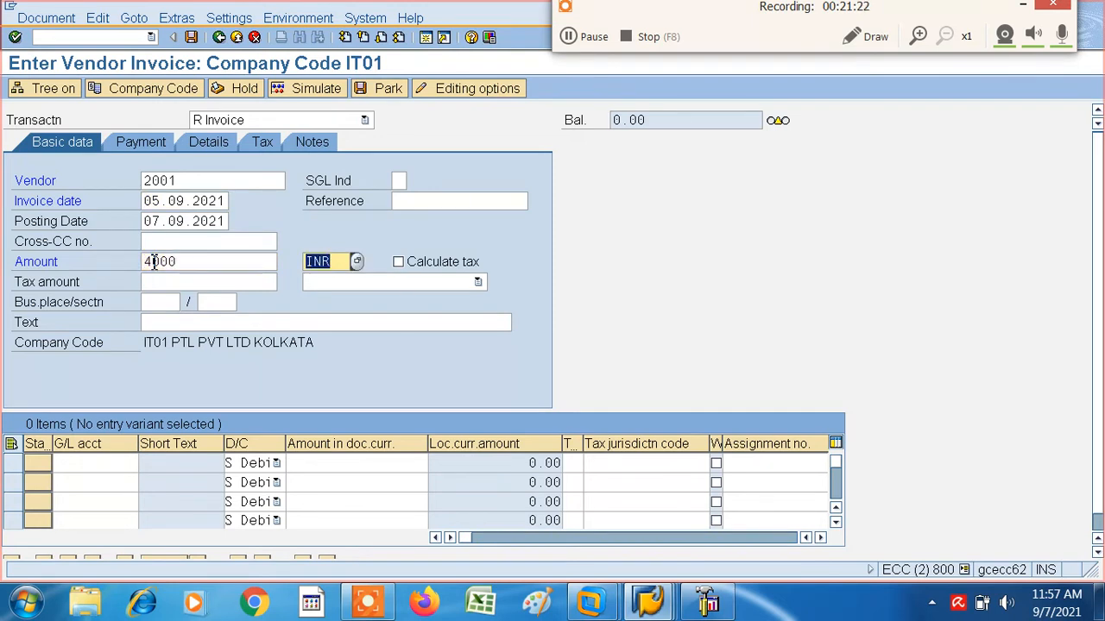
{"action": "key", "text": "Tab"}
{"action": "key", "text": "Tab"}
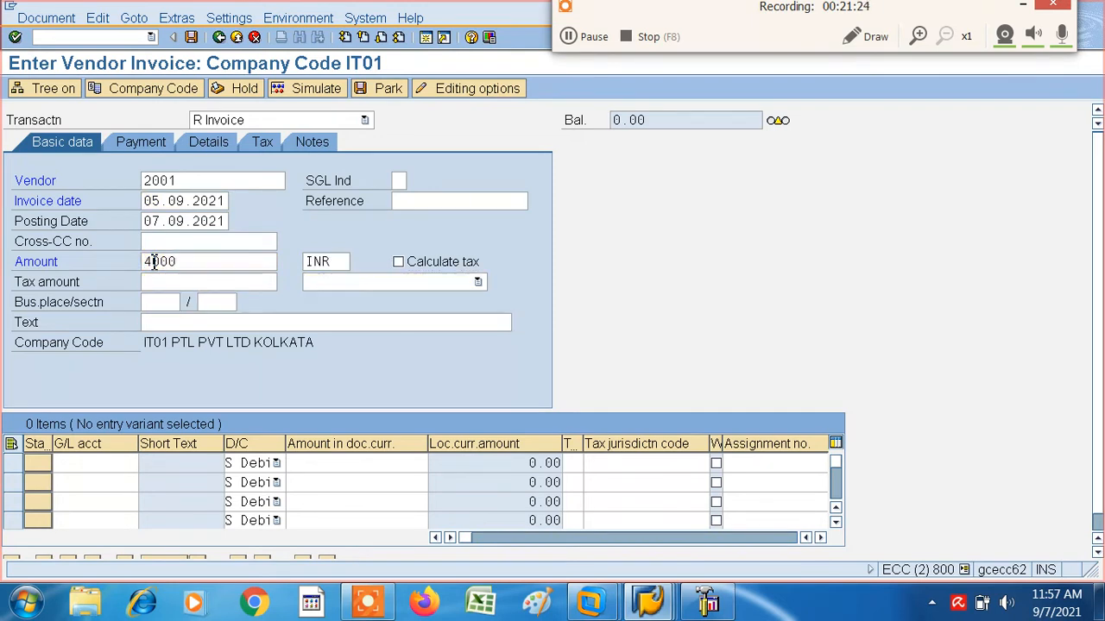
- Look up the G/L accounts in chart of accounts IT01 and assign water supply account 2000 to the first line item
{"action": "left_click", "coordinate": [144, 463]}
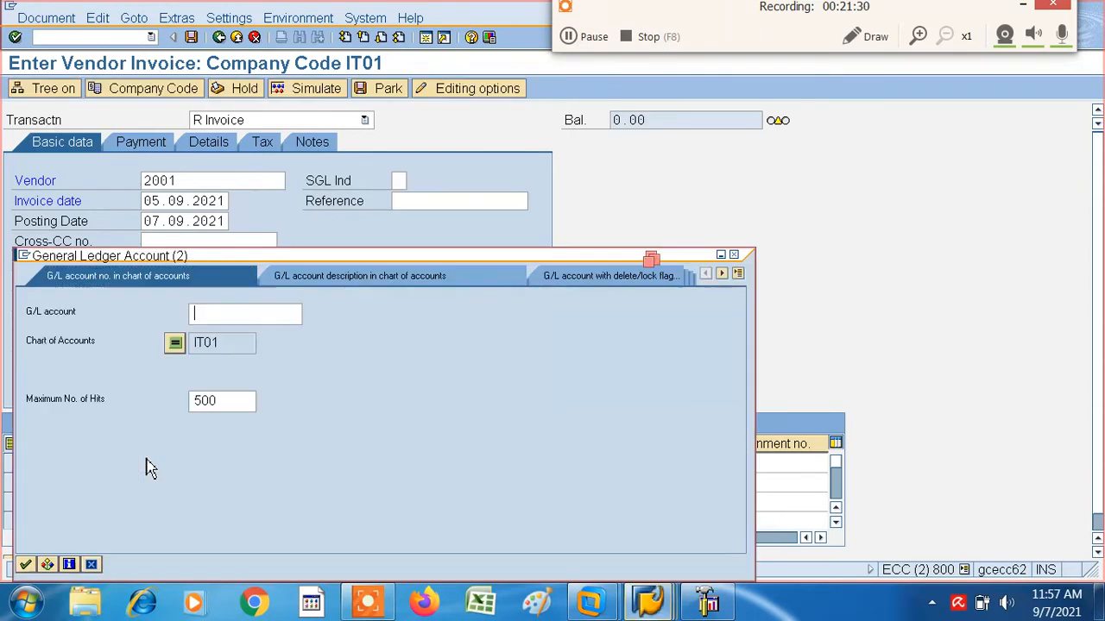
{"action": "left_click", "coordinate": [28, 565]}
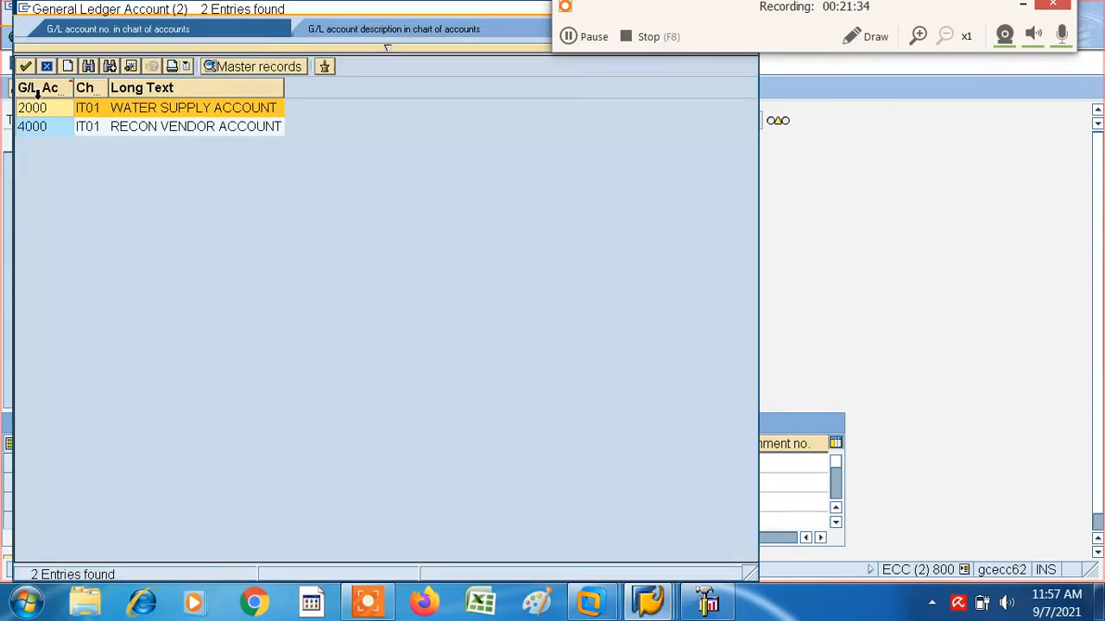
{"action": "double_click", "coordinate": [39, 114]}
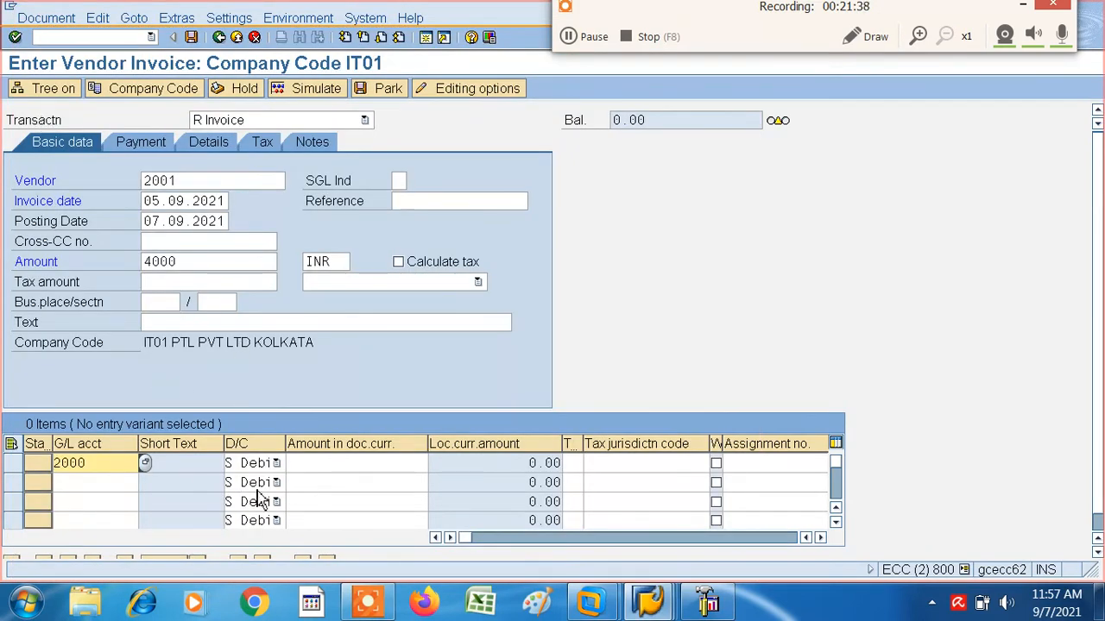
- Enter * as the debit line's document currency amount to take over the invoice total, and simulate the invoice posting
{"action": "left_click", "coordinate": [346, 466]}
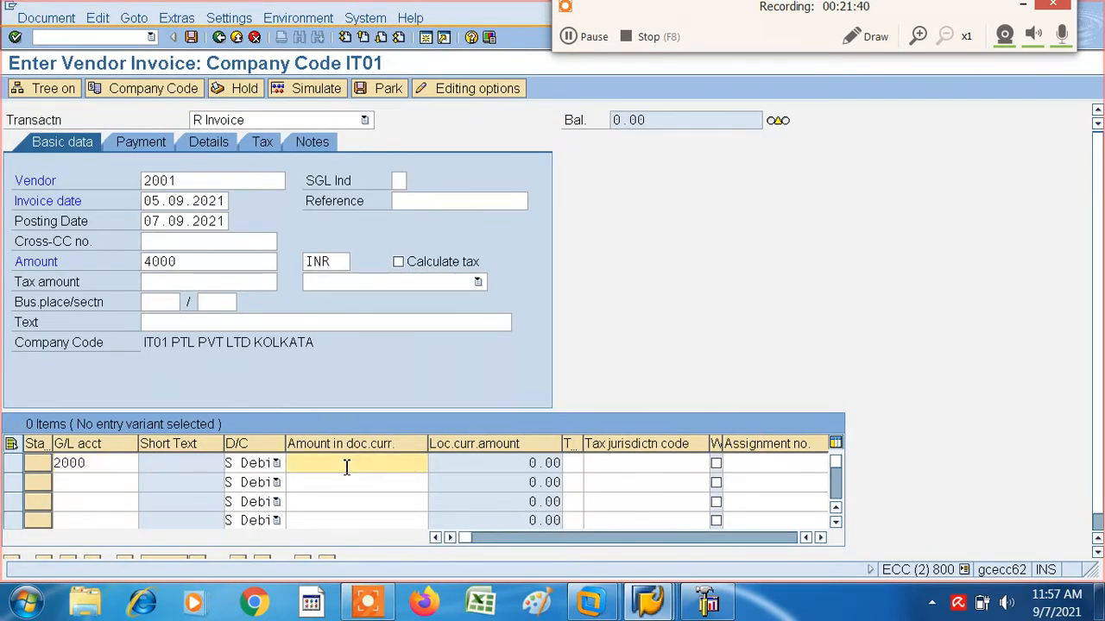
{"action": "type", "text": "*"}
{"action": "key", "text": "Return"}
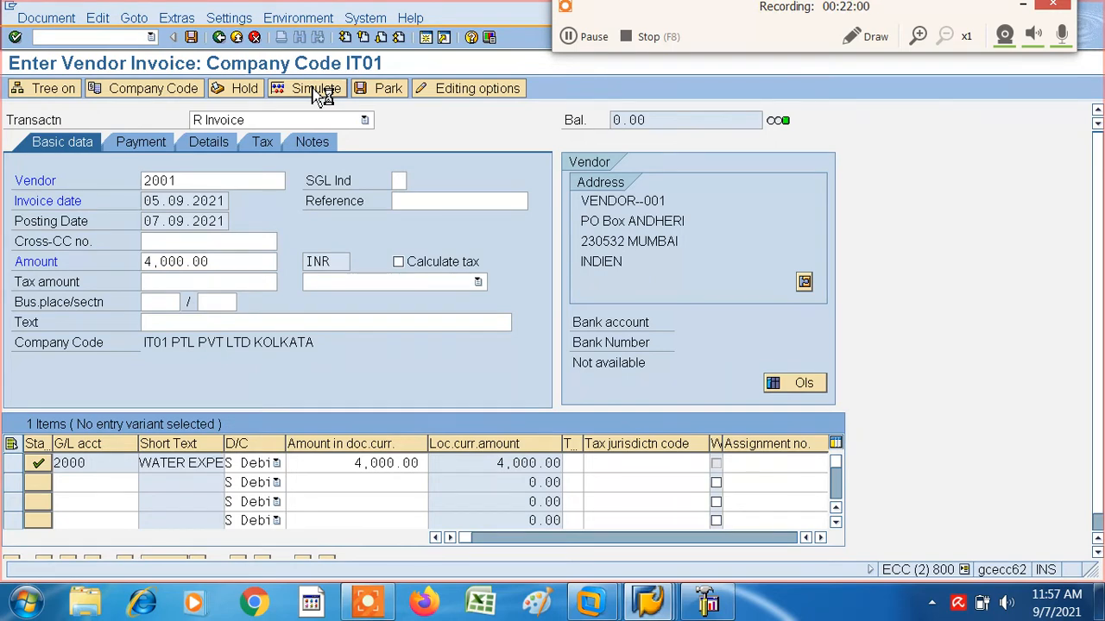
{"action": "left_click", "coordinate": [316, 89]}
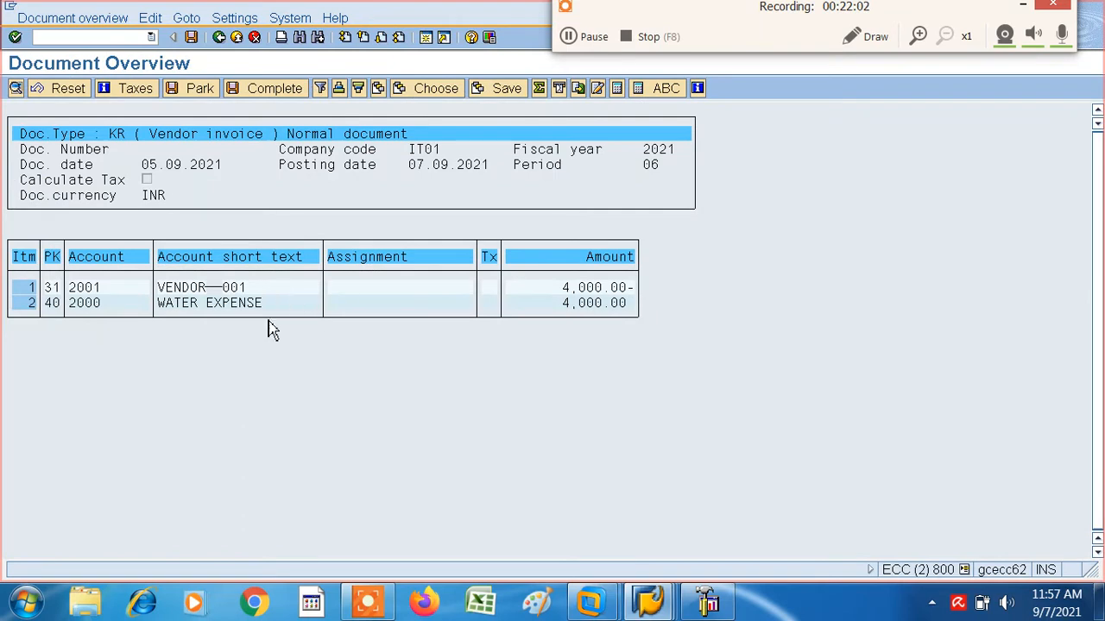
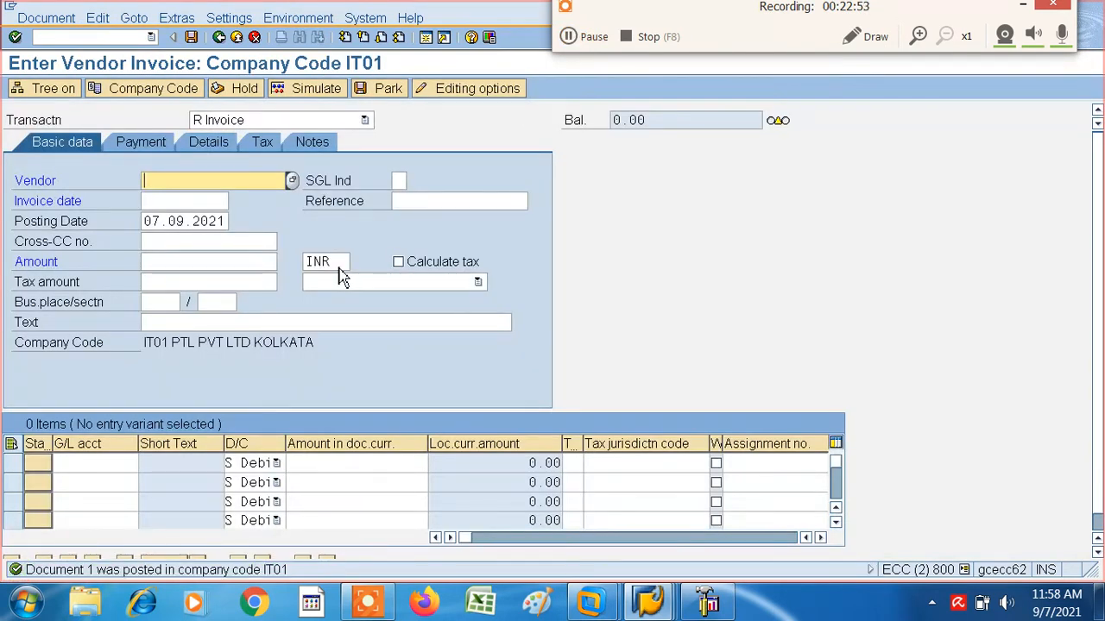
- Display the posted vendor invoice document of company code IT01 for fiscal year 2021, and exit invoice entry
{"action": "left_click", "coordinate": [46, 17]}
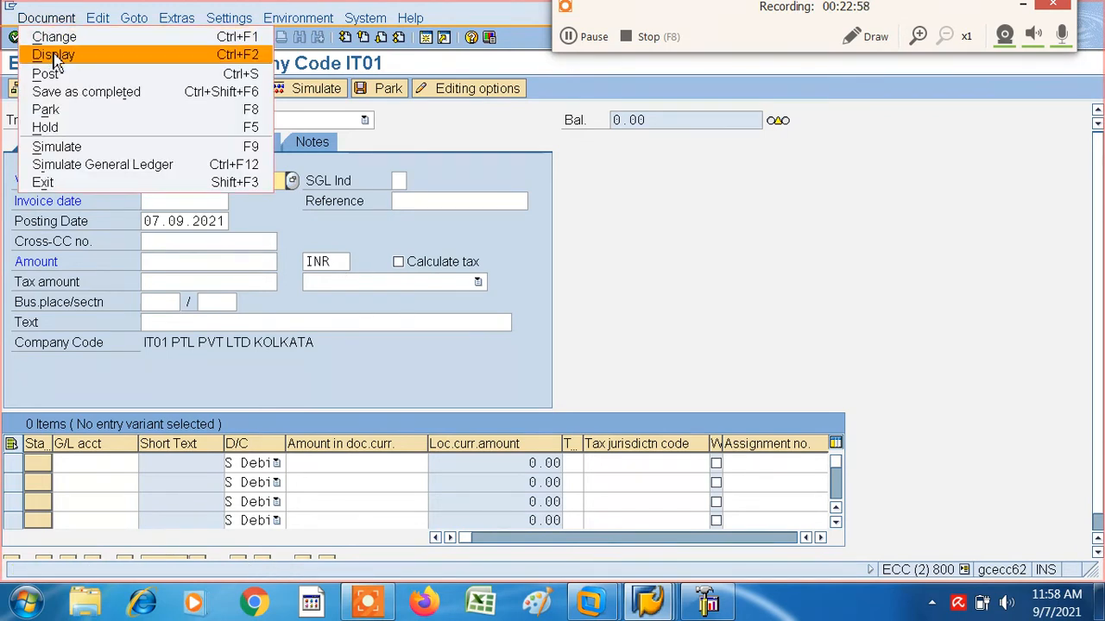
{"action": "left_click", "coordinate": [52, 55]}
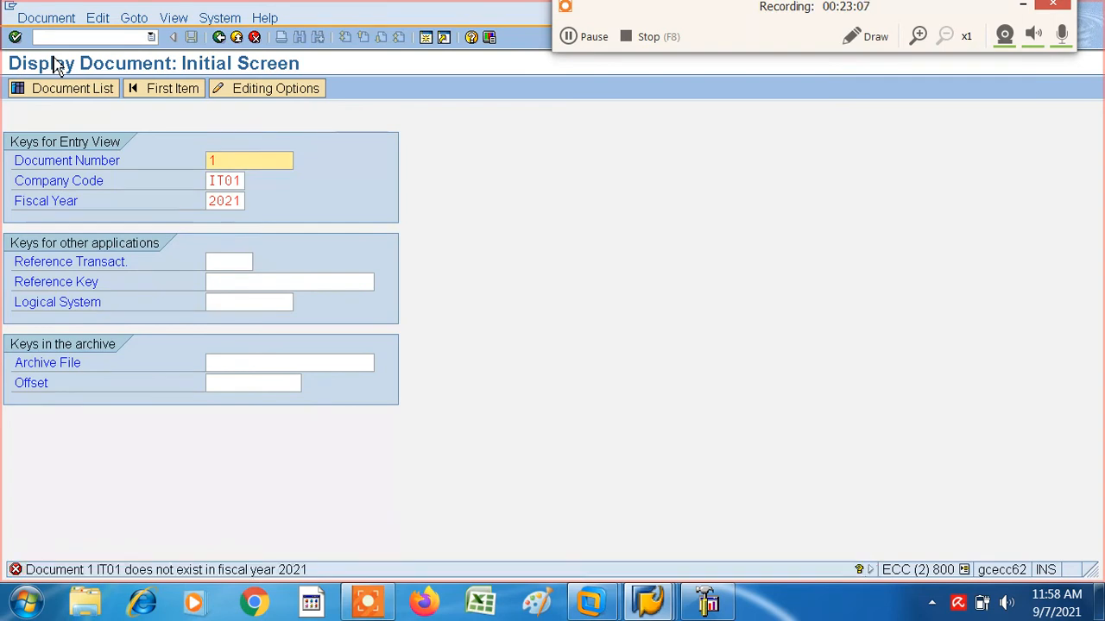
{"action": "key", "text": "Return"}
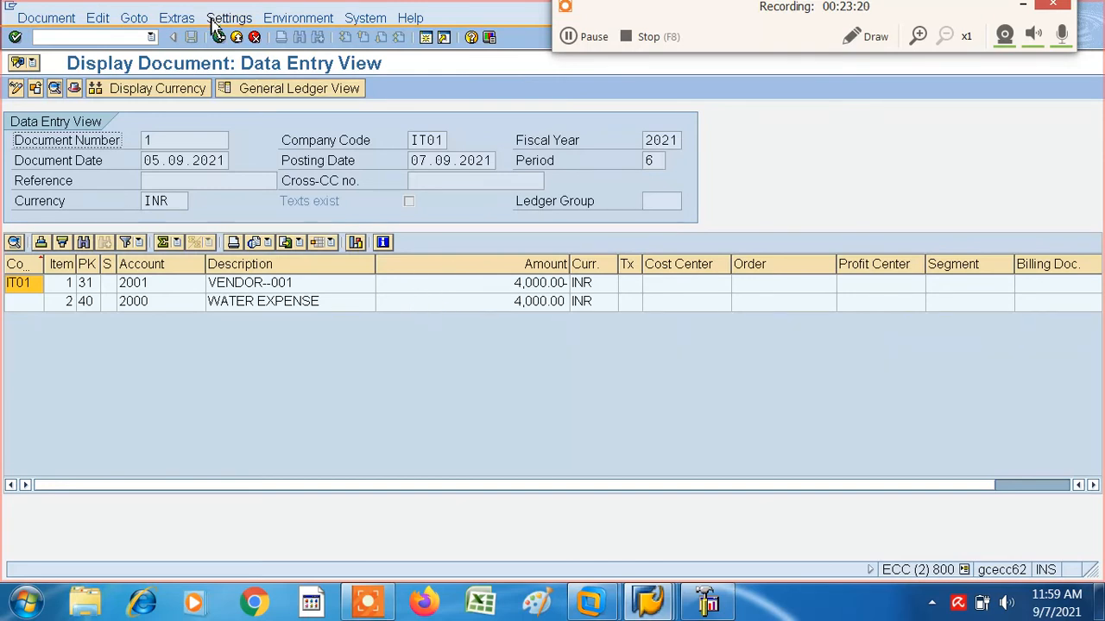
{"action": "left_click", "coordinate": [220, 38]}
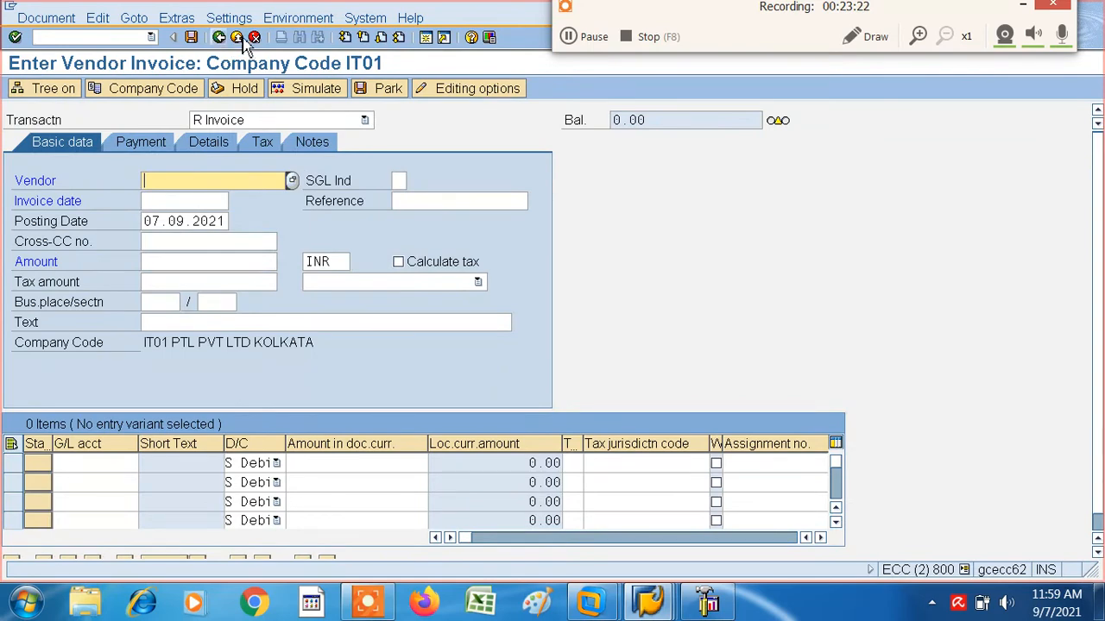
{"action": "left_click", "coordinate": [241, 40]}
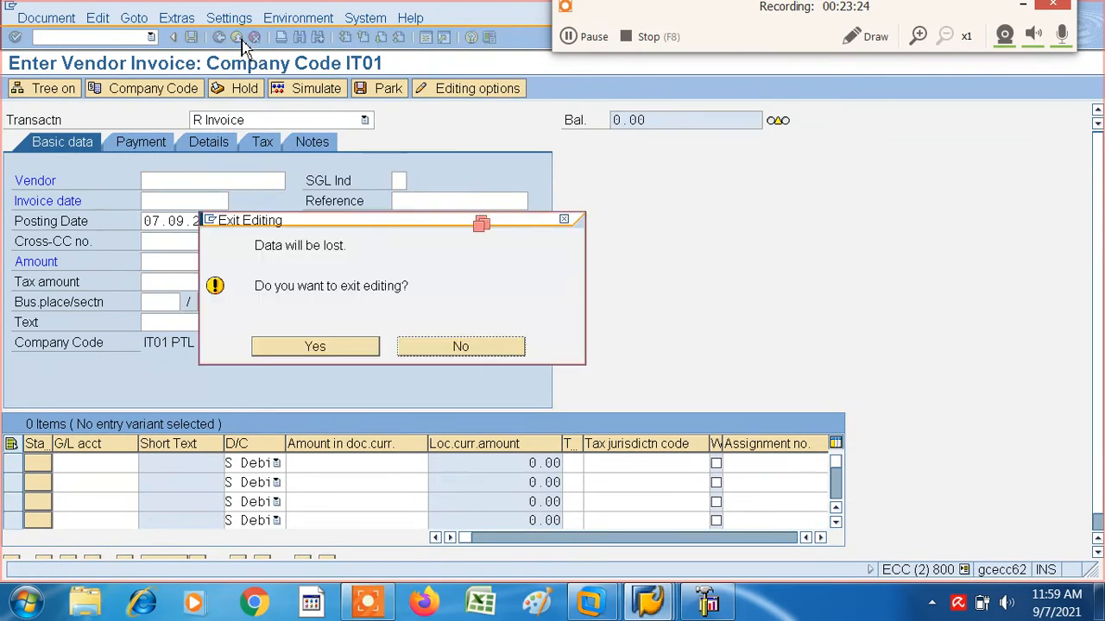
{"action": "left_click", "coordinate": [322, 347]}
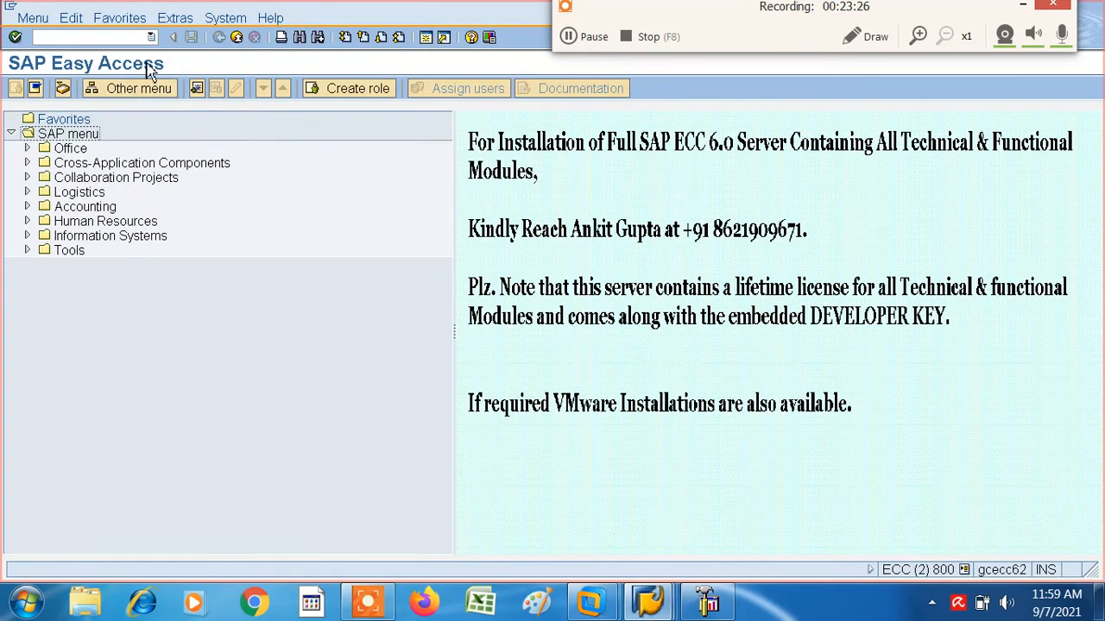
- Use FBL1N to list the open items of VENDOR--001 in company code IT01 at key date 07.09.2021
{"action": "left_click", "coordinate": [48, 37]}
{"action": "type", "text": "FBL1N"}
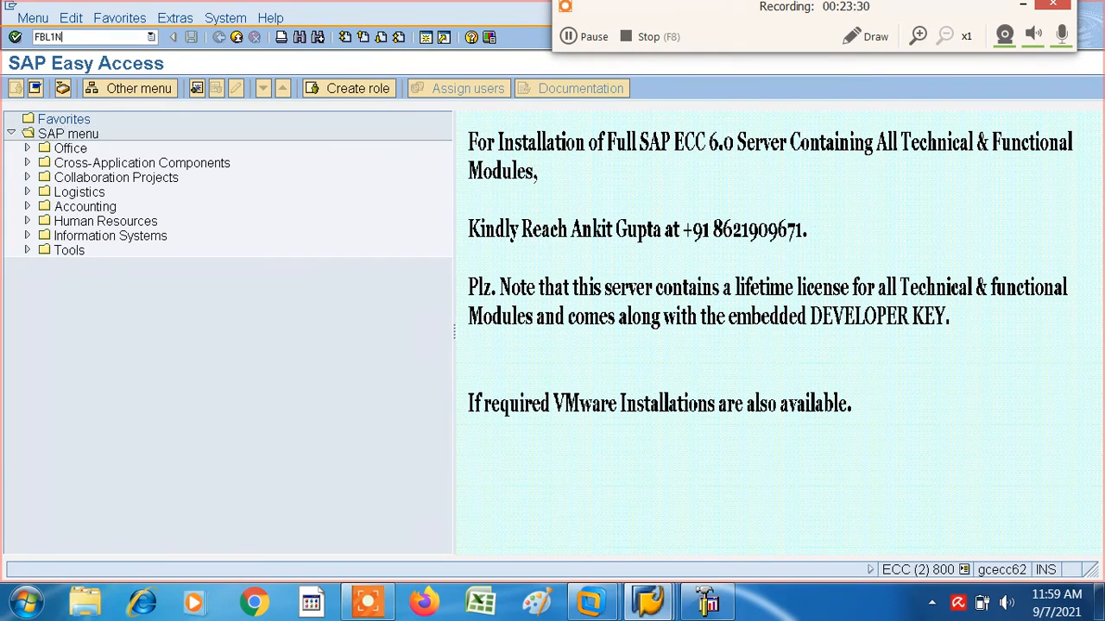
{"action": "key", "text": "Return"}
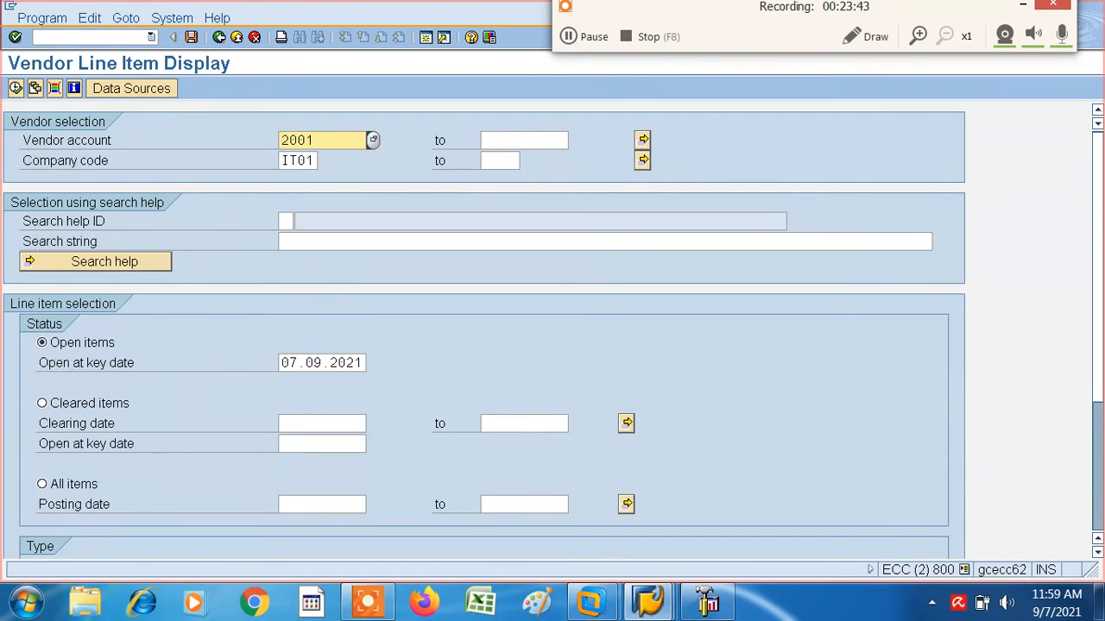
{"action": "left_click", "coordinate": [17, 90]}
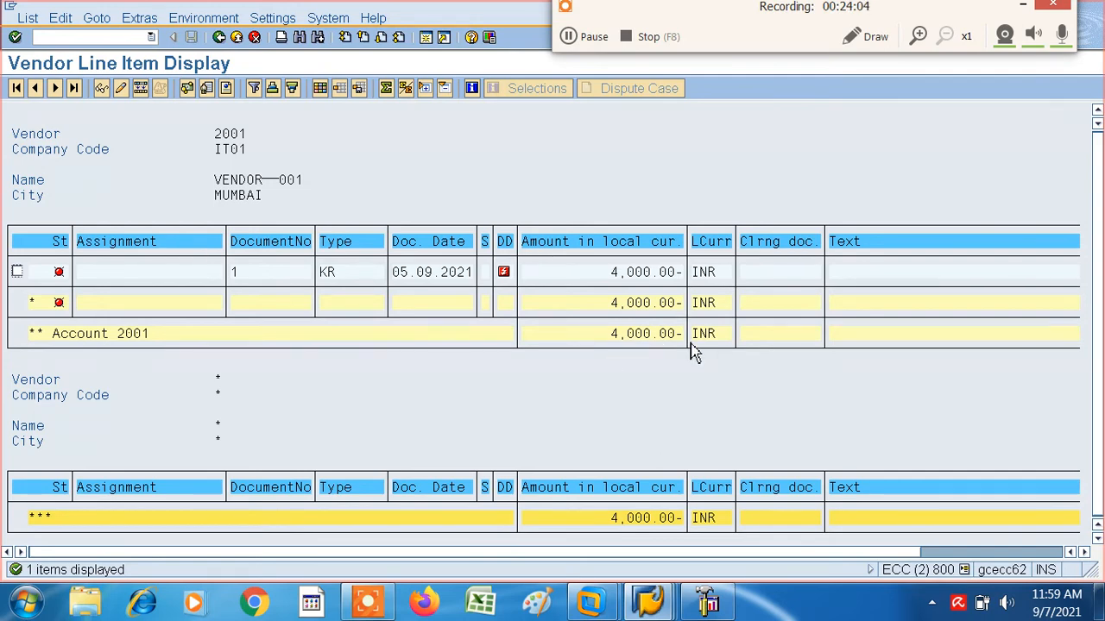
- Set the text of the vendor's KR invoice line item to VENDOR INVOICE and save the document change
{"action": "double_click", "coordinate": [338, 279]}
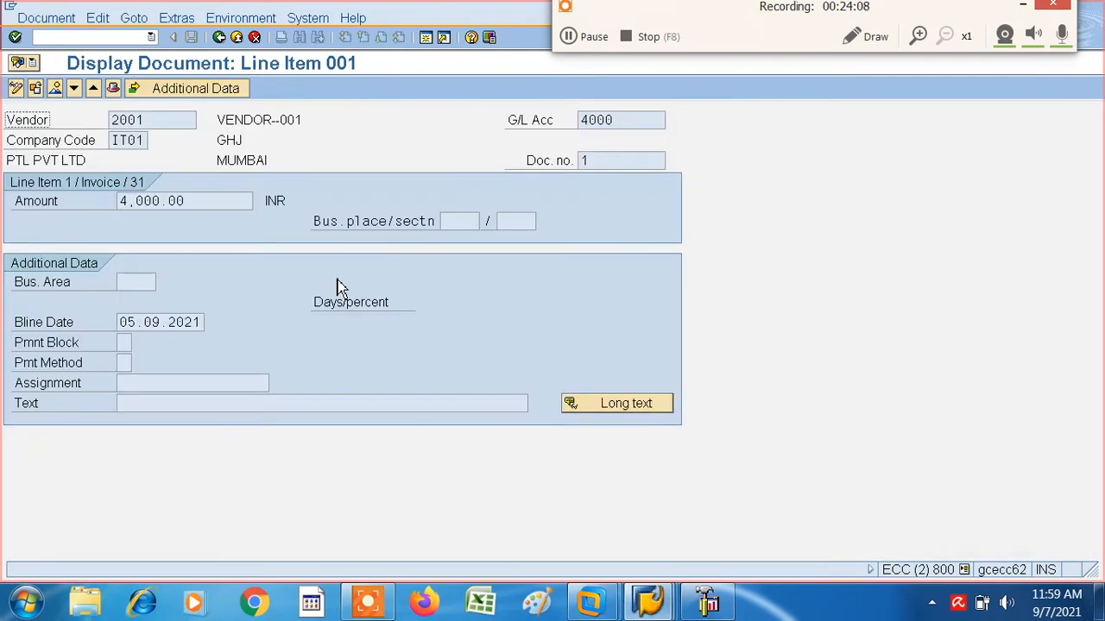
{"action": "left_click", "coordinate": [17, 88]}
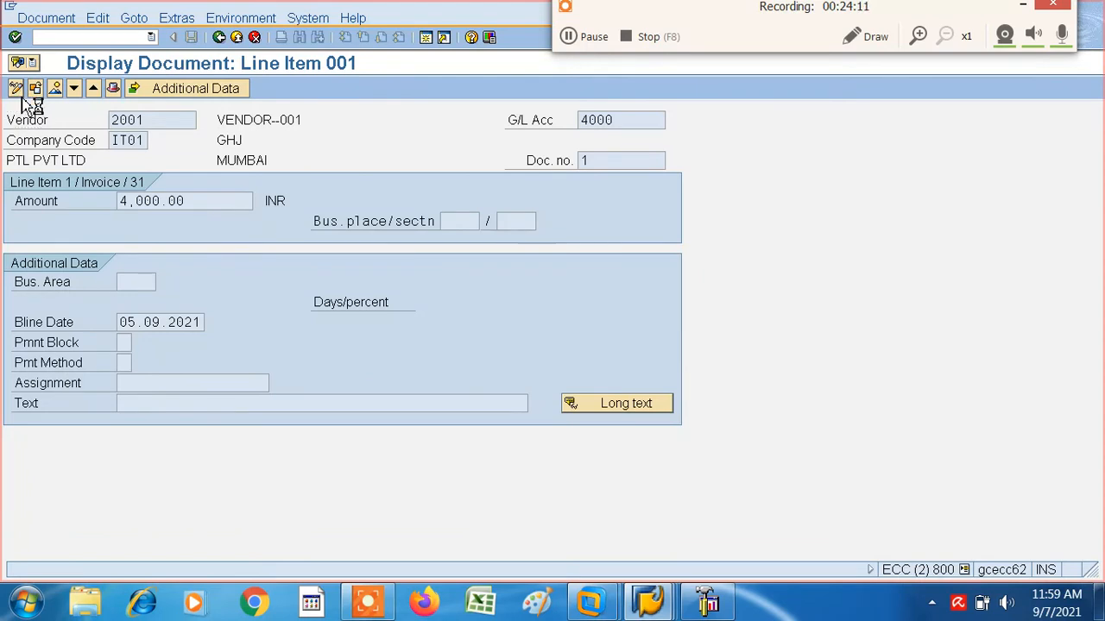
{"action": "left_click", "coordinate": [138, 405]}
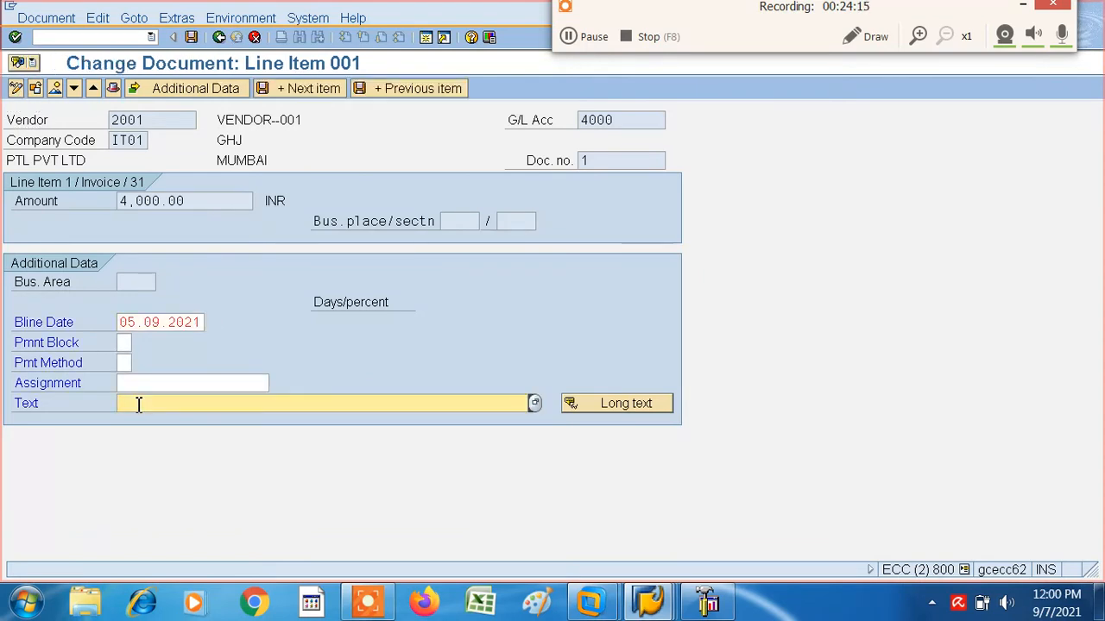
{"action": "type", "text": "V"}
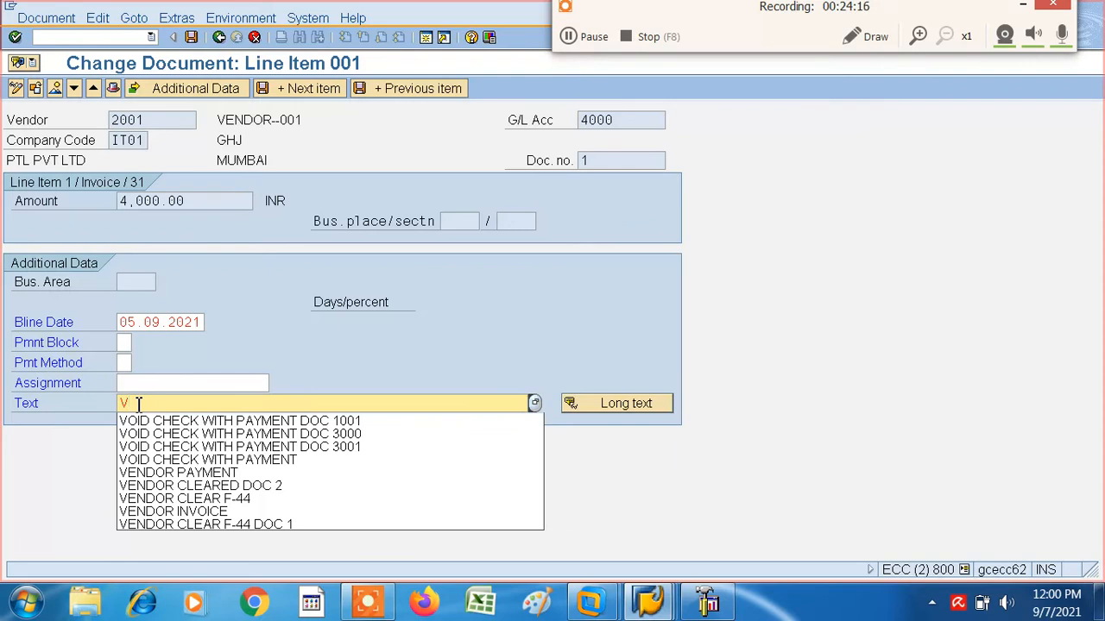
{"action": "left_click", "coordinate": [166, 512]}
{"action": "key", "text": "Return"}
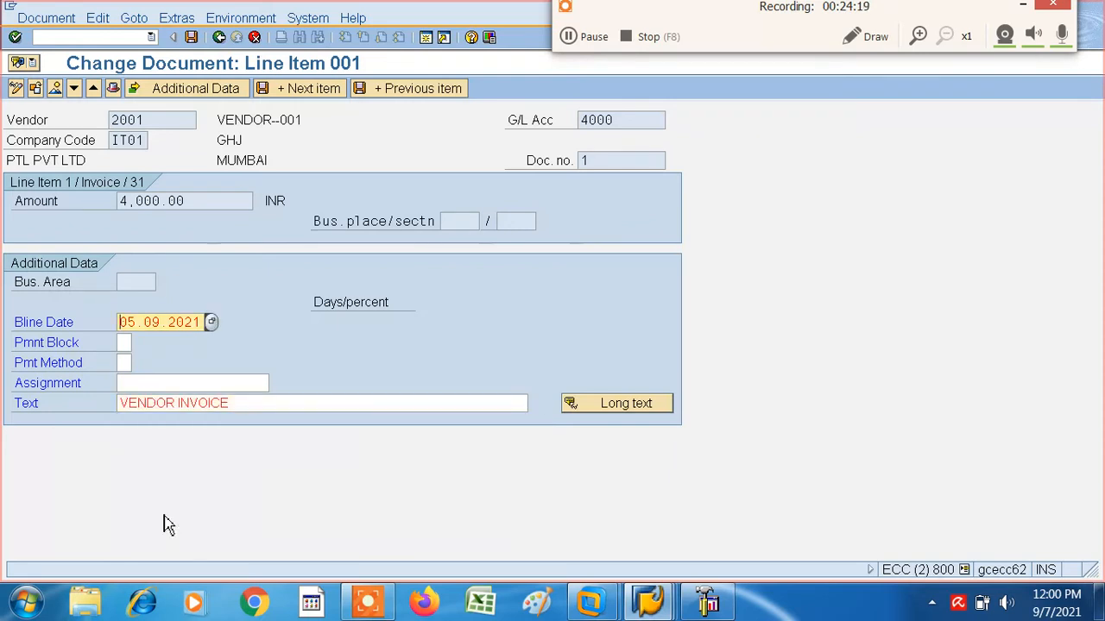
{"action": "left_click", "coordinate": [198, 40]}
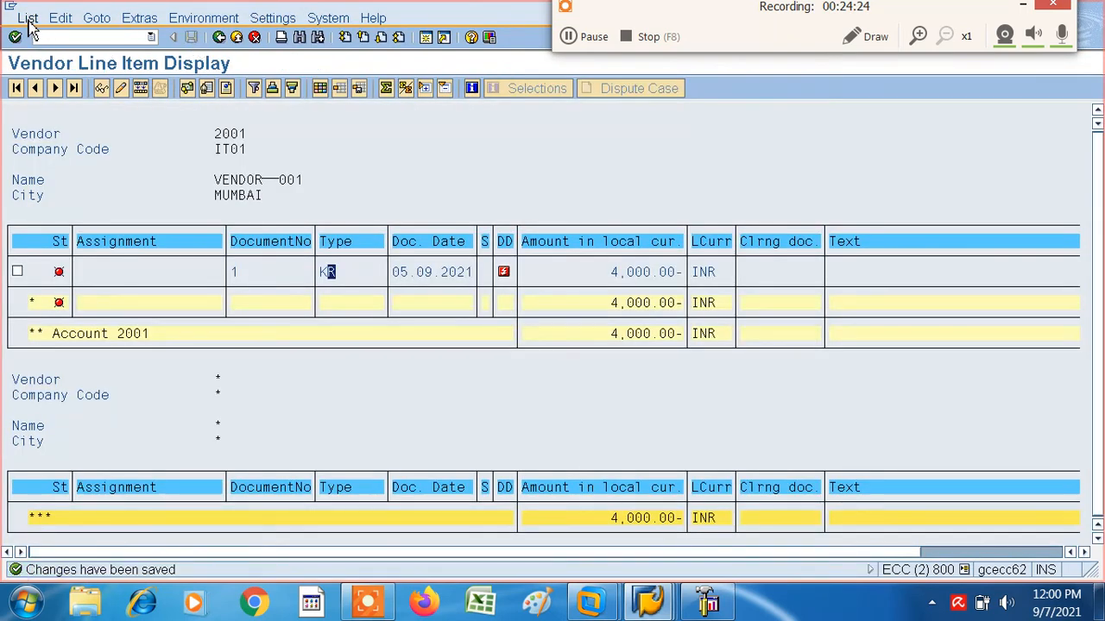
- Refresh the vendor line item list and leave the report back to SAP Easy Access
{"action": "left_click", "coordinate": [27, 19]}
{"action": "left_click", "coordinate": [49, 57]}
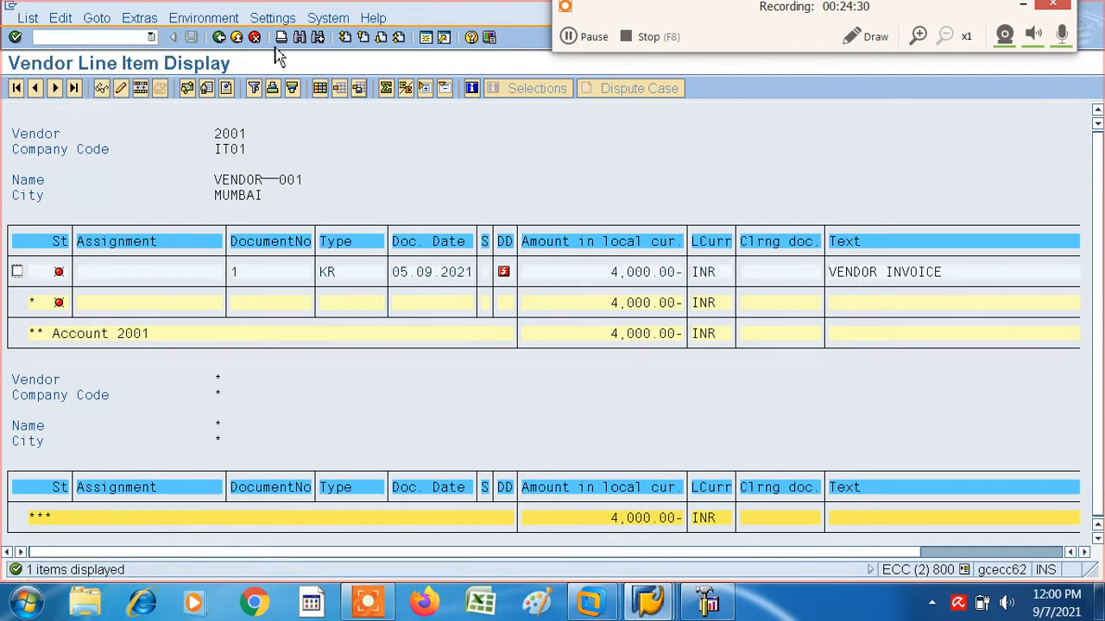
{"action": "left_click", "coordinate": [219, 38]}
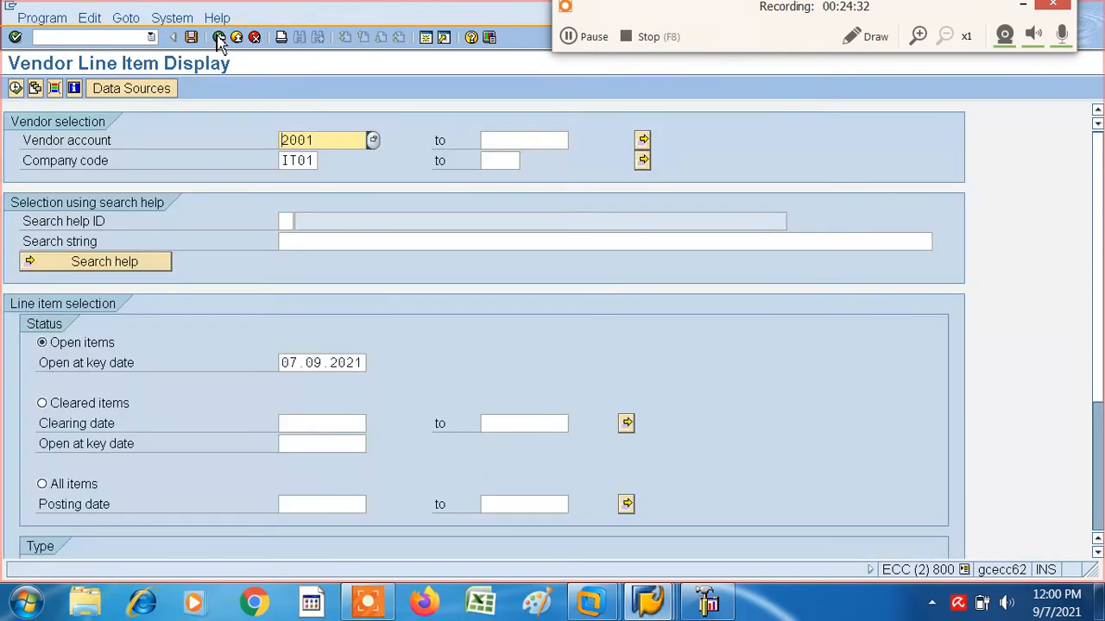
{"action": "left_click", "coordinate": [219, 38]}
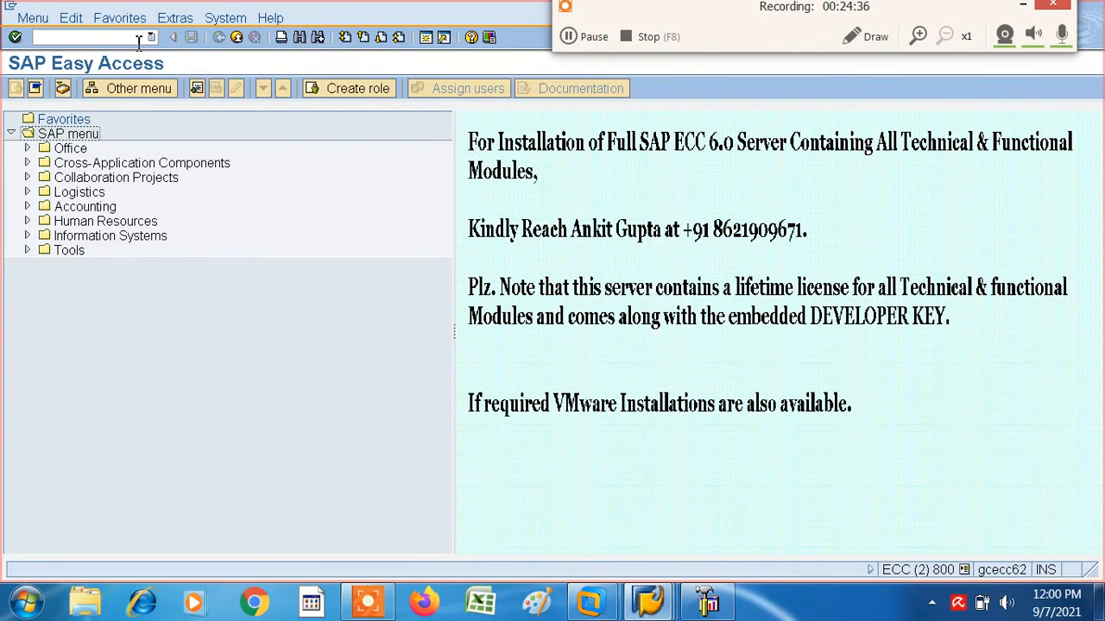
- Start an outgoing vendor payment with transaction F-53 and set its document date to 03.09.2021, keeping company code IT01
{"action": "left_click", "coordinate": [78, 38]}
{"action": "type", "text": "F-53"}
{"action": "key", "text": "Return"}
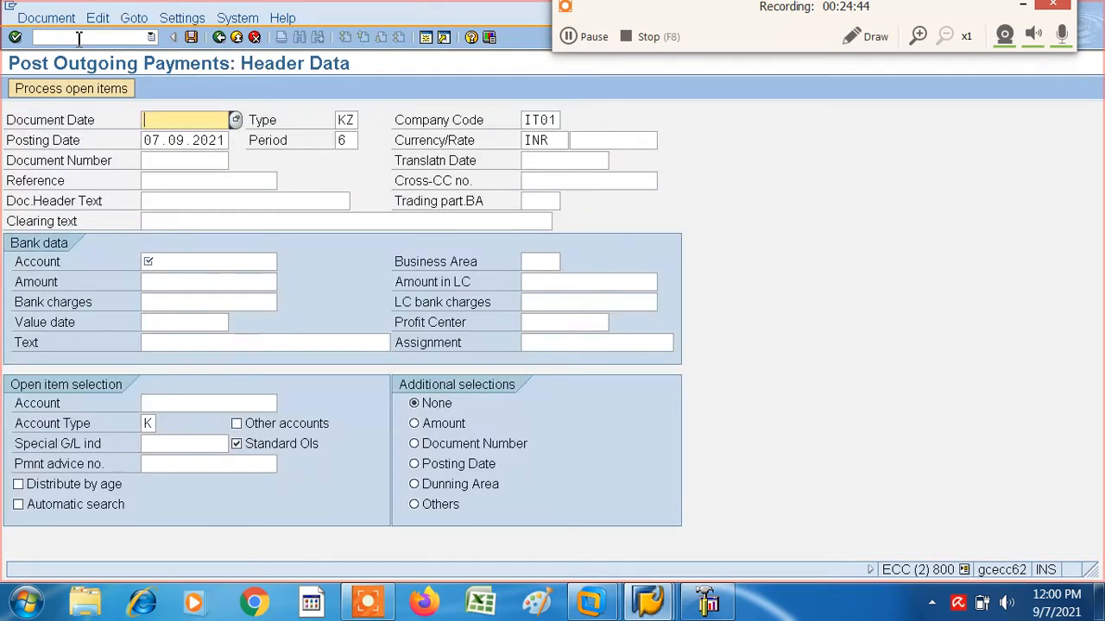
{"action": "left_click", "coordinate": [171, 127]}
{"action": "left_click", "coordinate": [171, 140]}
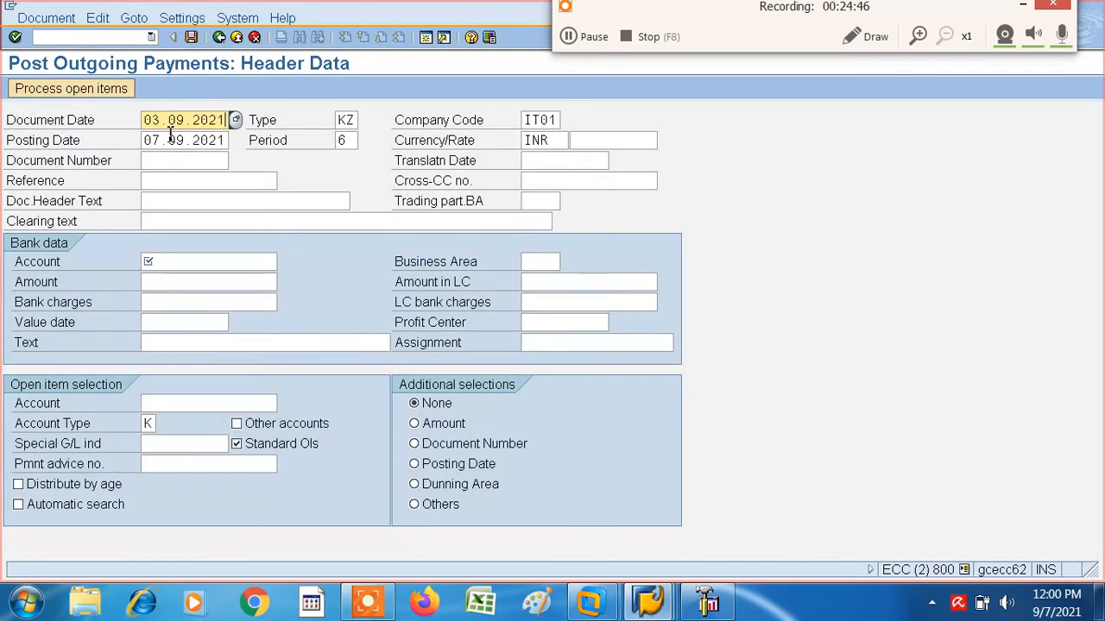
{"action": "key", "text": "Tab"}
{"action": "key", "text": "Tab"}
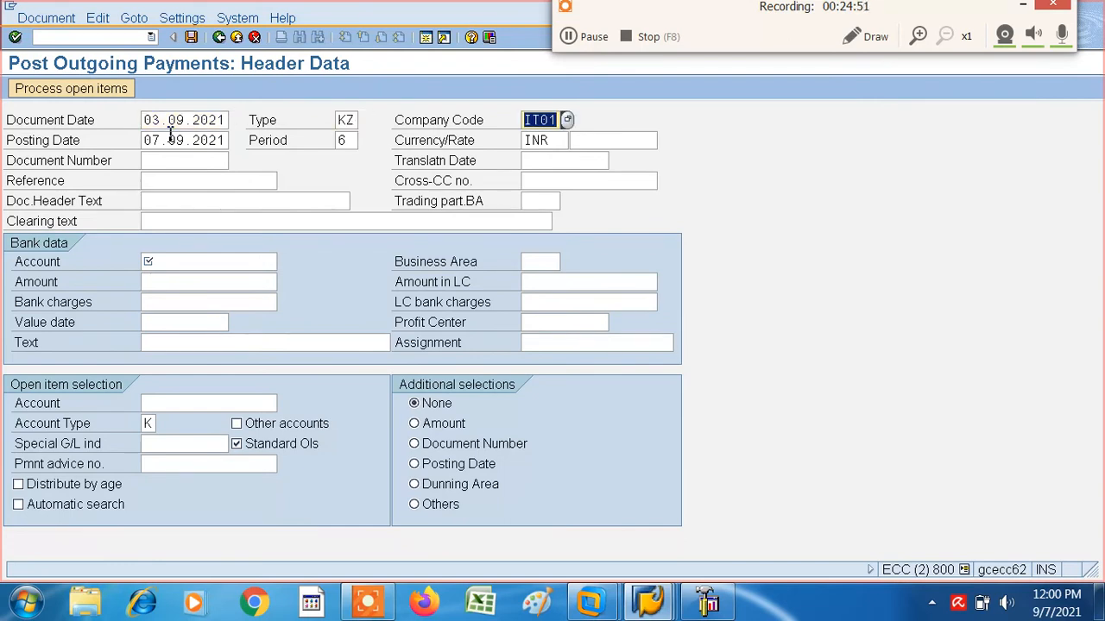
- Open an additional SAP session alongside the outgoing payment entry and check its list of recently used transactions
{"action": "left_click", "coordinate": [426, 37]}
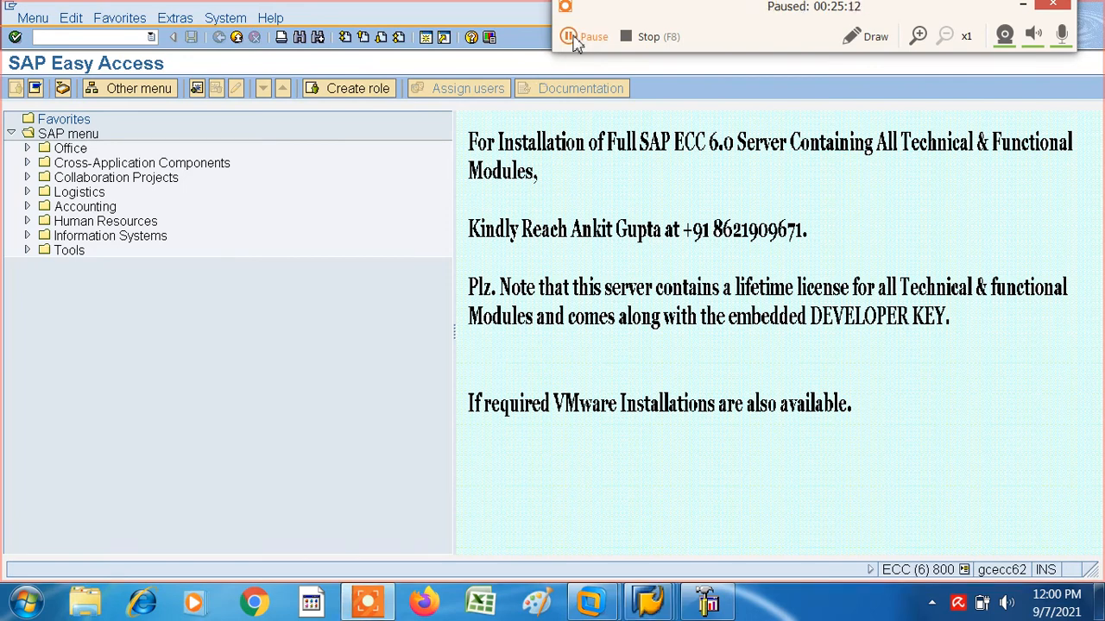
{"action": "left_click", "coordinate": [571, 38]}
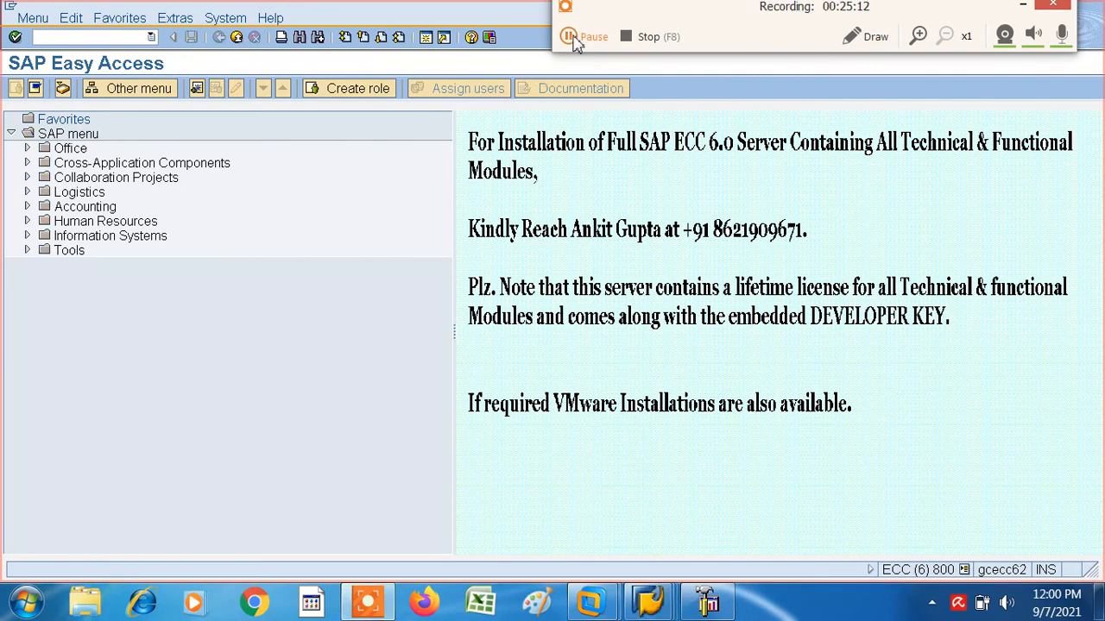
{"action": "left_click", "coordinate": [151, 37]}
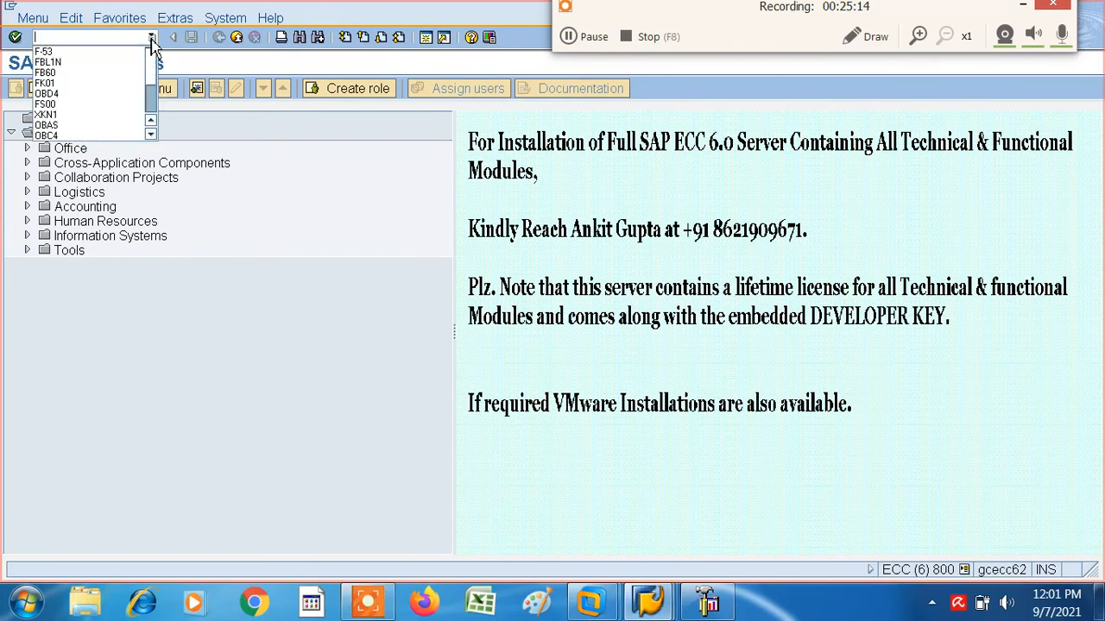
{"action": "left_click", "coordinate": [116, 40]}
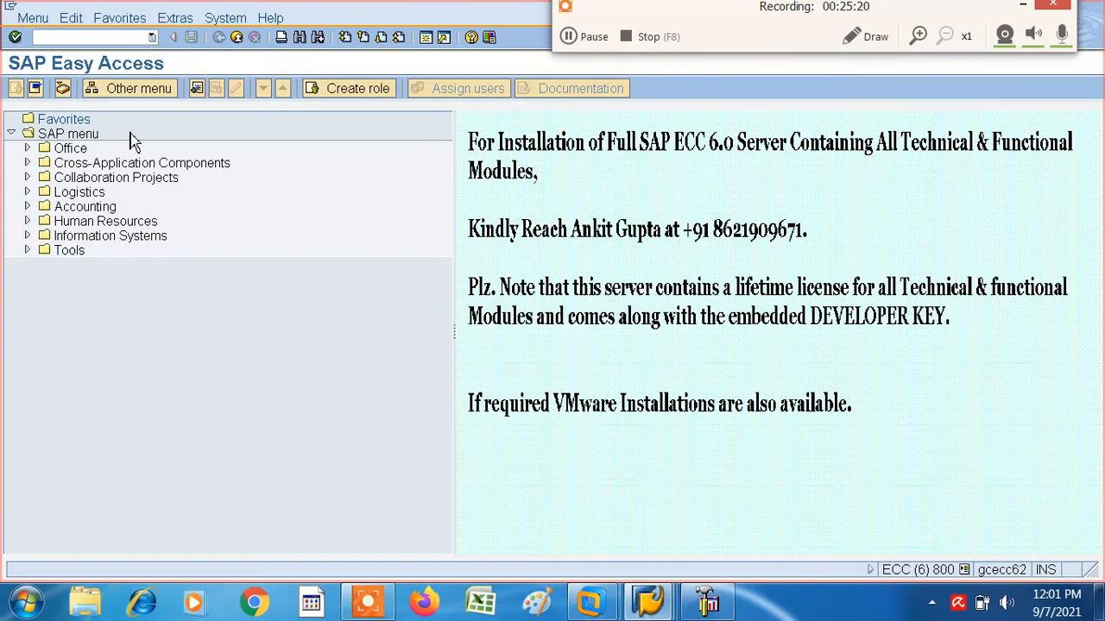
{"action": "key", "text": "alt+Tab"}
{"action": "key", "text": "alt+Tab"}
{"action": "key", "text": "alt+Tab"}
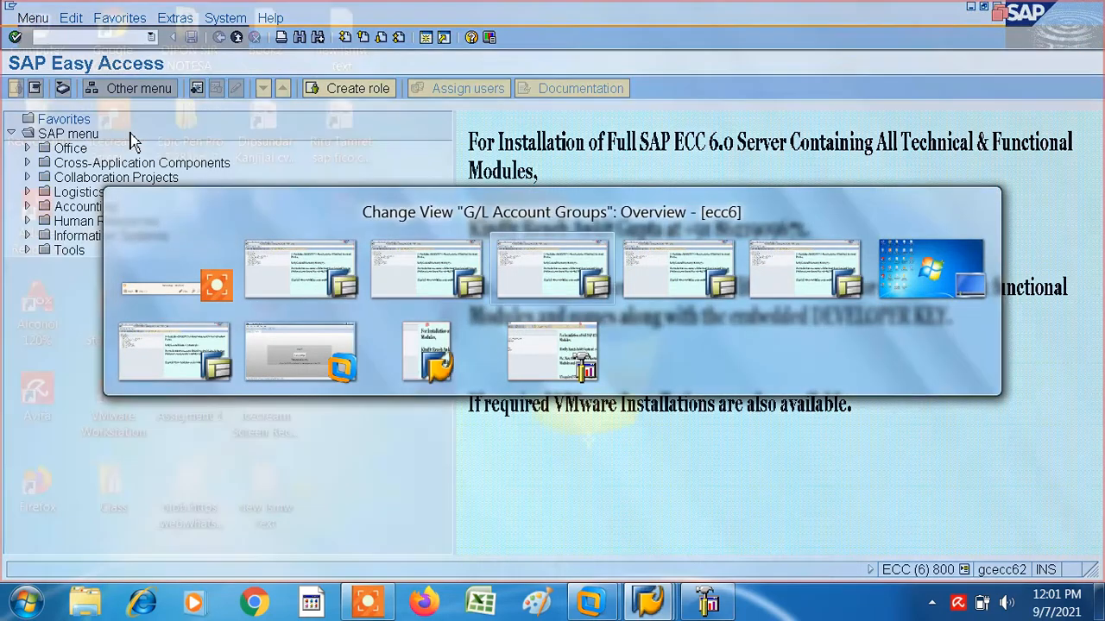
{"action": "key", "text": "alt+Tab"}
{"action": "key", "text": "alt+Tab"}
{"action": "key", "text": "alt+Tab"}
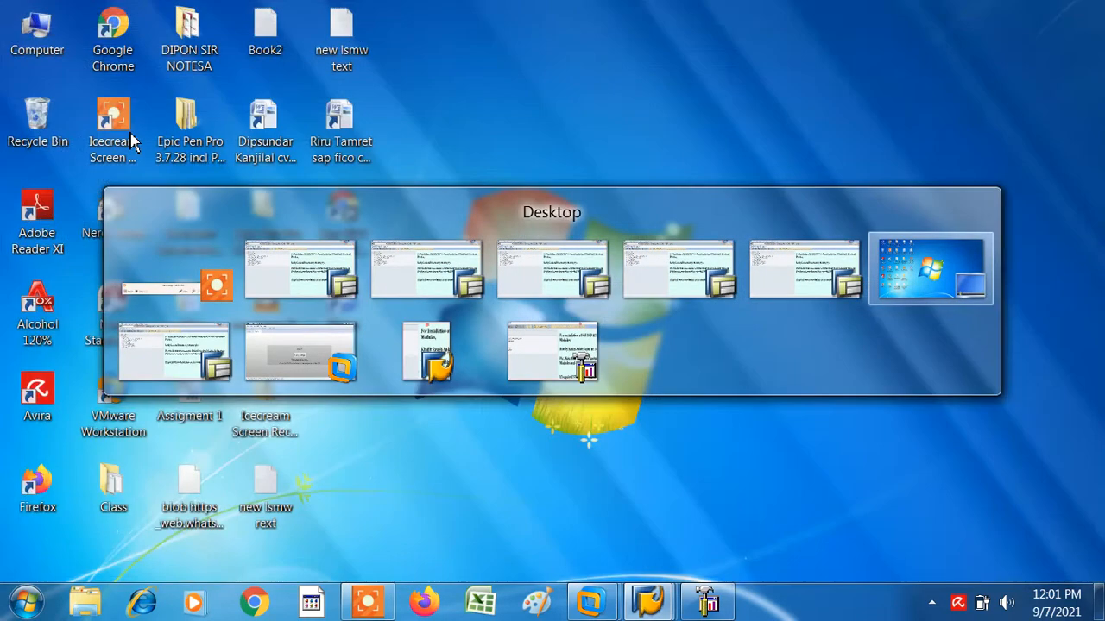
{"action": "key", "text": "alt+Tab"}
{"action": "key", "text": "alt+Tab"}
{"action": "key", "text": "alt+Tab"}
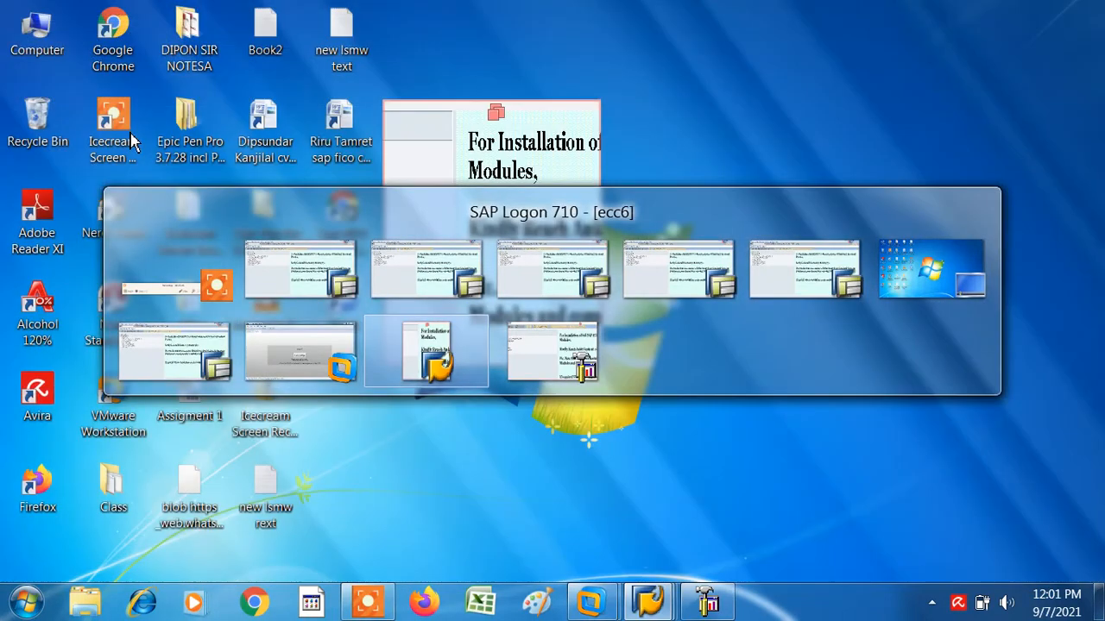
{"action": "key", "text": "alt+Tab"}
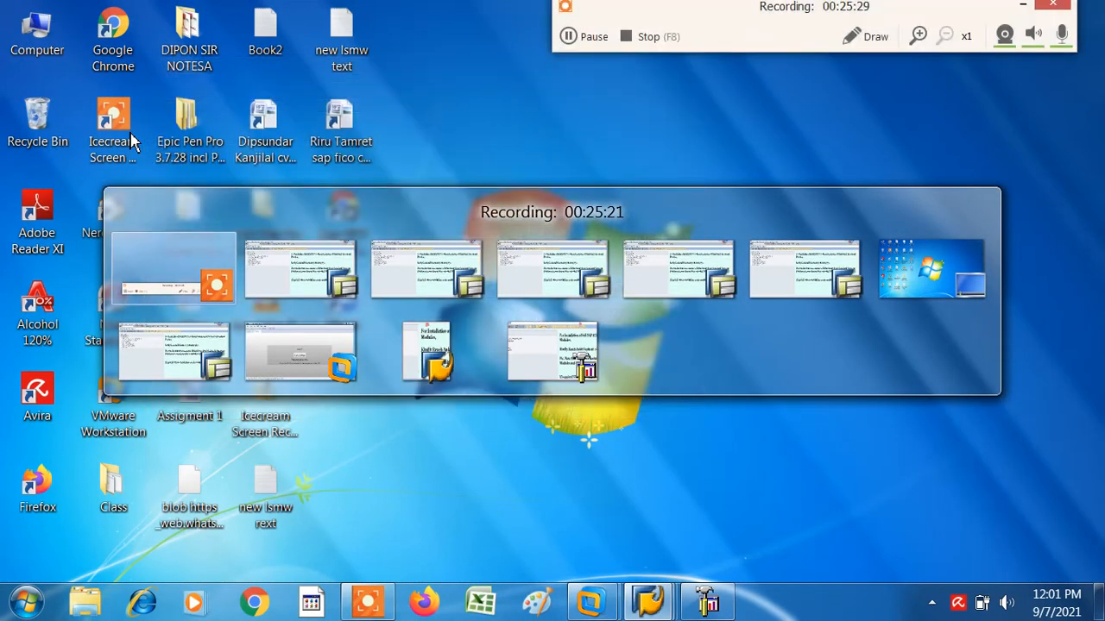
{"action": "key", "text": "alt+Tab"}
{"action": "key", "text": "alt+Tab"}
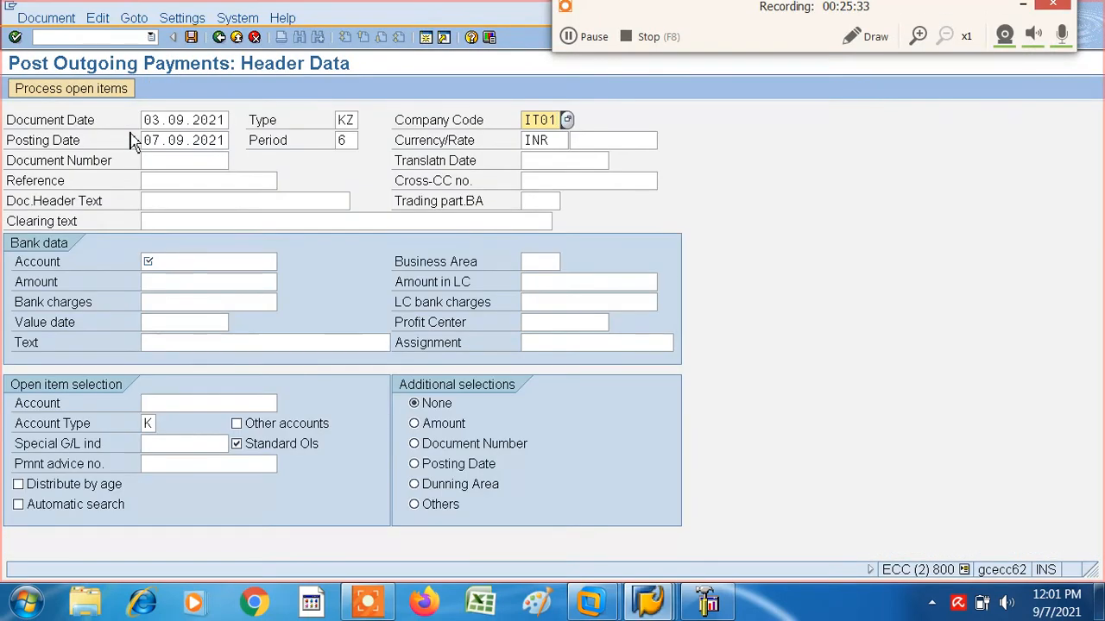
- Switch to the session showing the G/L account groups, position the list at chart of accounts IT01 for review, and return to SAP Easy Access
{"action": "key", "text": "alt+Tab"}
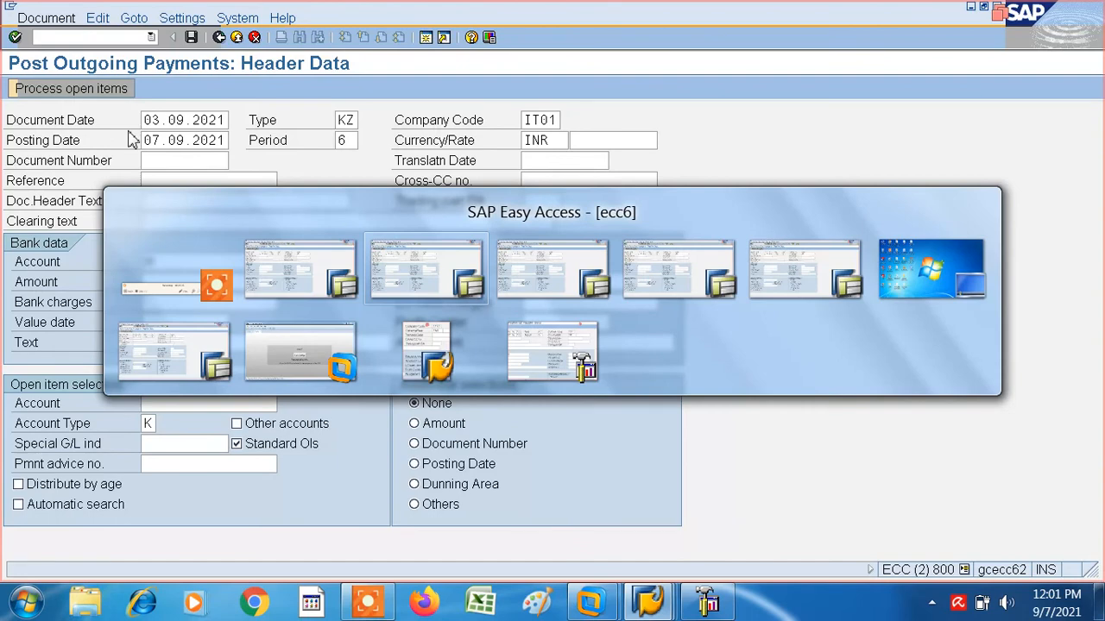
{"action": "key", "text": "alt+Tab"}
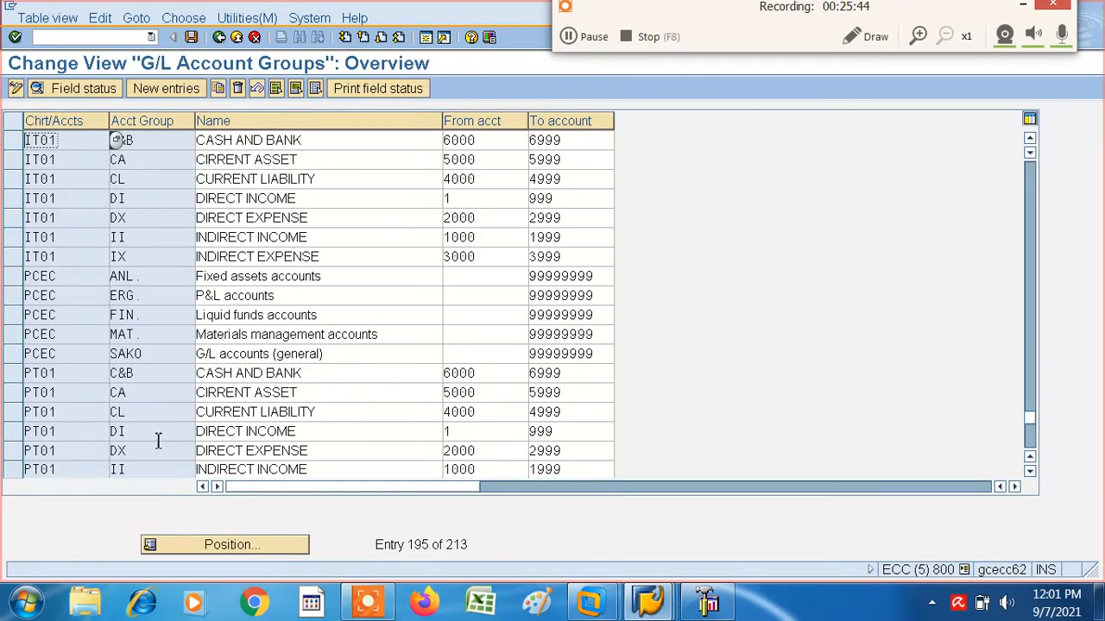
{"action": "left_click", "coordinate": [222, 547]}
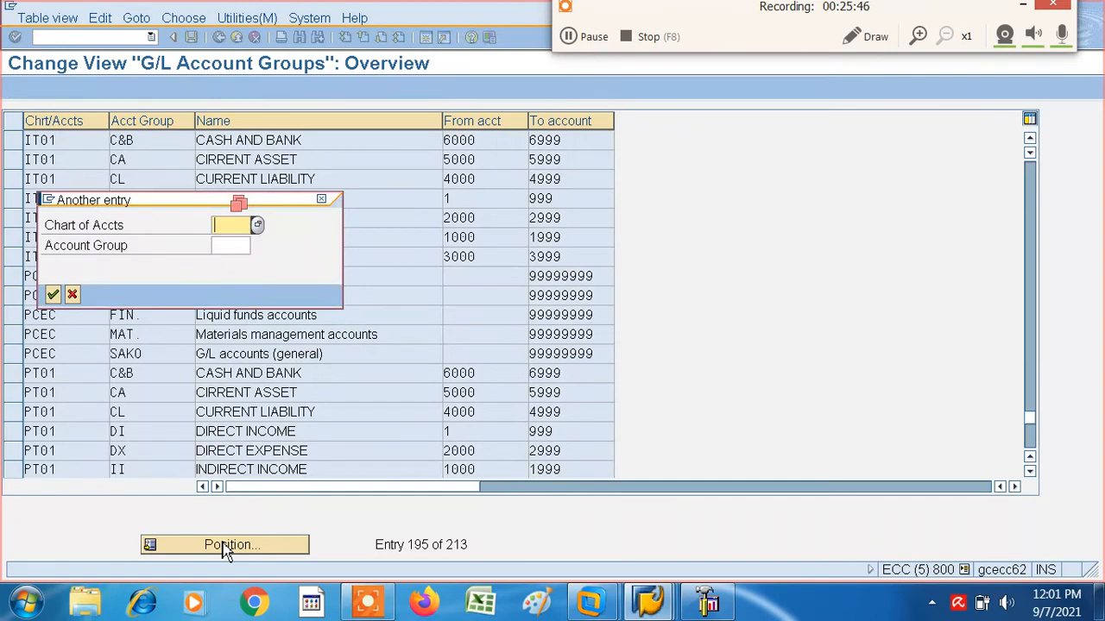
{"action": "key", "text": "BackSpace"}
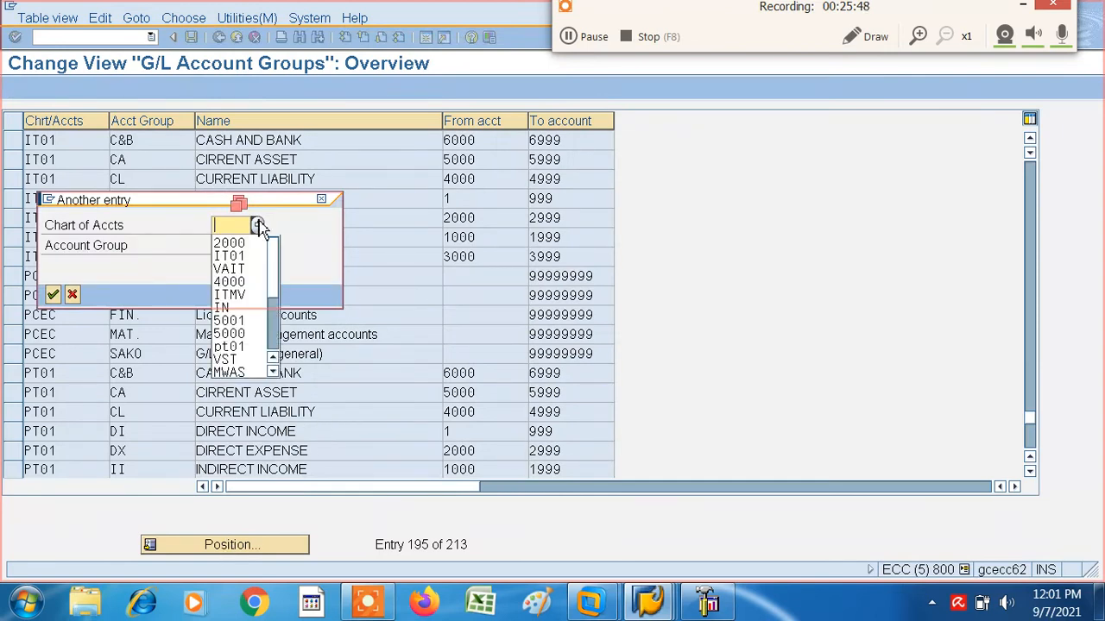
{"action": "left_click", "coordinate": [229, 256]}
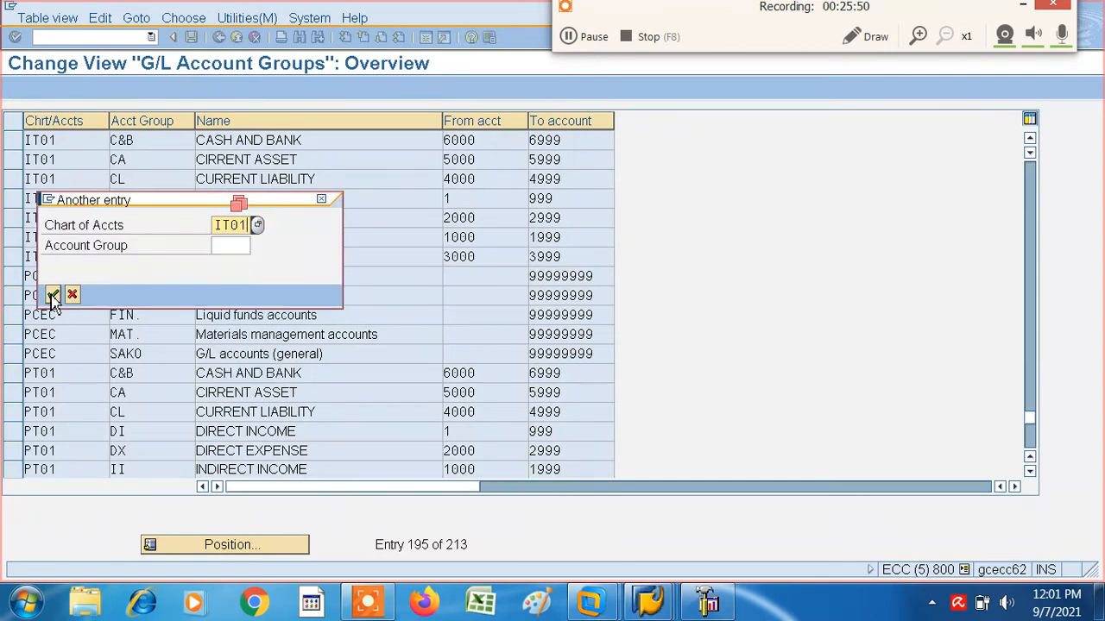
{"action": "left_click", "coordinate": [52, 296]}
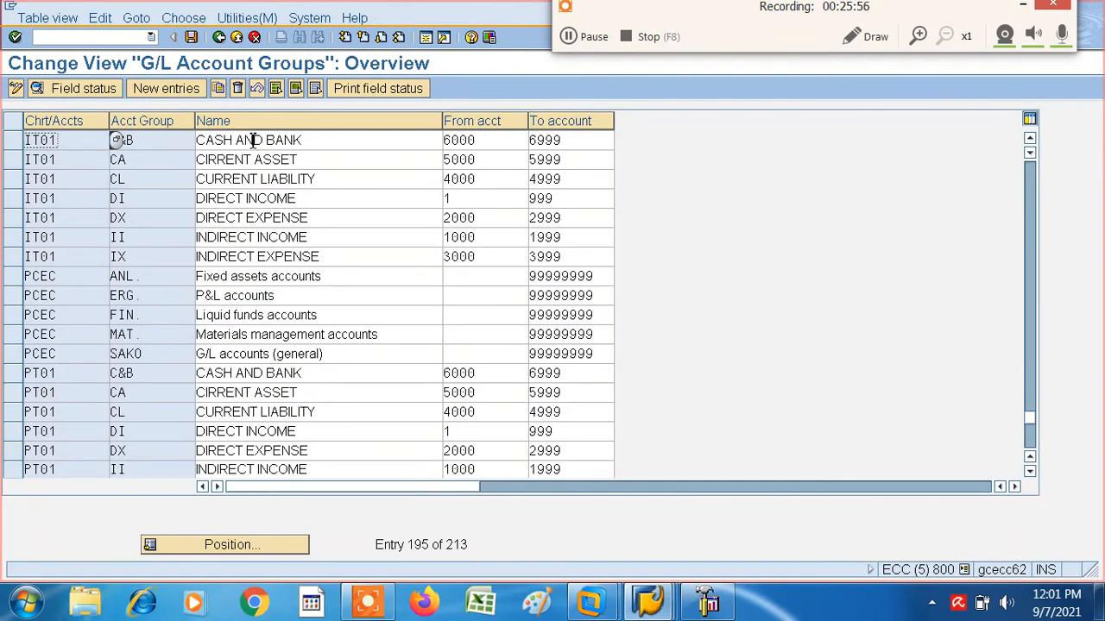
{"action": "left_click", "coordinate": [219, 38]}
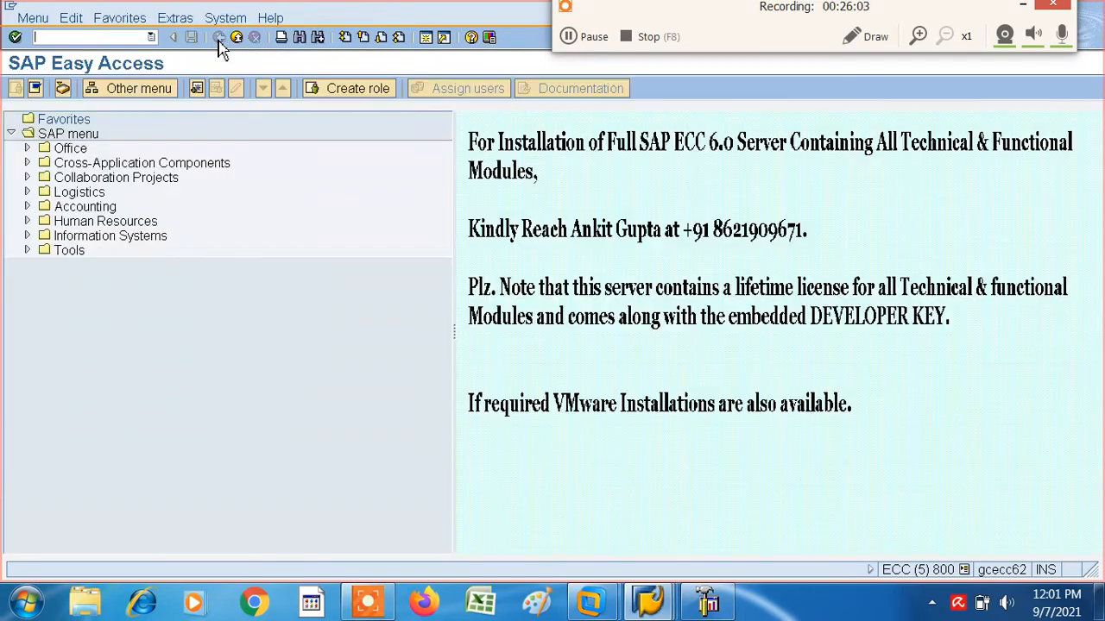
- Start central G/L account maintenance with transaction FS00 and switch its account tree to company code PT01
{"action": "left_click", "coordinate": [151, 37]}
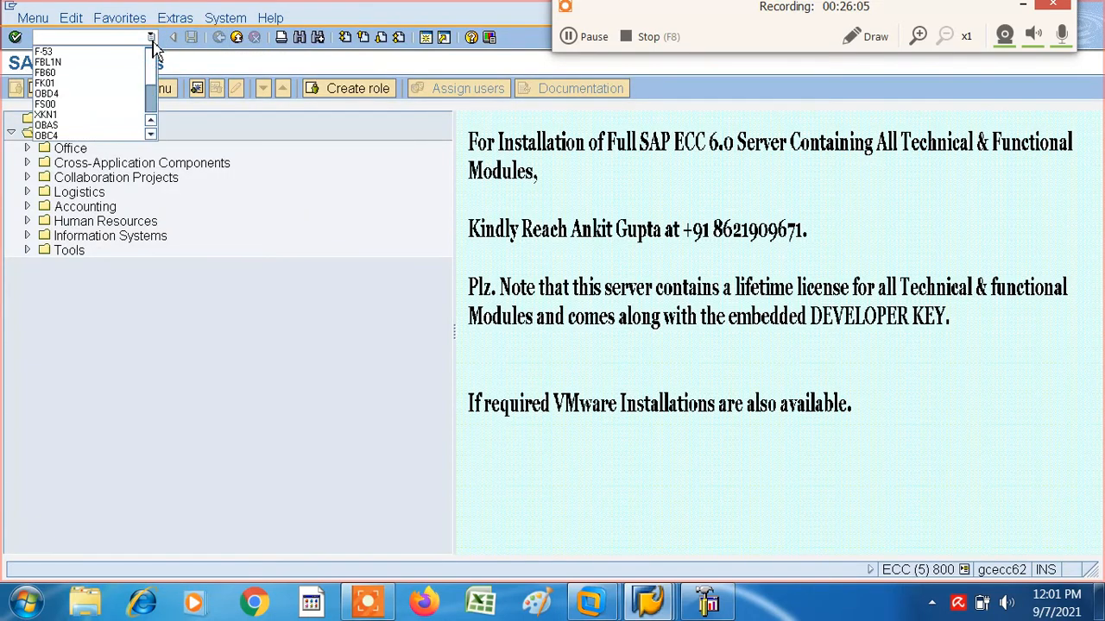
{"action": "left_click", "coordinate": [62, 109]}
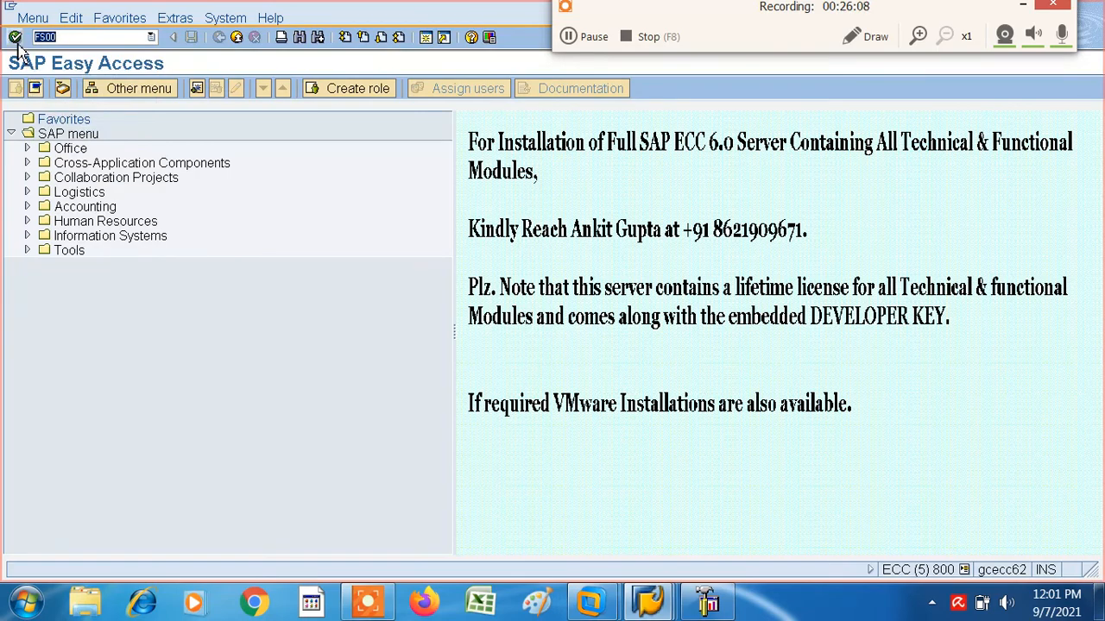
{"action": "left_click", "coordinate": [15, 37]}
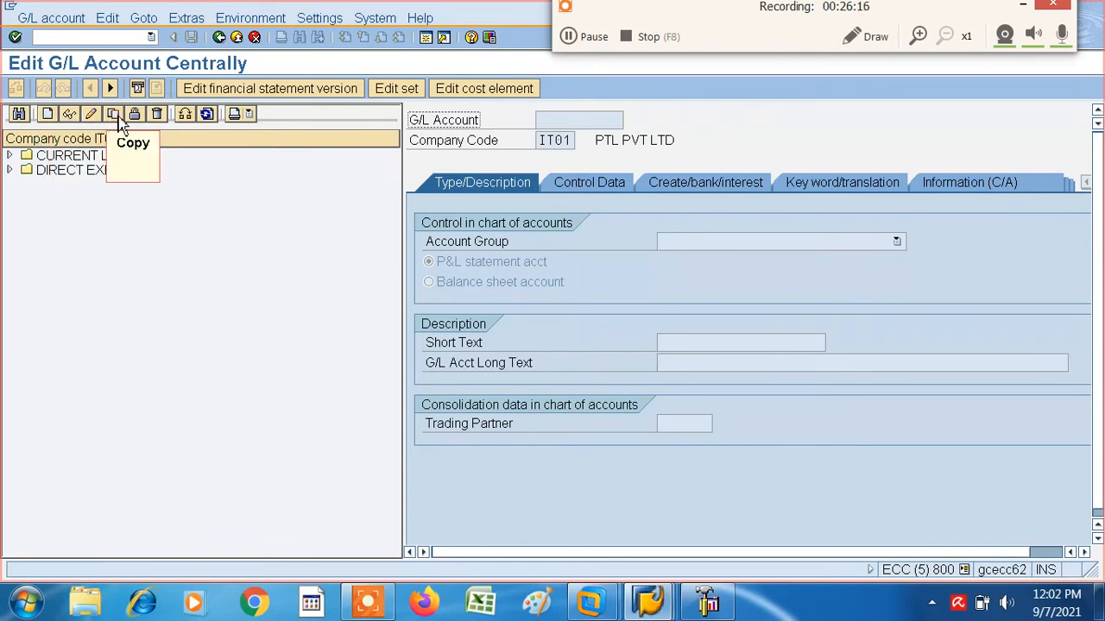
{"action": "left_click", "coordinate": [187, 120]}
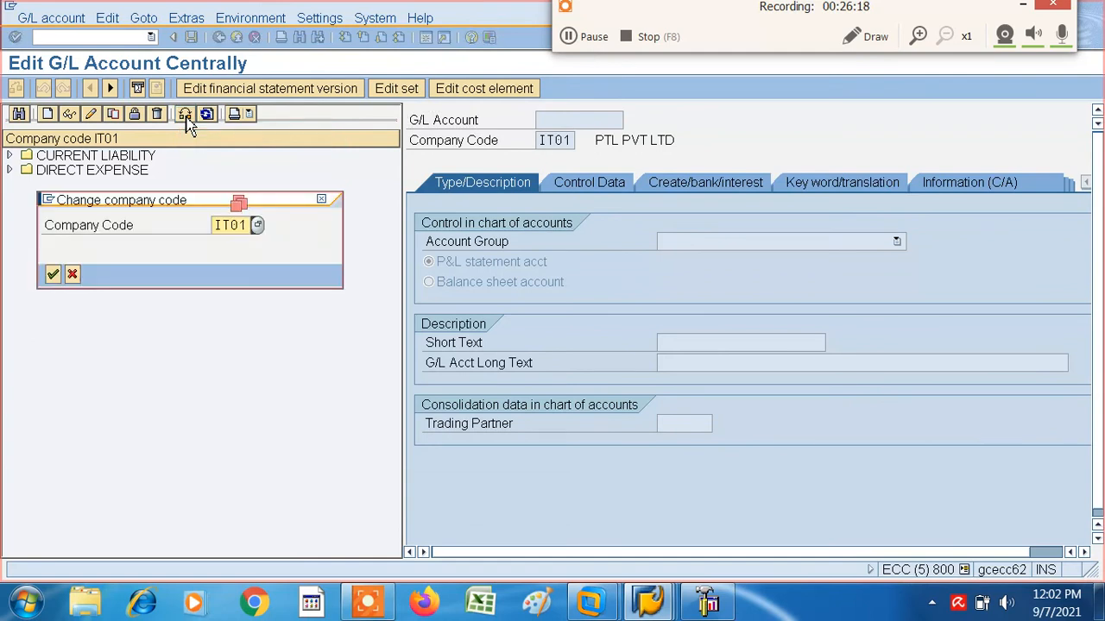
{"action": "type", "text": "I"}
{"action": "type", "text": "P"}
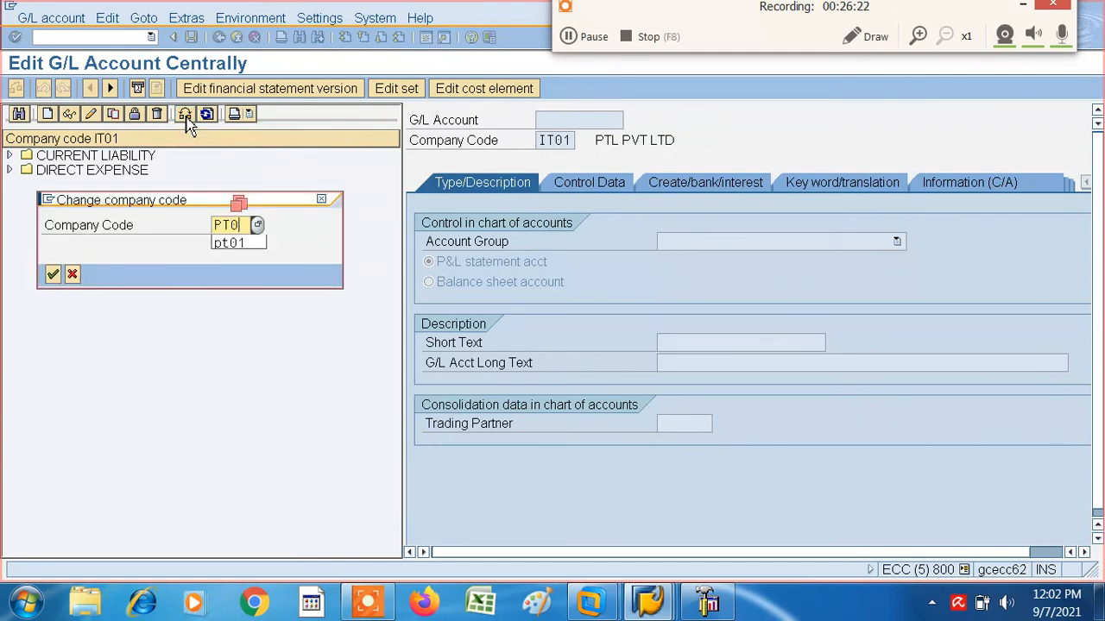
{"action": "type", "text": "T01"}
{"action": "left_click", "coordinate": [53, 275]}
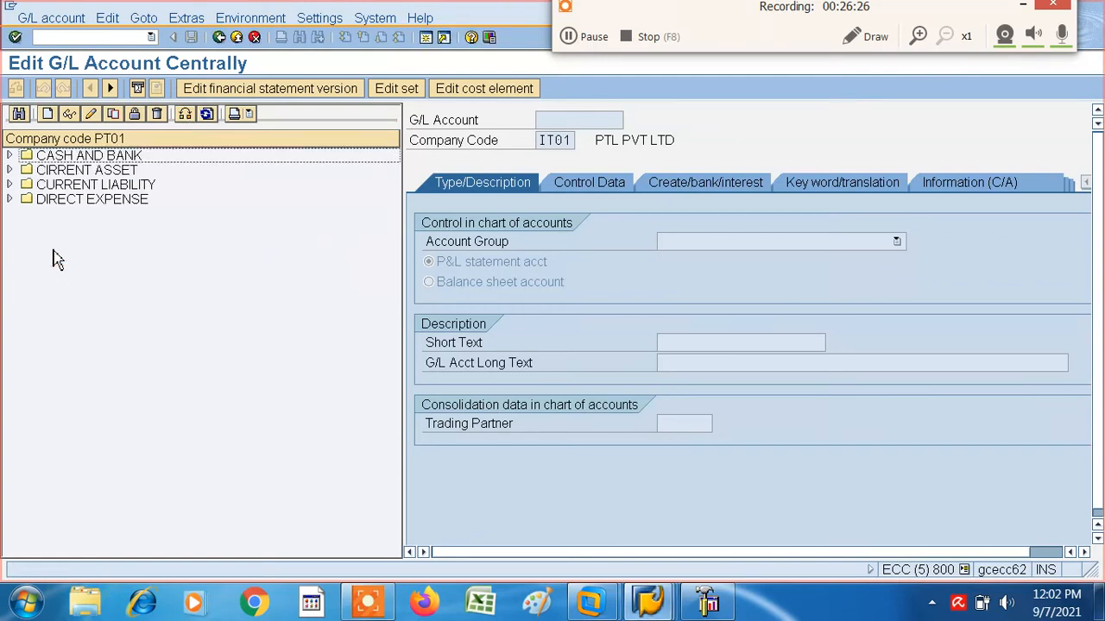
- Copy the G/L account 6000 MAIN BANK ACCOUNT from company code PT01 to IT01 under the same number and save it
{"action": "left_click", "coordinate": [9, 156]}
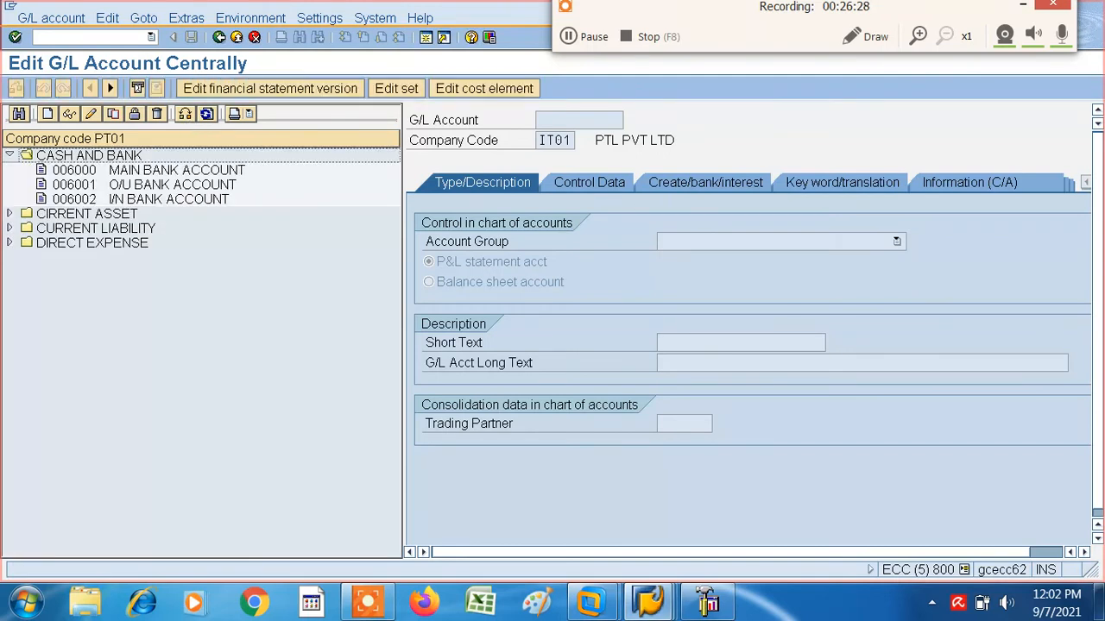
{"action": "double_click", "coordinate": [76, 171]}
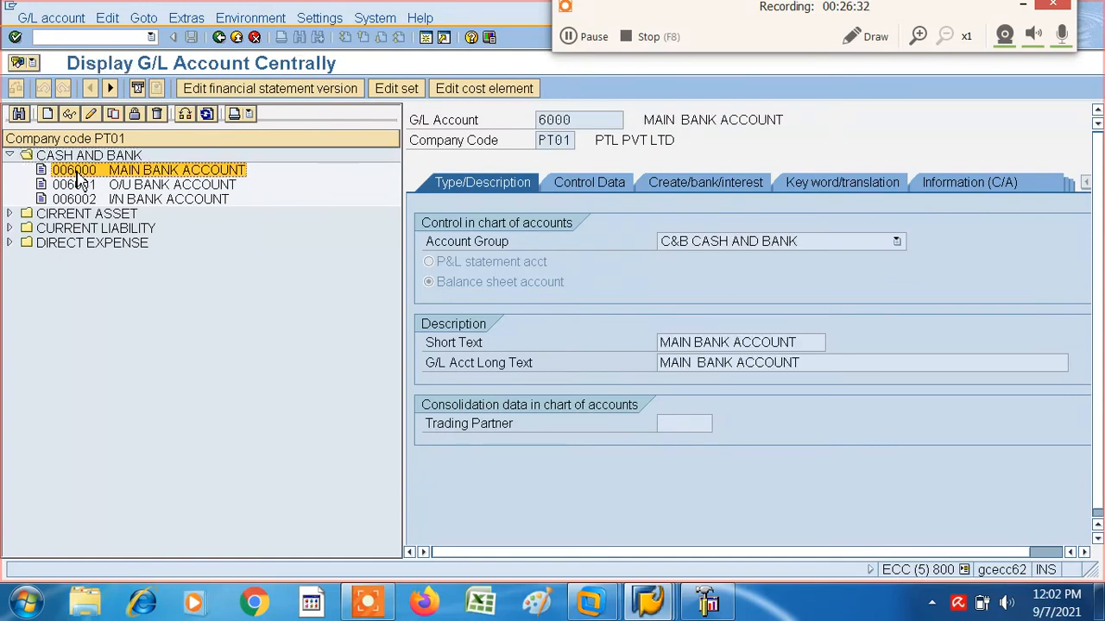
{"action": "left_click", "coordinate": [112, 114]}
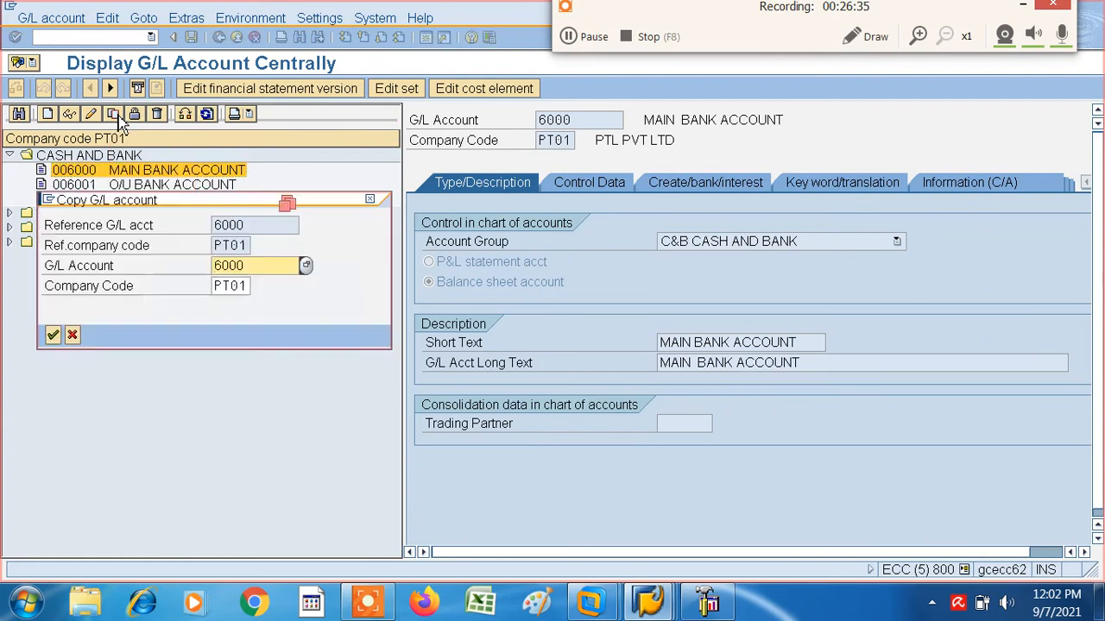
{"action": "left_click", "coordinate": [250, 285]}
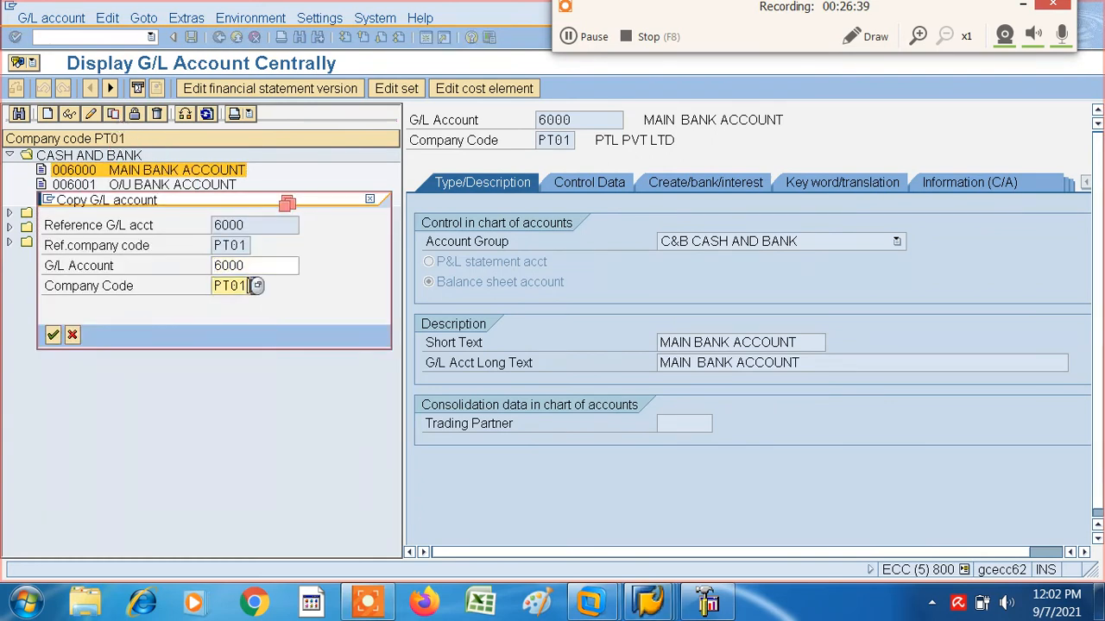
{"action": "key", "text": "BackSpace"}
{"action": "key", "text": "BackSpace"}
{"action": "key", "text": "BackSpace"}
{"action": "key", "text": "BackSpace"}
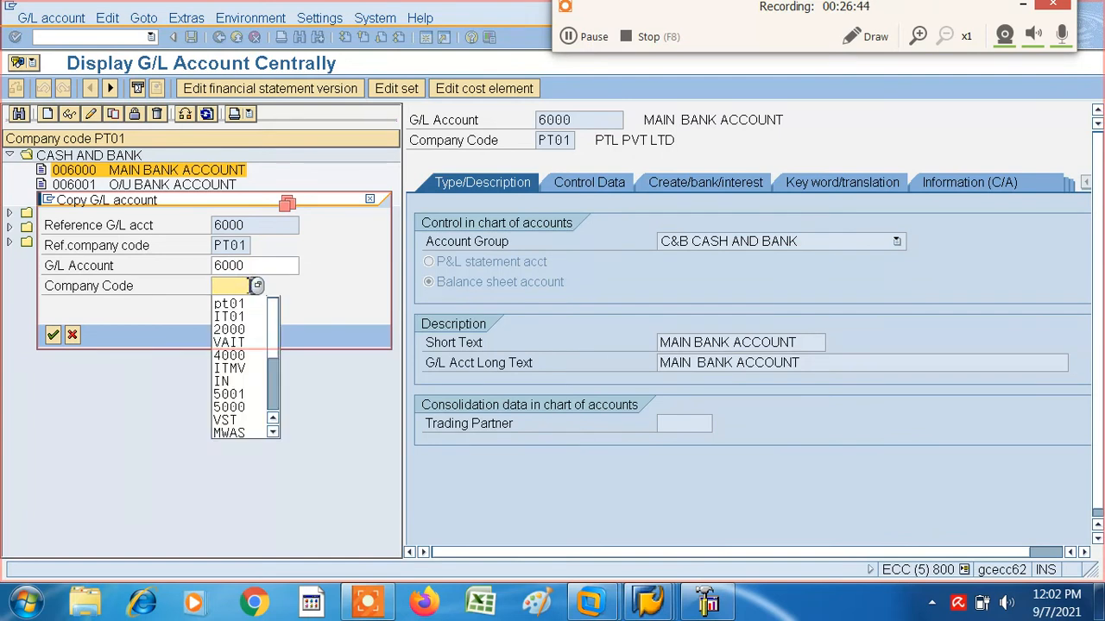
{"action": "left_click", "coordinate": [231, 318]}
{"action": "left_click", "coordinate": [53, 336]}
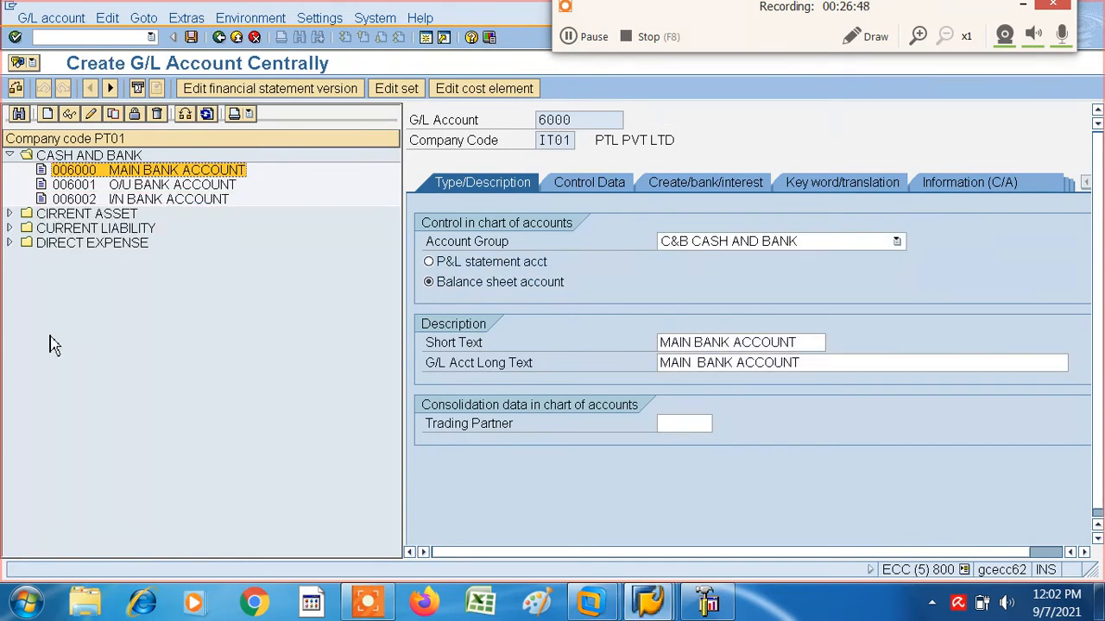
{"action": "left_click", "coordinate": [194, 39]}
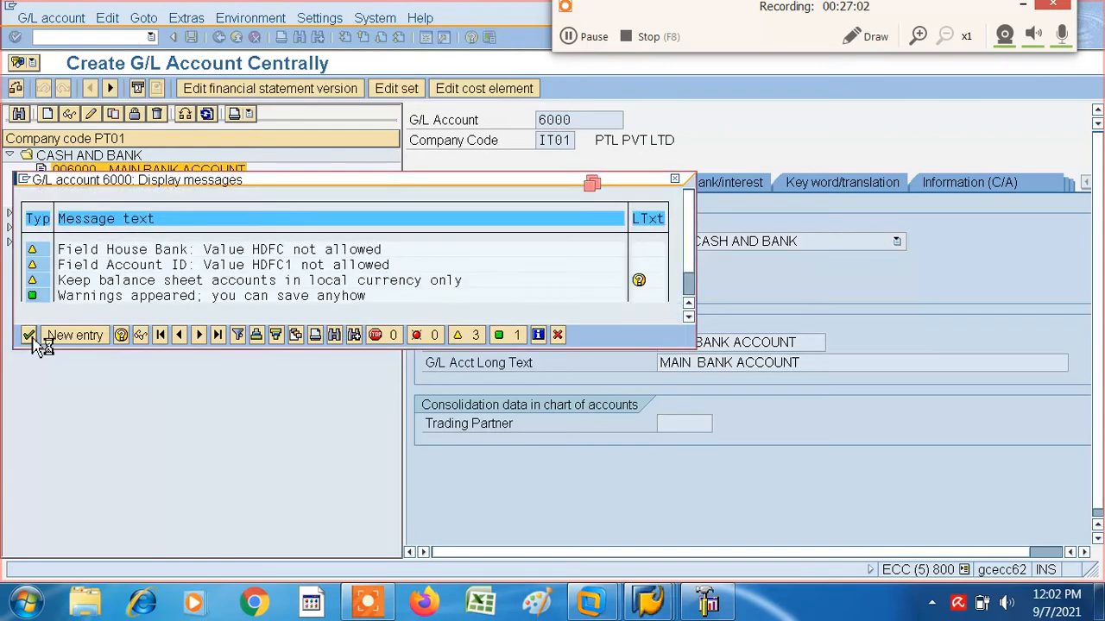
{"action": "left_click", "coordinate": [30, 337]}
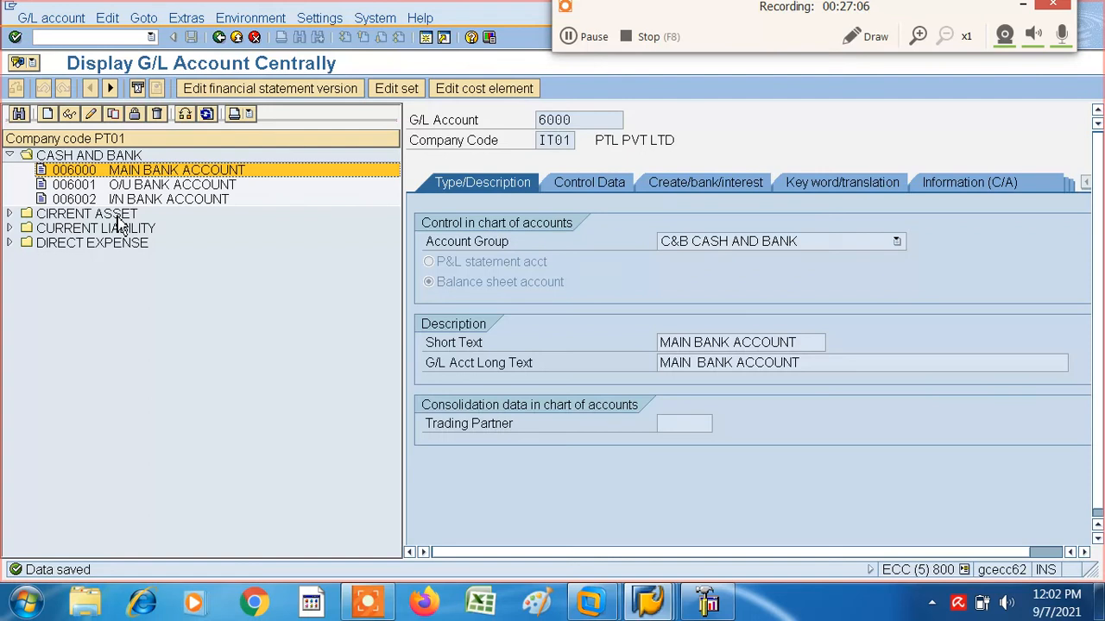
- Copy the G/L account 6001 O/U BANK ACCOUNT from company code PT01 to IT01 under the same number and save it
{"action": "right_click", "coordinate": [80, 187]}
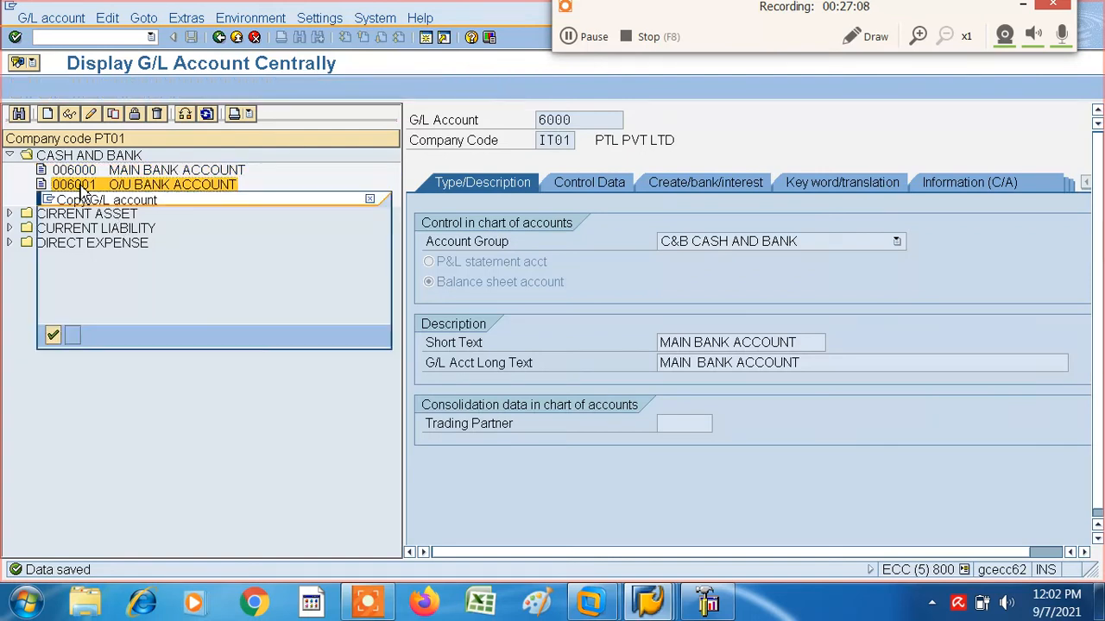
{"action": "left_click", "coordinate": [84, 199]}
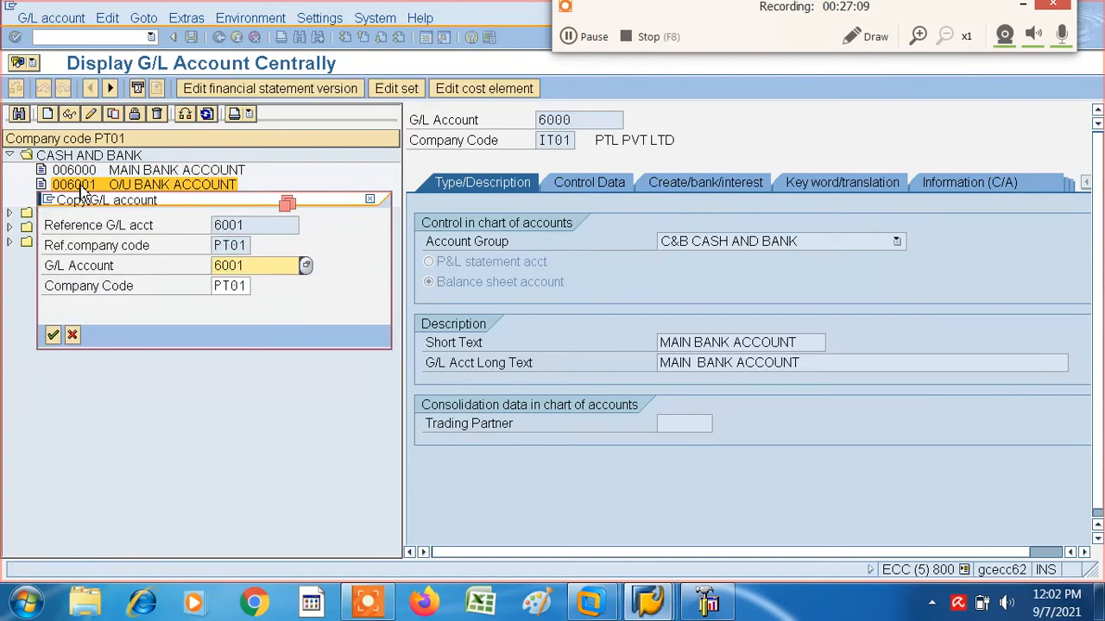
{"action": "left_click", "coordinate": [53, 336]}
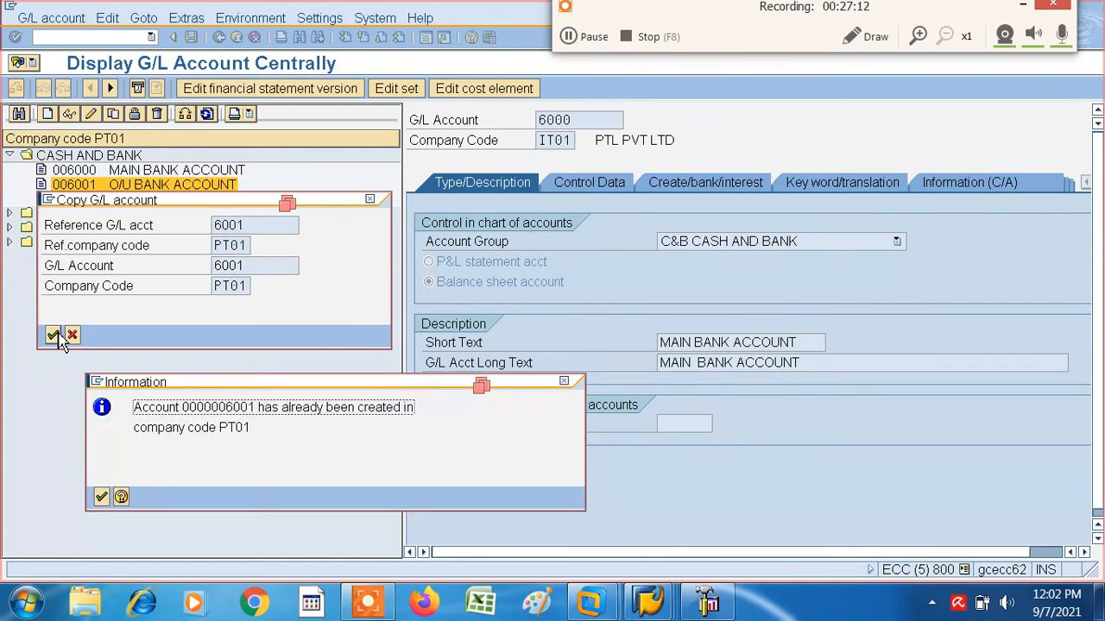
{"action": "left_click", "coordinate": [101, 498]}
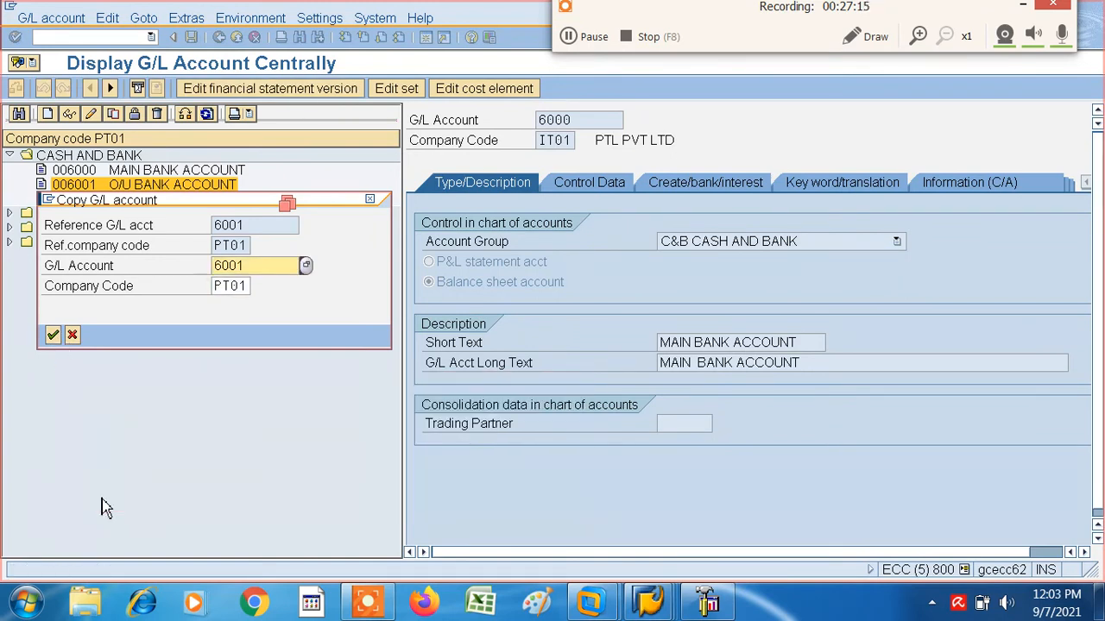
{"action": "left_click", "coordinate": [250, 286]}
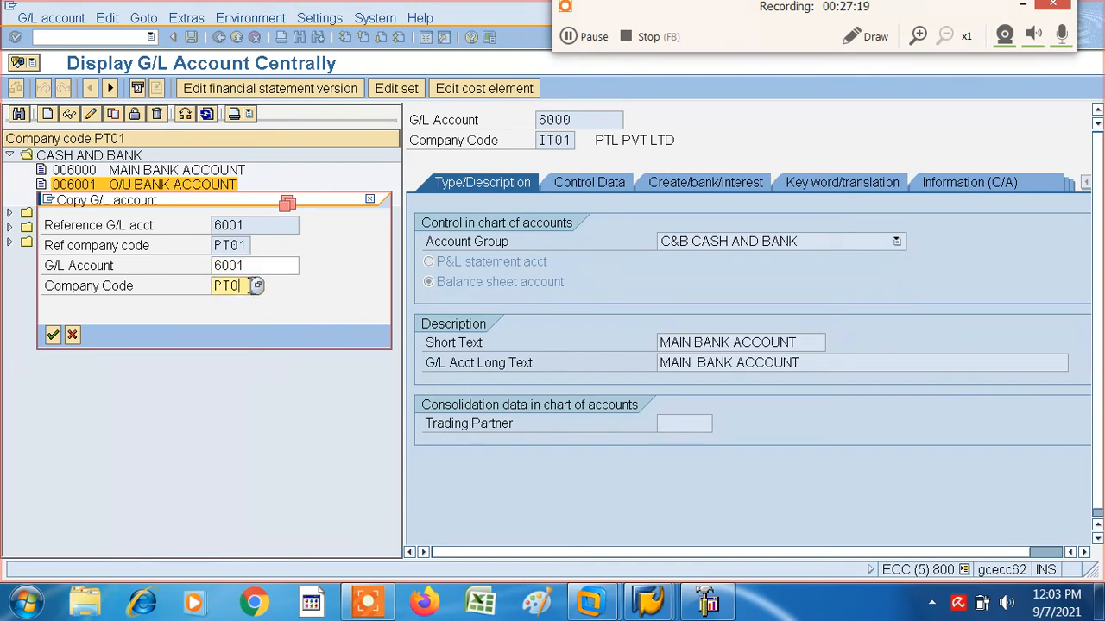
{"action": "key", "text": "BackSpace"}
{"action": "key", "text": "BackSpace"}
{"action": "key", "text": "BackSpace"}
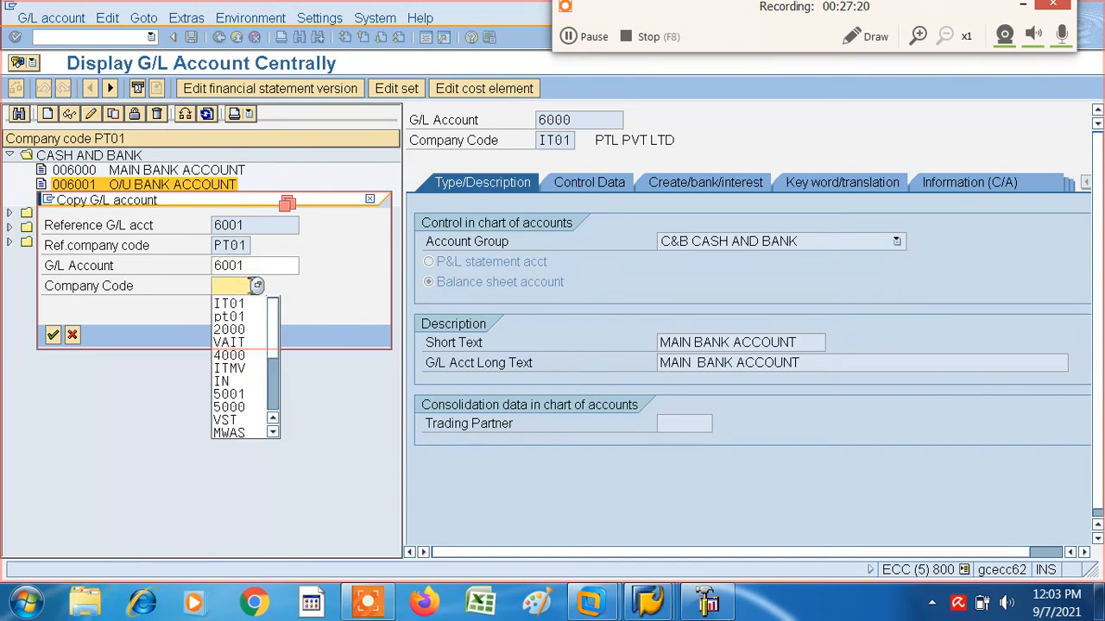
{"action": "left_click", "coordinate": [228, 304]}
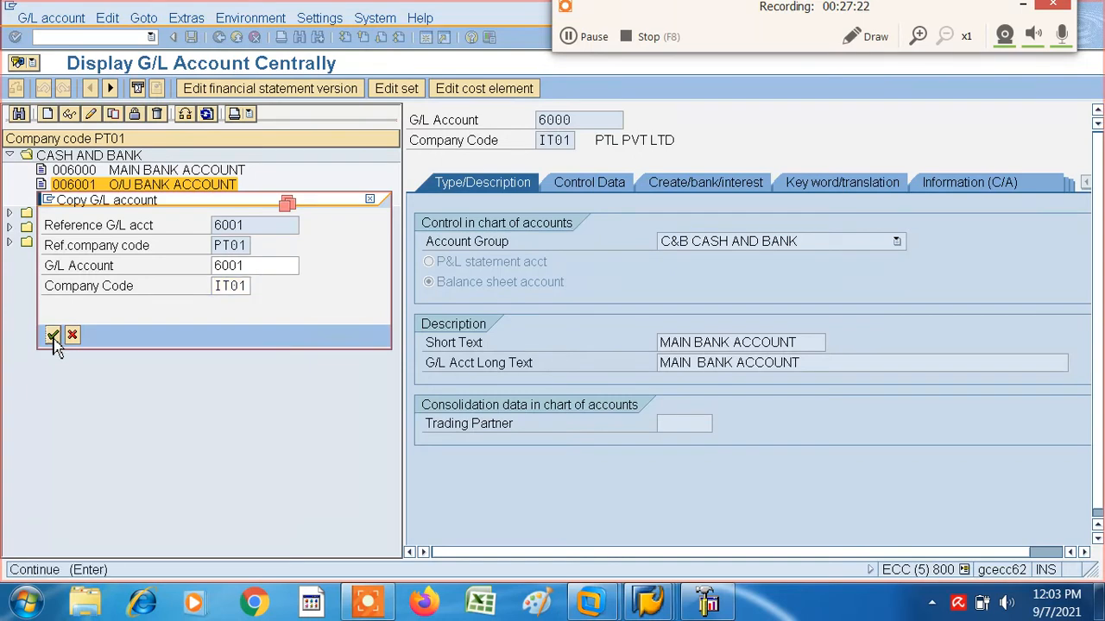
{"action": "left_click", "coordinate": [53, 336]}
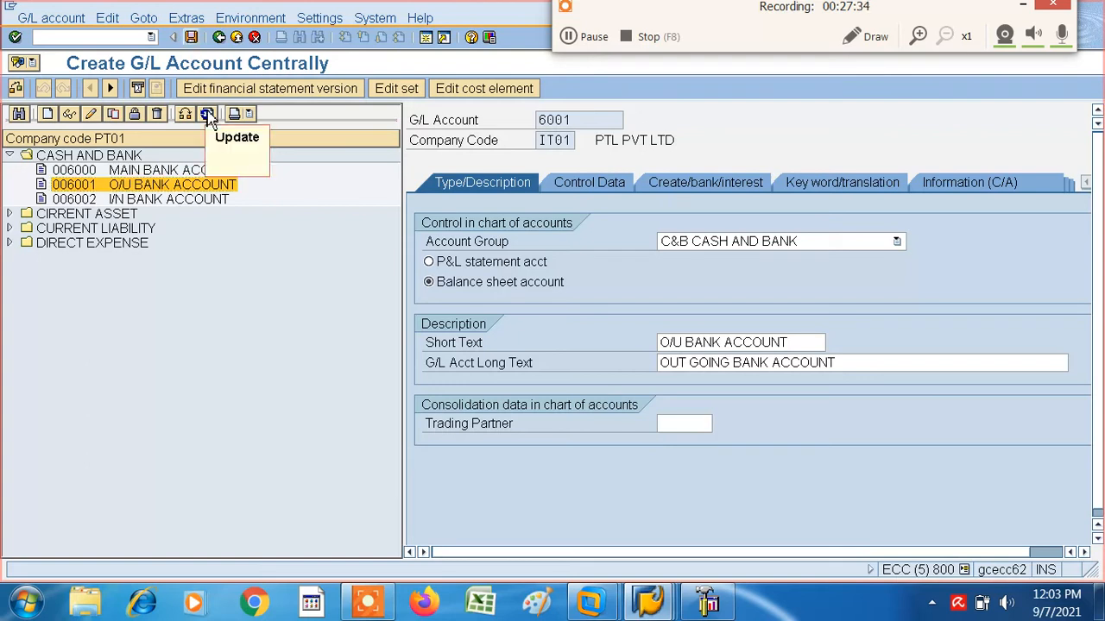
{"action": "left_click", "coordinate": [192, 39]}
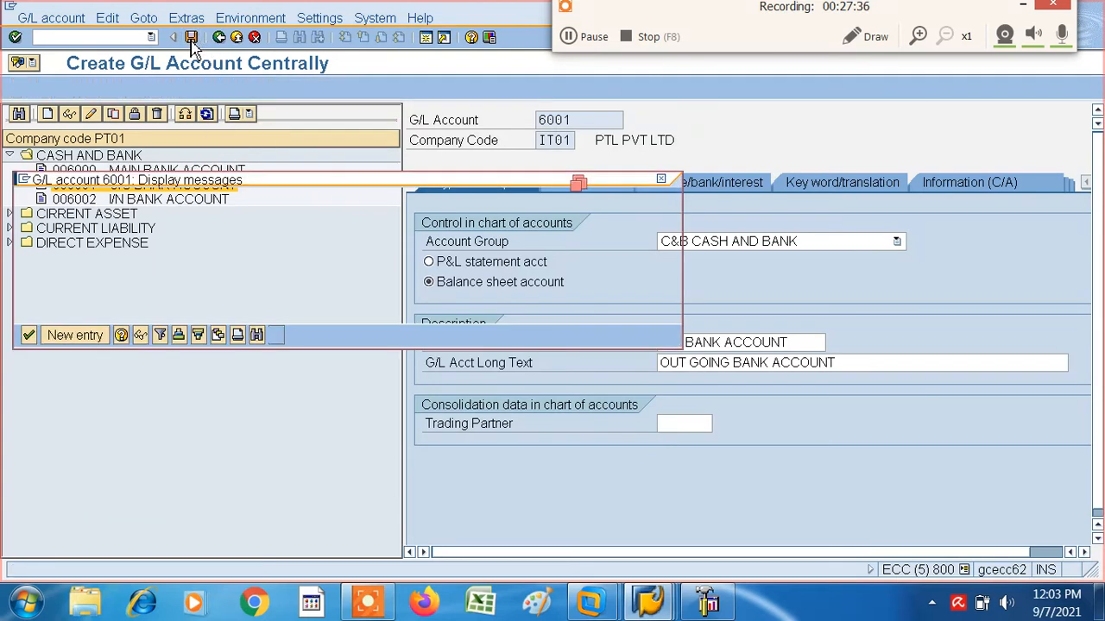
{"action": "left_click", "coordinate": [27, 336]}
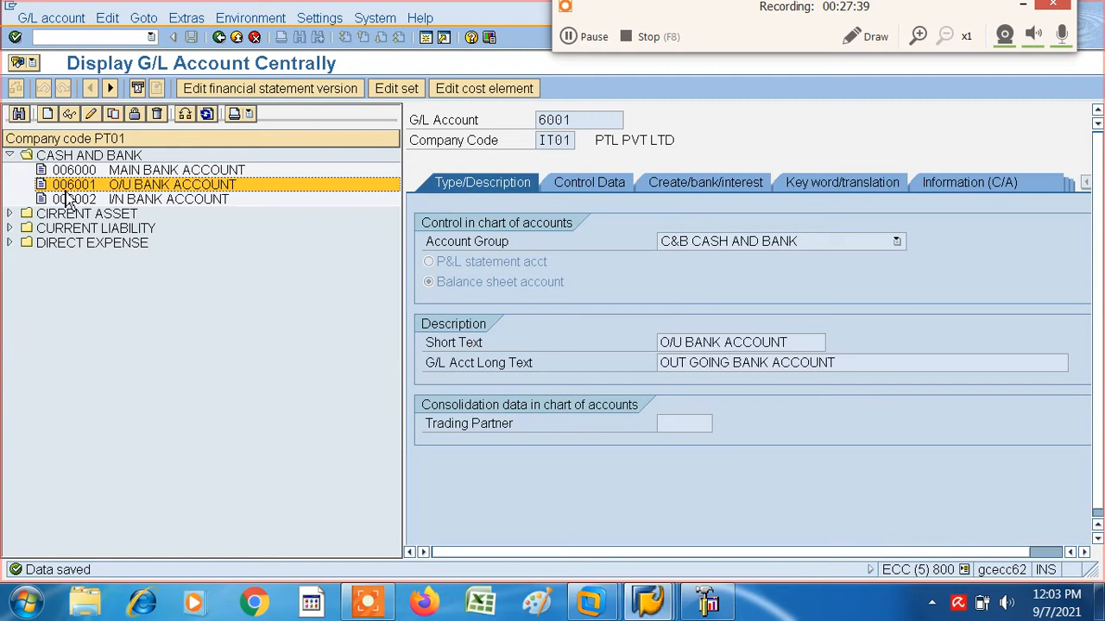
- Copy the G/L account 6002 I/N BANK ACCOUNT from company code PT01 to IT01 under the same number and save it
{"action": "left_click", "coordinate": [82, 201]}
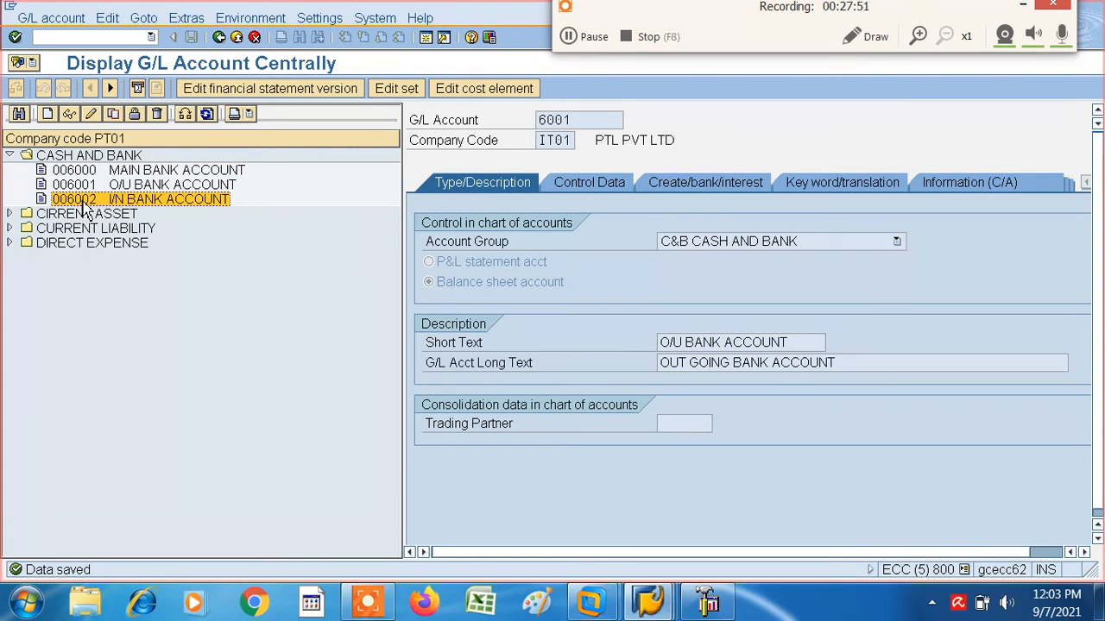
{"action": "double_click", "coordinate": [97, 202]}
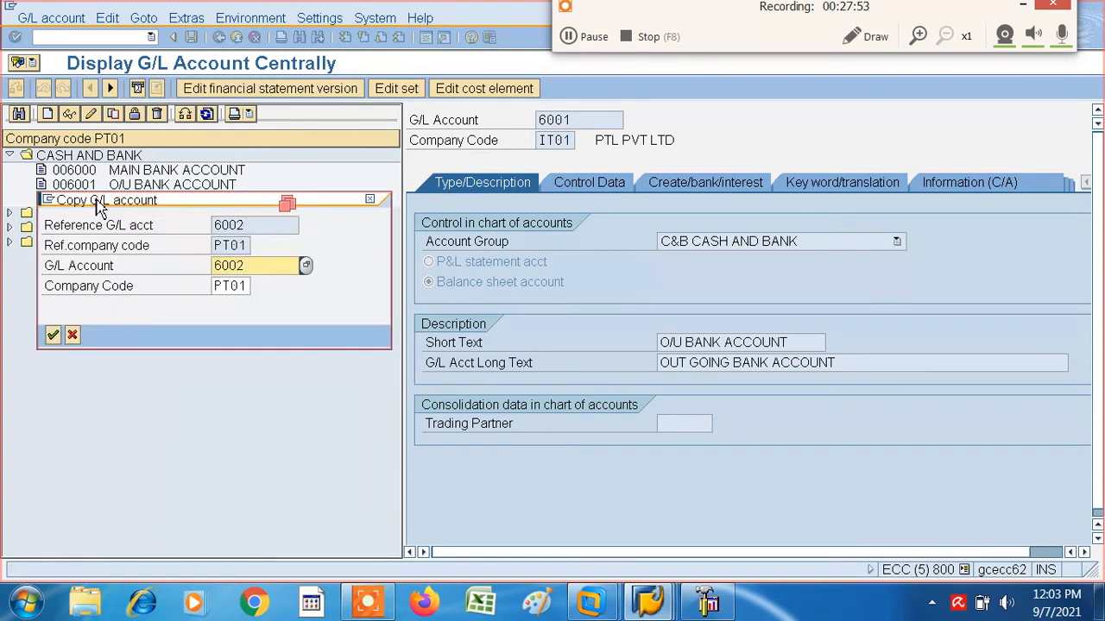
{"action": "left_click", "coordinate": [249, 286]}
{"action": "key", "text": "BackSpace"}
{"action": "key", "text": "BackSpace"}
{"action": "key", "text": "BackSpace"}
{"action": "key", "text": "BackSpace"}
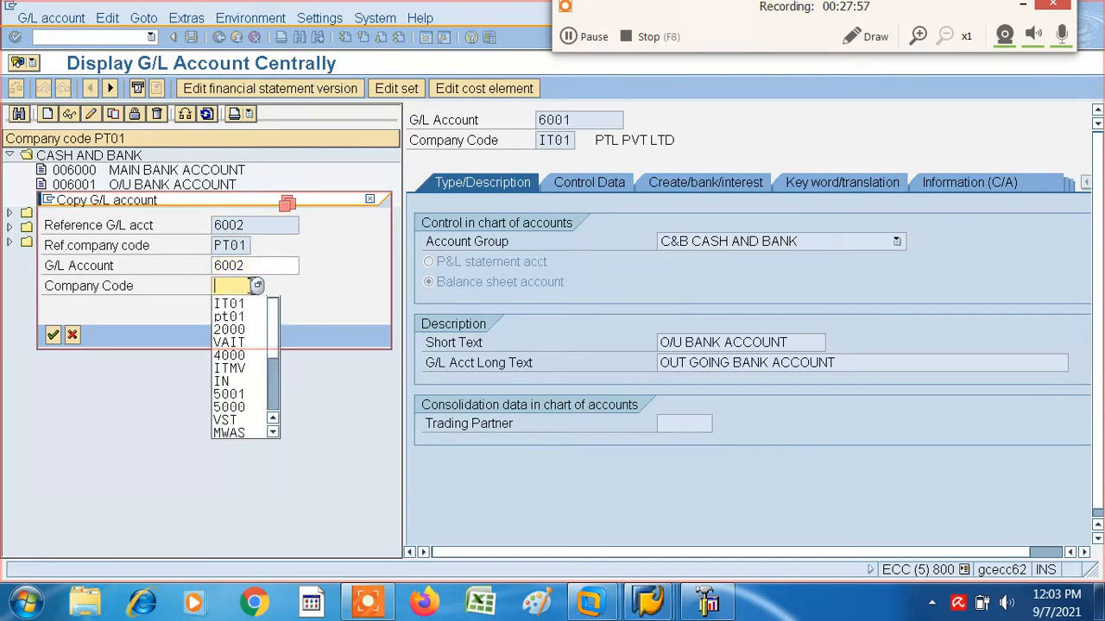
{"action": "left_click", "coordinate": [223, 308]}
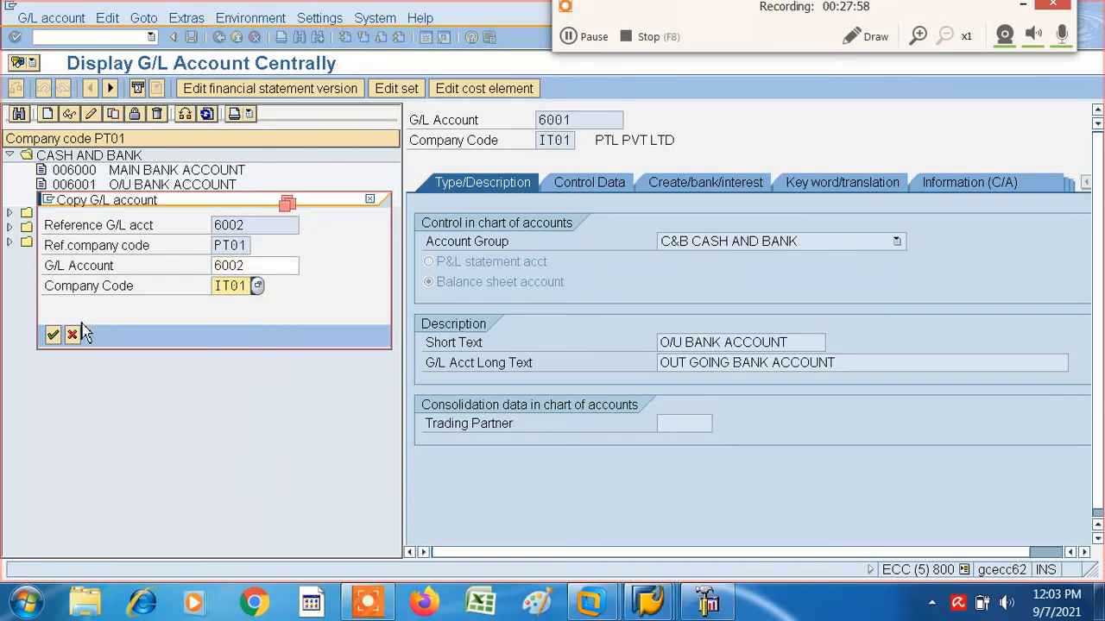
{"action": "left_click", "coordinate": [52, 335]}
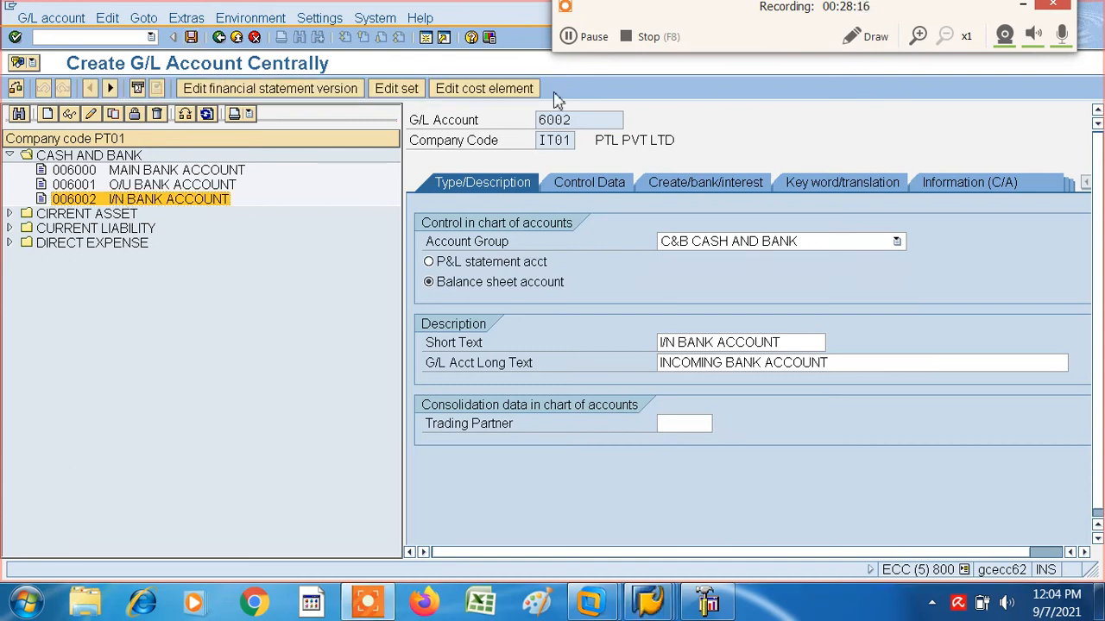
{"action": "key", "text": "ctrl+s"}
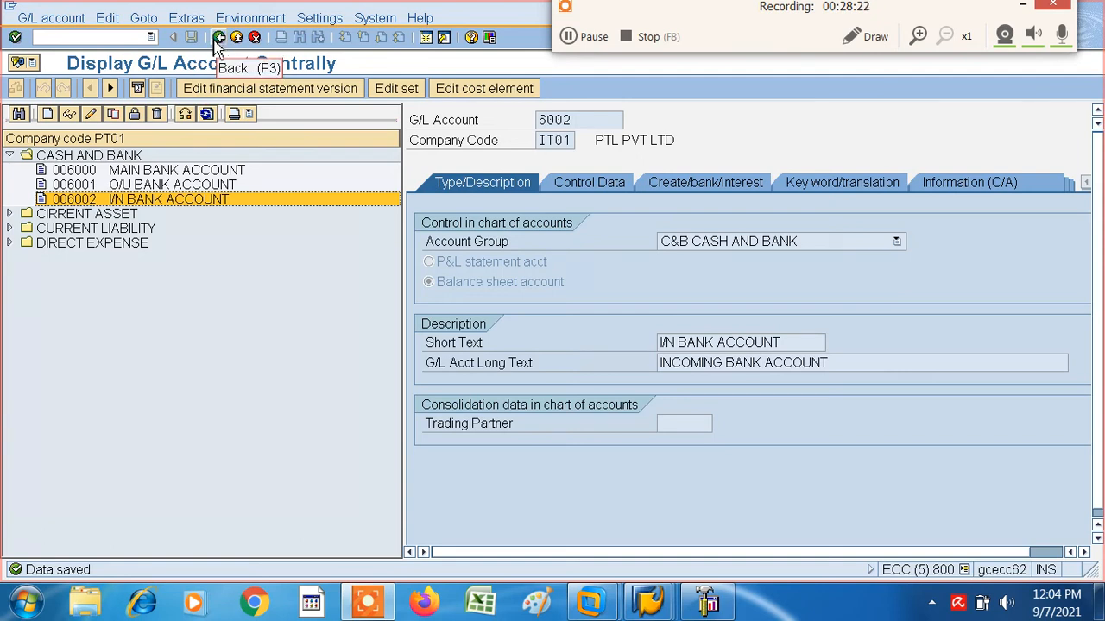
- Switch the account tree to company code IT01, check the accounts under CASH AND BANK, and return to SAP Easy Access
{"action": "left_click", "coordinate": [184, 118]}
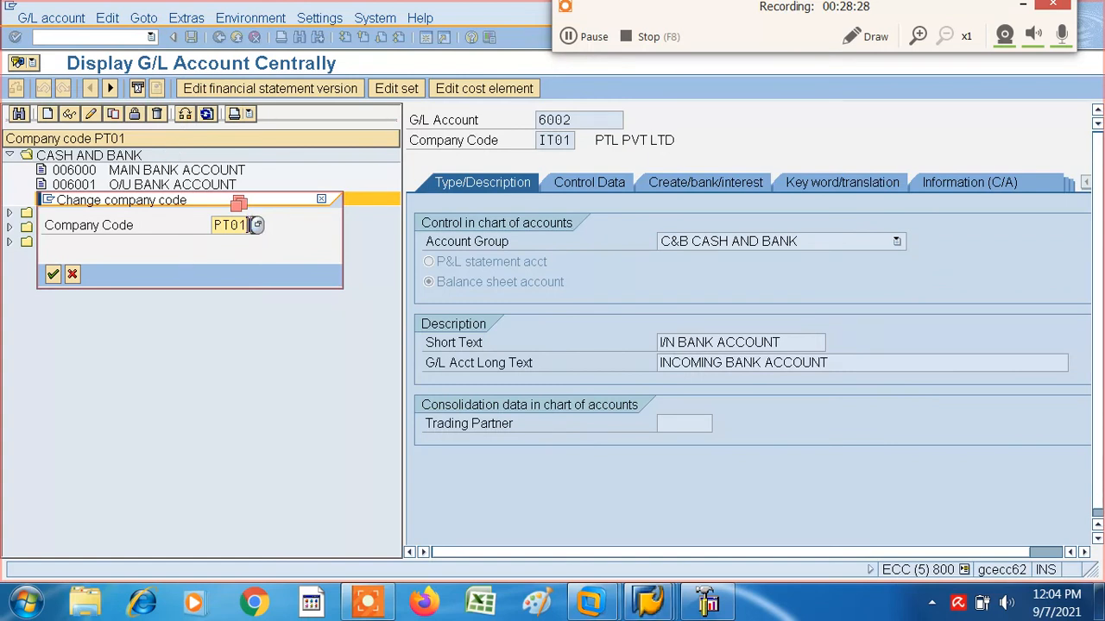
{"action": "key", "text": "BackSpace"}
{"action": "key", "text": "BackSpace"}
{"action": "key", "text": "BackSpace"}
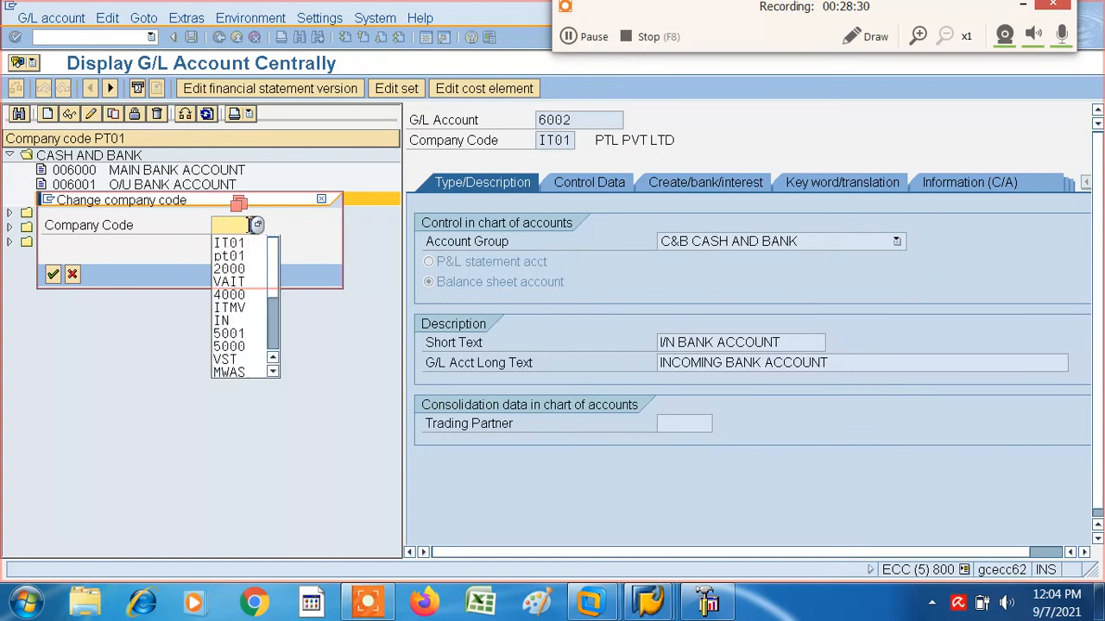
{"action": "left_click", "coordinate": [229, 244]}
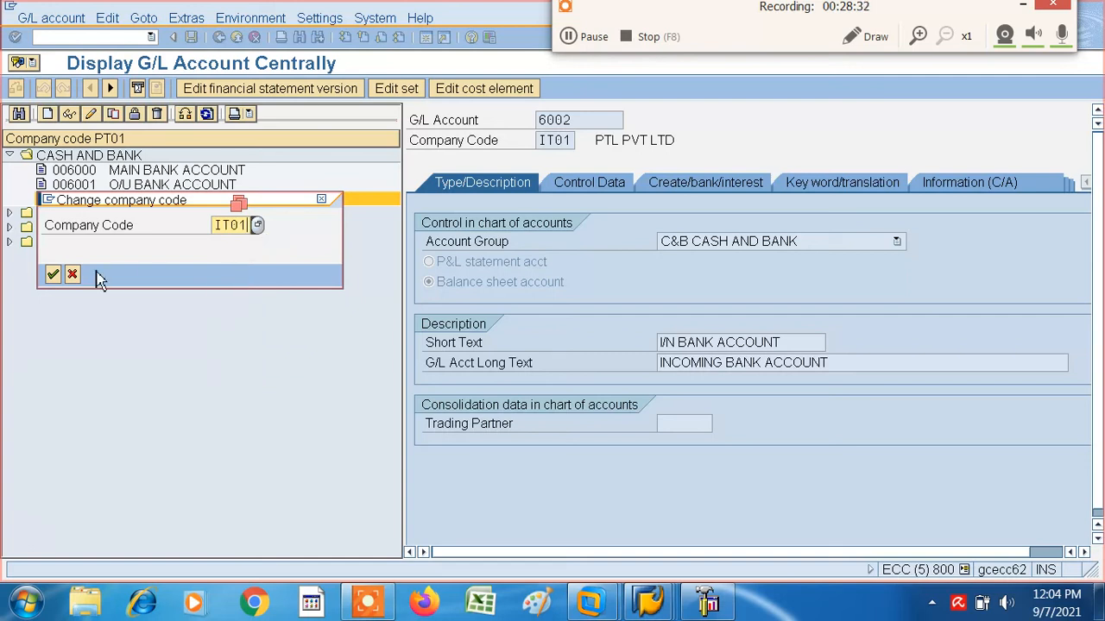
{"action": "left_click", "coordinate": [53, 275]}
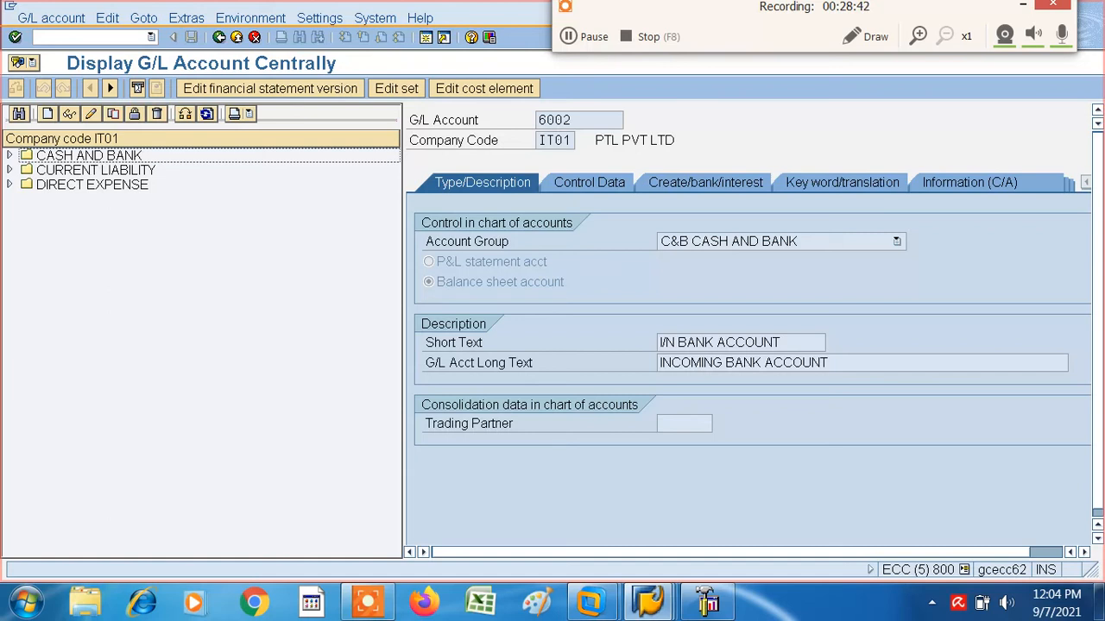
{"action": "left_click", "coordinate": [10, 155]}
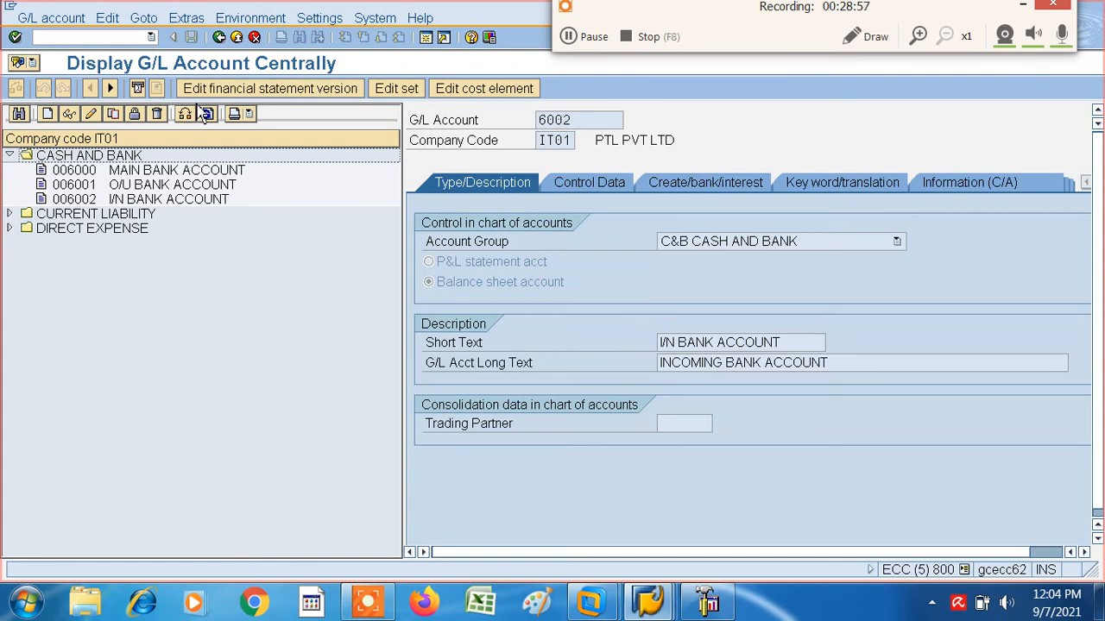
{"action": "left_click", "coordinate": [219, 39]}
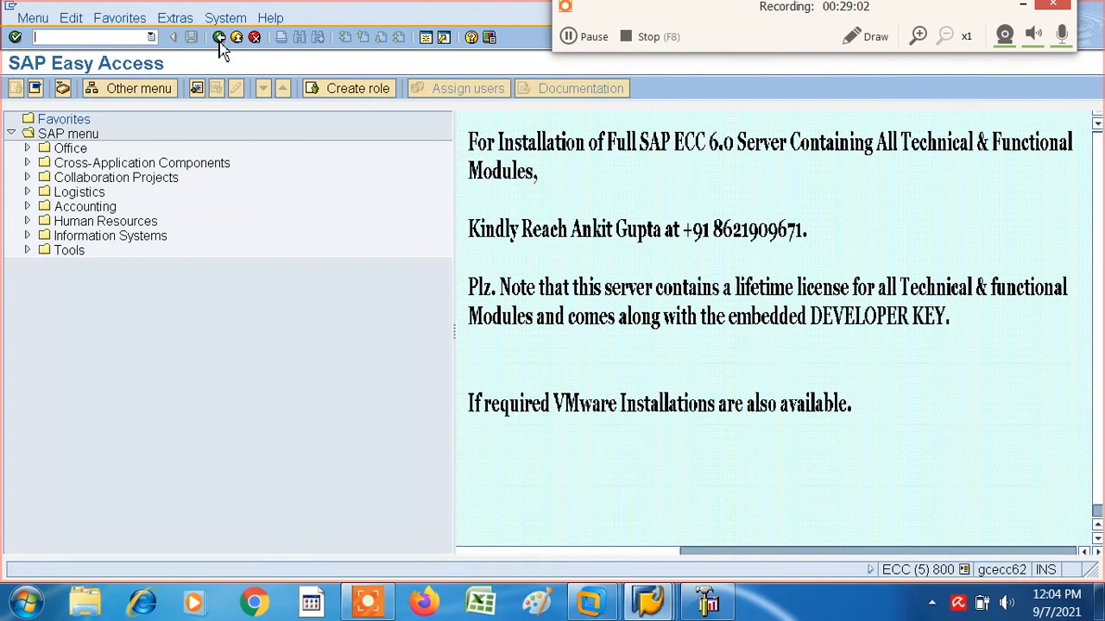
- Start the outgoing payment transaction F-53 and set the document date to 03.09.2021
{"action": "left_click", "coordinate": [151, 37]}
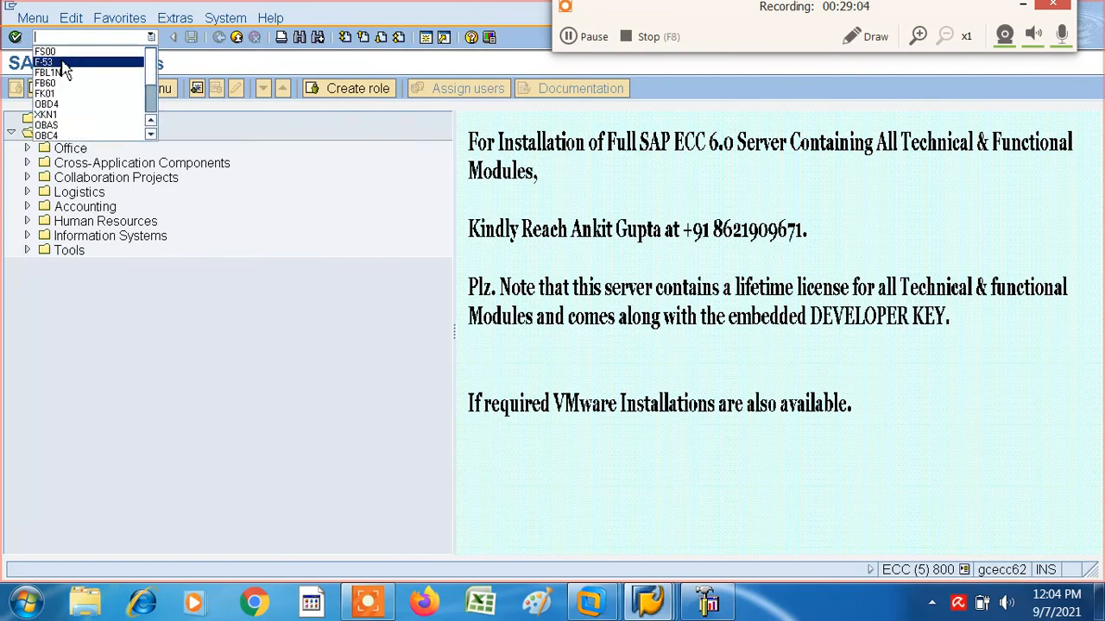
{"action": "left_click", "coordinate": [62, 66]}
{"action": "left_click", "coordinate": [15, 37]}
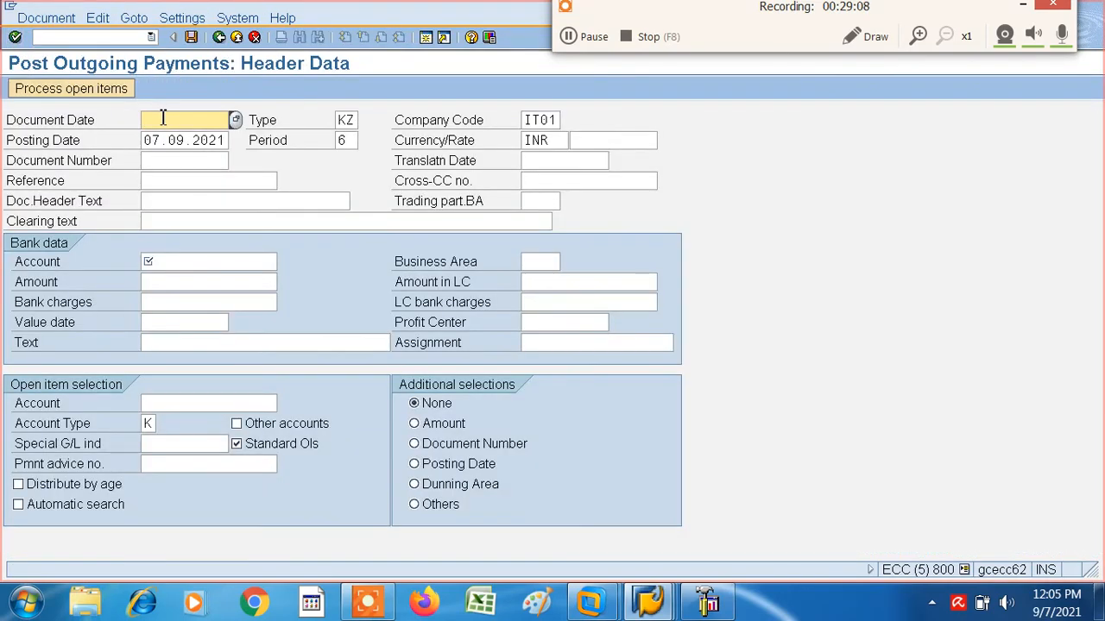
{"action": "left_click", "coordinate": [163, 119]}
{"action": "left_click", "coordinate": [170, 140]}
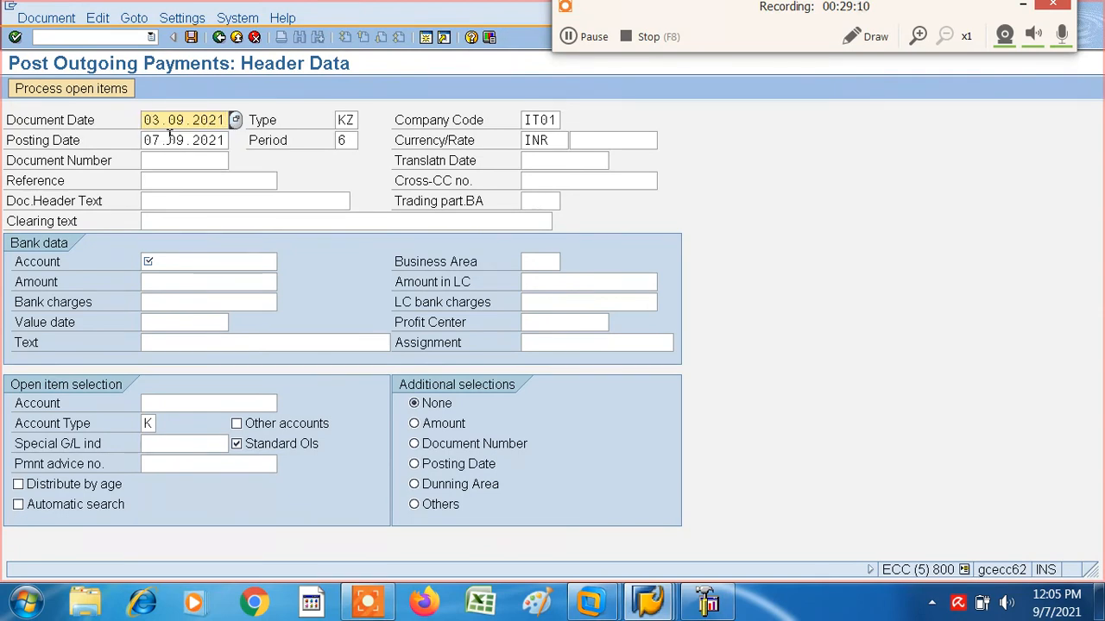
- In the payment's bank data, enter account 6001 and an amount of 4000
{"action": "key", "text": "Tab"}
{"action": "key", "text": "Tab"}
{"action": "key", "text": "Tab"}
{"action": "key", "text": "Tab"}
{"action": "key", "text": "Tab"}
{"action": "key", "text": "Tab"}
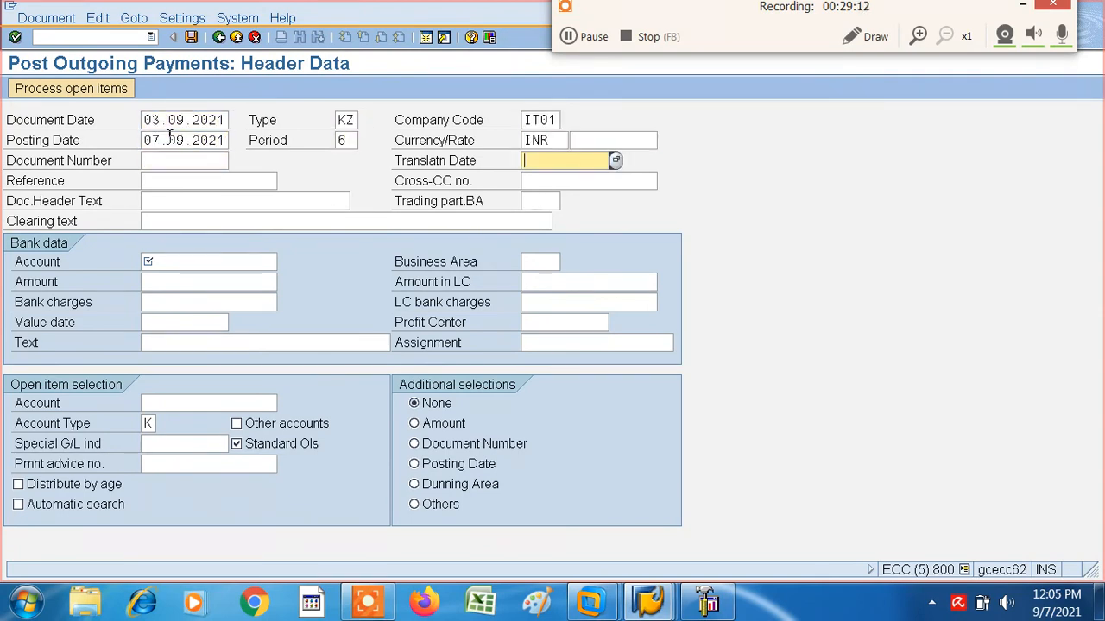
{"action": "key", "text": "Tab"}
{"action": "key", "text": "Tab"}
{"action": "key", "text": "Tab"}
{"action": "key", "text": "Tab"}
{"action": "key", "text": "Tab"}
{"action": "key", "text": "Tab"}
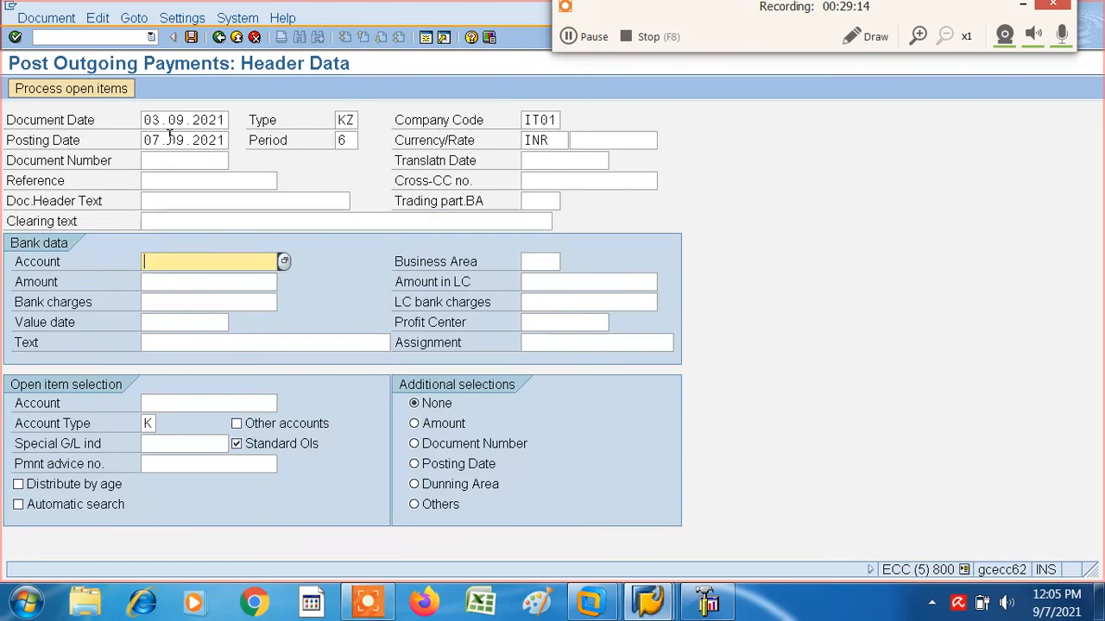
{"action": "key", "text": "BackSpace"}
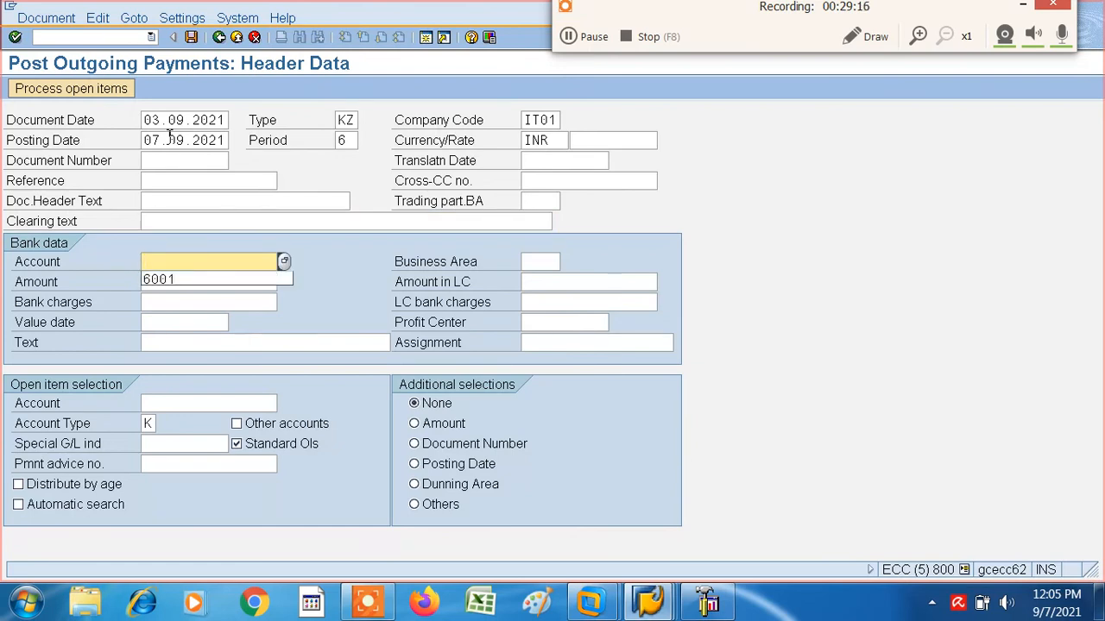
{"action": "left_click", "coordinate": [155, 280]}
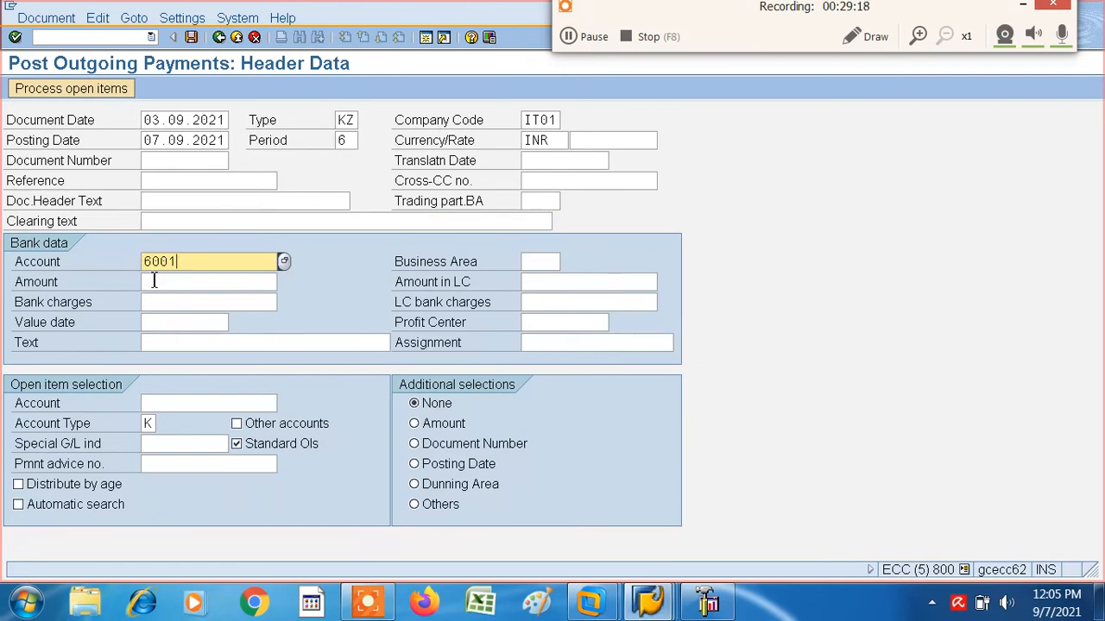
{"action": "key", "text": "Tab"}
{"action": "key", "text": "Tab"}
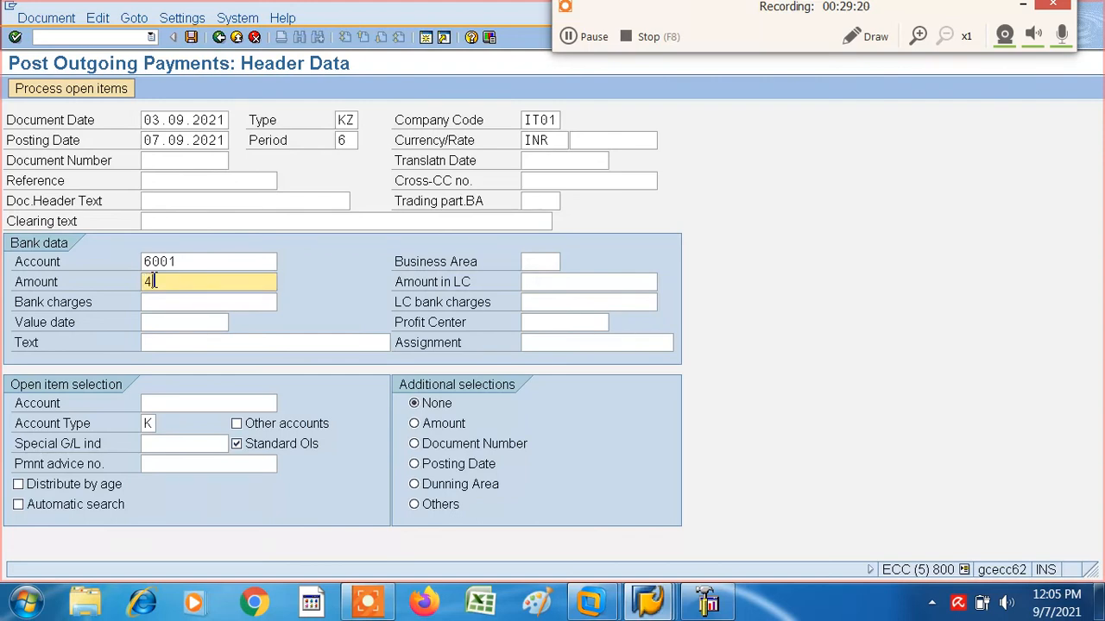
{"action": "type", "text": "4000"}
- Set the bank data value date to 07.09.2021 and the text to VENDOR PAYMENT
{"action": "key", "text": "Tab"}
{"action": "key", "text": "Tab"}
{"action": "key", "text": "Tab"}
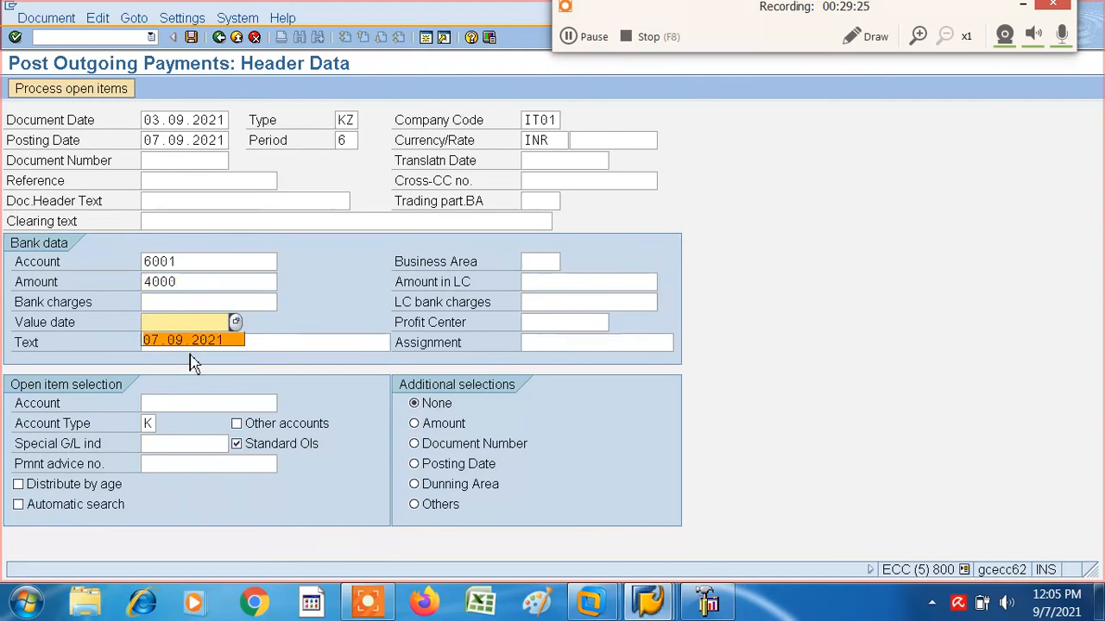
{"action": "left_click", "coordinate": [182, 353]}
{"action": "left_click", "coordinate": [174, 343]}
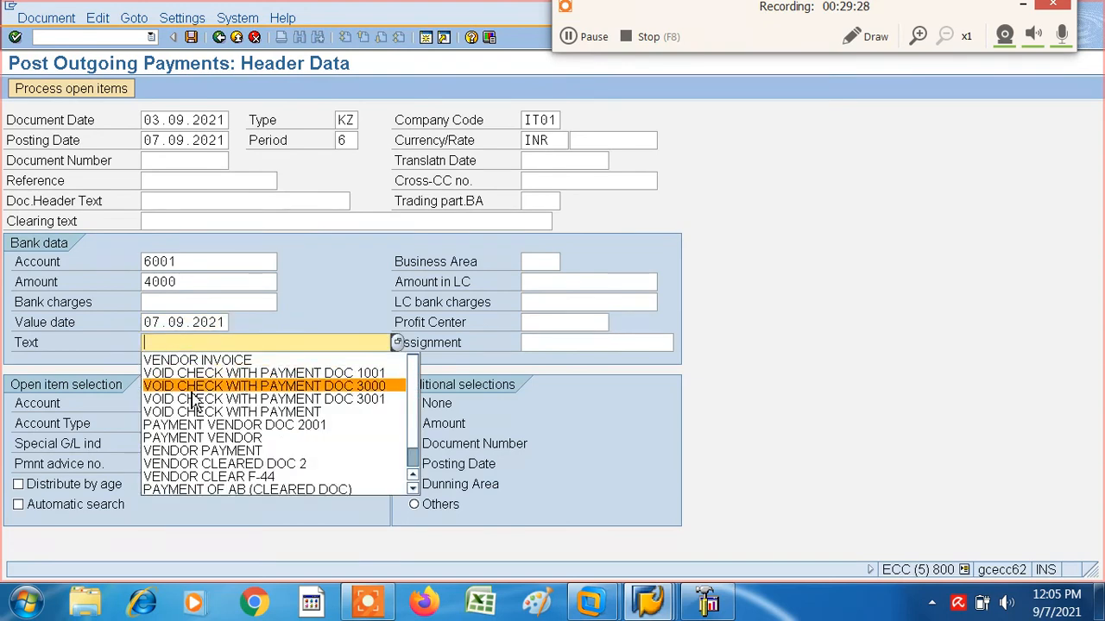
{"action": "left_click", "coordinate": [191, 450]}
- Look up VENDOR--001 of company code IT01 as the open item account and process its open items
{"action": "key", "text": "Tab"}
{"action": "key", "text": "Tab"}
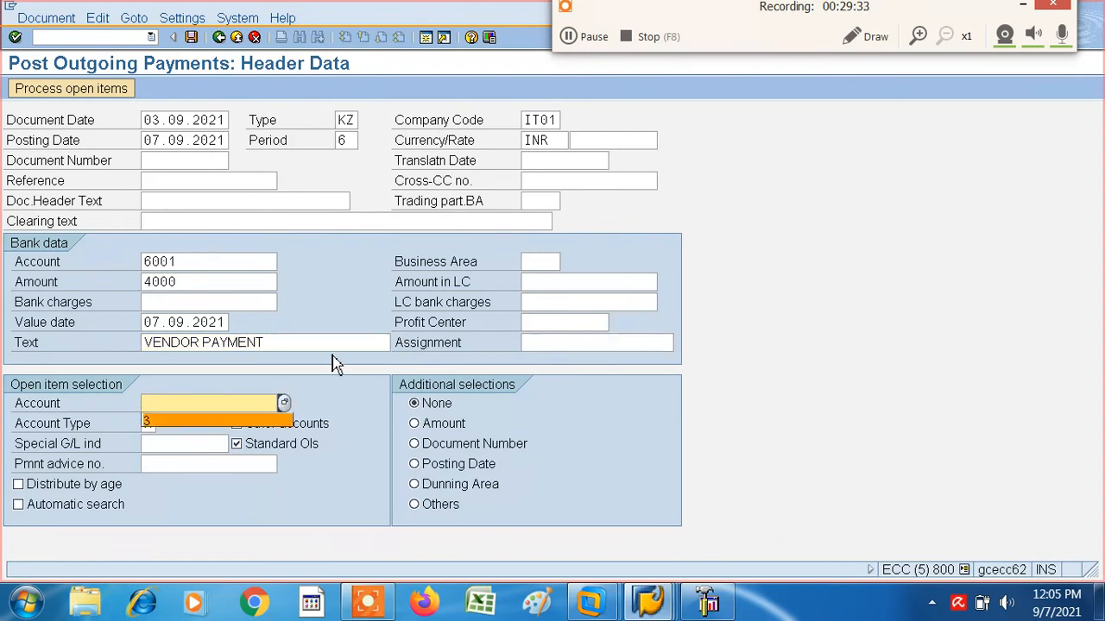
{"action": "left_click", "coordinate": [285, 403]}
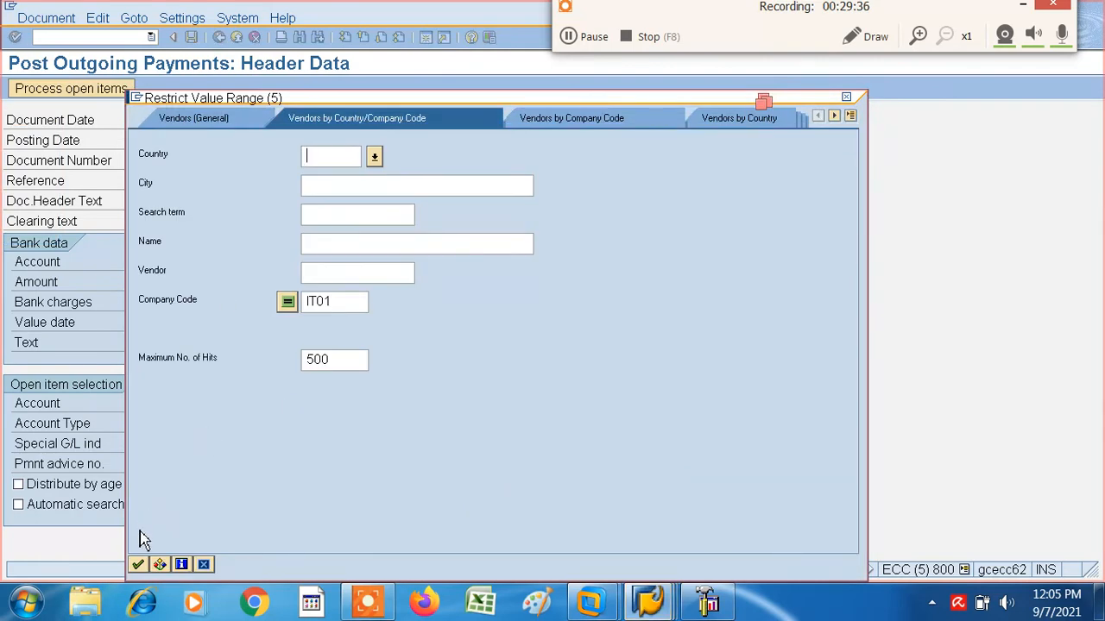
{"action": "left_click", "coordinate": [140, 565]}
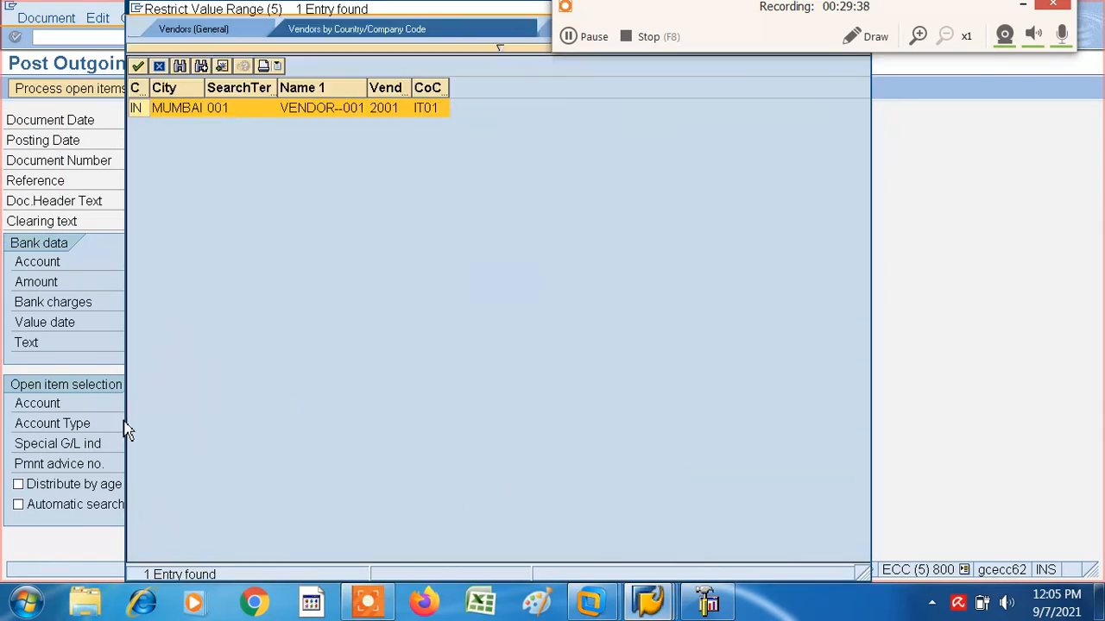
{"action": "left_click", "coordinate": [139, 67]}
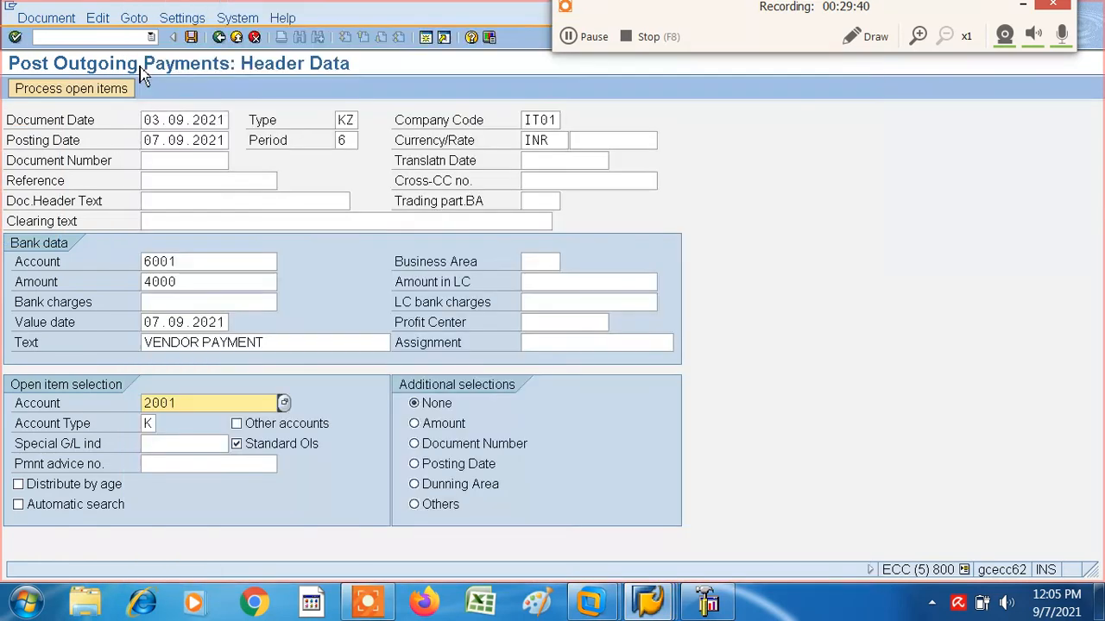
{"action": "left_click", "coordinate": [97, 89]}
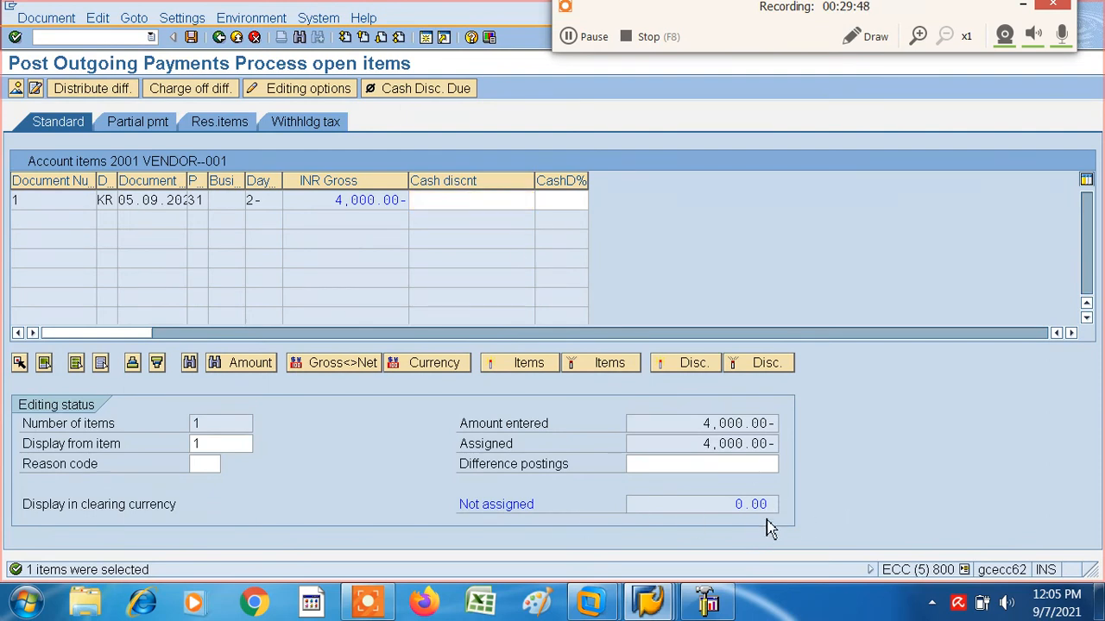
- Post the outgoing payment and review the posted document before returning to SAP Easy Access
{"action": "left_click", "coordinate": [193, 38]}
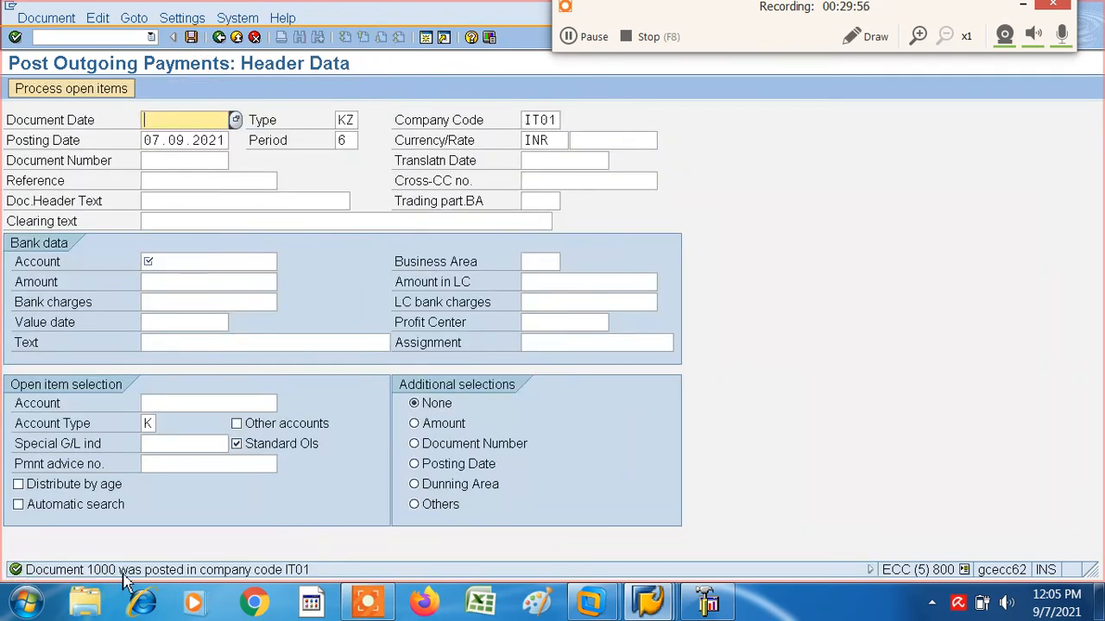
{"action": "left_click", "coordinate": [49, 18]}
{"action": "left_click", "coordinate": [60, 75]}
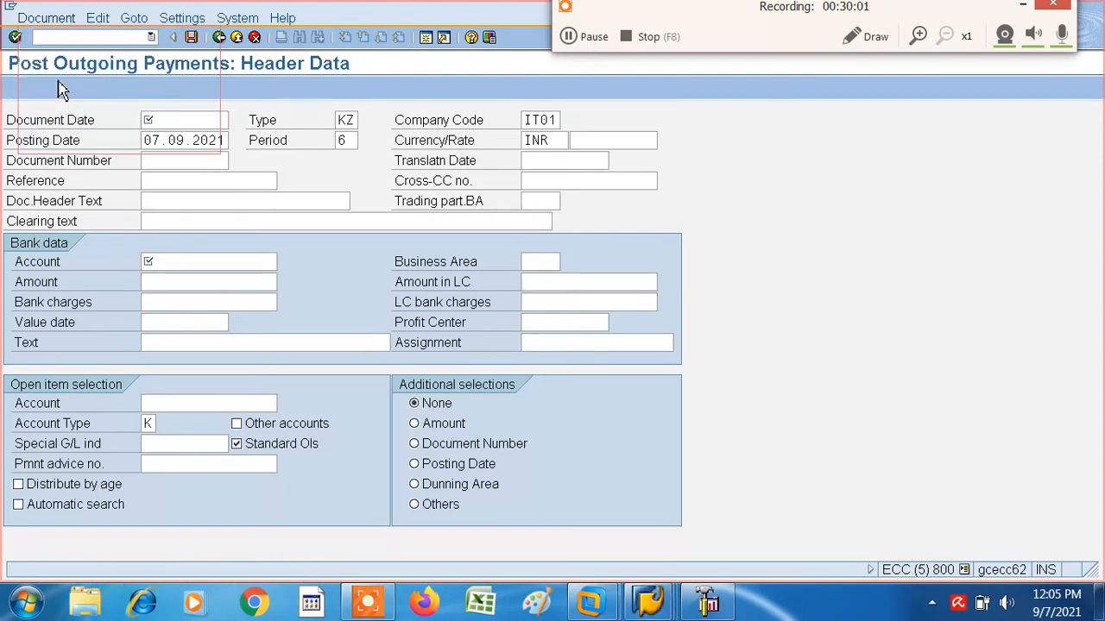
{"action": "left_click", "coordinate": [49, 18]}
{"action": "left_click", "coordinate": [60, 75]}
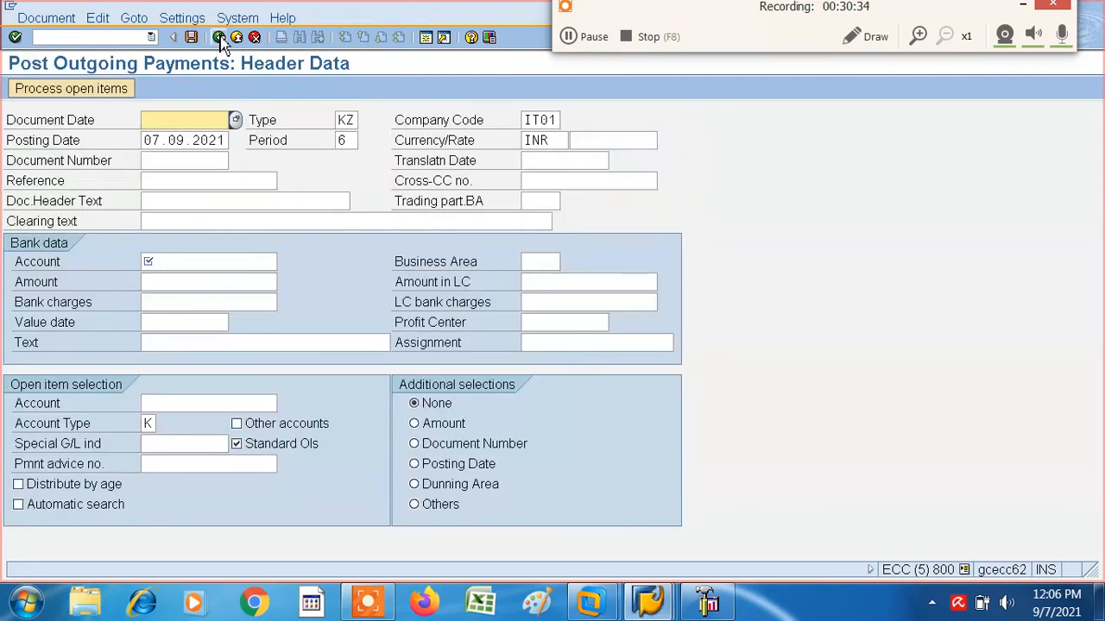
{"action": "left_click", "coordinate": [220, 36]}
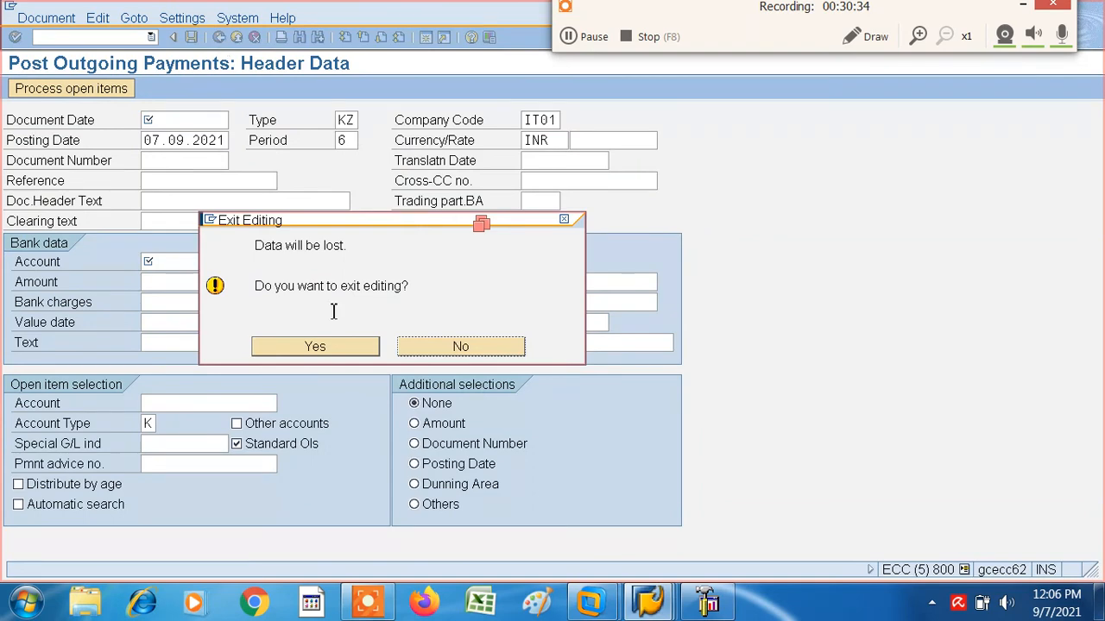
{"action": "left_click", "coordinate": [310, 347]}
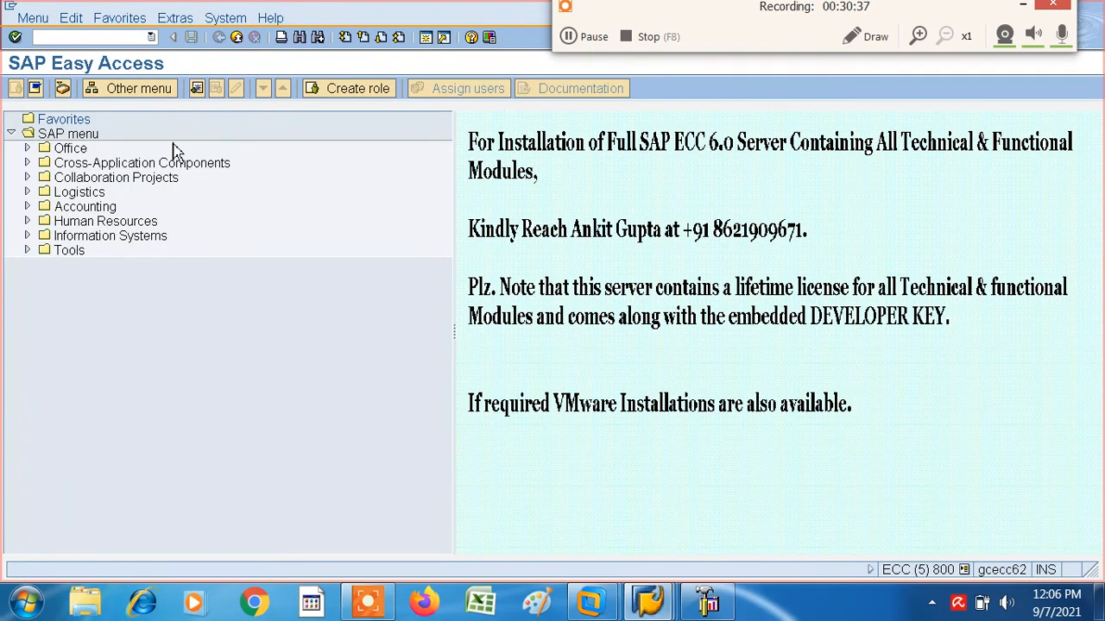
- Run the vendor line item display FBL1N for the paid vendor in company code IT01, with open items at key date 07.09.2021
{"action": "left_click", "coordinate": [151, 37]}
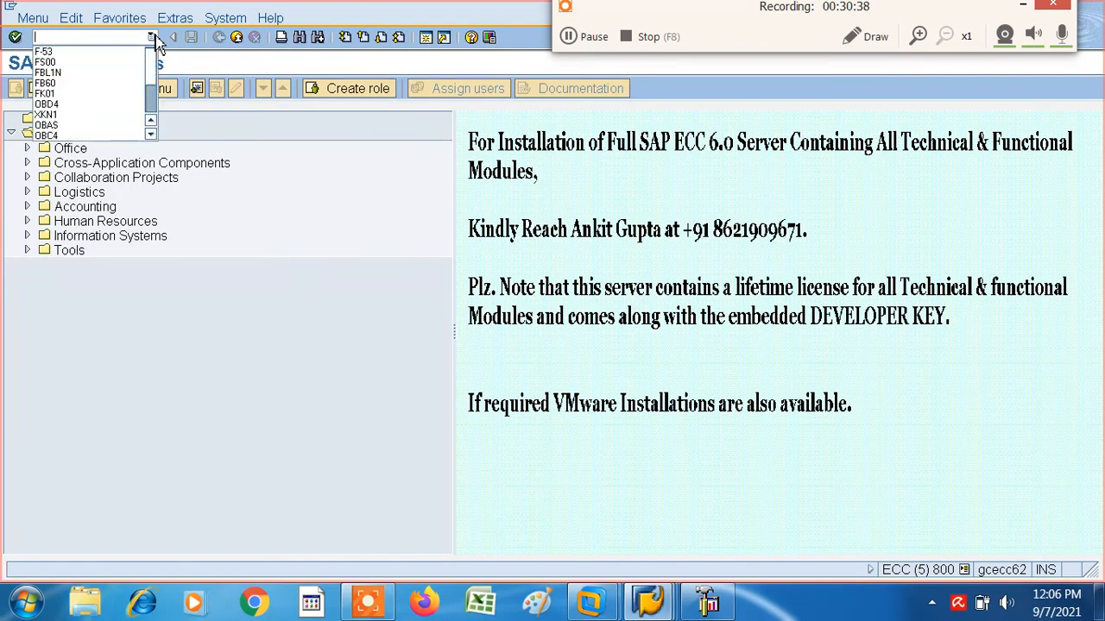
{"action": "left_click", "coordinate": [48, 74]}
{"action": "left_click", "coordinate": [15, 37]}
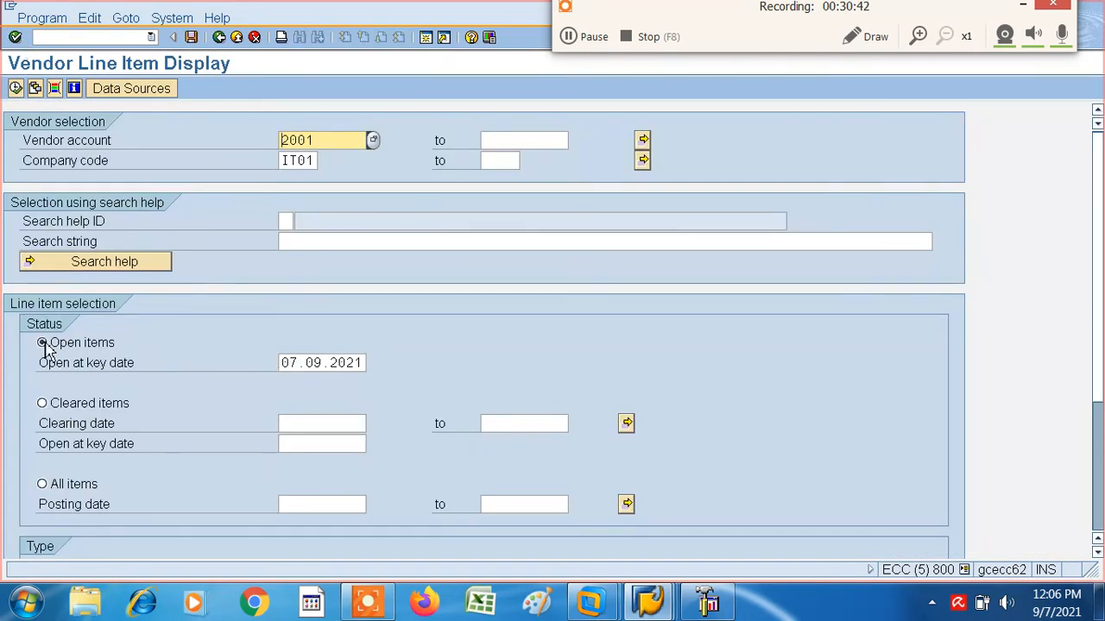
{"action": "left_click", "coordinate": [15, 88]}
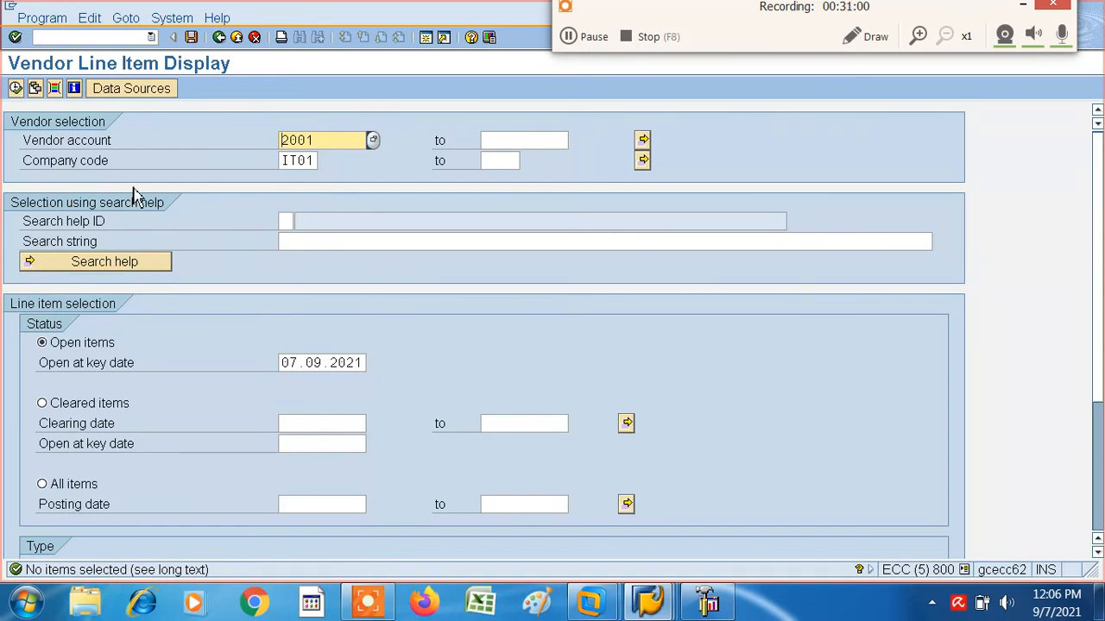
- Switch the line item selection to cleared items and display the list for the vendor in company code IT01
{"action": "left_click", "coordinate": [42, 404]}
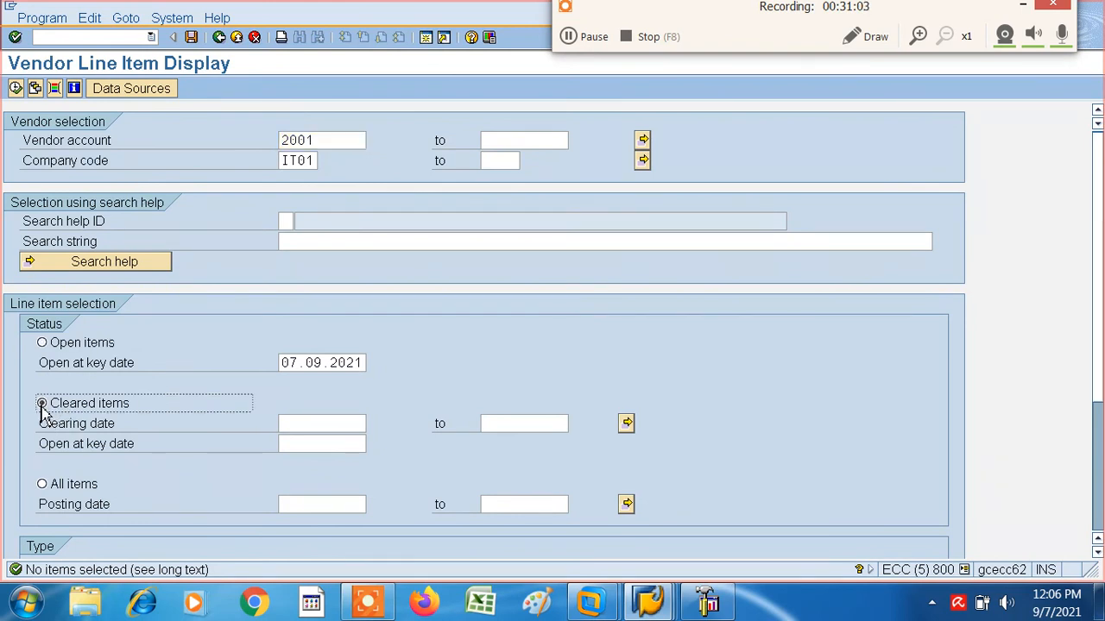
{"action": "left_click", "coordinate": [15, 88]}
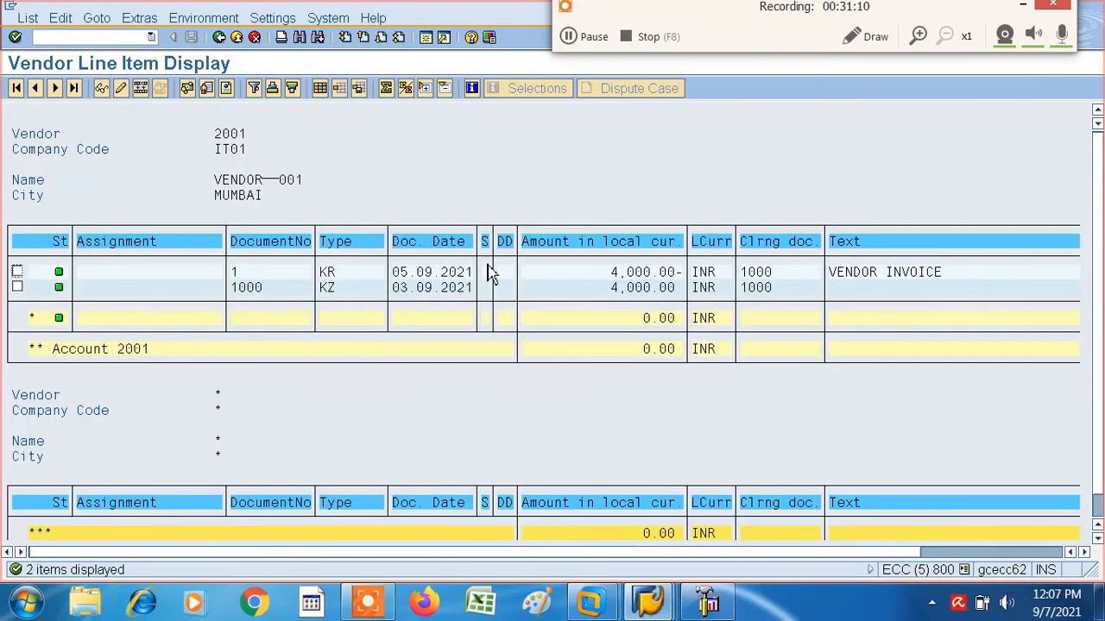
- Change the text of the cleared KZ payment line item to VENDOR PAYMENT and save the document
{"action": "double_click", "coordinate": [332, 295]}
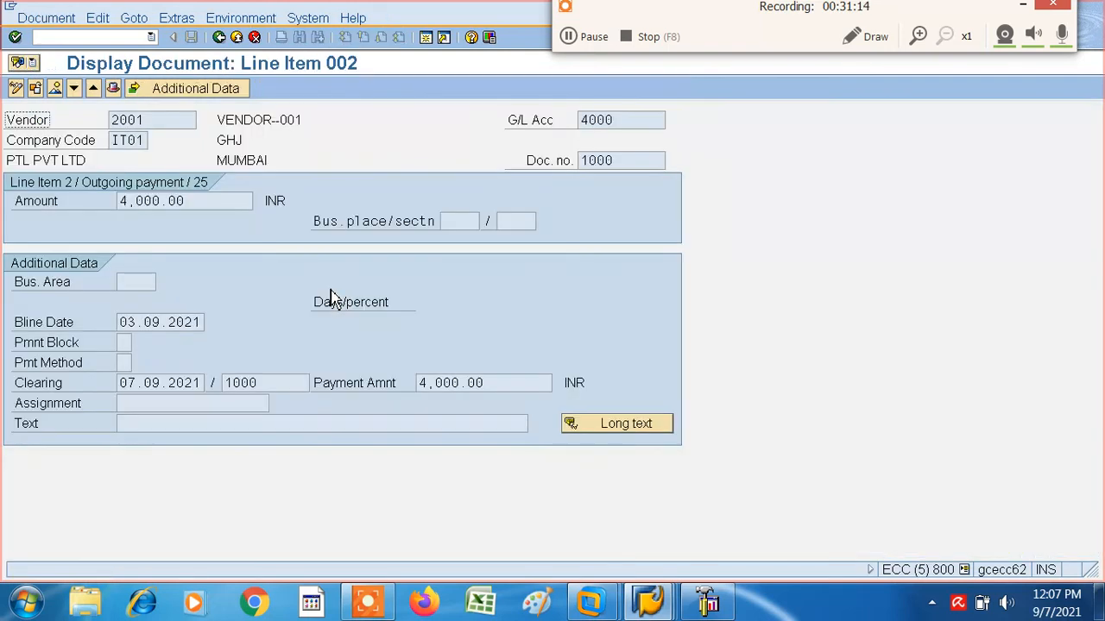
{"action": "left_click", "coordinate": [34, 91]}
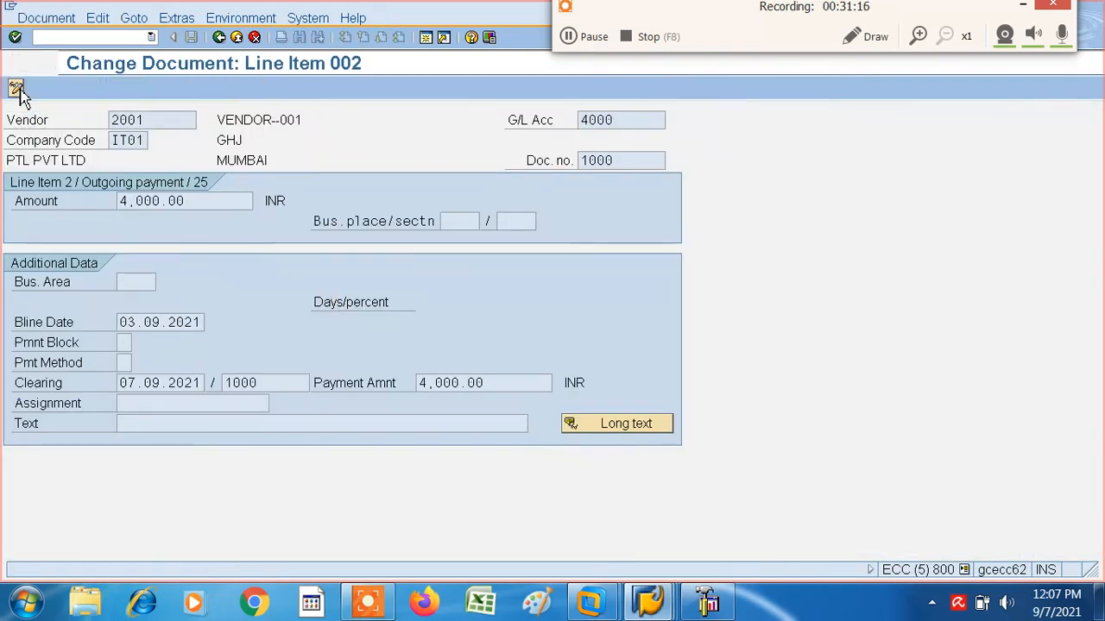
{"action": "left_click", "coordinate": [132, 428]}
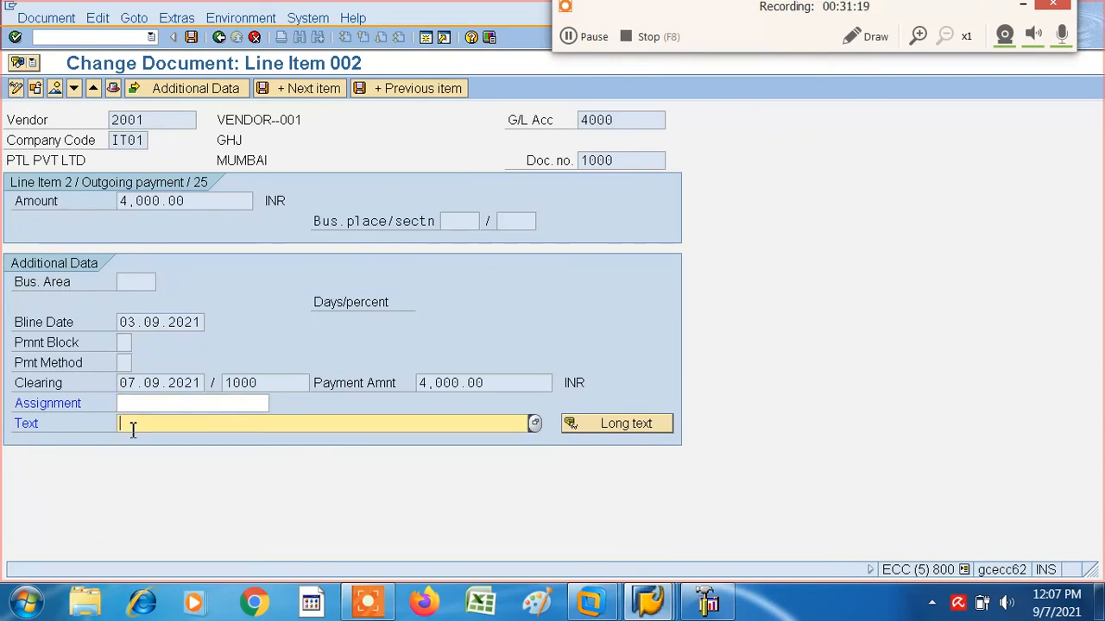
{"action": "left_click", "coordinate": [132, 426]}
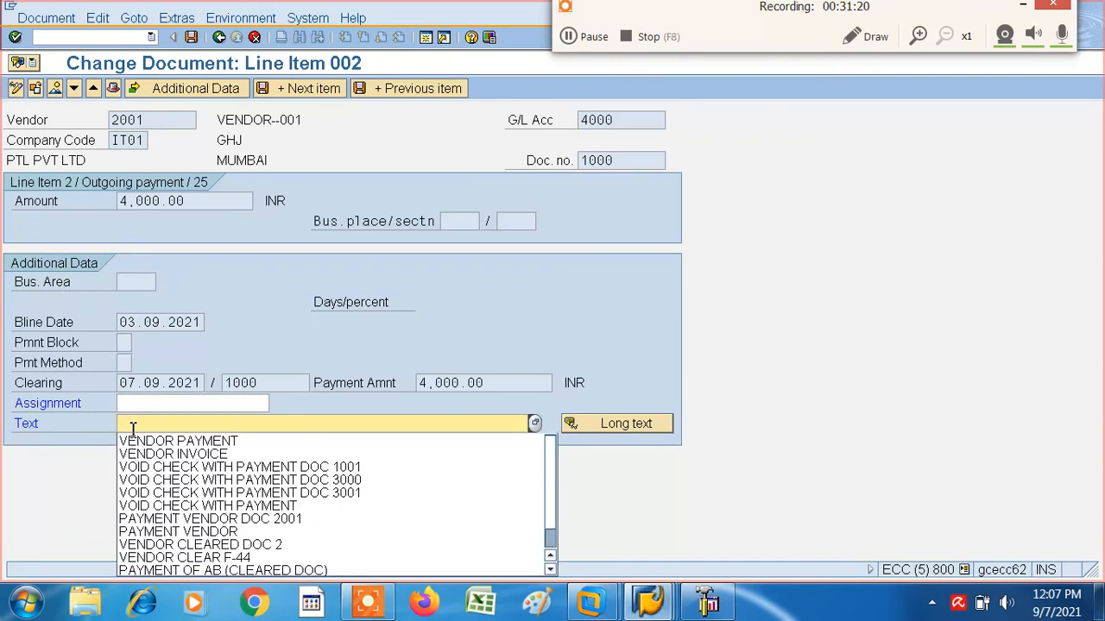
{"action": "left_click", "coordinate": [149, 444]}
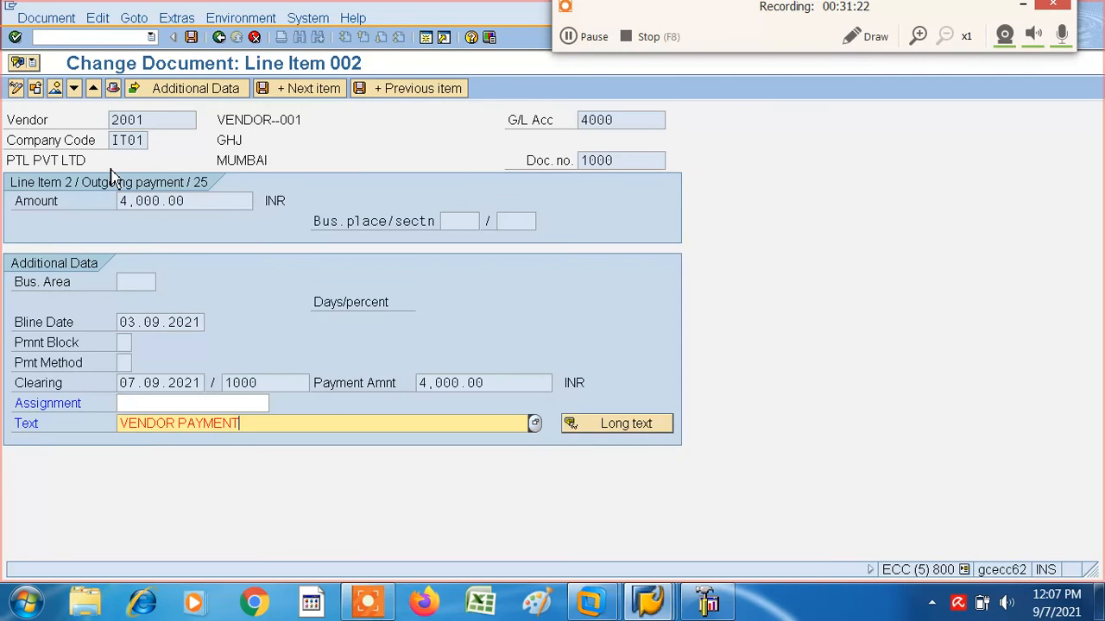
{"action": "left_click", "coordinate": [191, 37]}
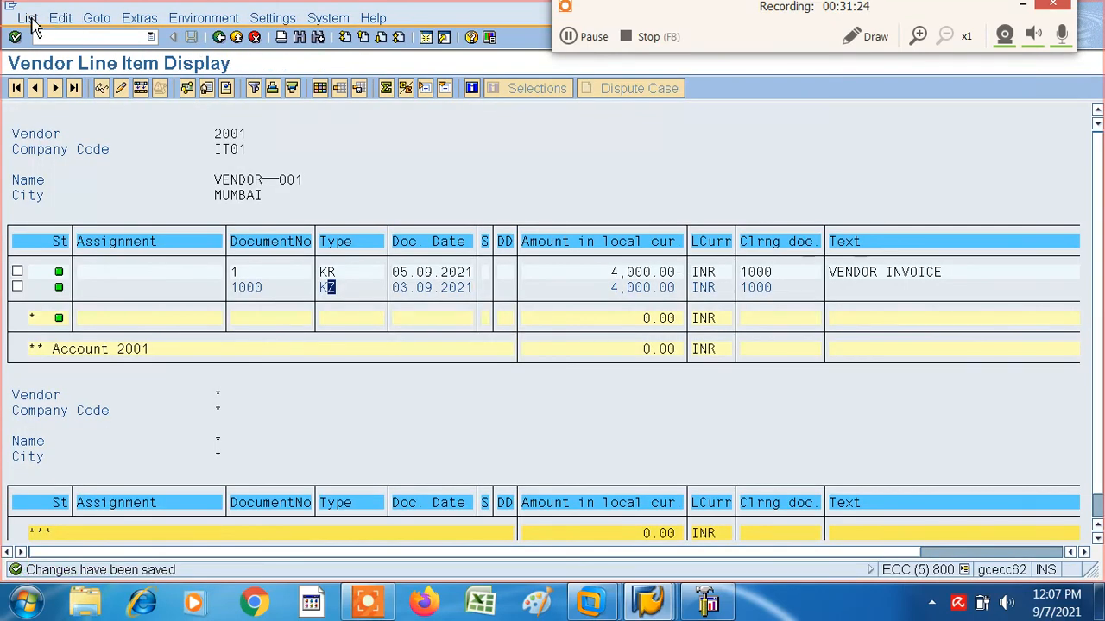
- Refresh the vendor line item list and dismiss the VMware drag-and-drop error dialog
{"action": "left_click", "coordinate": [28, 17]}
{"action": "left_click", "coordinate": [47, 56]}
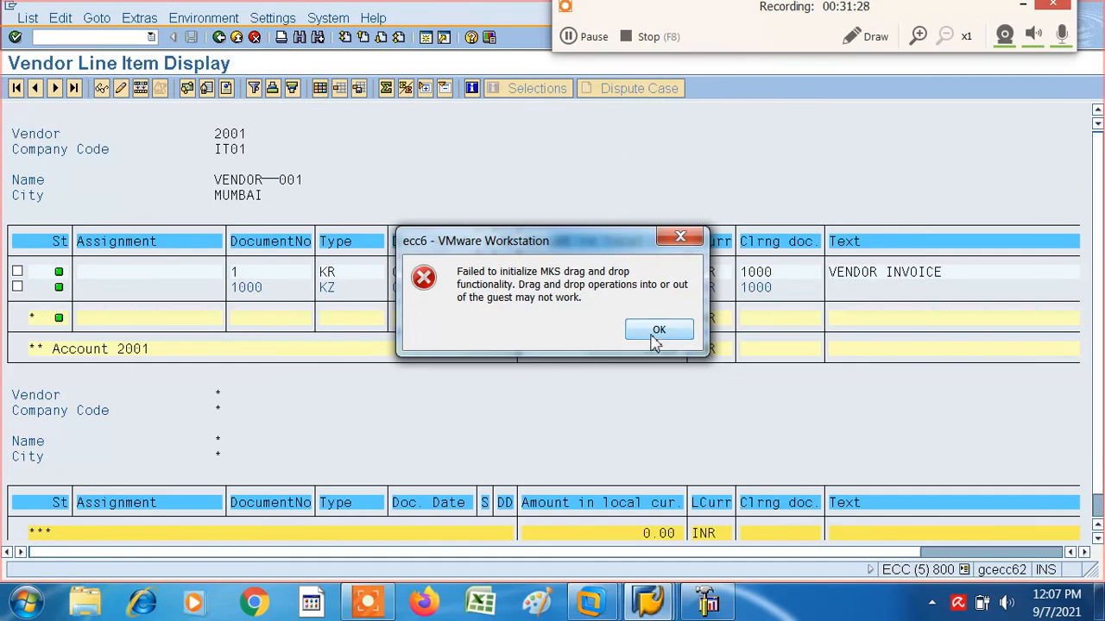
{"action": "left_click", "coordinate": [656, 335]}
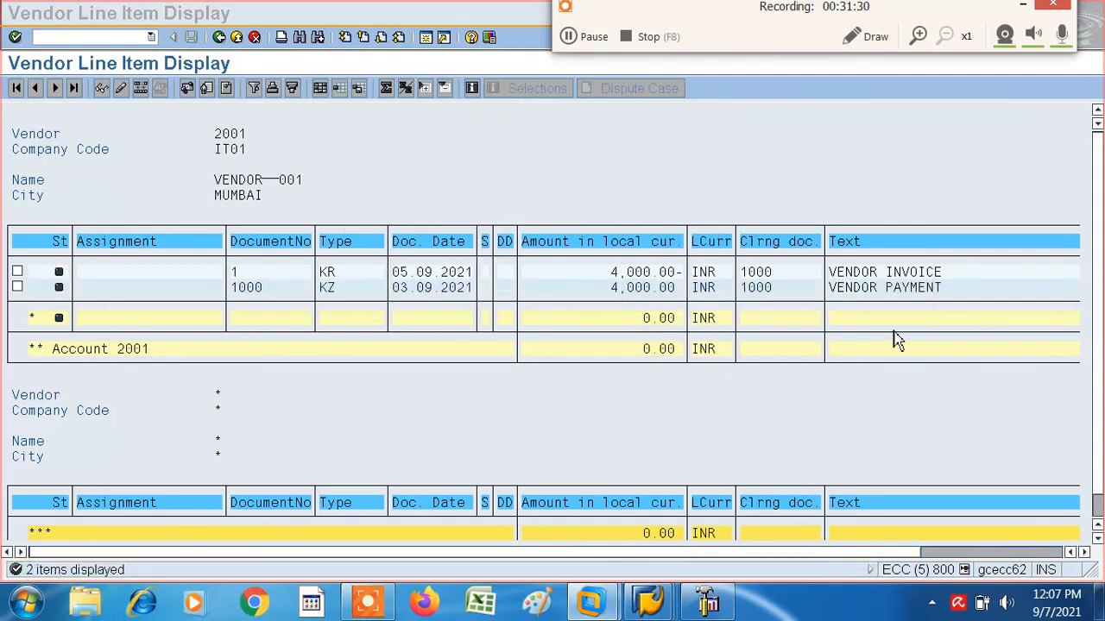
{"action": "left_click", "coordinate": [645, 147]}
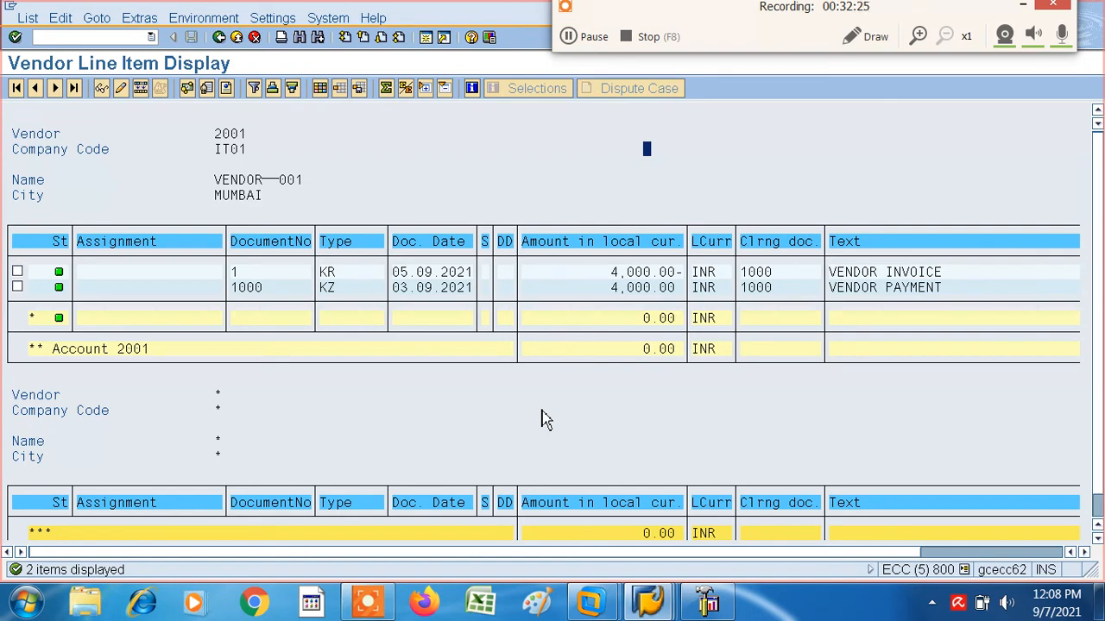
{"action": "left_click", "coordinate": [628, 34]}
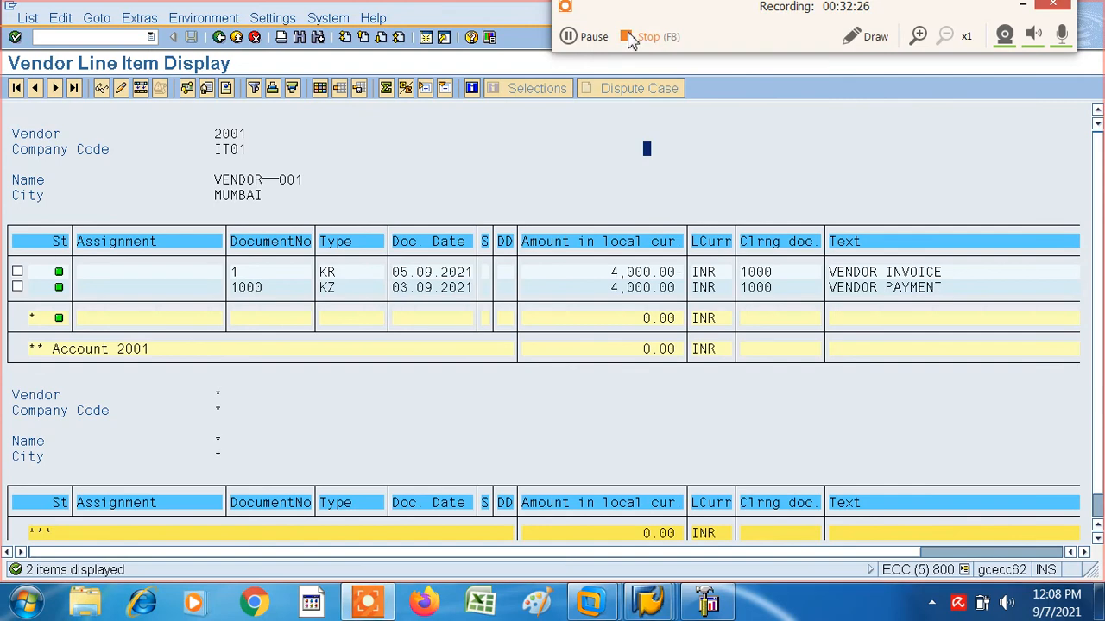